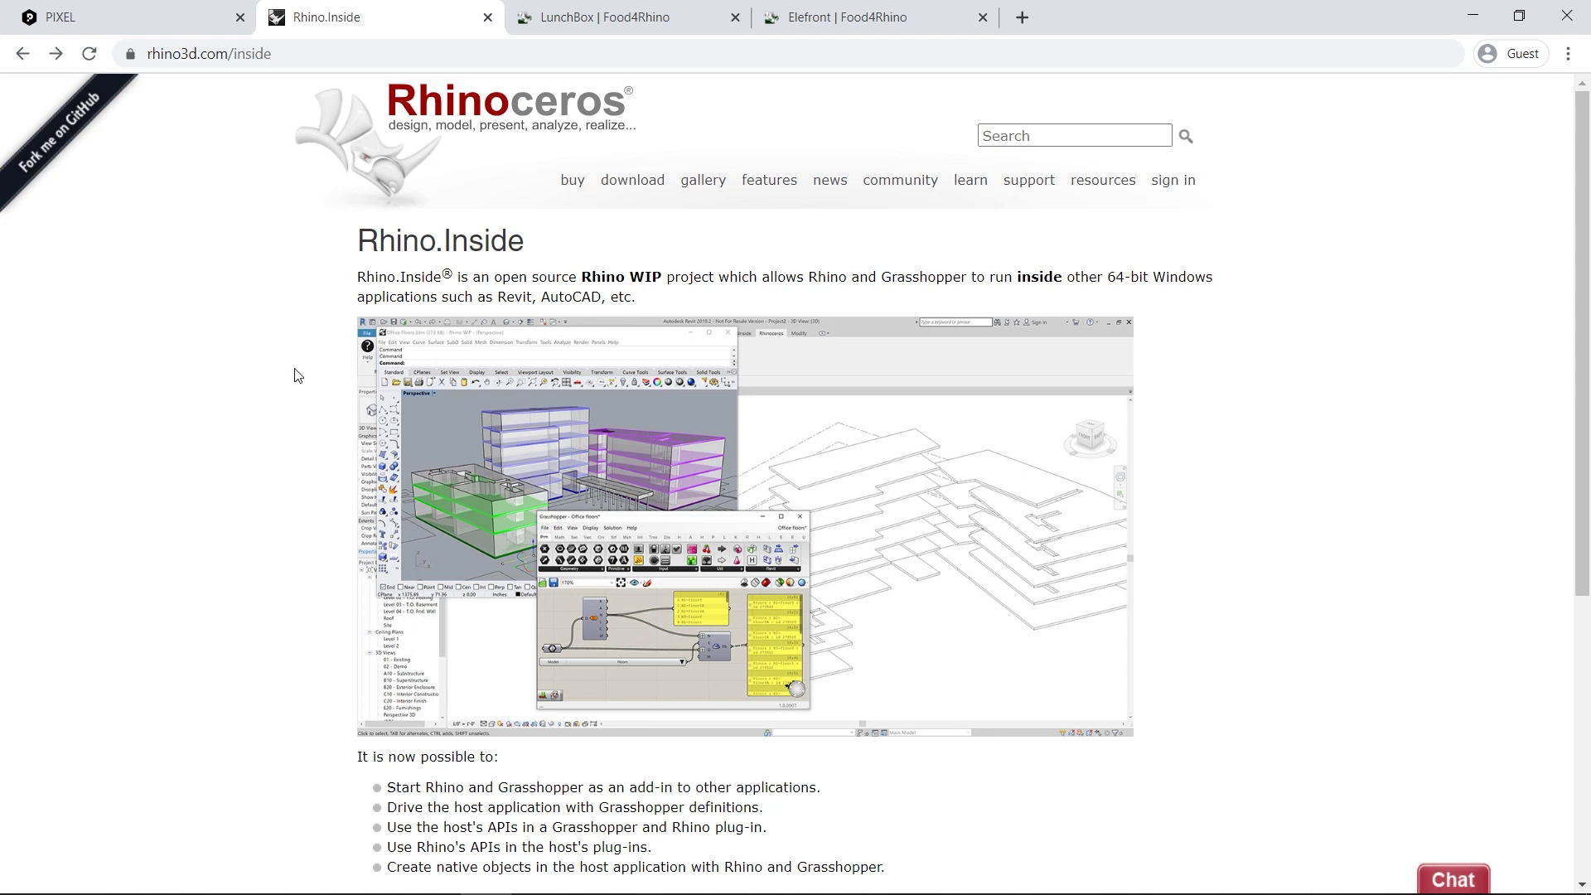
Review the Rhino.Inside page, including its capabilities and the Revit versions required for Rhino inside Revit
{"action": "scroll", "coordinate": [296, 374], "scroll_direction": "down", "scroll_amount": 5}
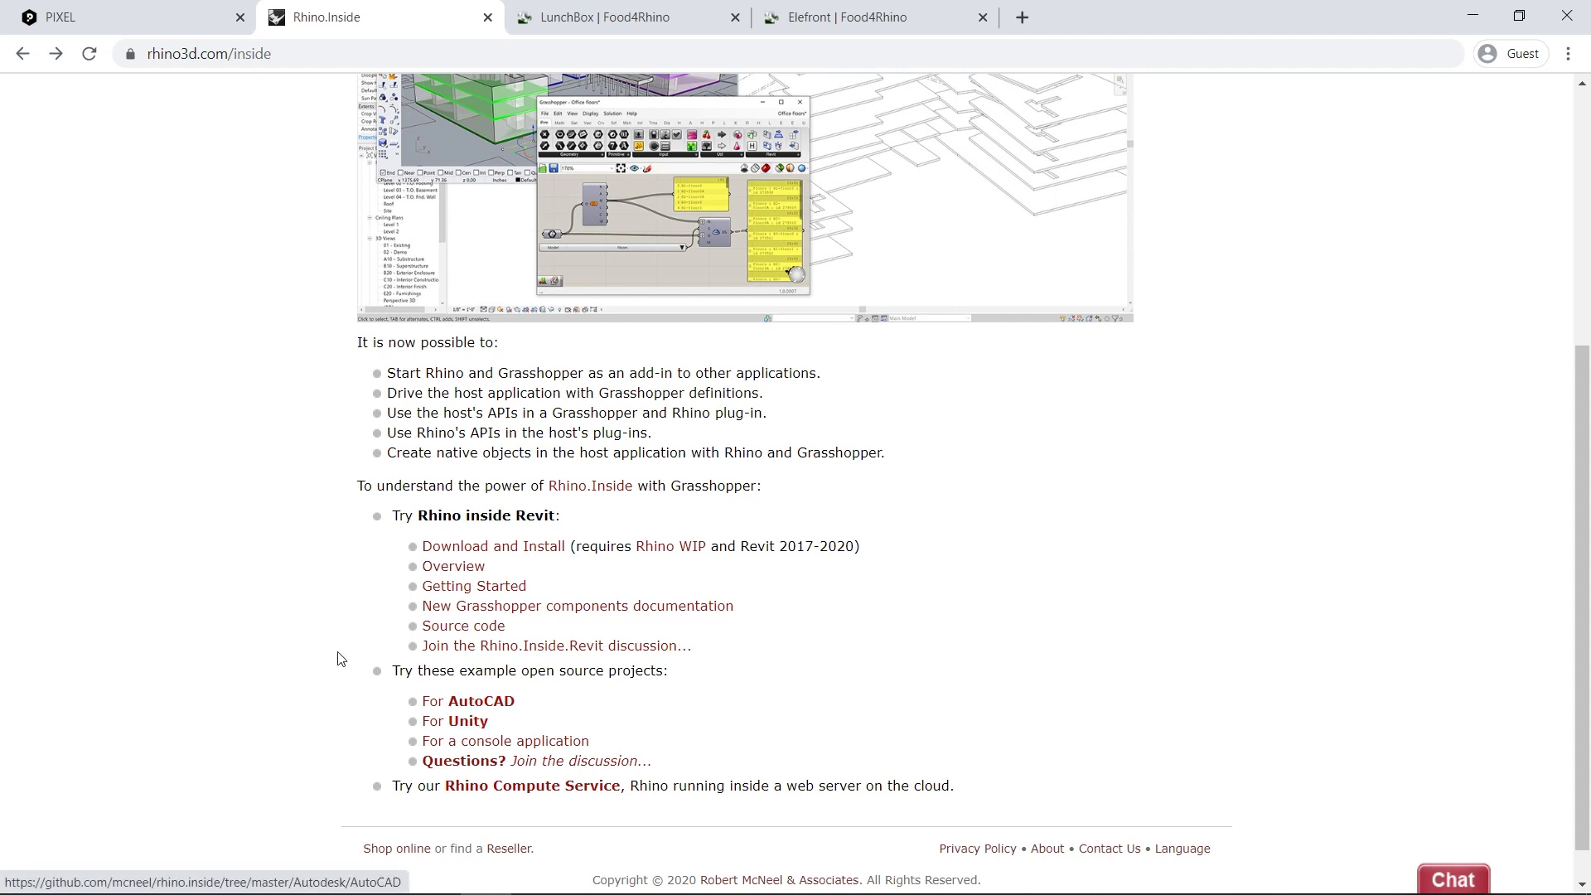
{"action": "scroll", "coordinate": [356, 643], "scroll_direction": "up", "scroll_amount": 5}
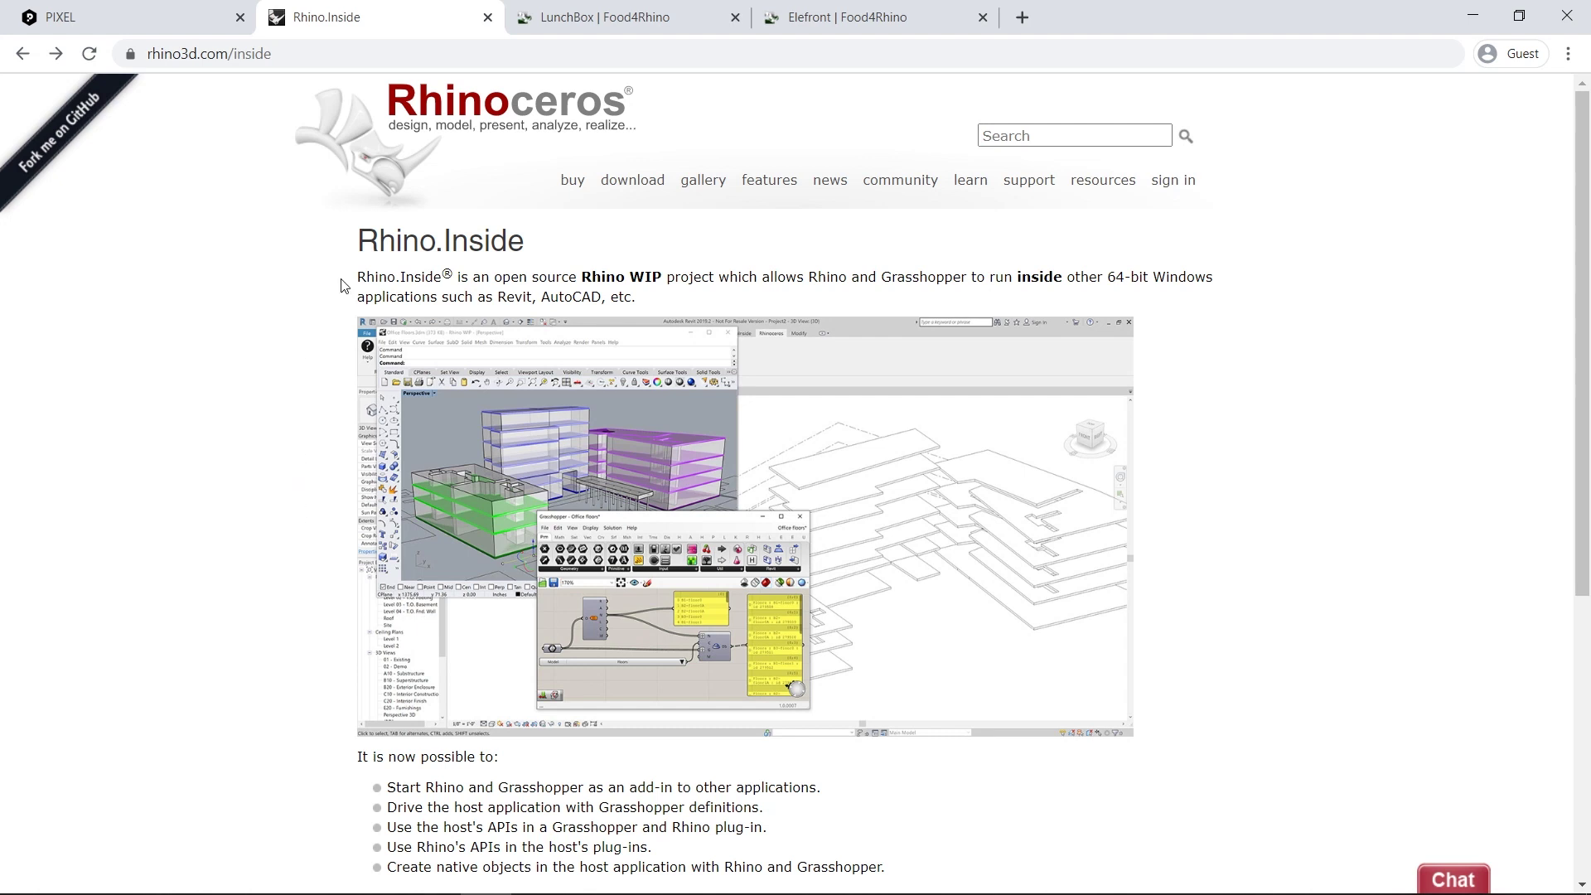
{"action": "scroll", "coordinate": [345, 285], "scroll_direction": "down", "scroll_amount": 4}
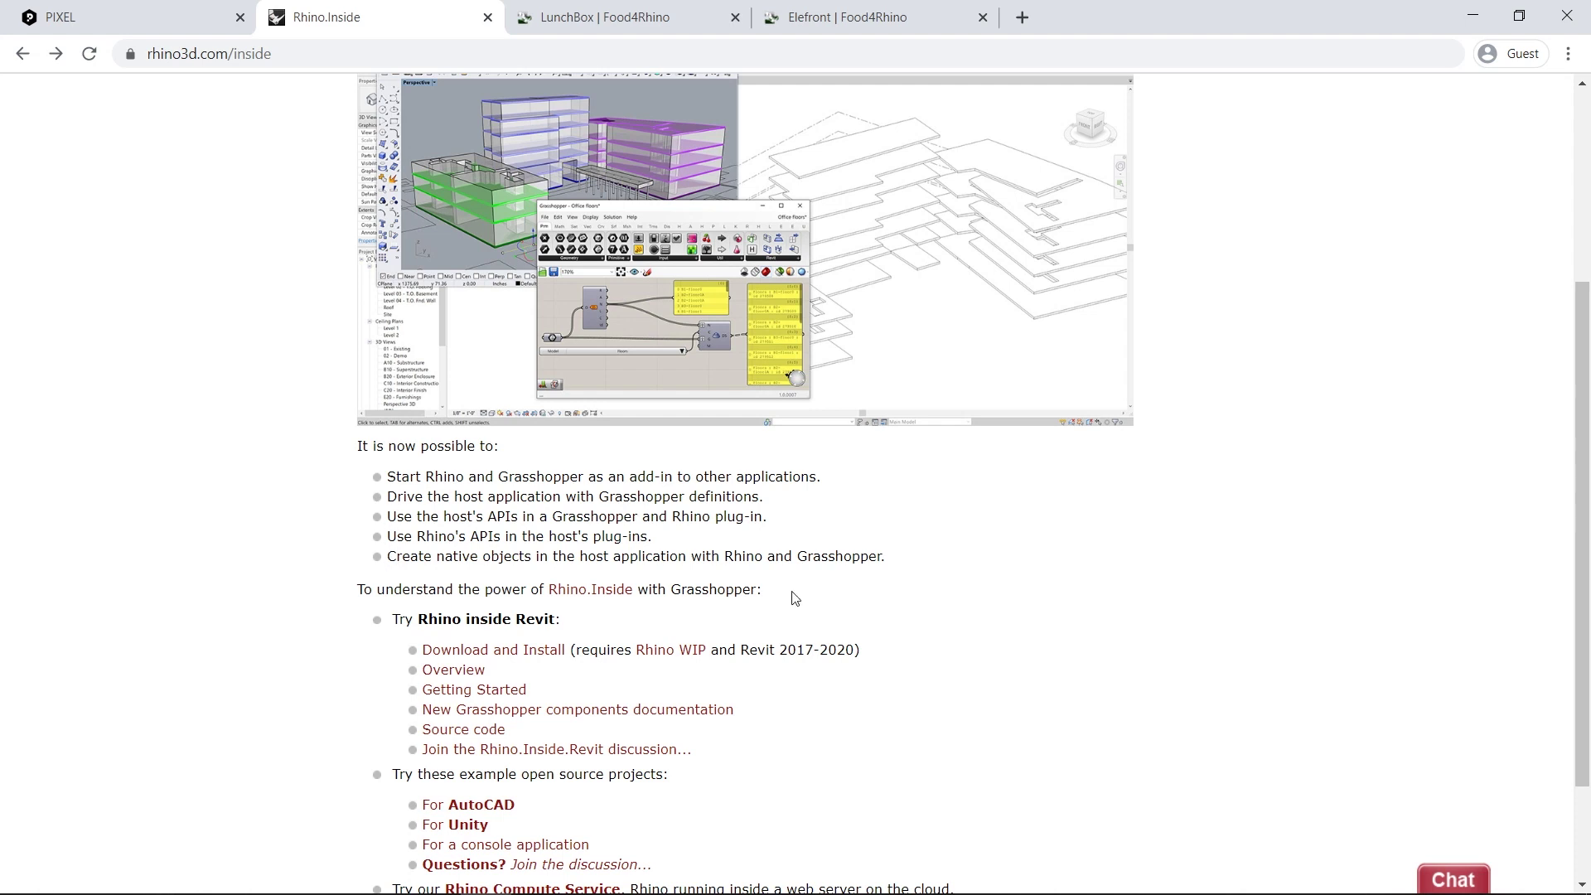
{"action": "left_click_drag", "start_coordinate": [740, 649], "coordinate": [854, 650]}
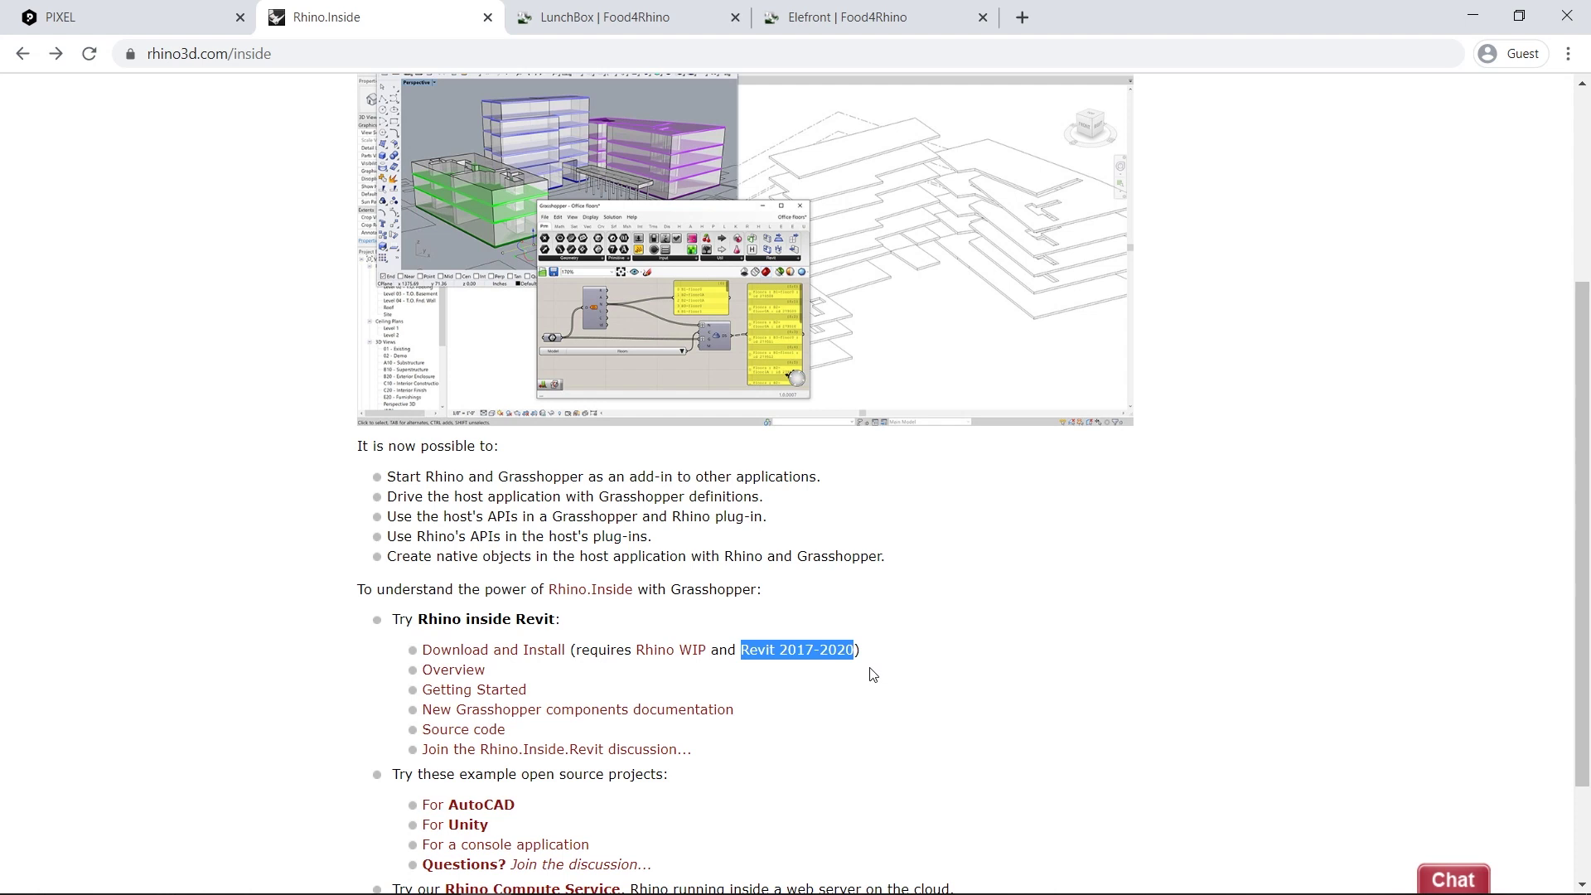
{"action": "left_click", "coordinate": [722, 673]}
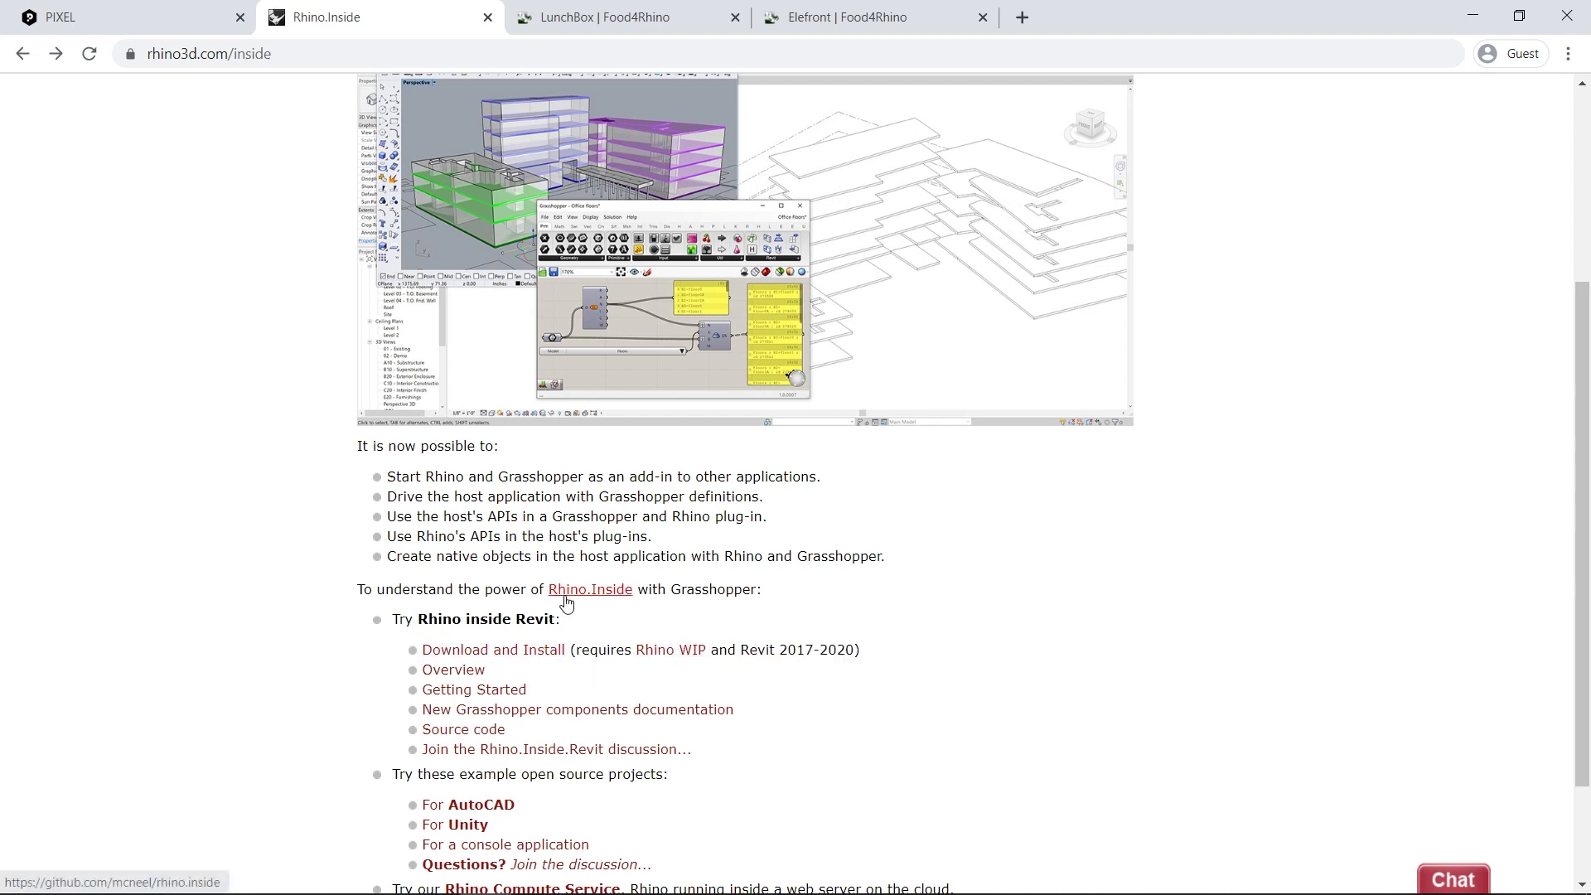
Open the Rhino WIP download page in a new tab, view it, and return to the Rhino.Inside page
{"action": "right_click", "coordinate": [663, 657]}
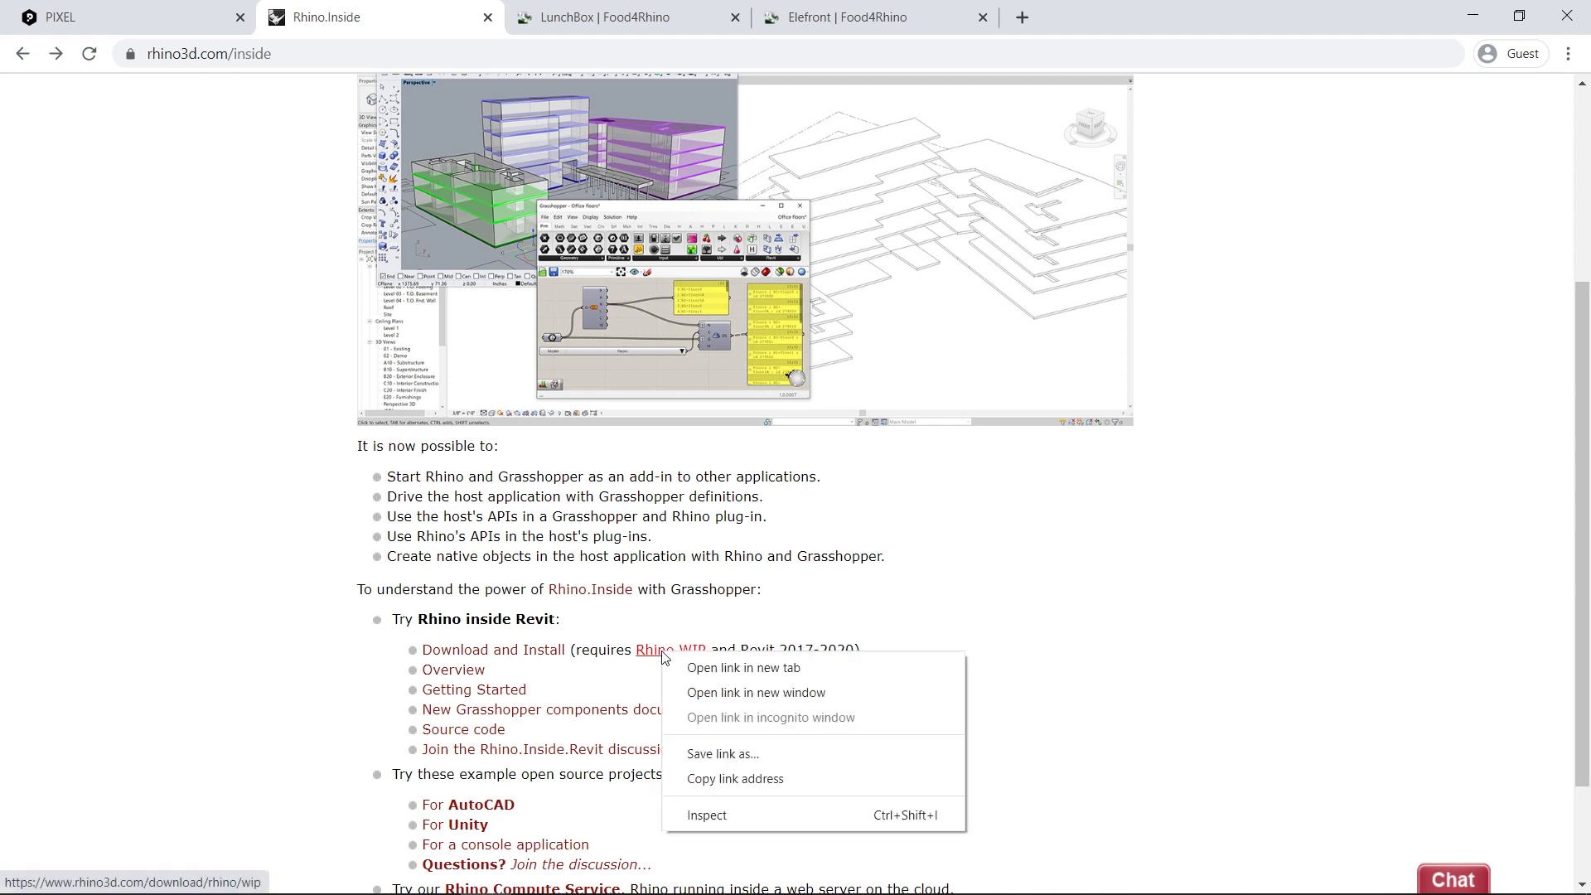
{"action": "left_click", "coordinate": [705, 664]}
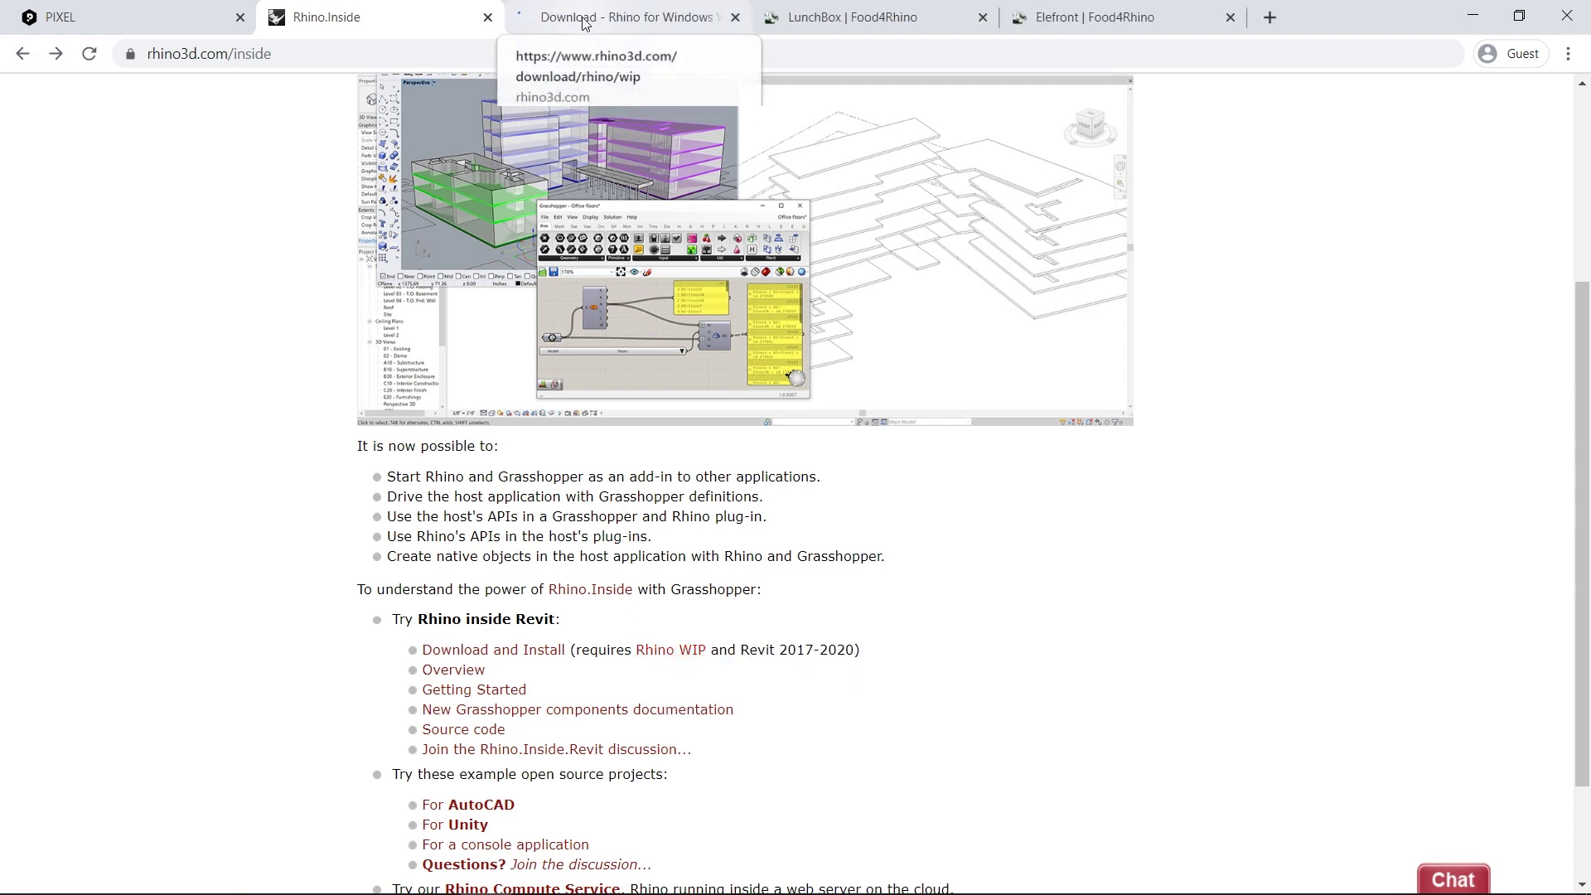
{"action": "left_click", "coordinate": [586, 18]}
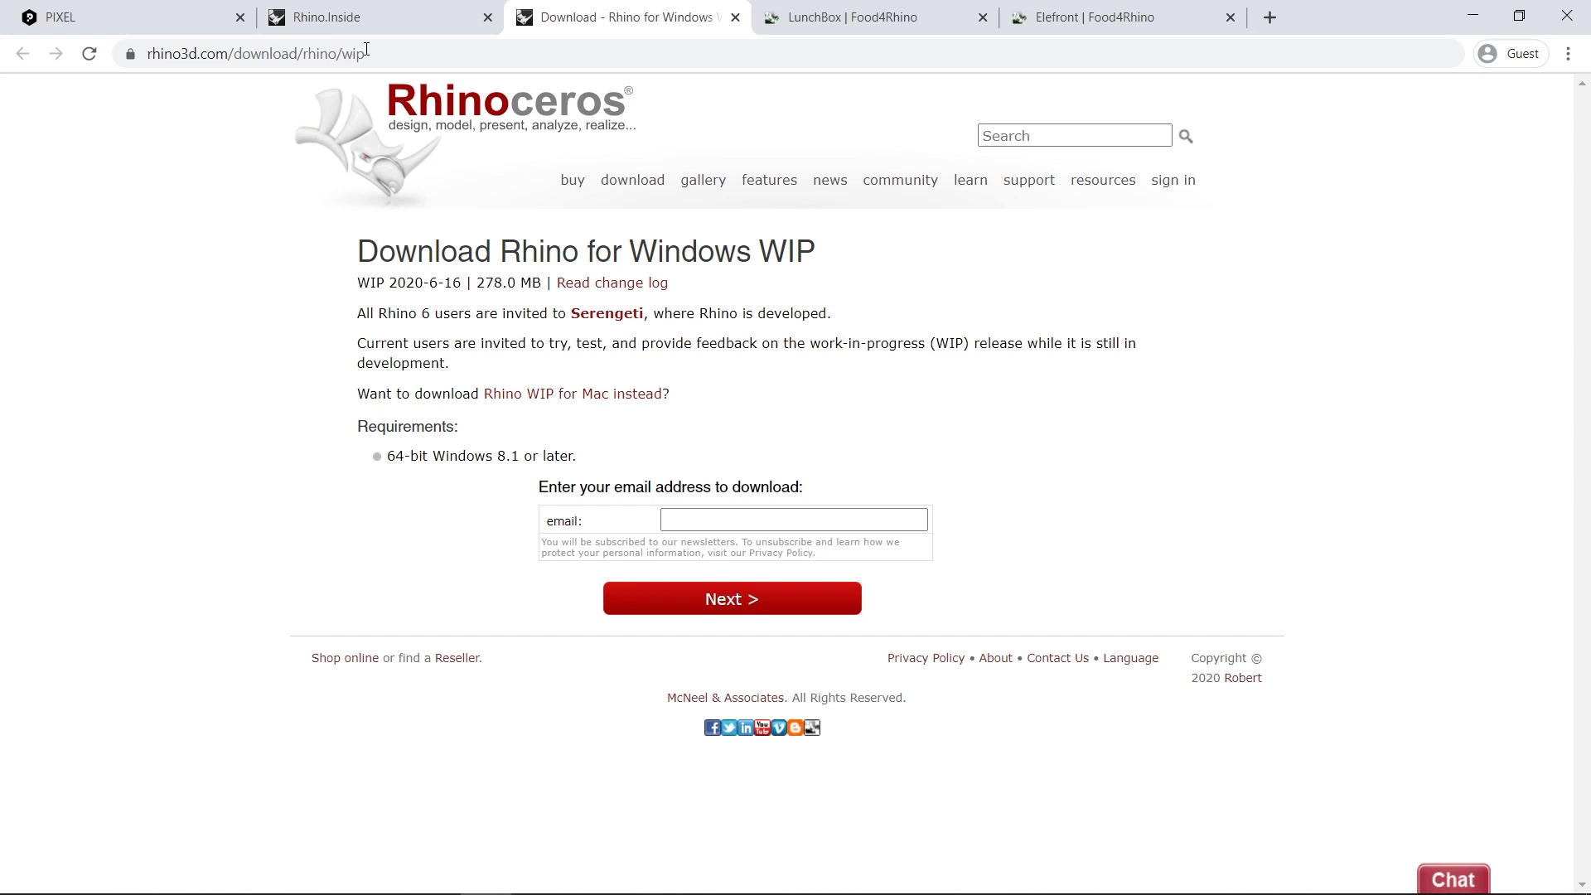
{"action": "left_click", "coordinate": [371, 24]}
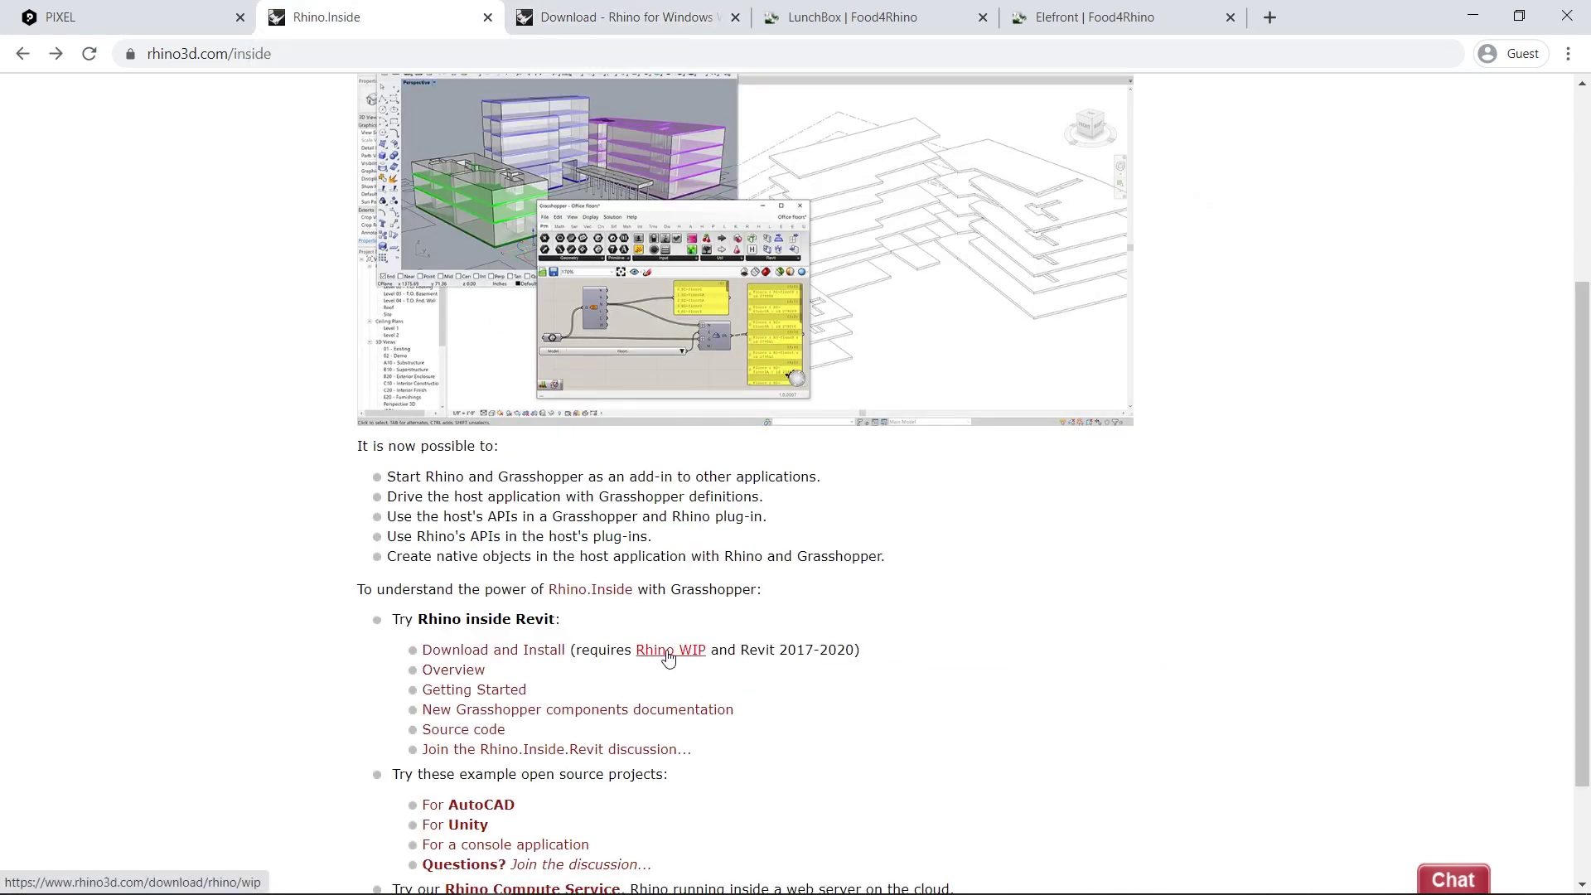
Open the Rhino.Inside Revit download in a new tab, view both download pages, and return to the Rhino.Inside page
{"action": "right_click", "coordinate": [494, 660]}
{"action": "left_click", "coordinate": [523, 672]}
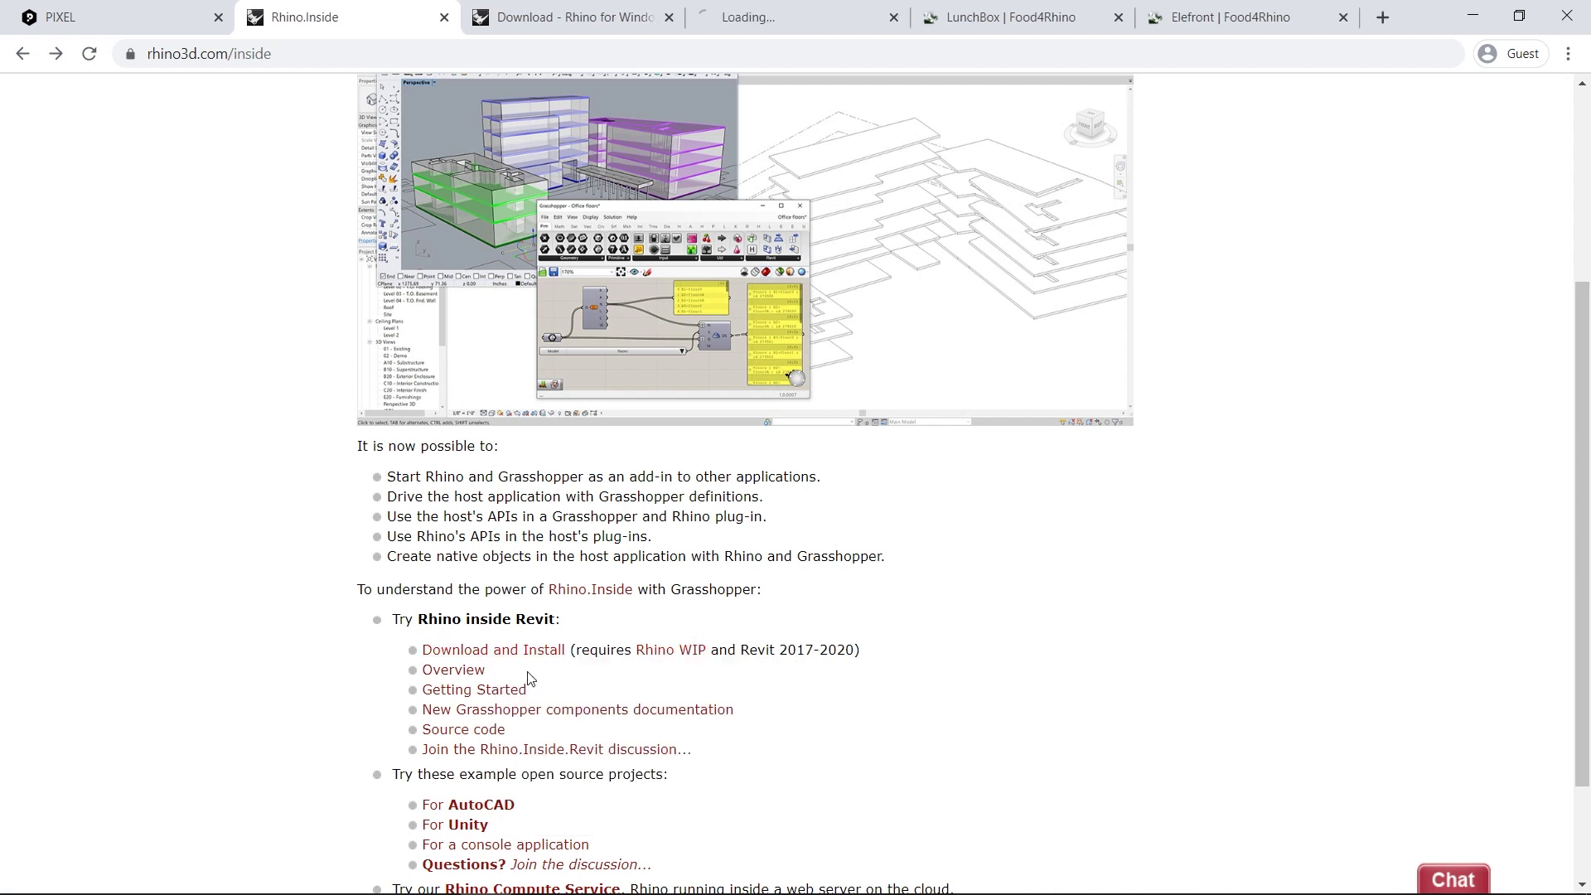
{"action": "left_click", "coordinate": [756, 23]}
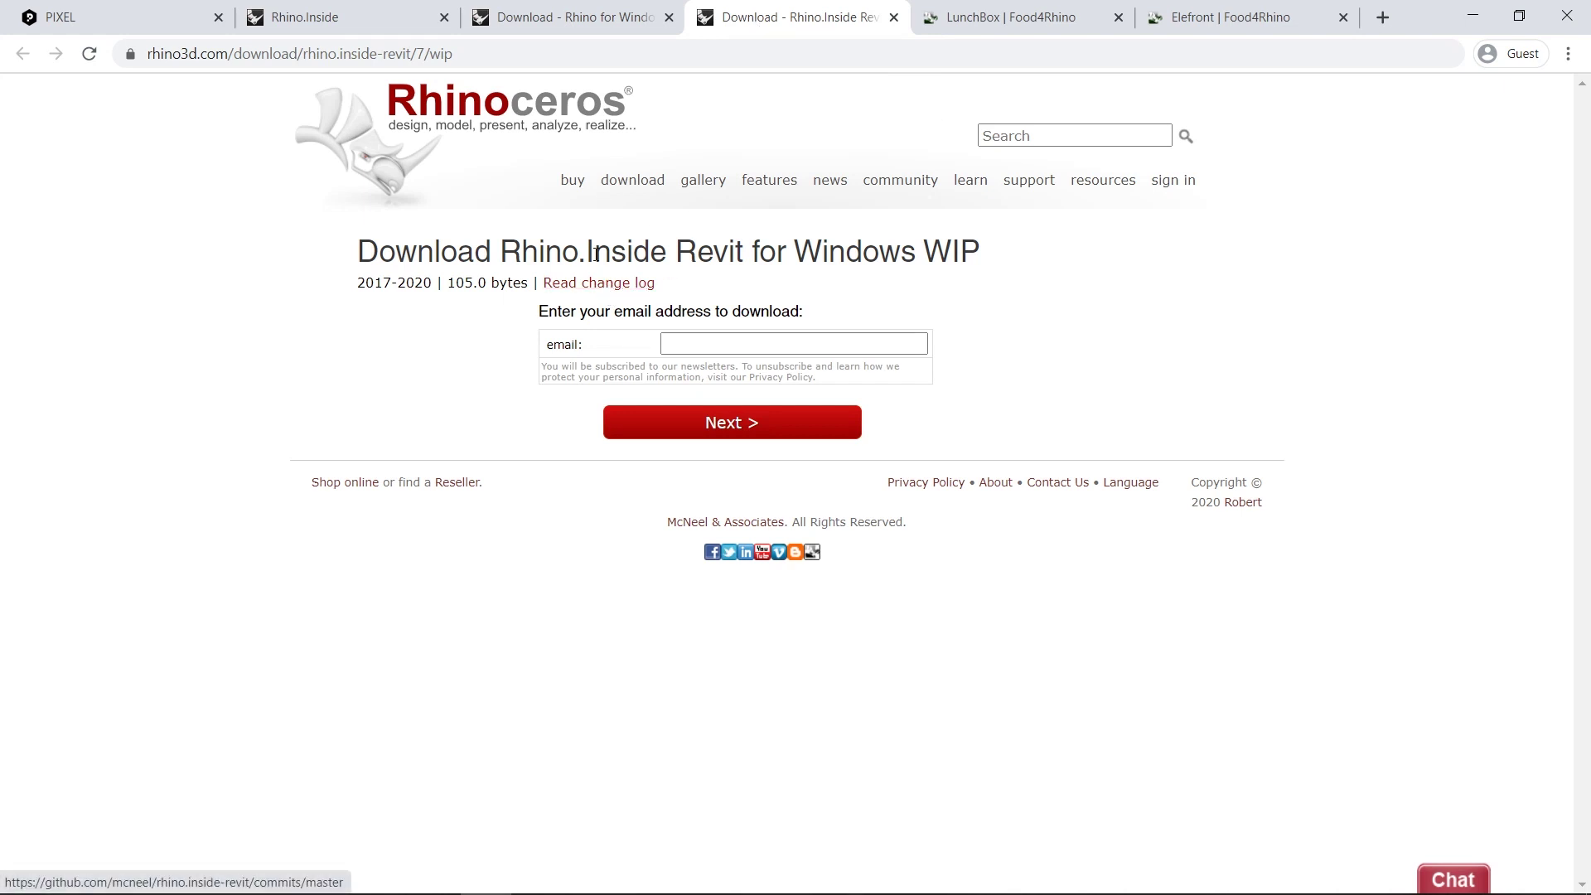
{"action": "left_click", "coordinate": [549, 18]}
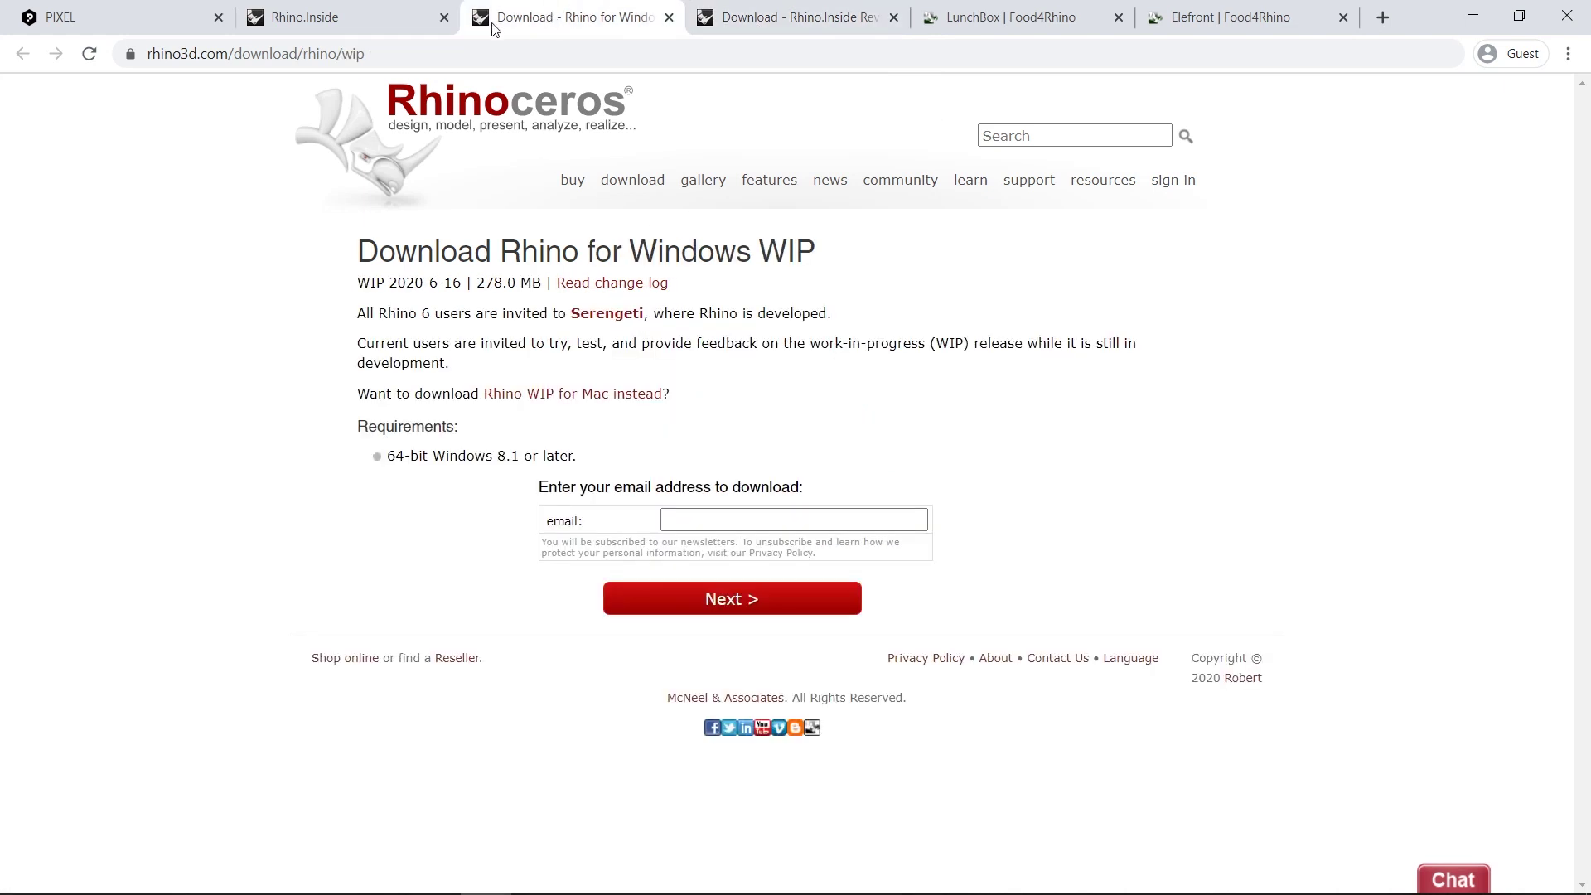
{"action": "left_click", "coordinate": [415, 30]}
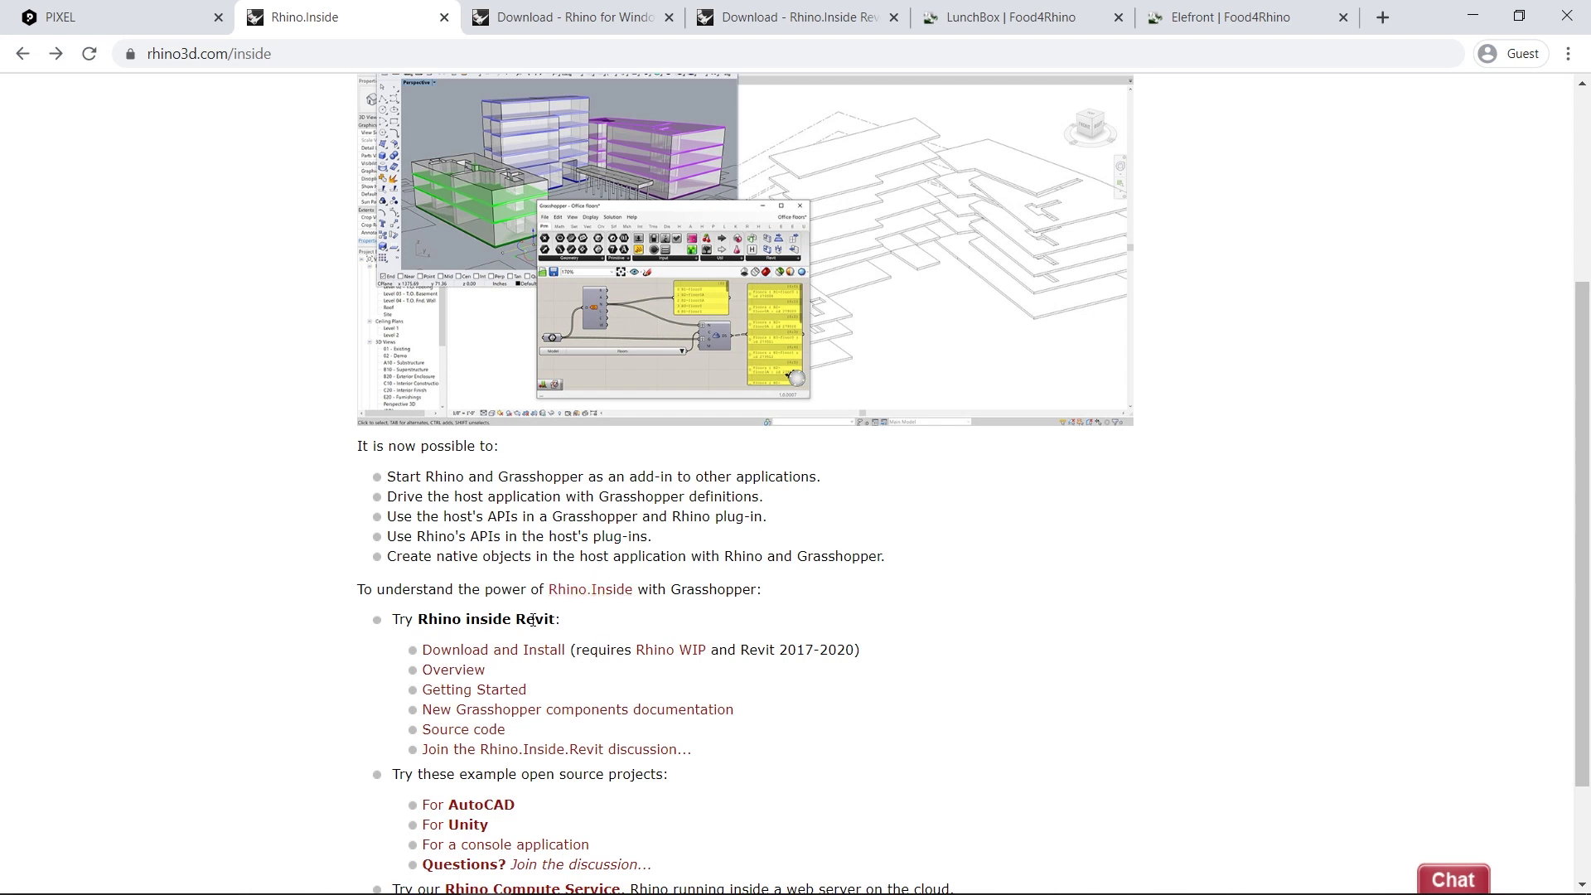
Open the Getting Started guide for Rhino inside Revit in a new tab and bring it up
{"action": "scroll", "coordinate": [306, 562], "scroll_direction": "up", "scroll_amount": 4}
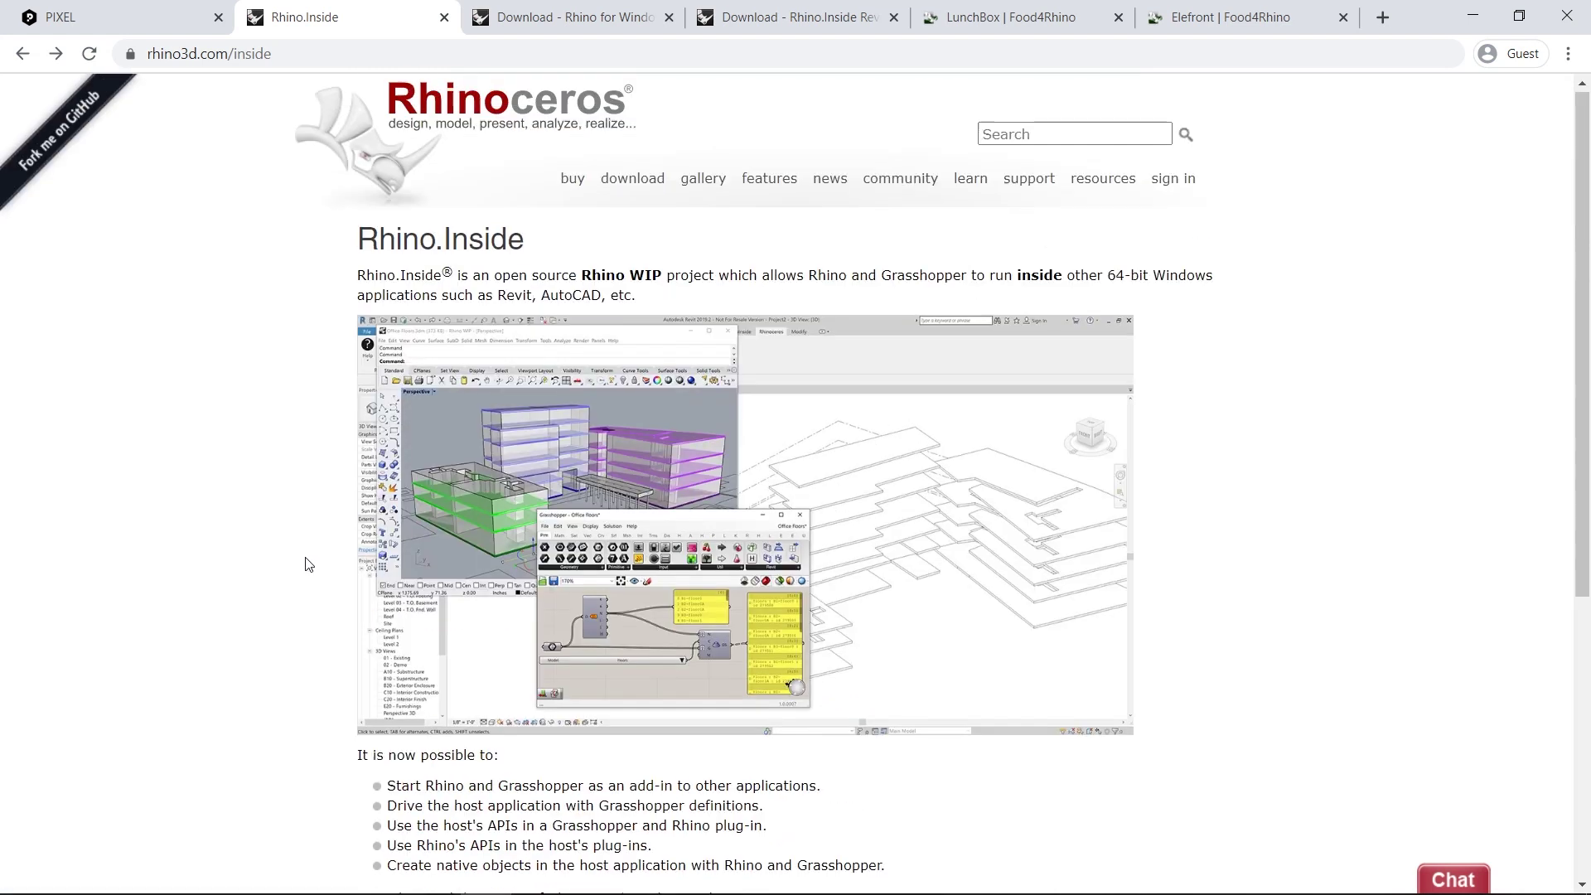
{"action": "scroll", "coordinate": [306, 562], "scroll_direction": "down", "scroll_amount": 5}
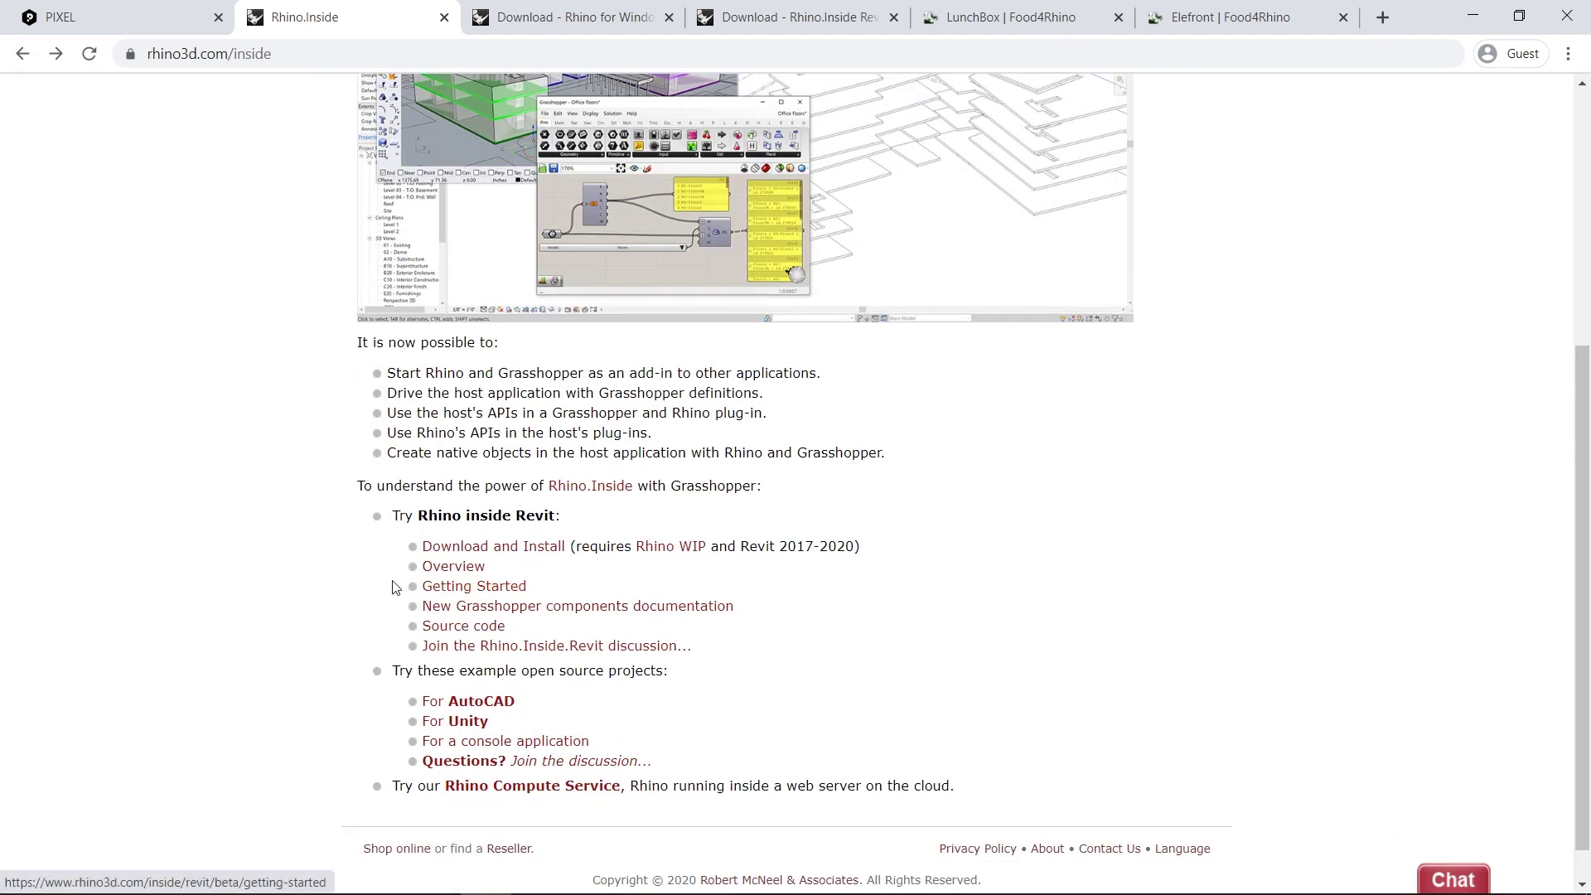
{"action": "right_click", "coordinate": [452, 586]}
{"action": "left_click", "coordinate": [480, 603]}
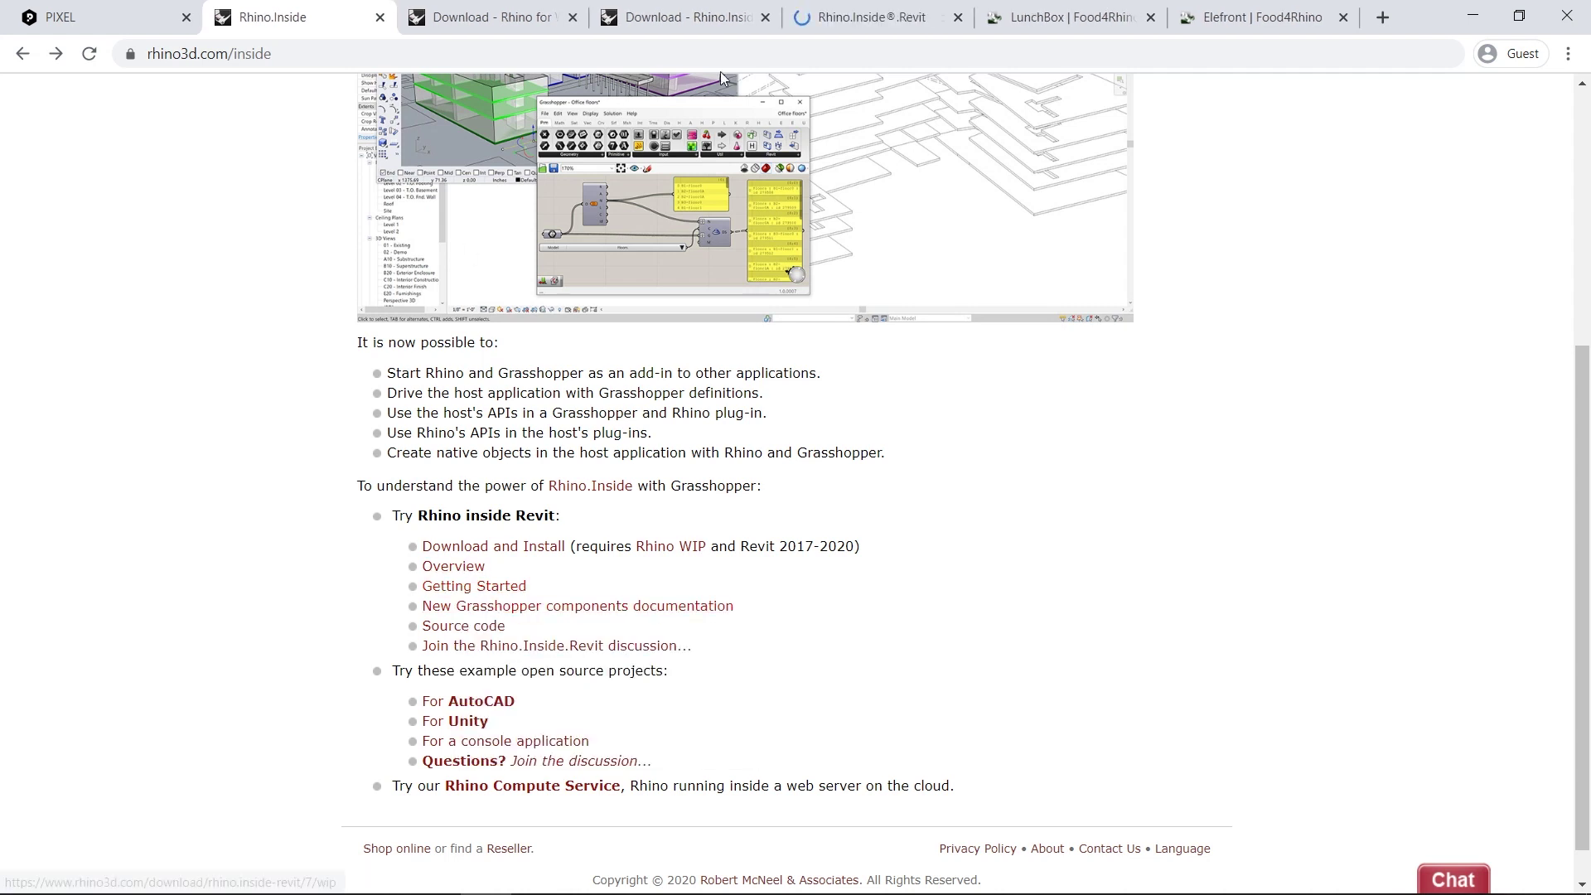
{"action": "left_click", "coordinate": [848, 23]}
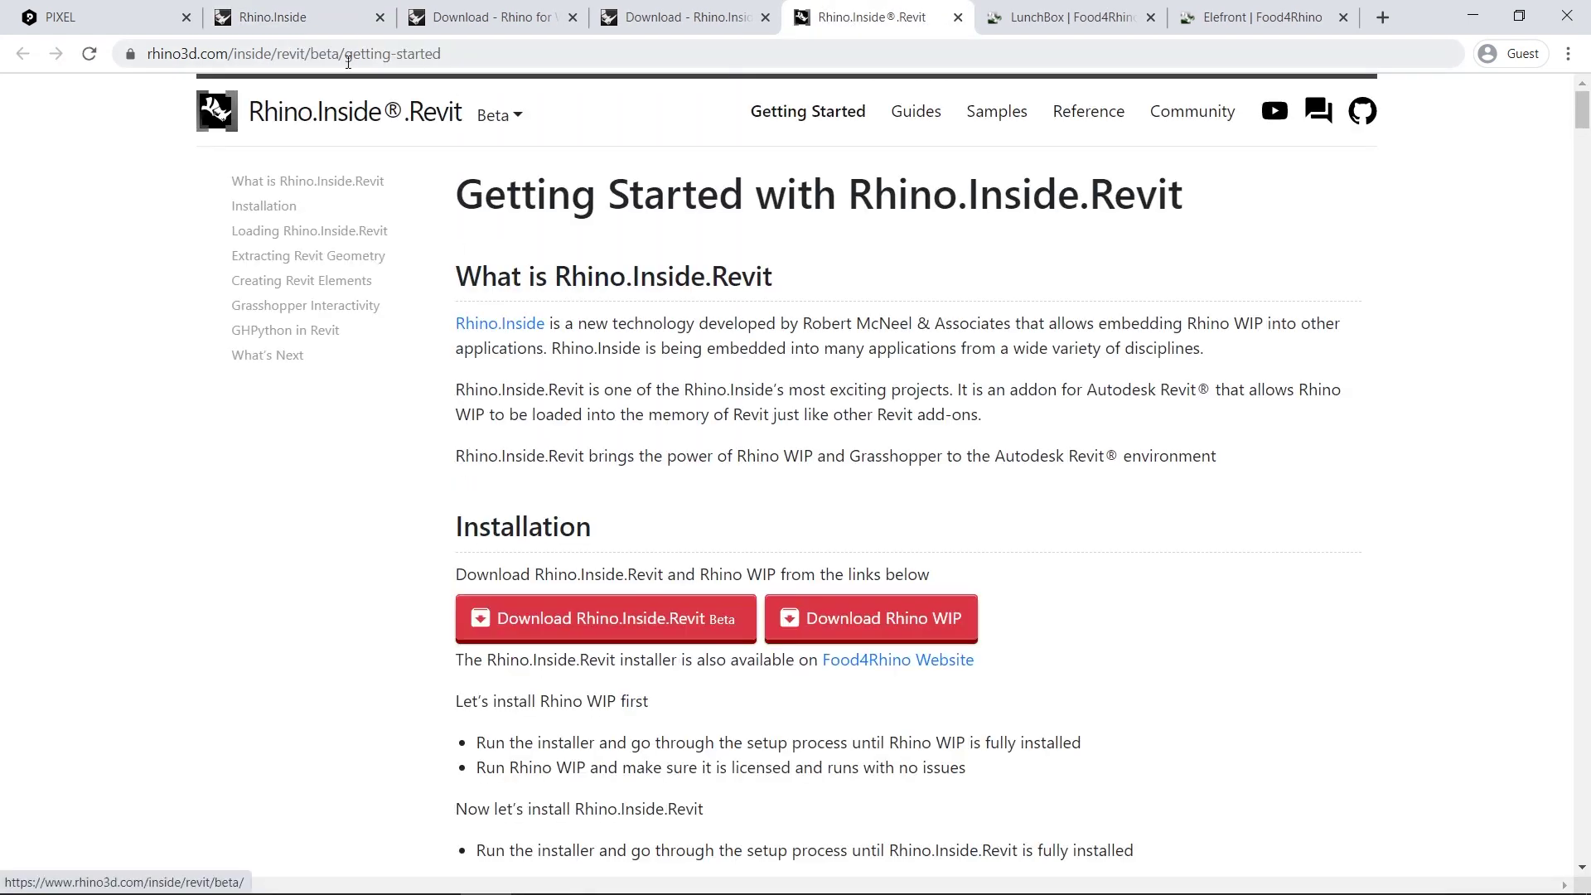
Go to rhino3d.com/inside/revit/ and look over the page's download options and section descriptions
{"action": "left_click_drag", "start_coordinate": [481, 58], "coordinate": [306, 60]}
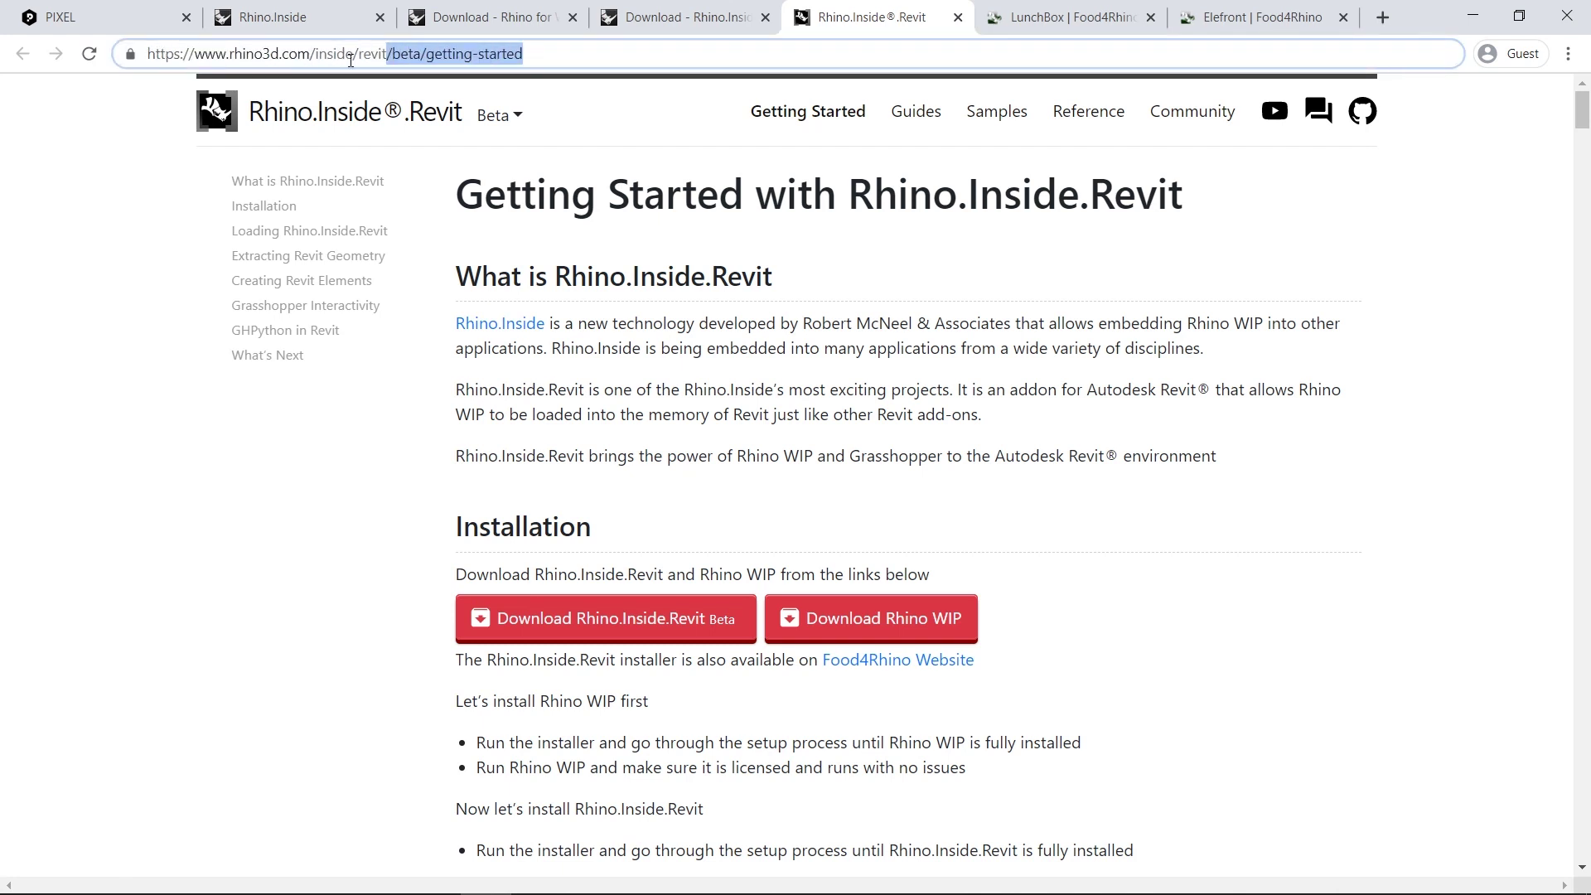
{"action": "key", "text": "BackSpace"}
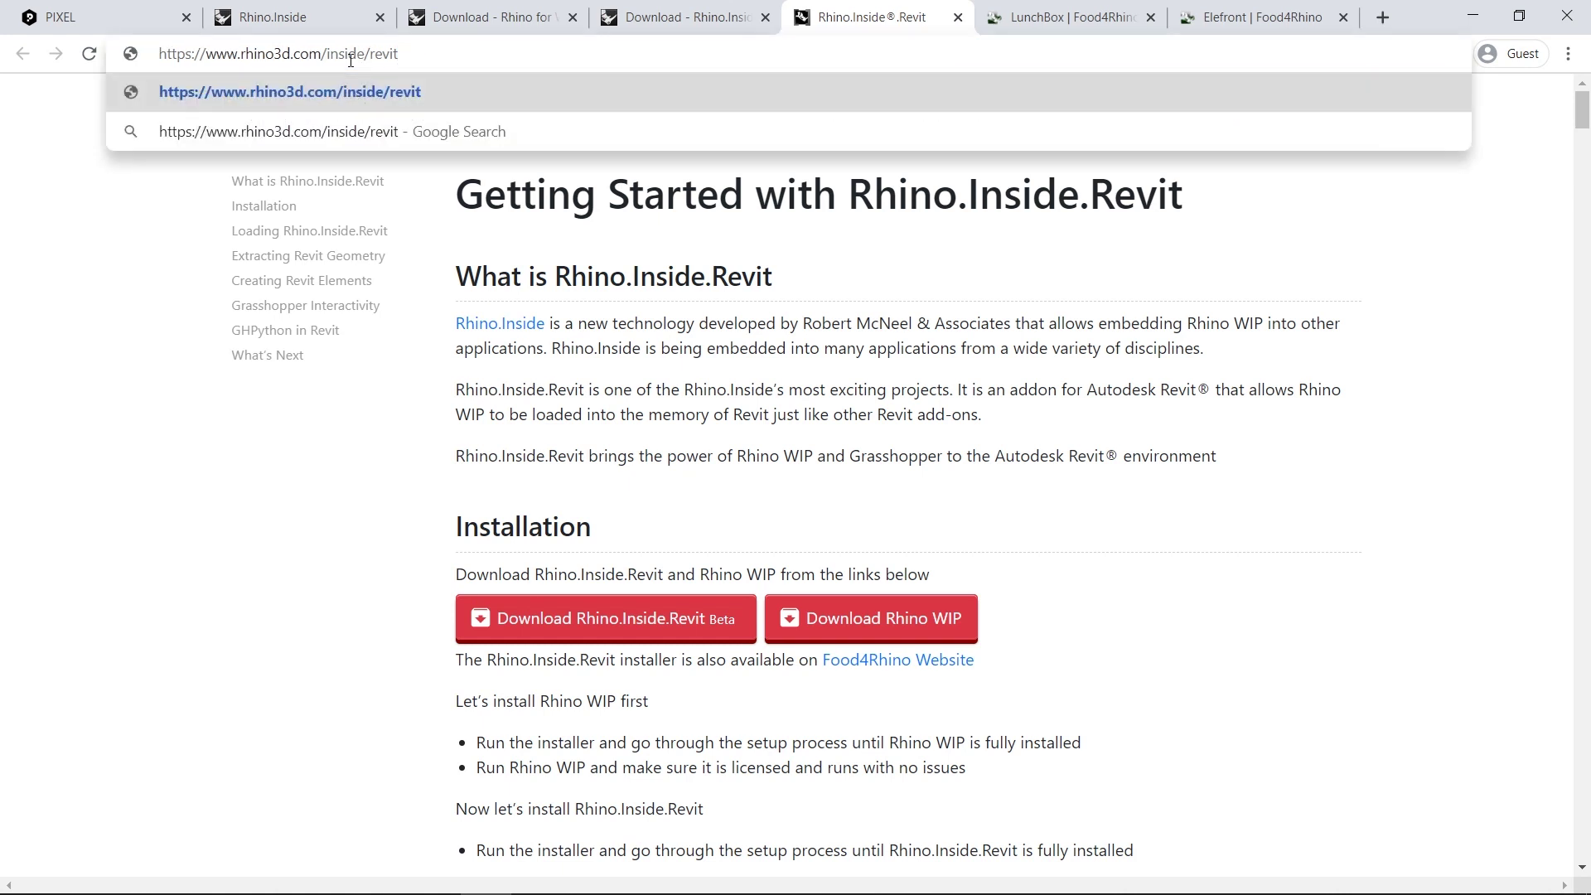
{"action": "type", "text": "/"}
{"action": "key", "text": "Return"}
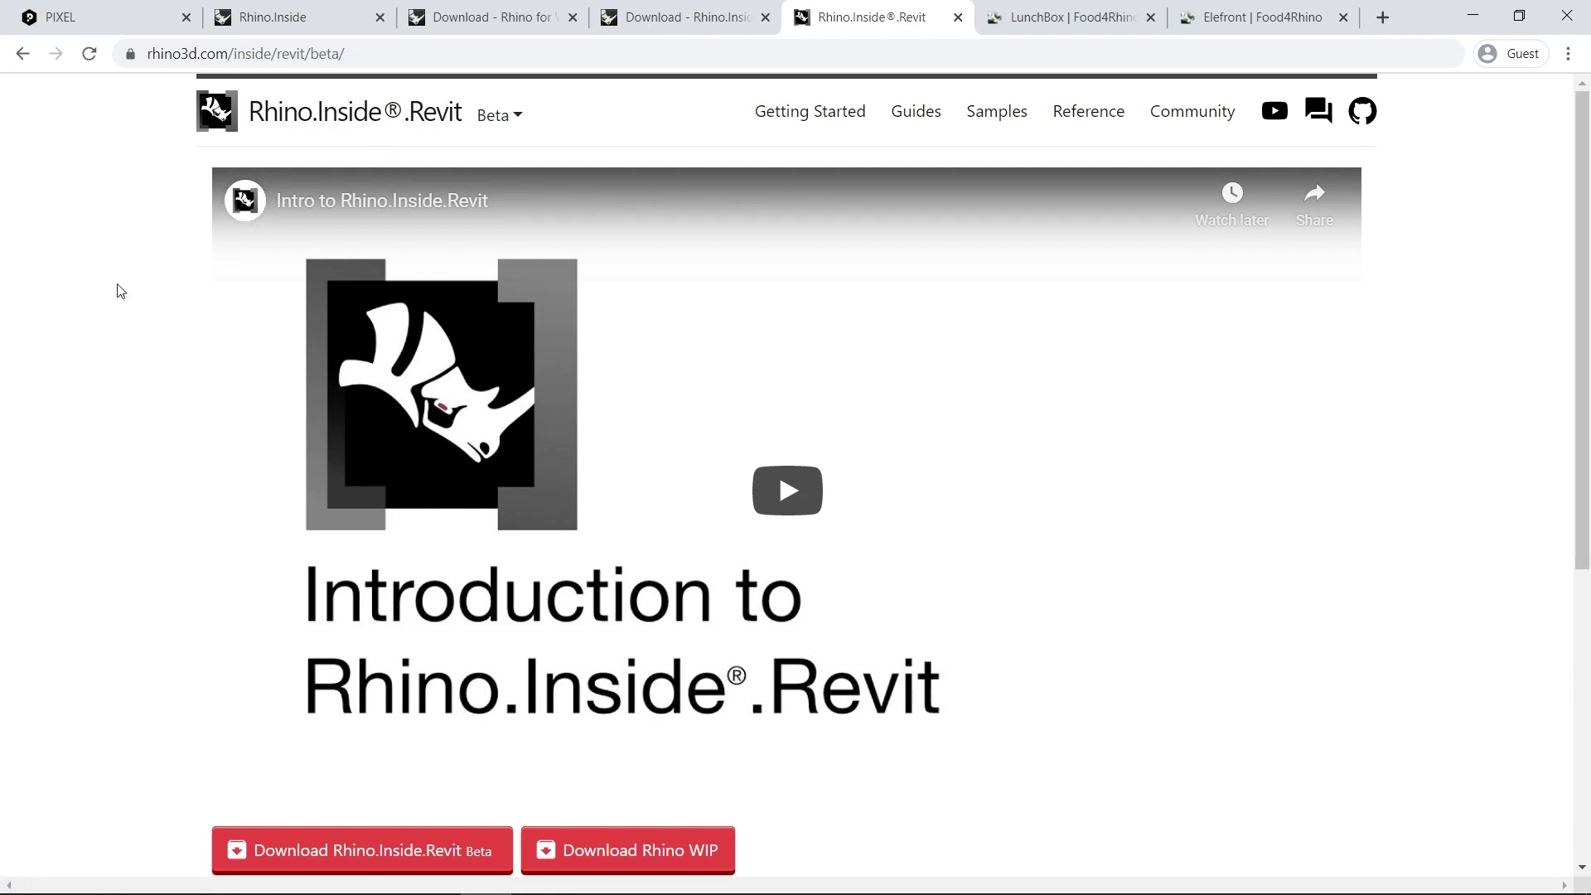
{"action": "scroll", "coordinate": [120, 290], "scroll_direction": "down", "scroll_amount": 3}
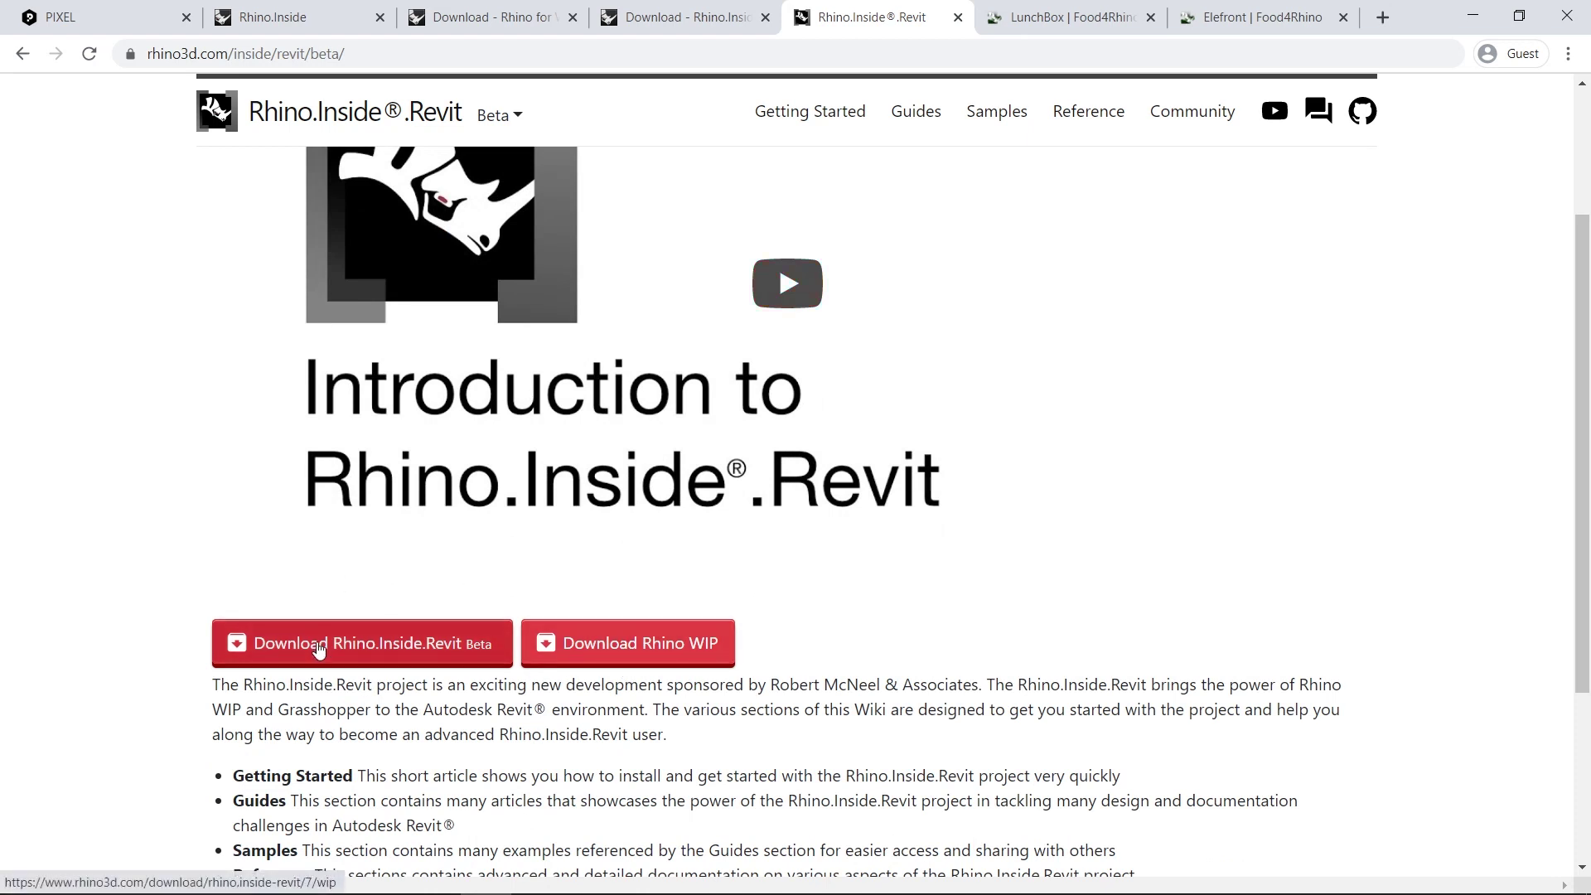
{"action": "scroll", "coordinate": [746, 366], "scroll_direction": "down", "scroll_amount": 3}
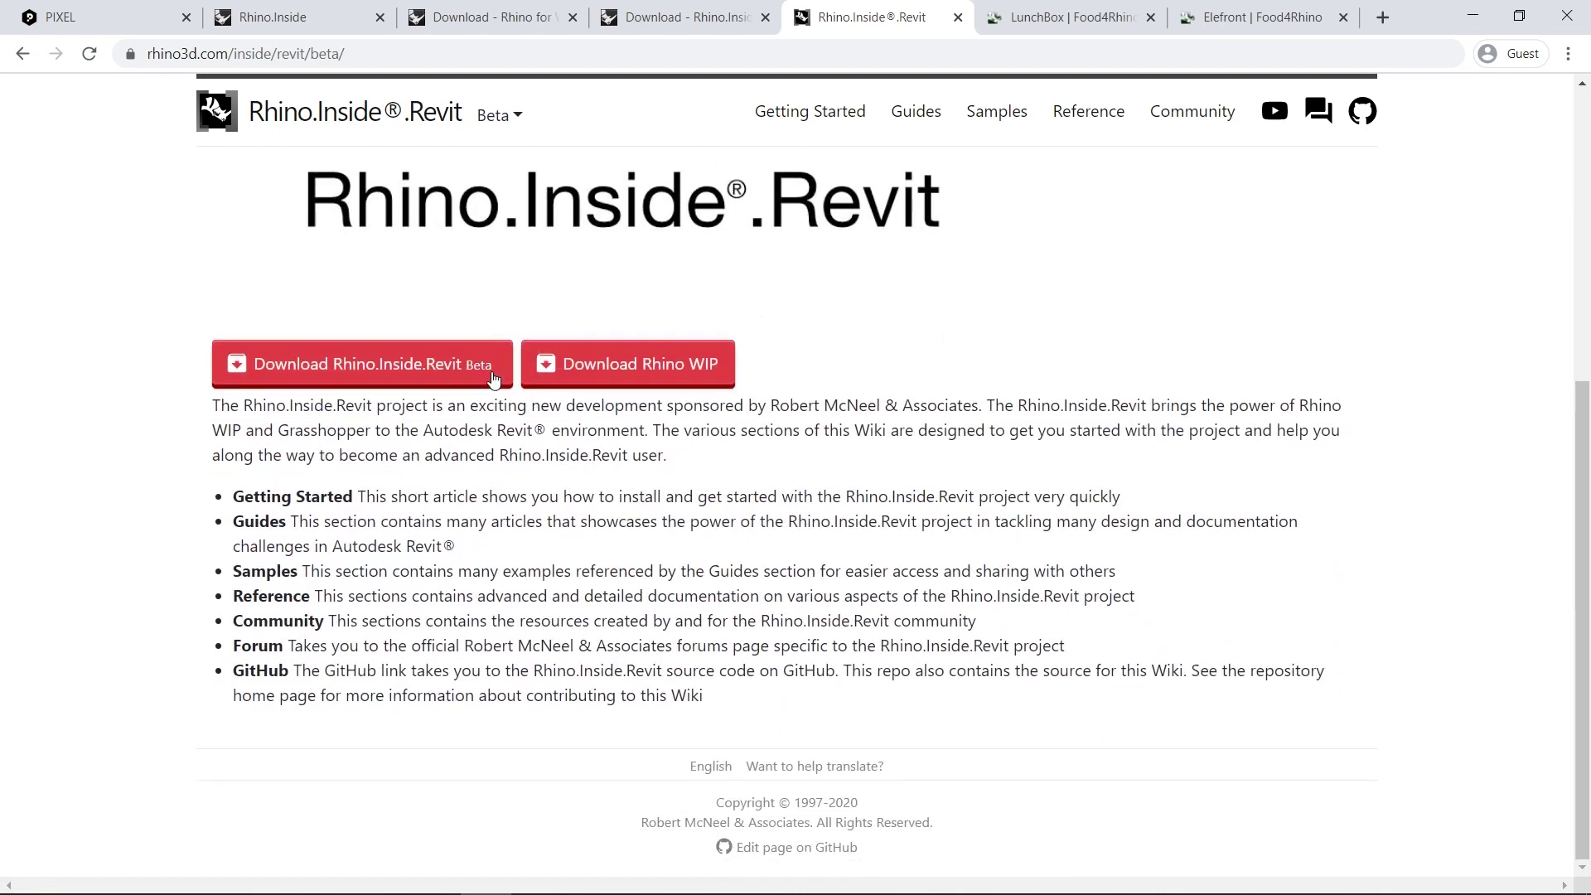
Return to the Getting Started guide and read its installation order and the instructions for loading Rhino.Inside.Revit
{"action": "left_click", "coordinate": [824, 112]}
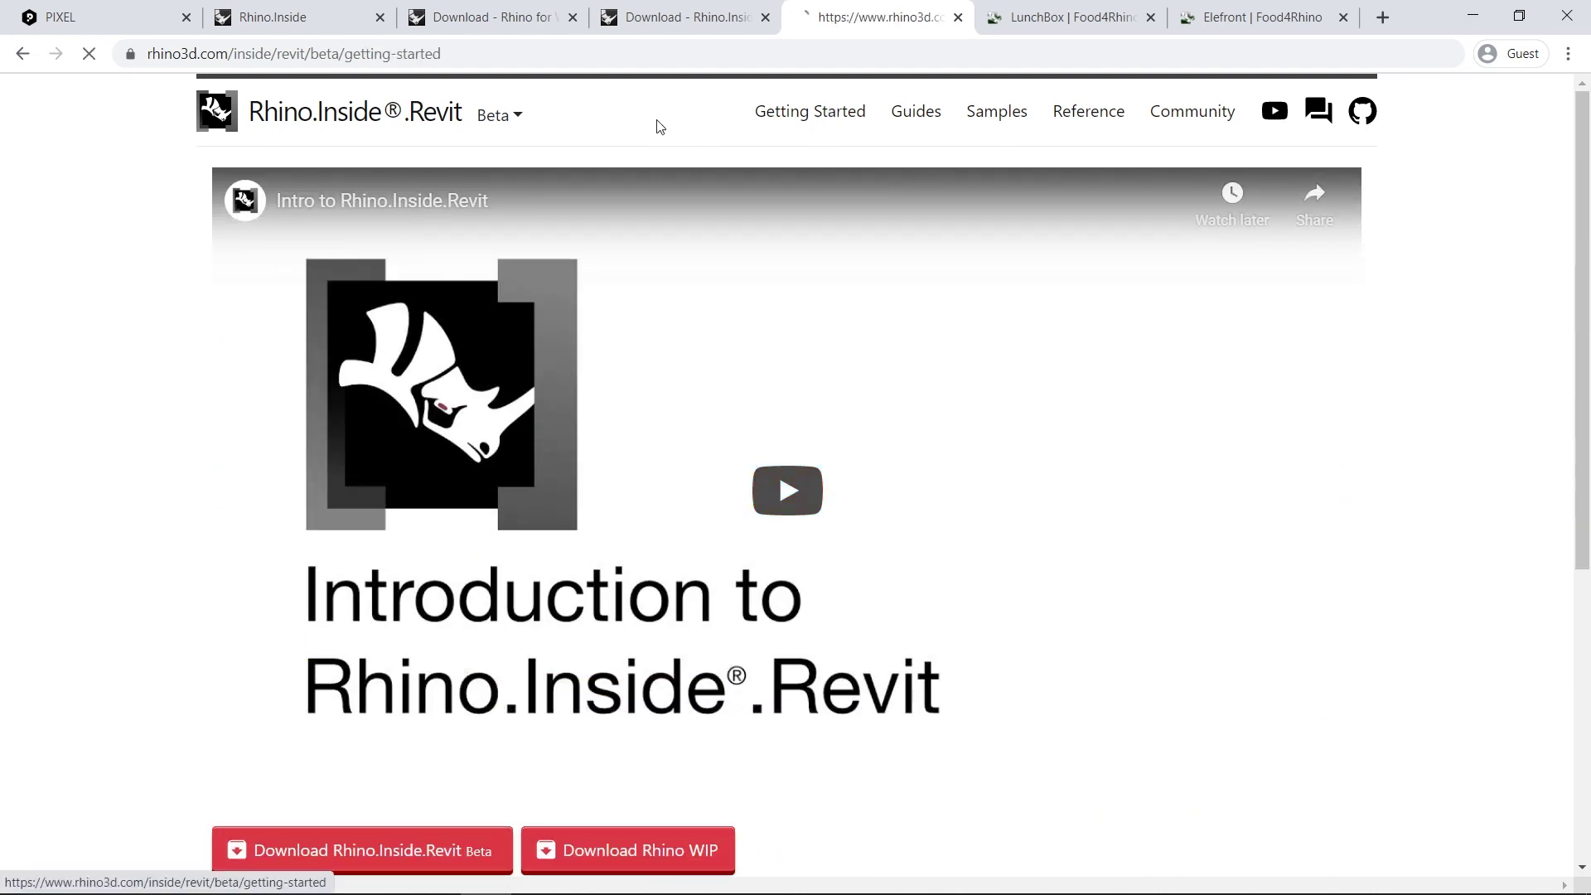
{"action": "scroll", "coordinate": [610, 342], "scroll_direction": "down", "scroll_amount": 6}
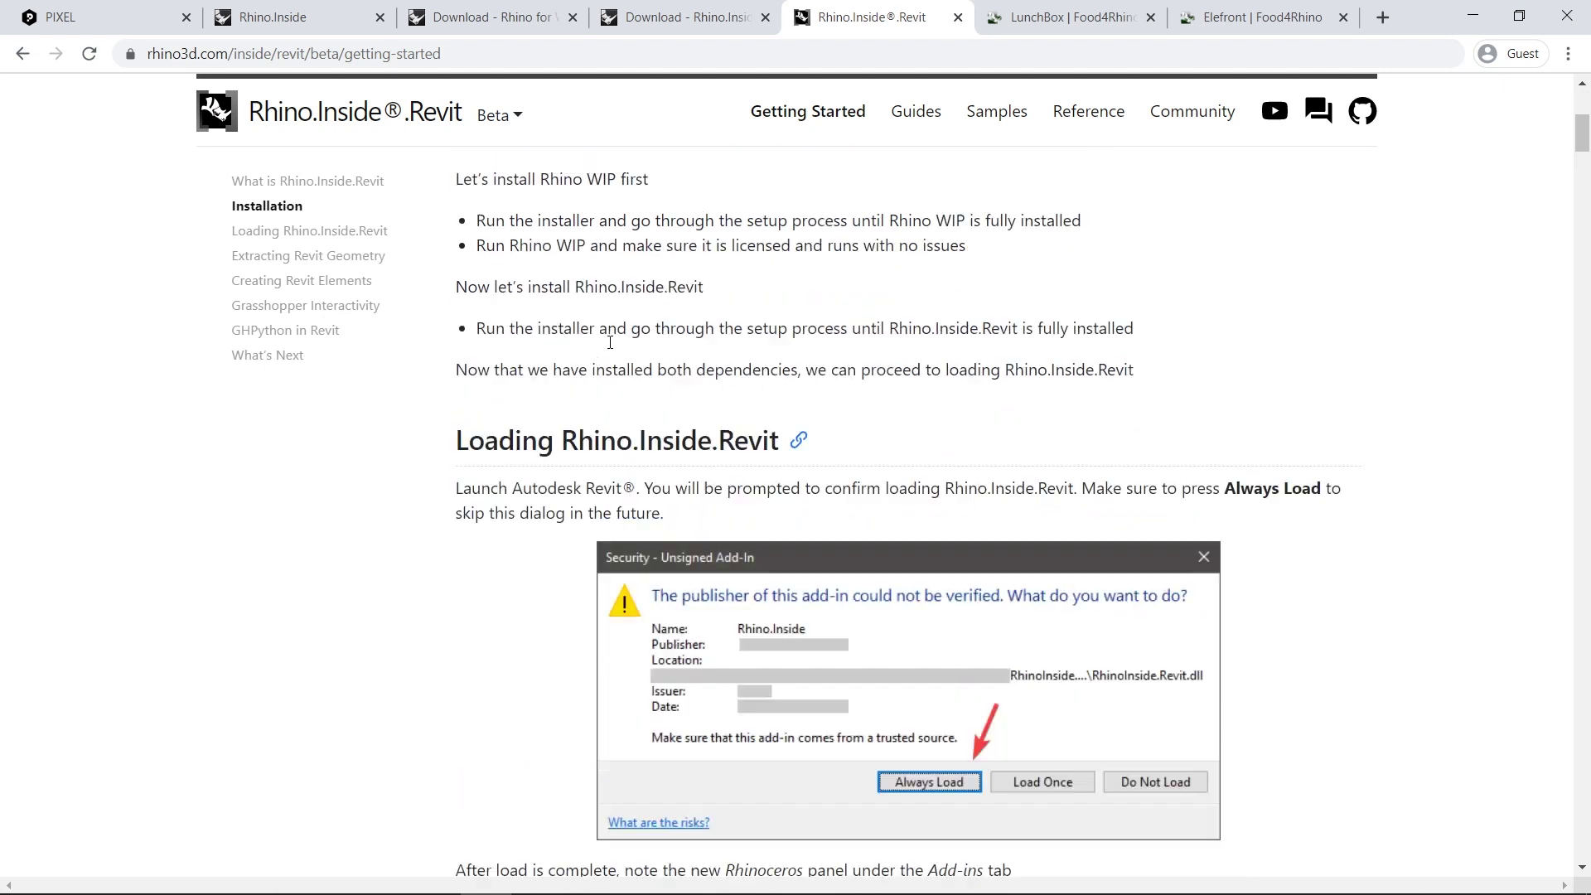
{"action": "scroll", "coordinate": [609, 342], "scroll_direction": "up", "scroll_amount": 1}
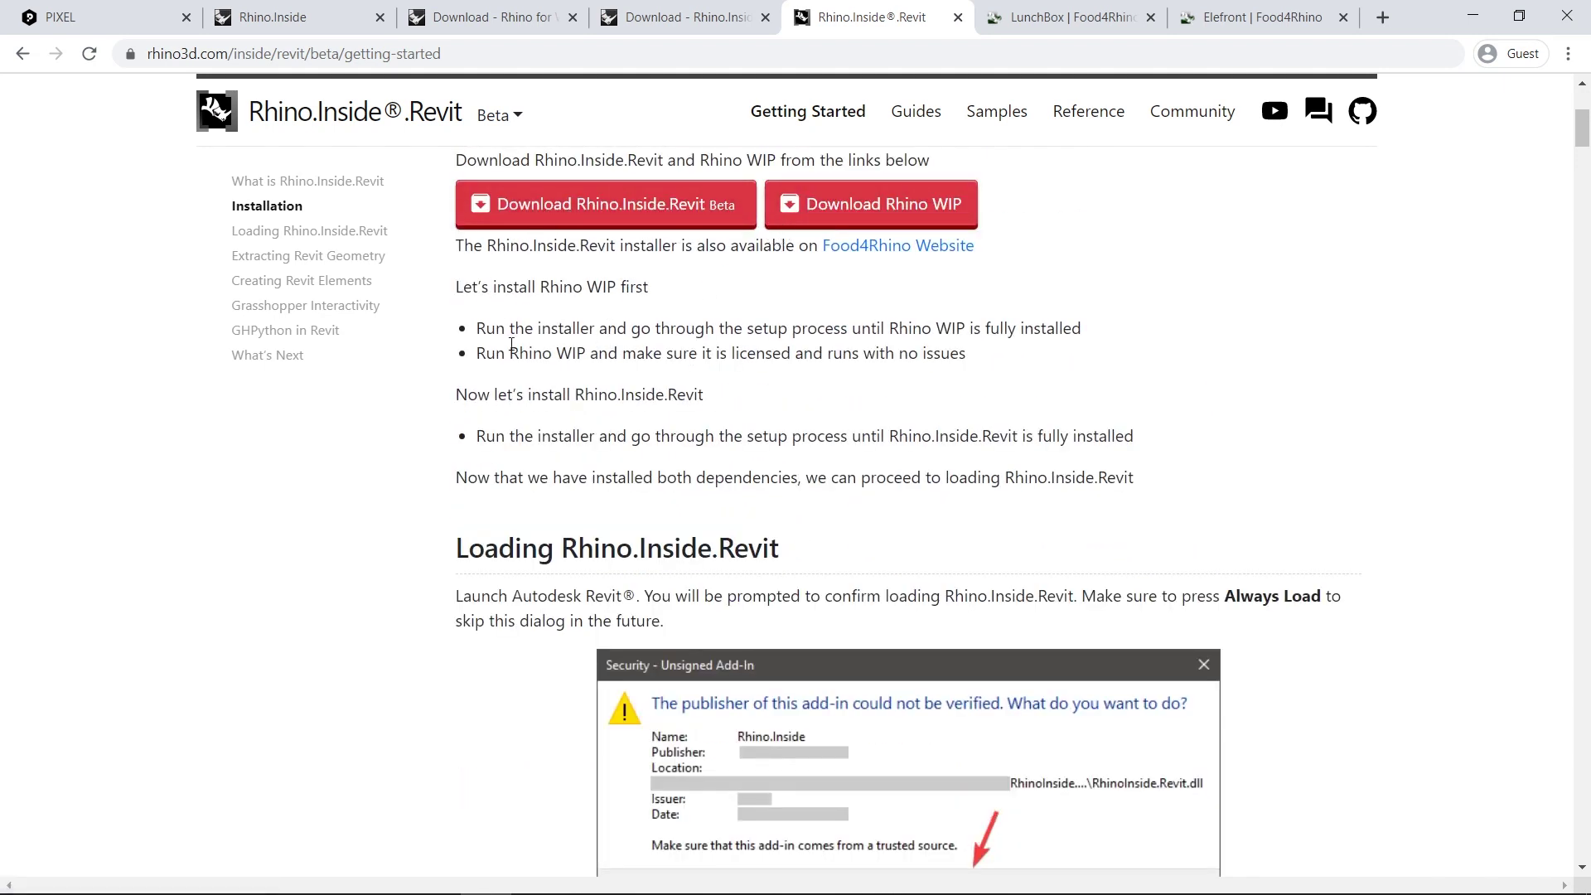
{"action": "left_click_drag", "start_coordinate": [457, 287], "coordinate": [616, 287]}
{"action": "left_click_drag", "start_coordinate": [594, 395], "coordinate": [501, 395]}
{"action": "scroll", "coordinate": [507, 400], "scroll_direction": "down", "scroll_amount": 2}
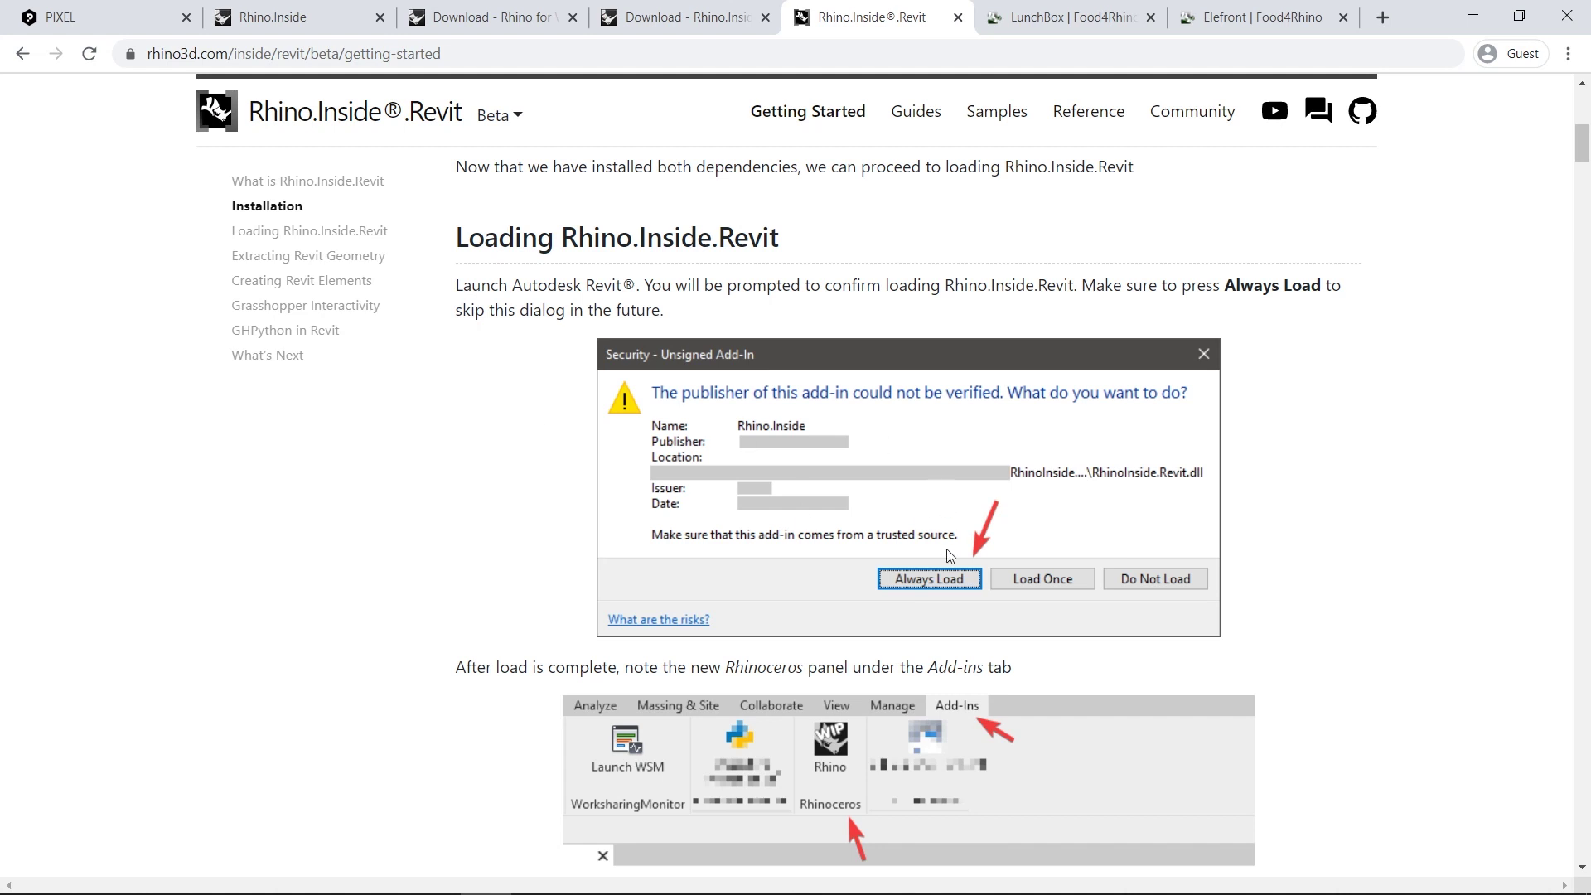
{"action": "scroll", "coordinate": [779, 368], "scroll_direction": "down", "scroll_amount": 3}
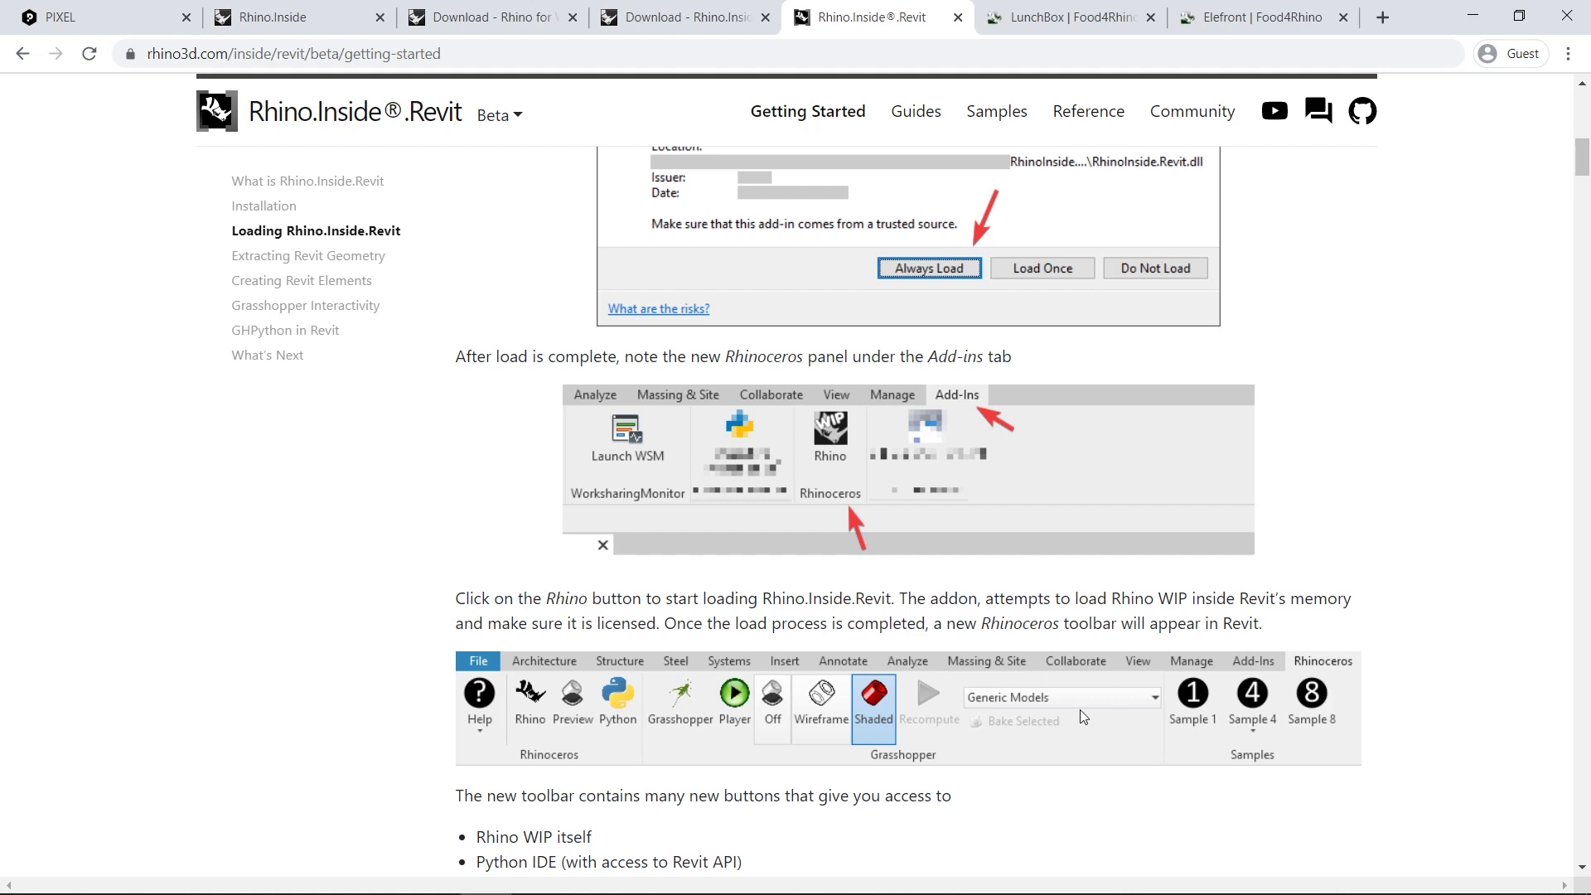
Skim the guide's section on extracting Revit geometry with Grasshopper and go back to the beginning of the page
{"action": "scroll", "coordinate": [461, 575], "scroll_direction": "down", "scroll_amount": 5}
{"action": "scroll", "coordinate": [462, 574], "scroll_direction": "down", "scroll_amount": 10}
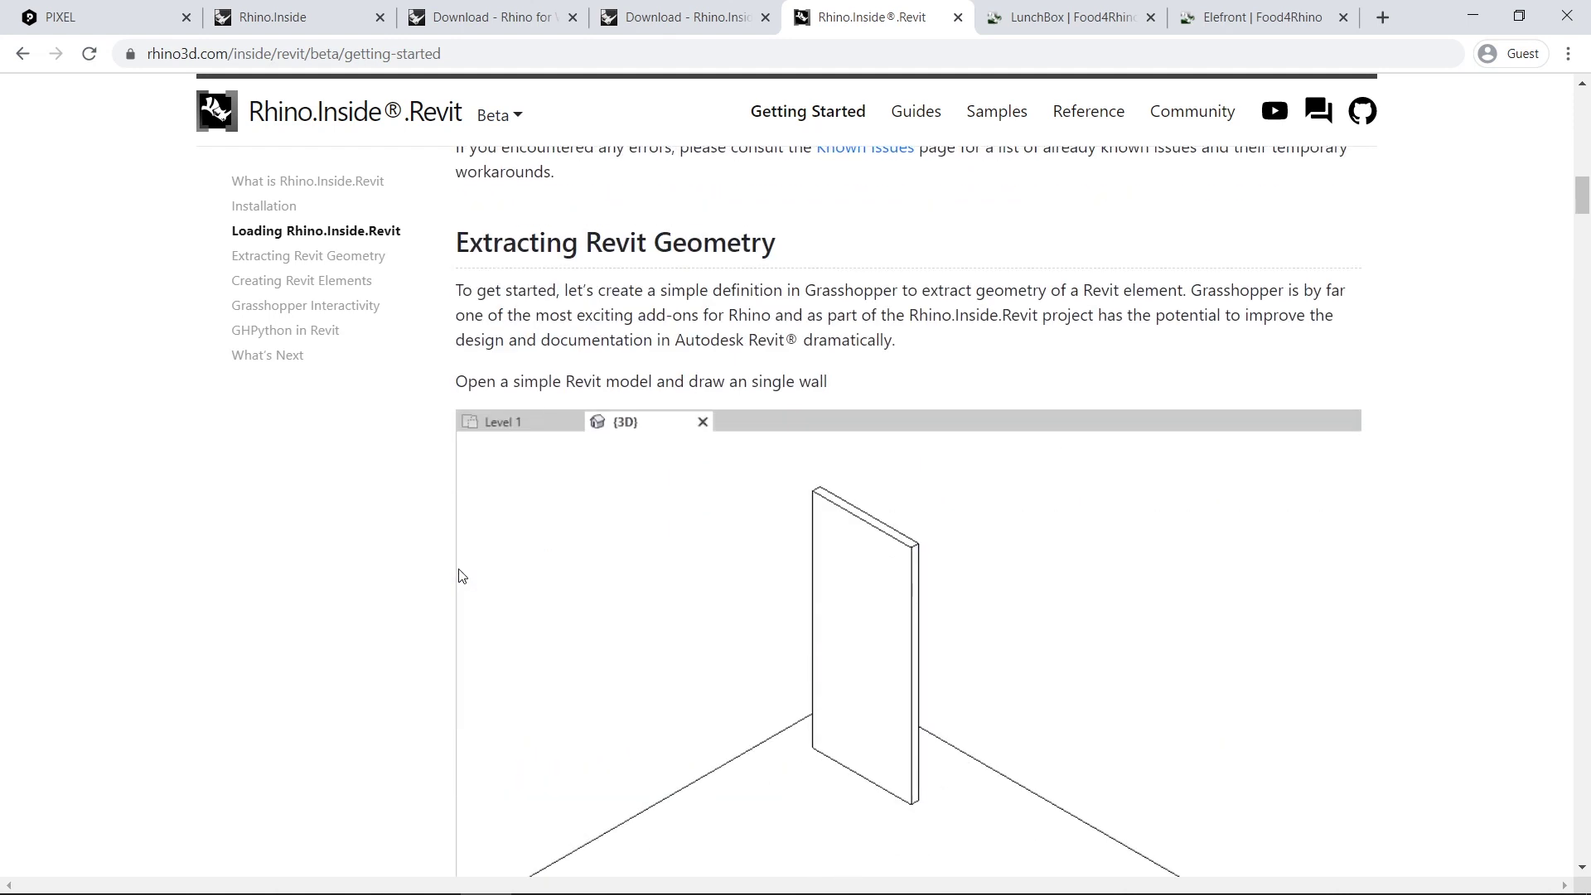
{"action": "scroll", "coordinate": [578, 437], "scroll_direction": "down", "scroll_amount": 15}
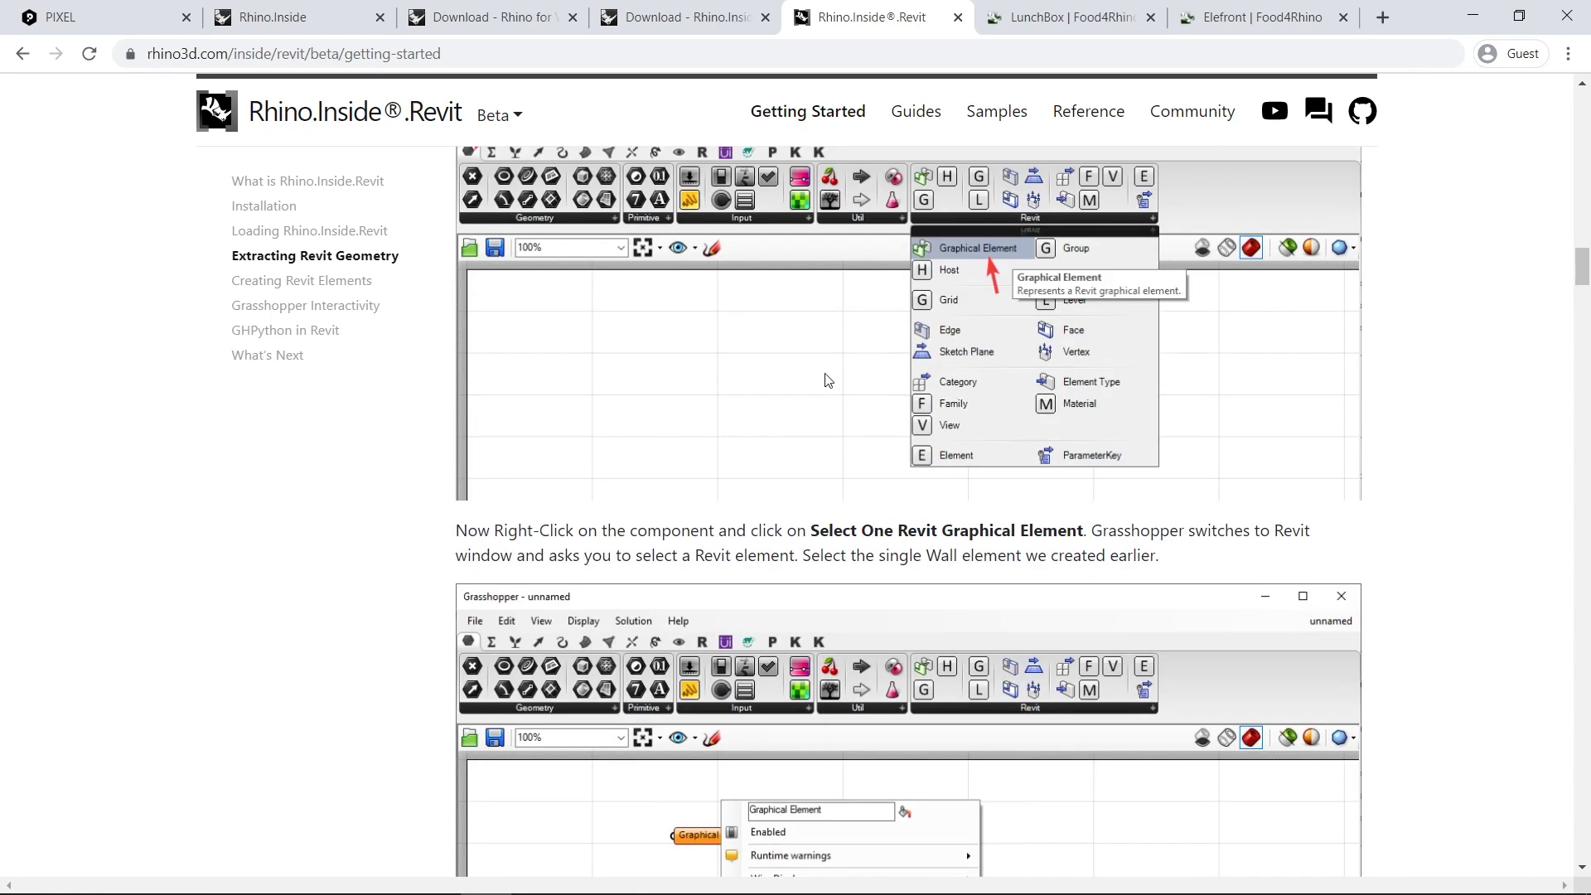
{"action": "scroll", "coordinate": [823, 380], "scroll_direction": "down", "scroll_amount": 5}
{"action": "scroll", "coordinate": [823, 369], "scroll_direction": "up", "scroll_amount": 20}
{"action": "scroll", "coordinate": [818, 387], "scroll_direction": "up", "scroll_amount": 20}
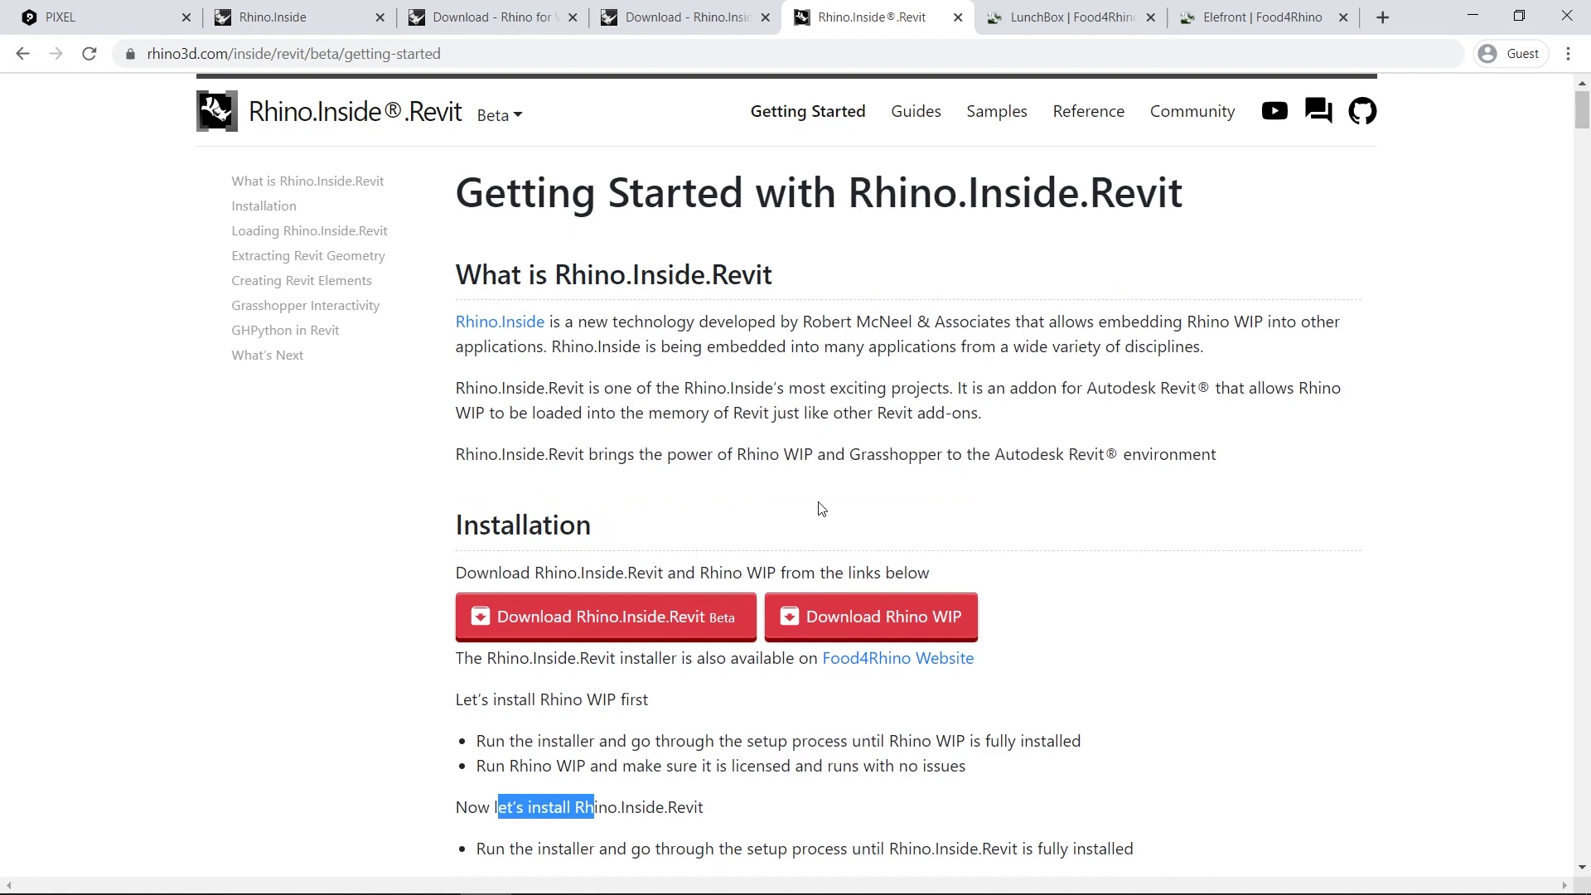
Reread the guide's installation section, focusing on the instruction to install Rhino WIP first
{"action": "scroll", "coordinate": [816, 508], "scroll_direction": "down", "scroll_amount": 1}
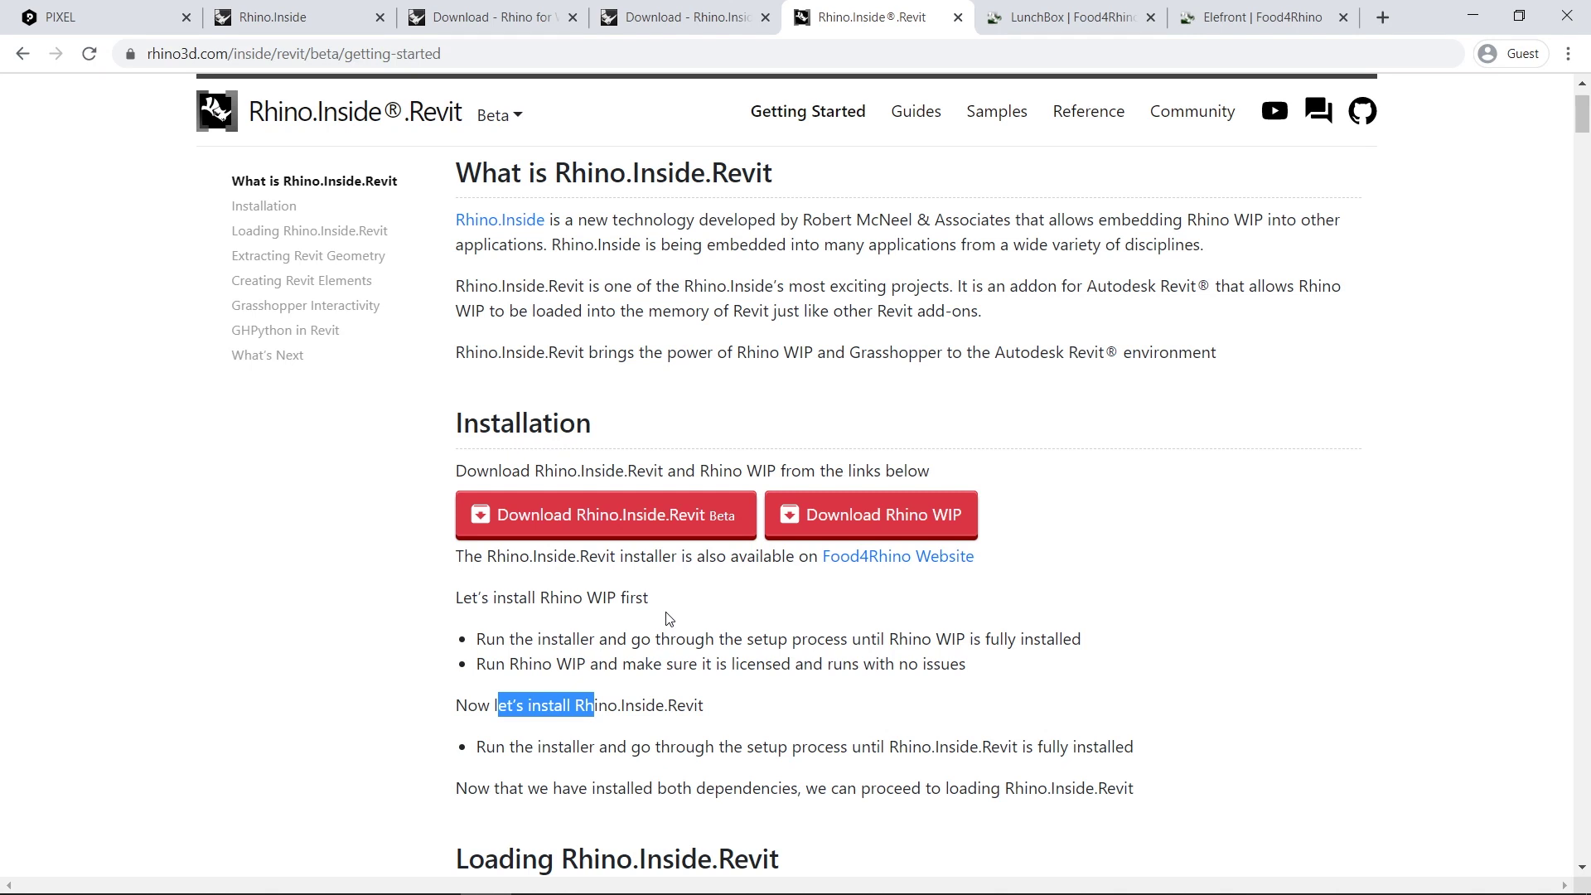
{"action": "left_click_drag", "start_coordinate": [652, 598], "coordinate": [455, 598]}
{"action": "left_click", "coordinate": [481, 607]}
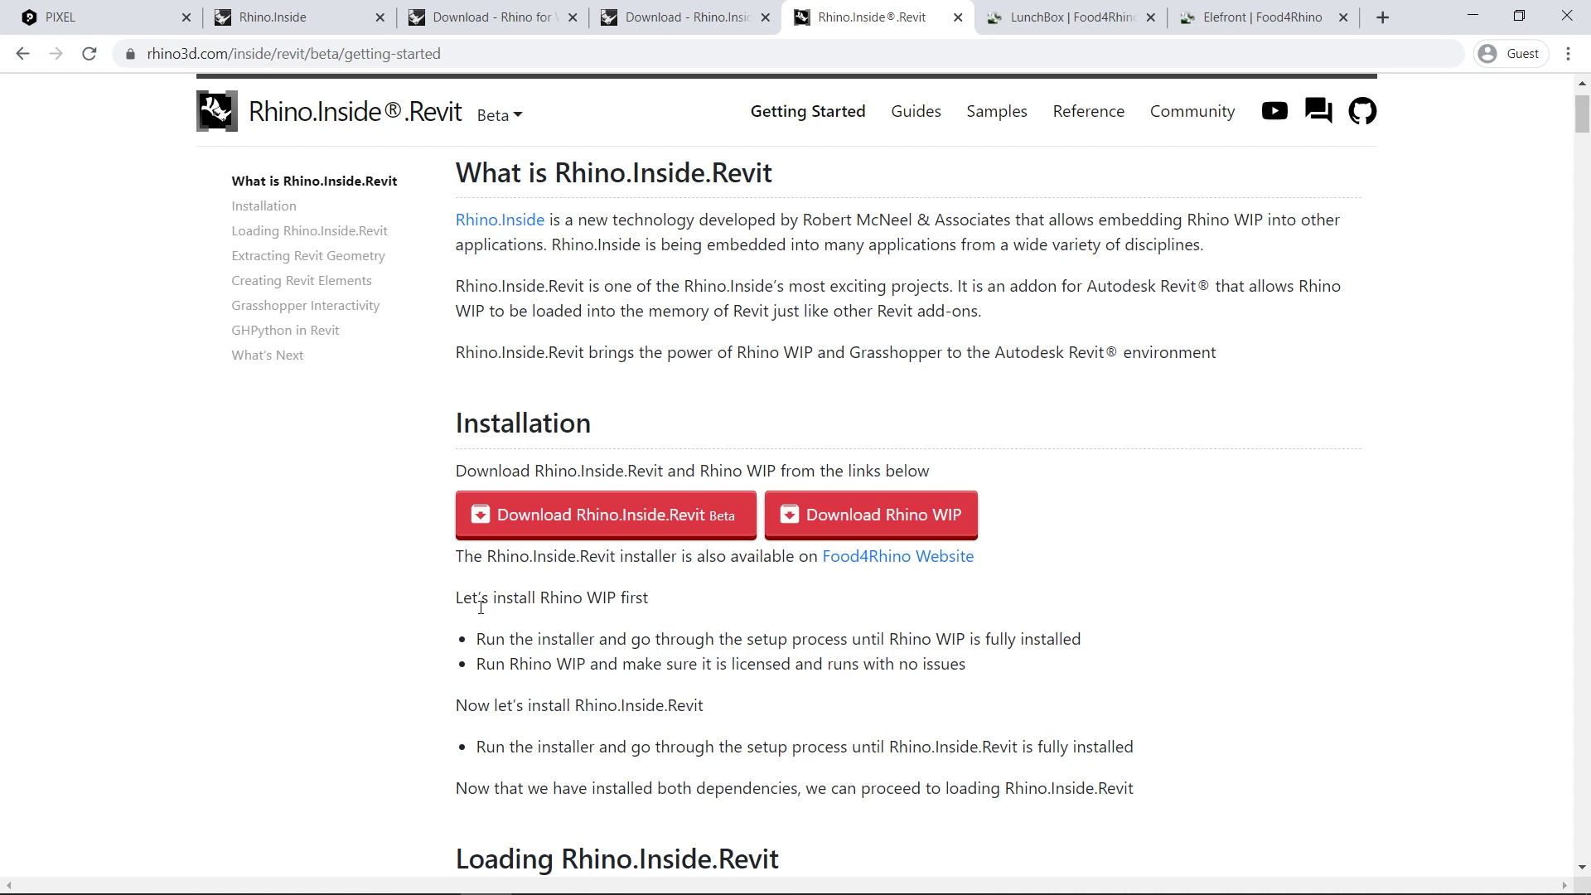
{"action": "scroll", "coordinate": [444, 625], "scroll_direction": "up", "scroll_amount": 2}
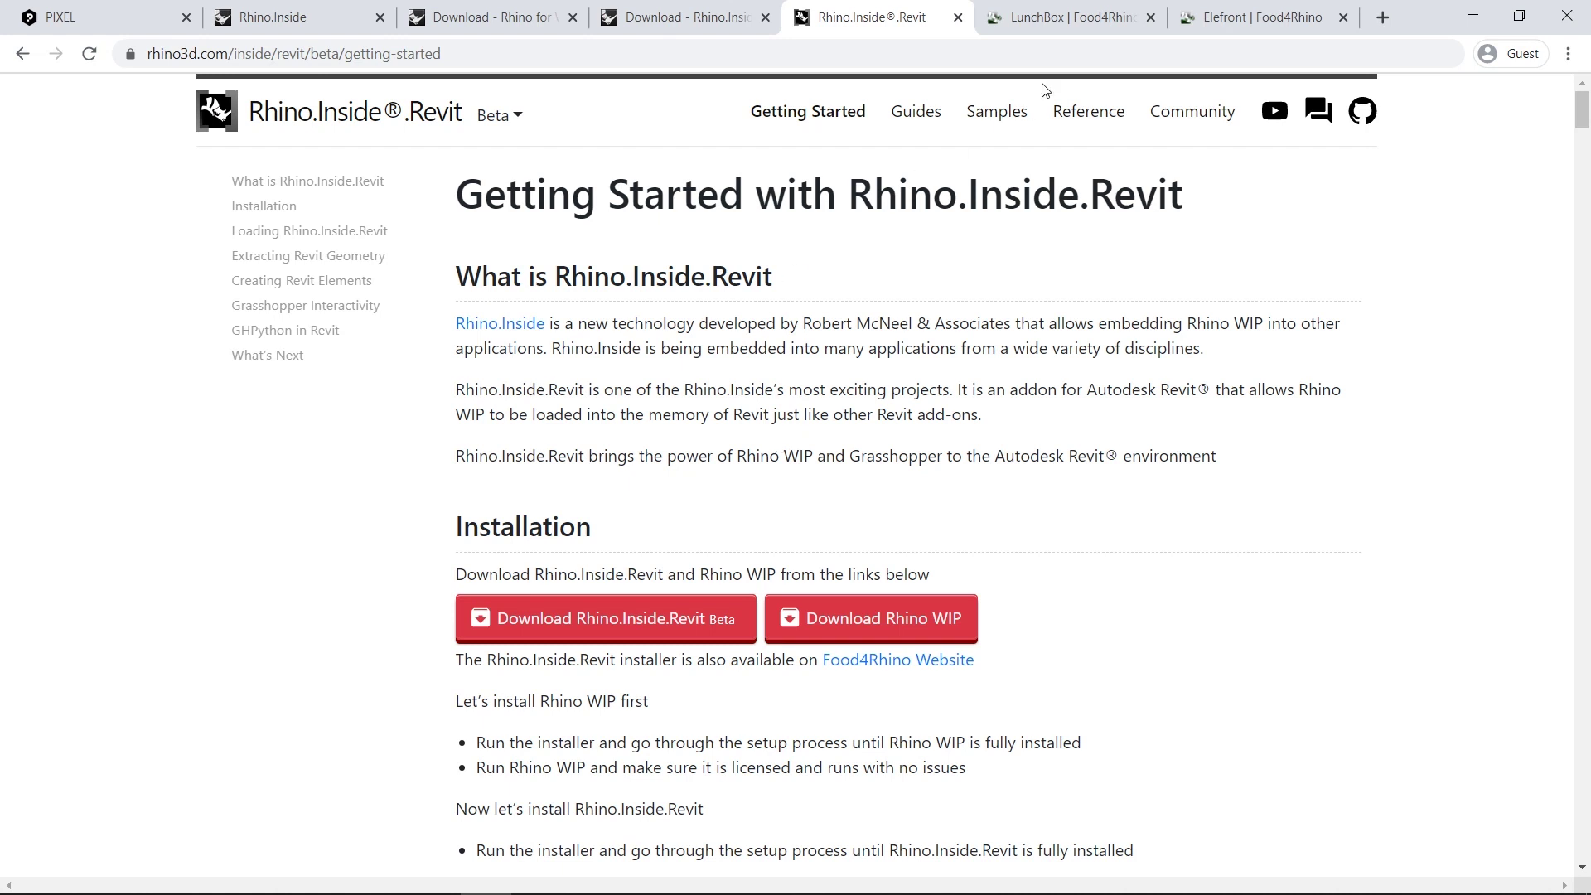
View the LunchBox plug-in page on food4Rhino, followed by the Elefront plug-in page
{"action": "left_click", "coordinate": [1045, 23]}
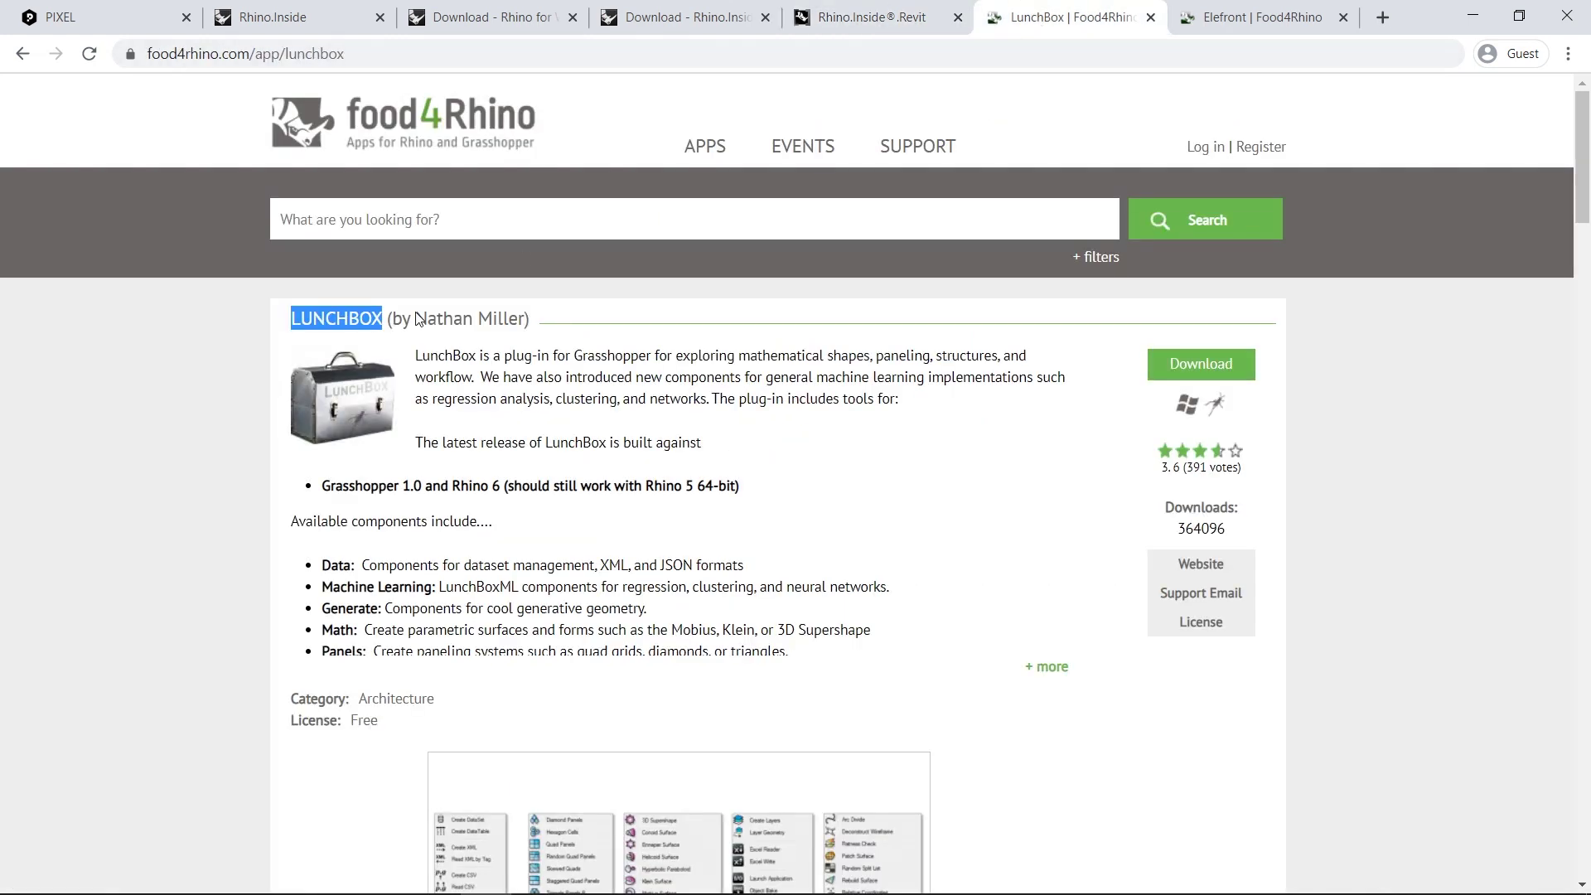
{"action": "left_click_drag", "start_coordinate": [290, 319], "coordinate": [387, 320]}
{"action": "left_click", "coordinate": [922, 412]}
{"action": "left_click", "coordinate": [1232, 25]}
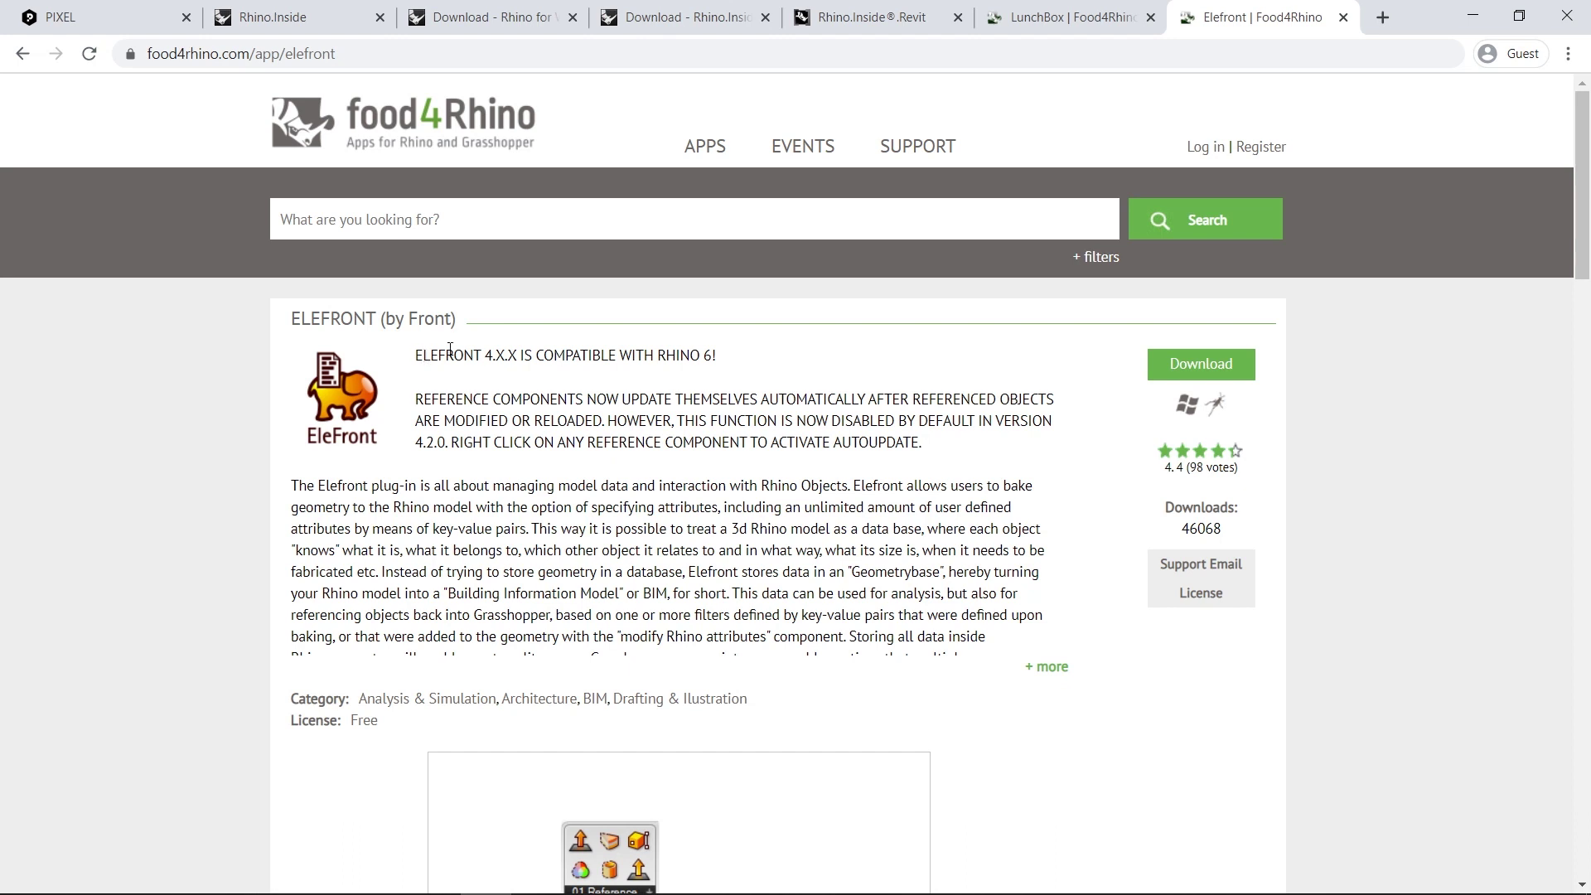
Return to the Rhino.Inside page and review its capabilities and its links for trying Rhino inside Revit
{"action": "left_click", "coordinate": [478, 18]}
{"action": "left_click", "coordinate": [274, 17]}
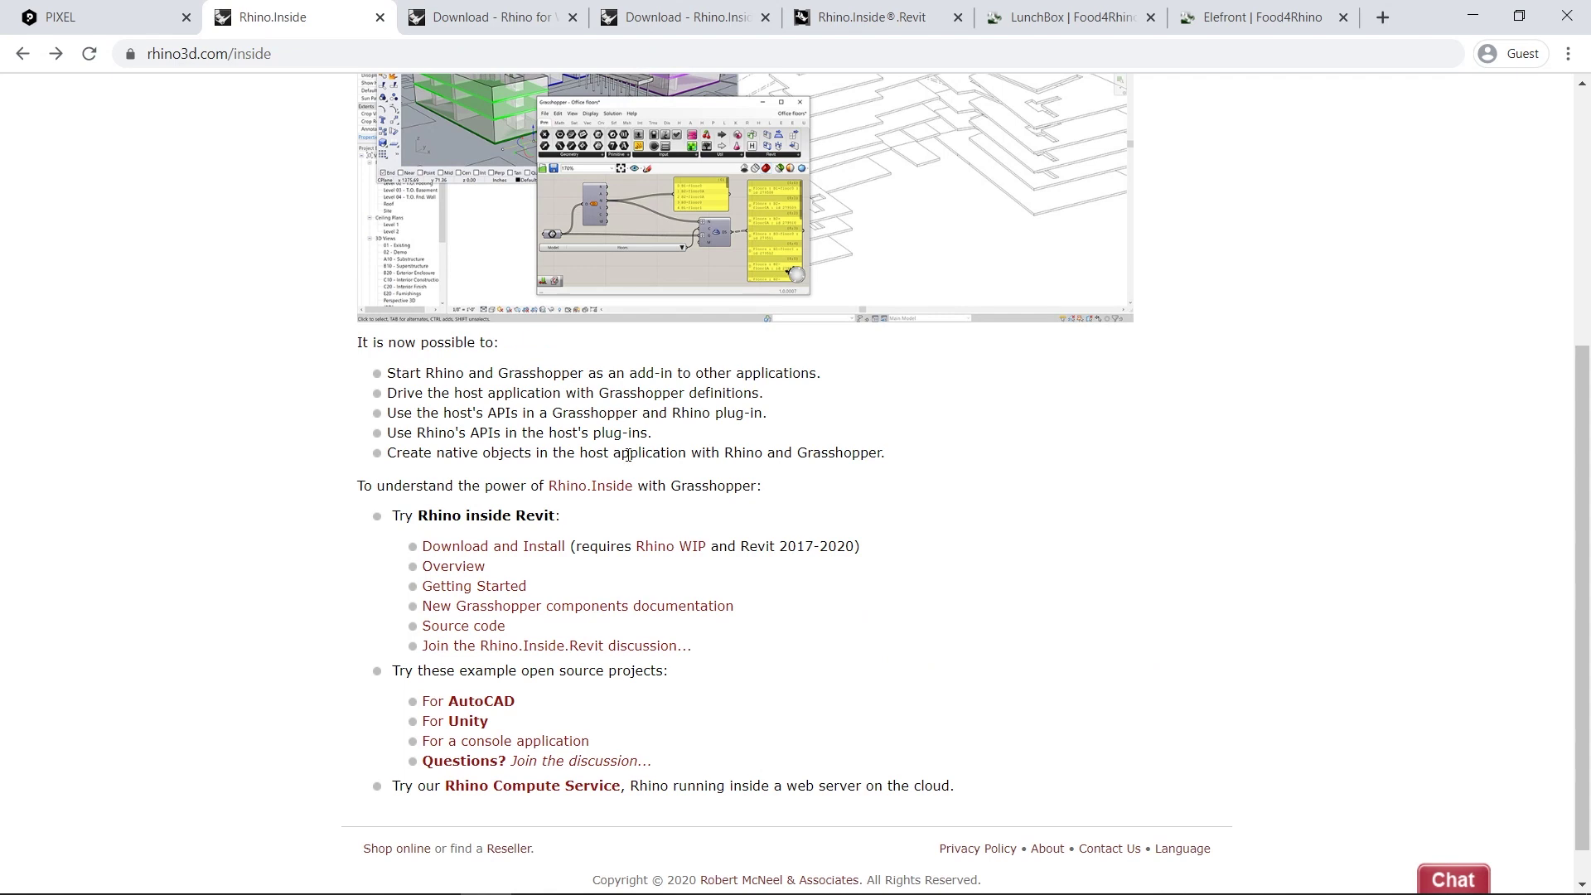
{"action": "scroll", "coordinate": [596, 467], "scroll_direction": "up", "scroll_amount": 5}
{"action": "scroll", "coordinate": [596, 467], "scroll_direction": "down", "scroll_amount": 4}
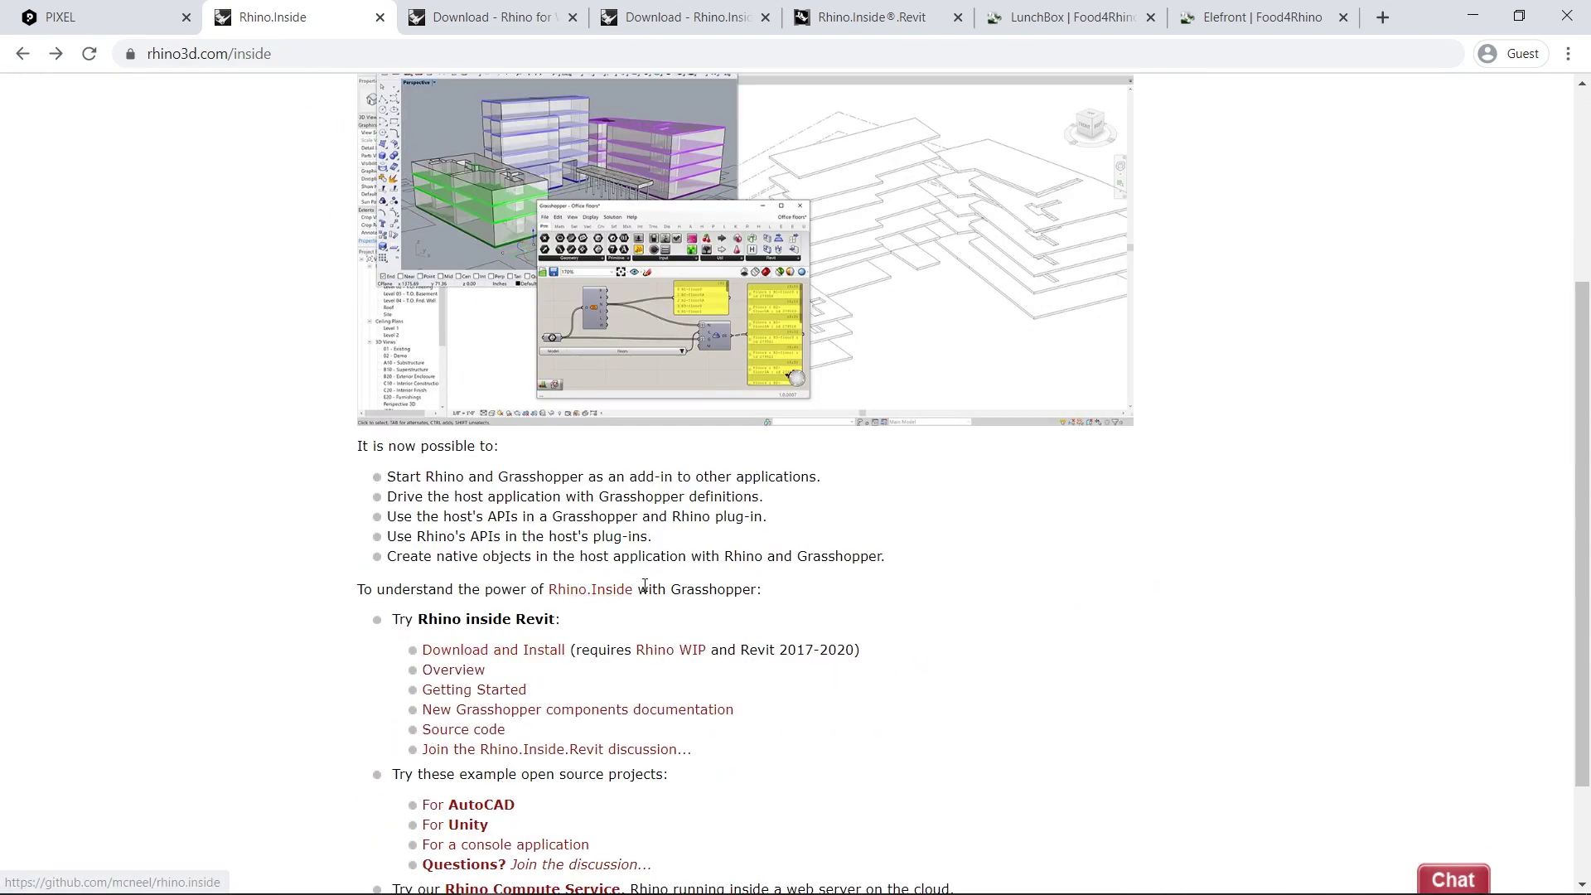
{"action": "scroll", "coordinate": [653, 584], "scroll_direction": "up", "scroll_amount": 2}
{"action": "scroll", "coordinate": [284, 433], "scroll_direction": "up", "scroll_amount": 2}
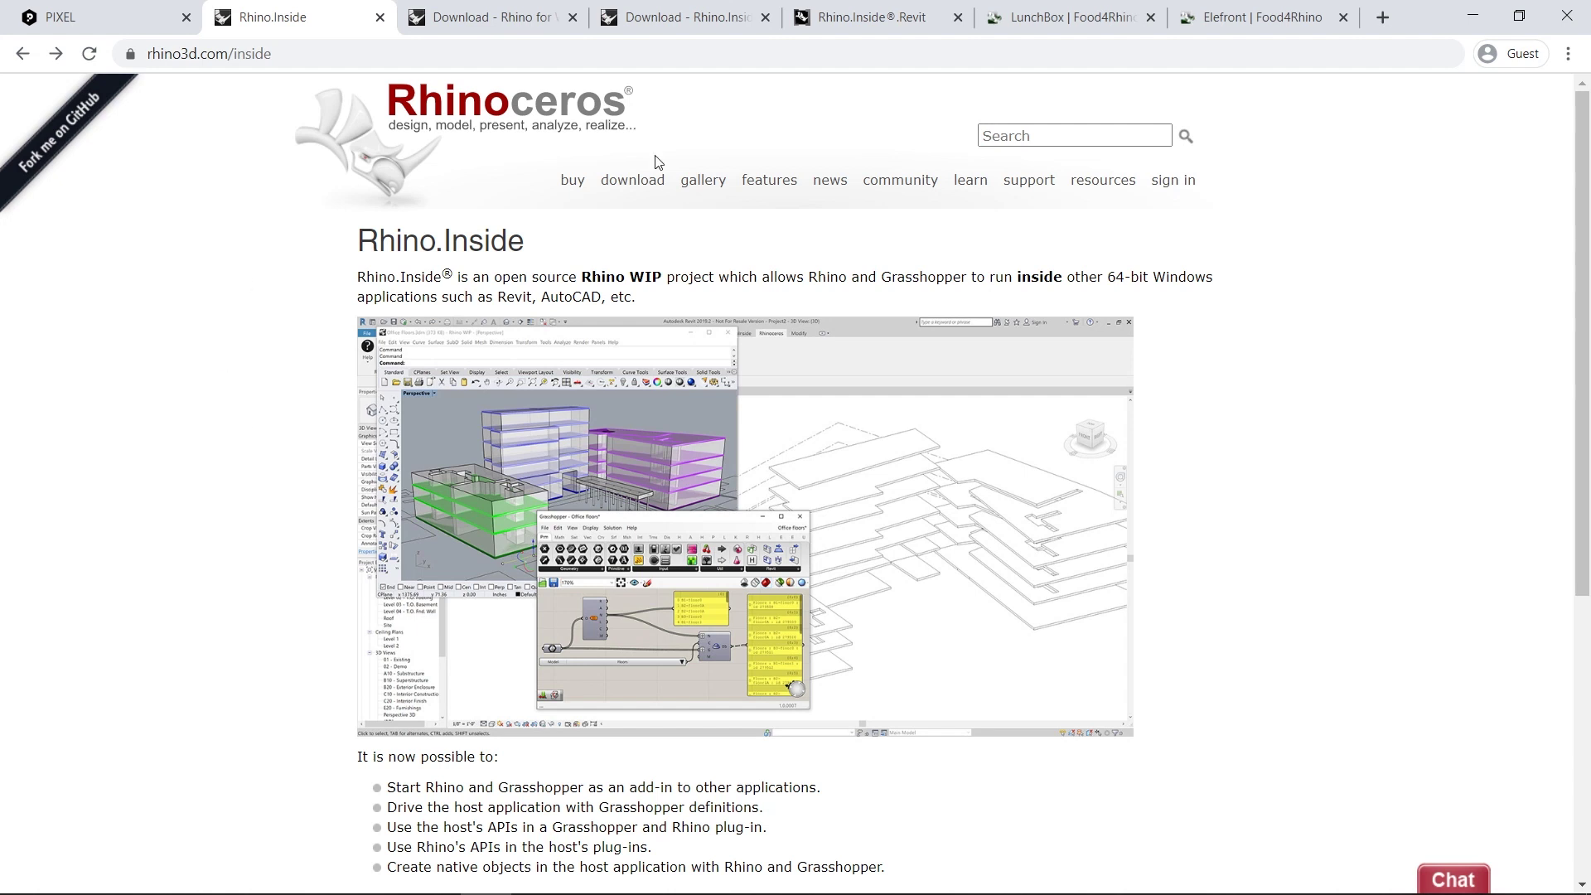
Minimize the browser and switch to the Revit window containing Project1
{"action": "left_click", "coordinate": [1481, 14]}
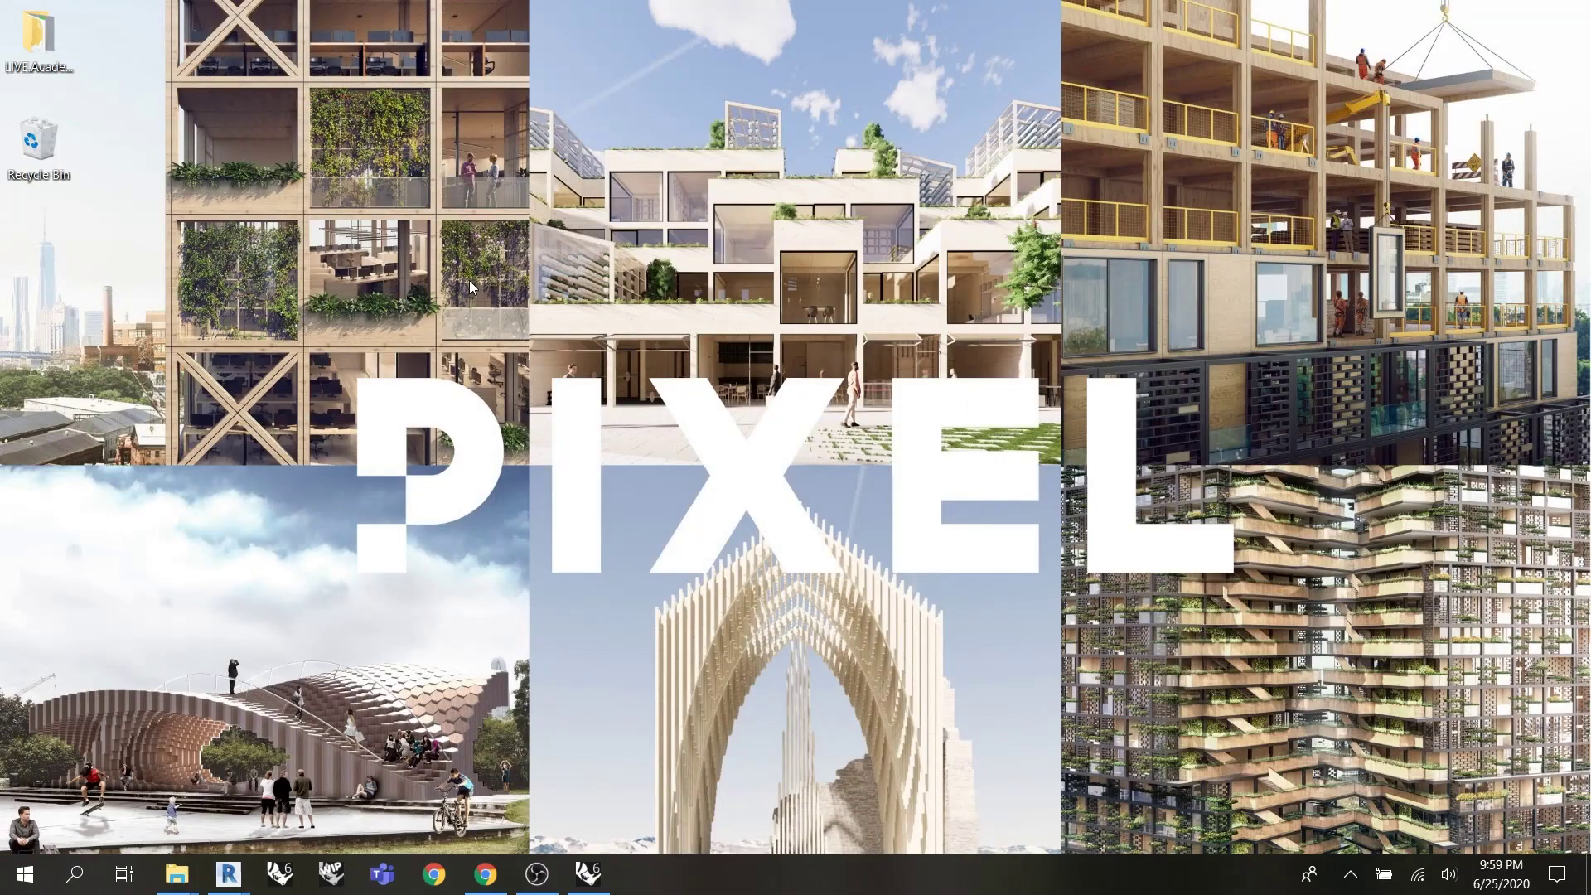
{"action": "mouse_move", "coordinate": [227, 874]}
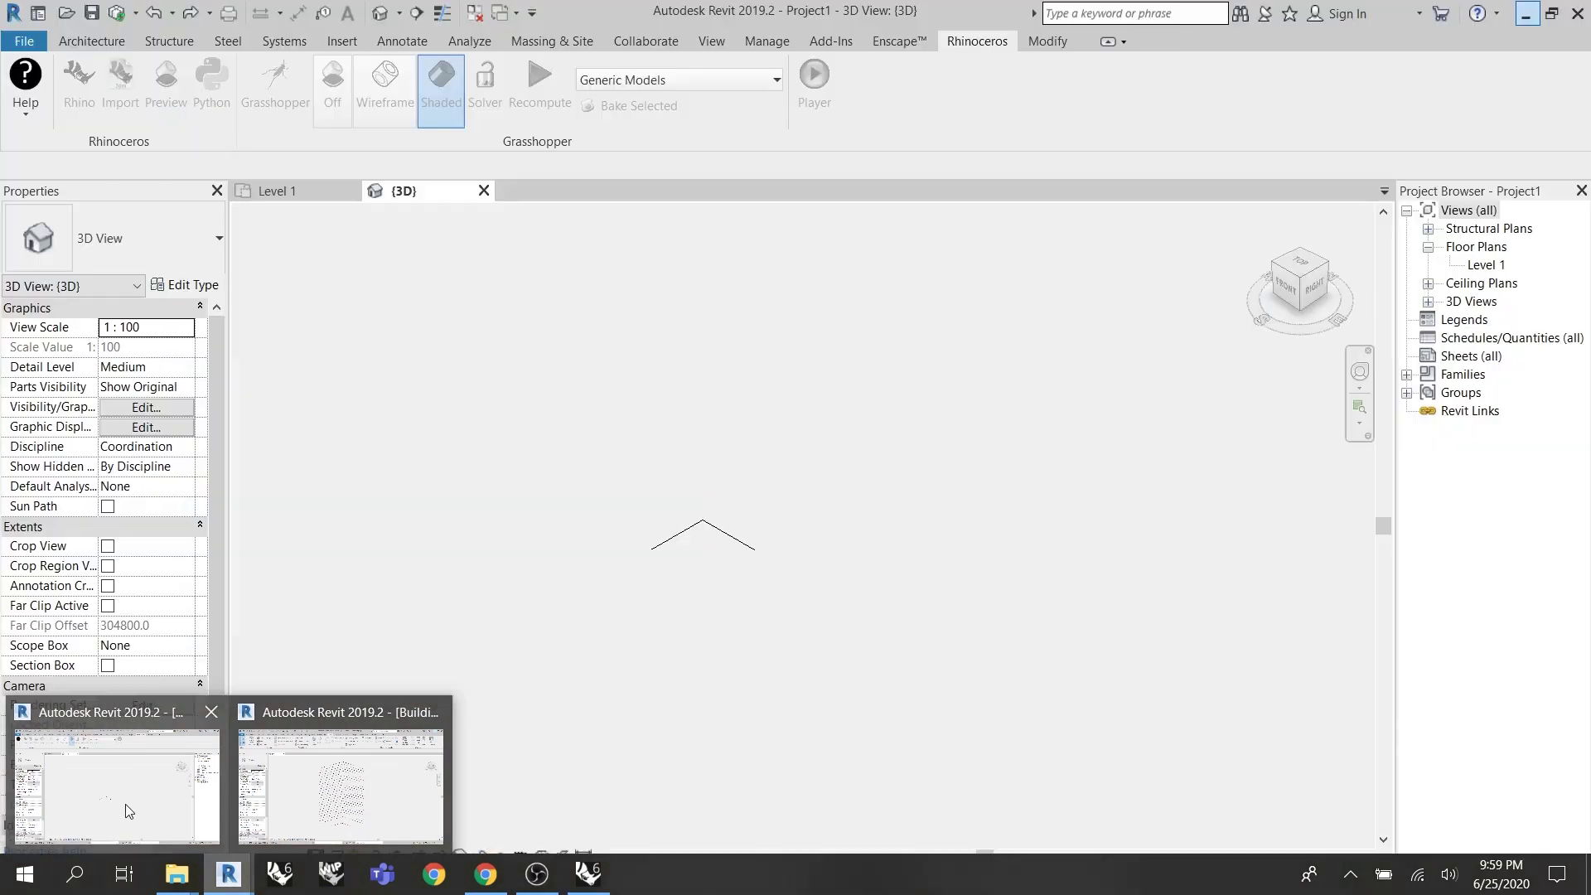
{"action": "left_click", "coordinate": [129, 797]}
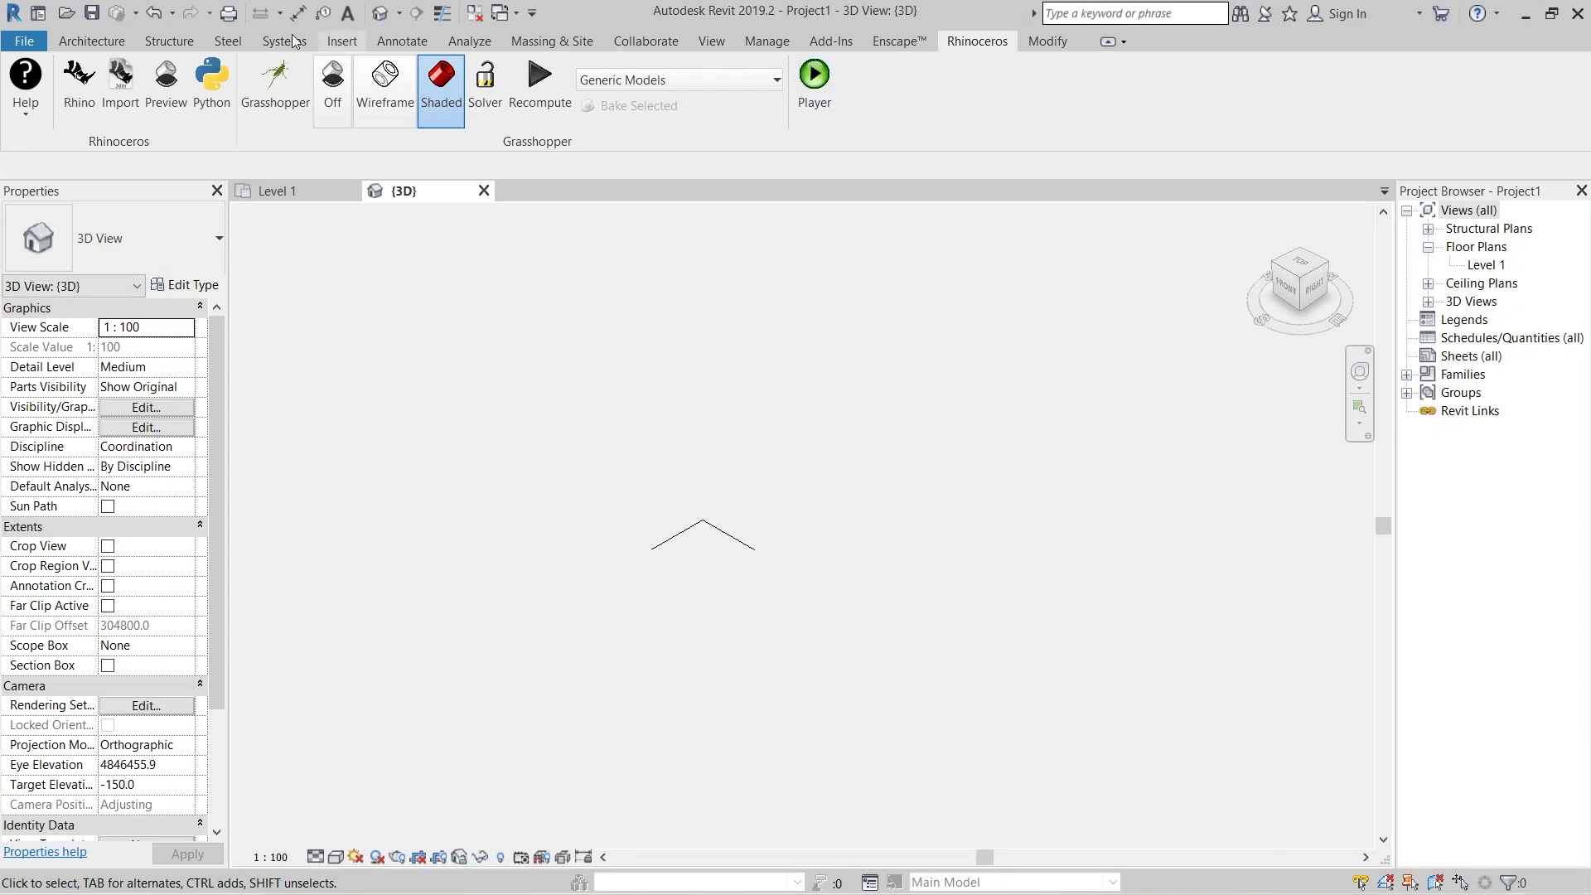
Locate the Rhino add-in in Revit and display the Rhinoceros tool set for the 3D view
{"action": "left_click", "coordinate": [70, 42]}
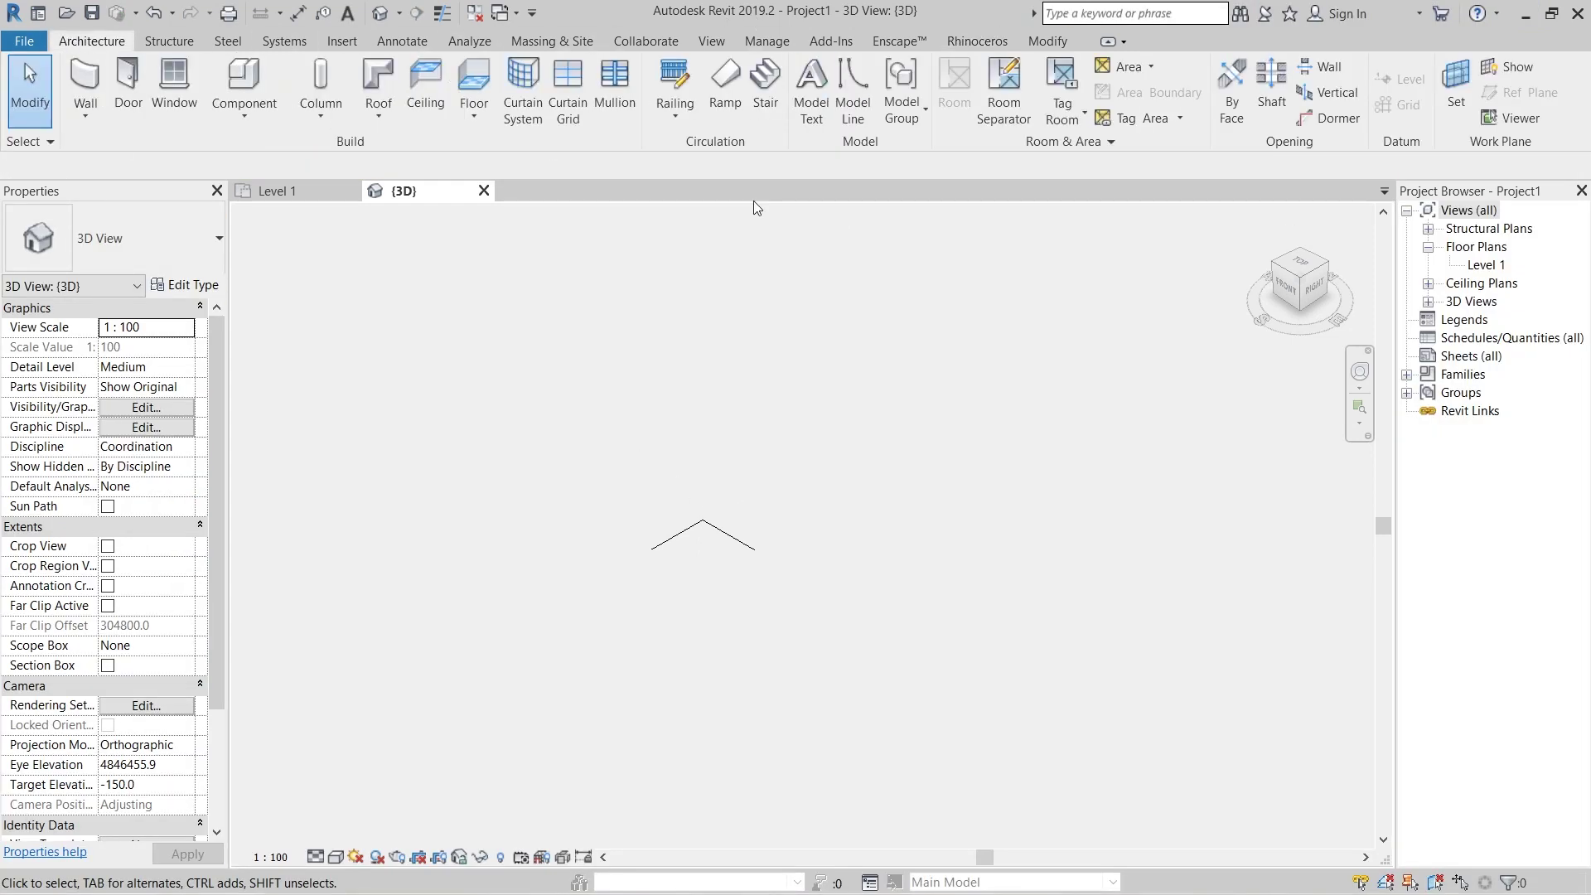
{"action": "middle_click_drag", "start_coordinate": [782, 314], "coordinate": [799, 379]}
{"action": "scroll", "coordinate": [787, 388], "scroll_direction": "up", "scroll_amount": 1}
{"action": "left_click", "coordinate": [832, 43]}
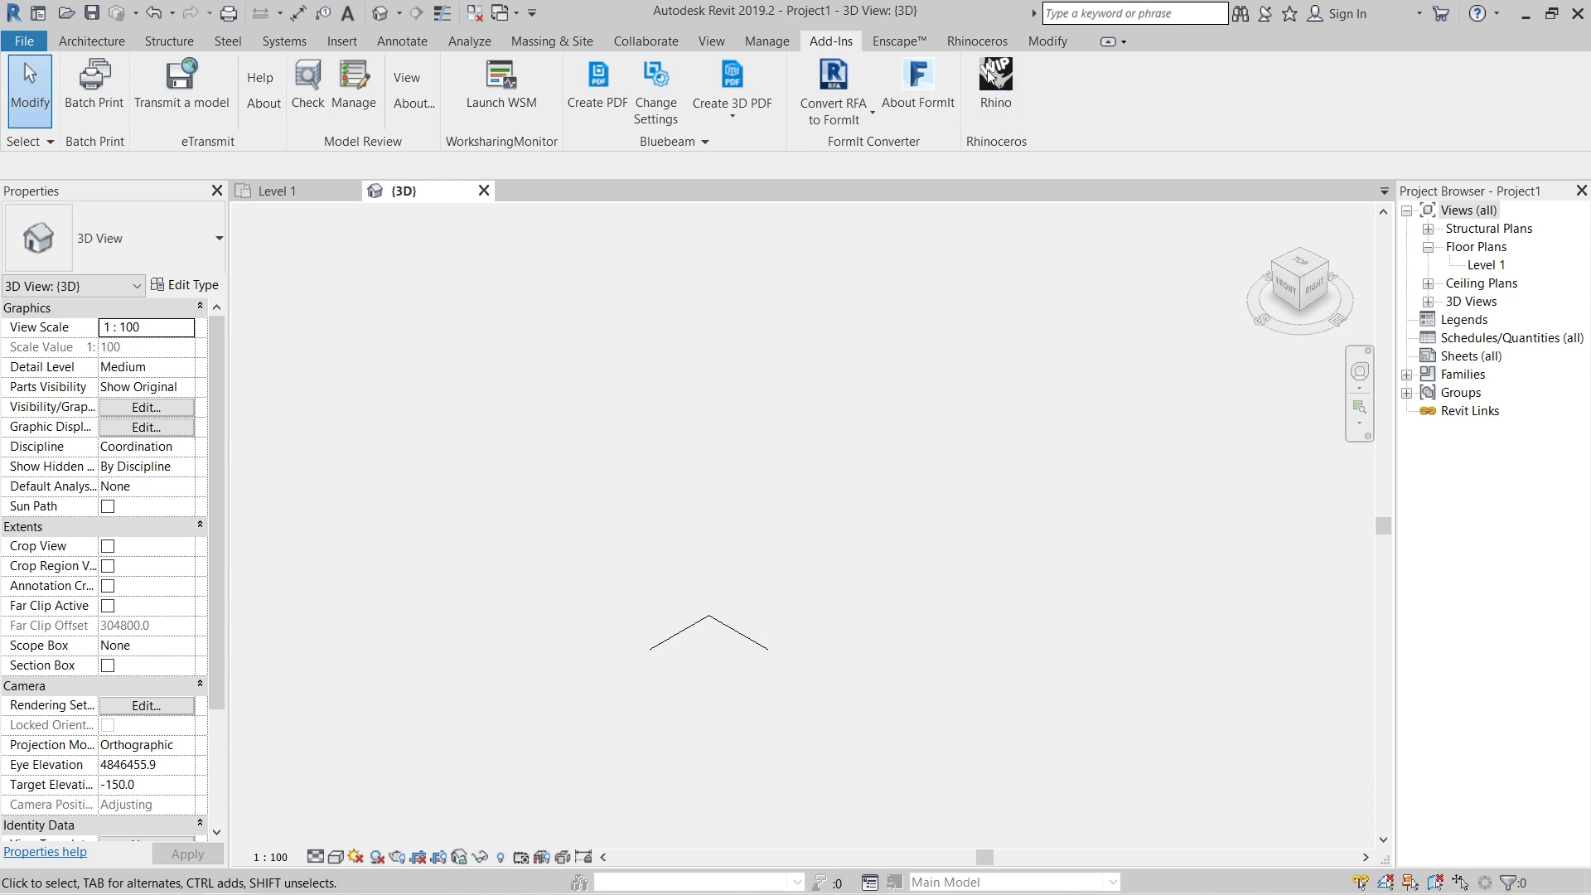
{"action": "left_click", "coordinate": [986, 44]}
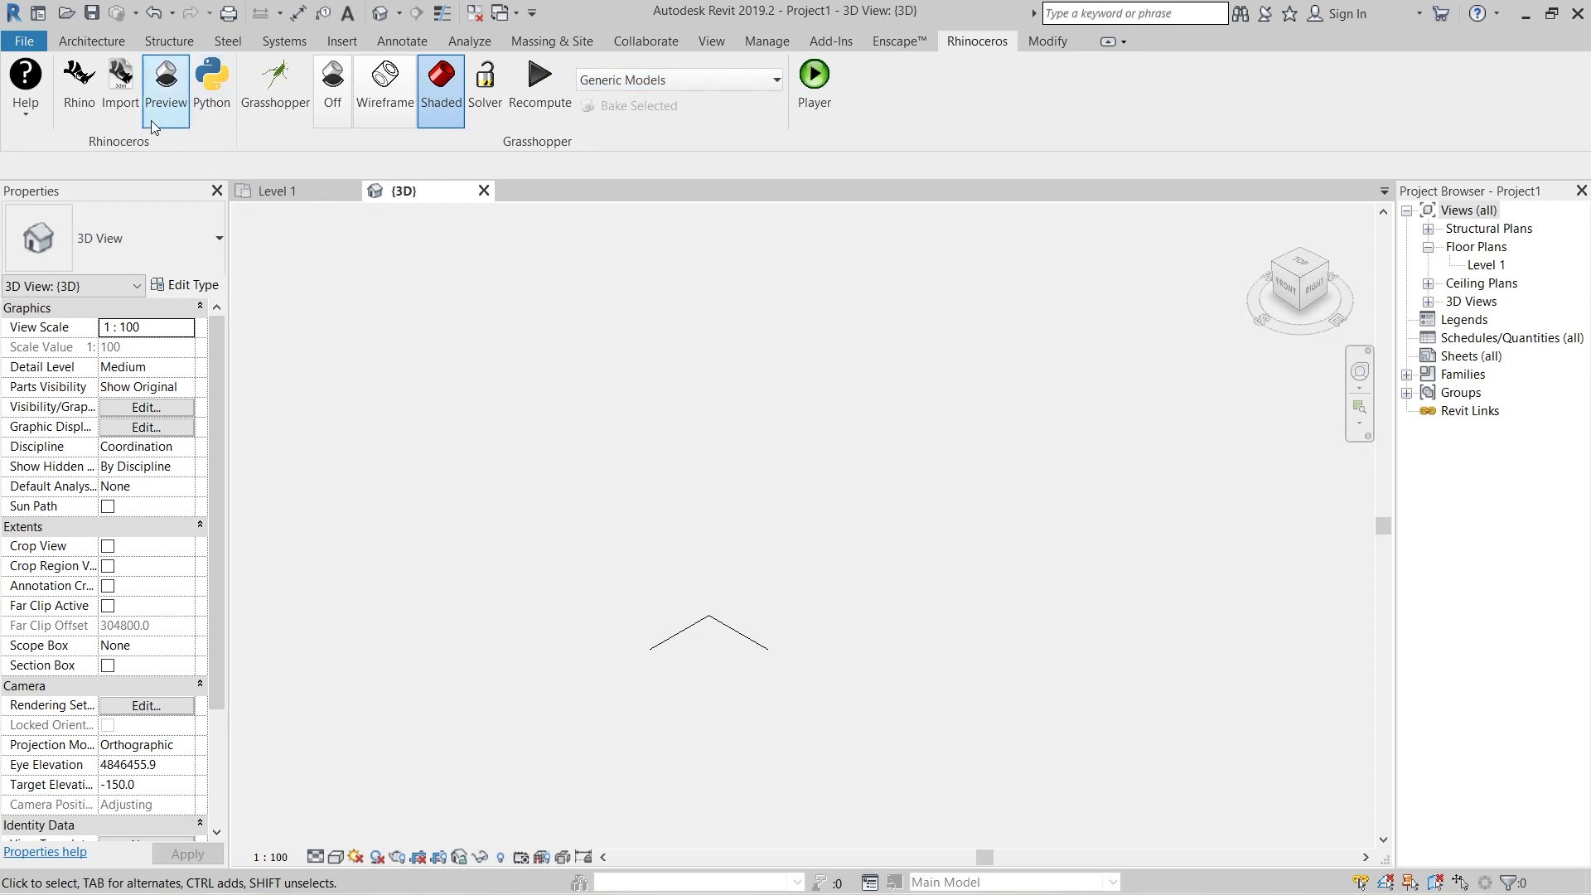
Launch Rhino WIP inside Revit, orbit its Perspective view to show the whole grid and reposition the window
{"action": "left_click", "coordinate": [75, 93]}
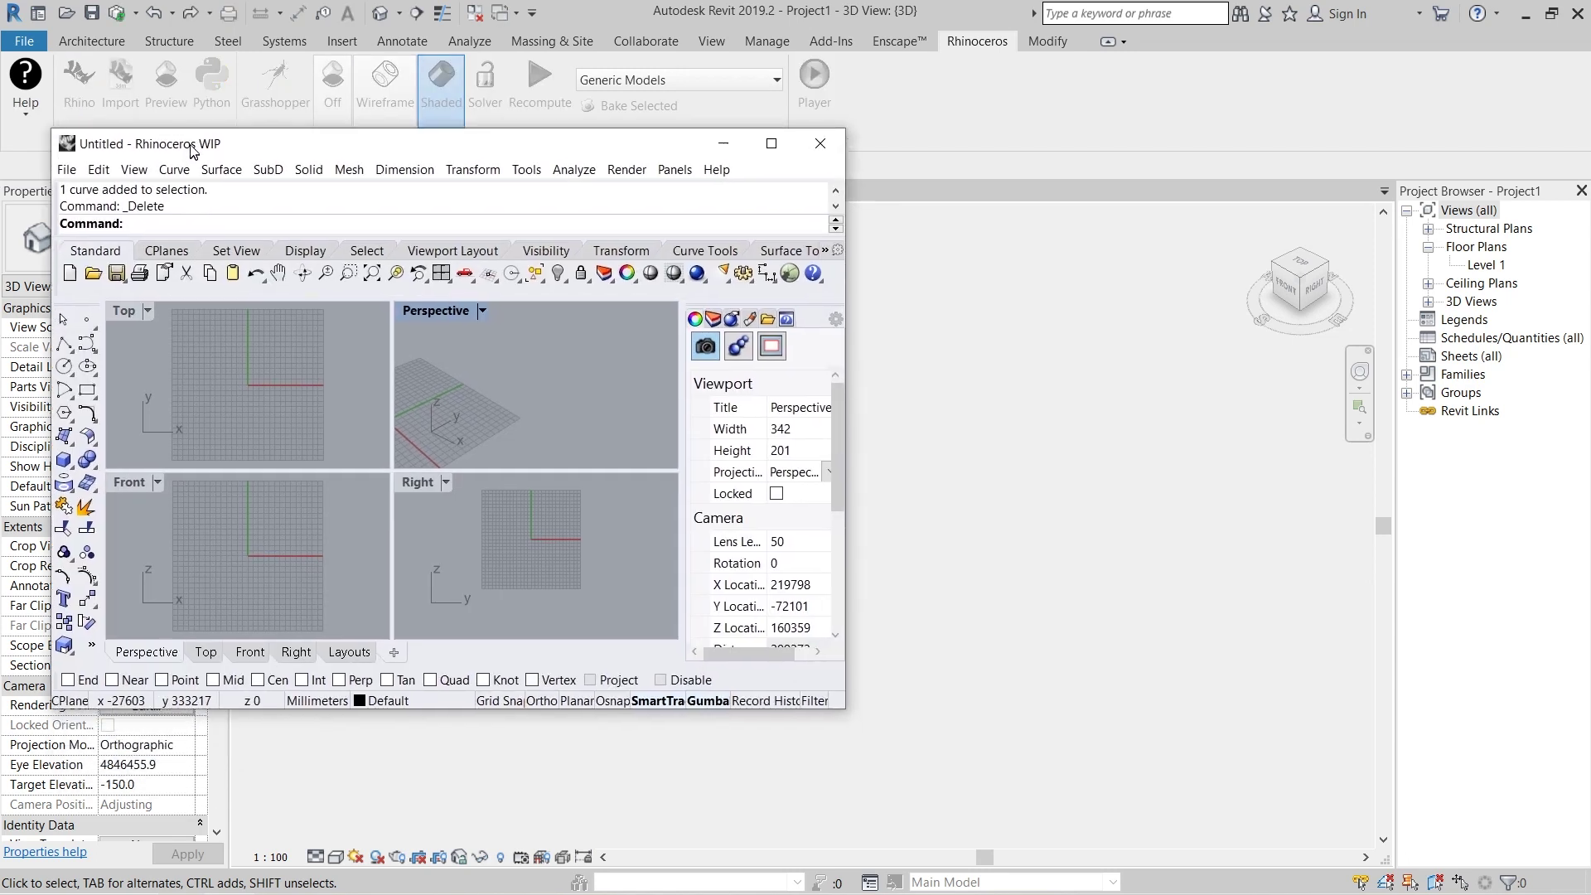
{"action": "left_click_drag", "start_coordinate": [191, 152], "coordinate": [189, 141]}
{"action": "right_click_drag", "start_coordinate": [530, 310], "coordinate": [460, 371]}
{"action": "mouse_move", "coordinate": [431, 140]}
{"action": "left_mouse_down"}
{"action": "mouse_move", "coordinate": [447, 144]}
{"action": "mouse_move", "coordinate": [423, 128]}
{"action": "left_mouse_up"}
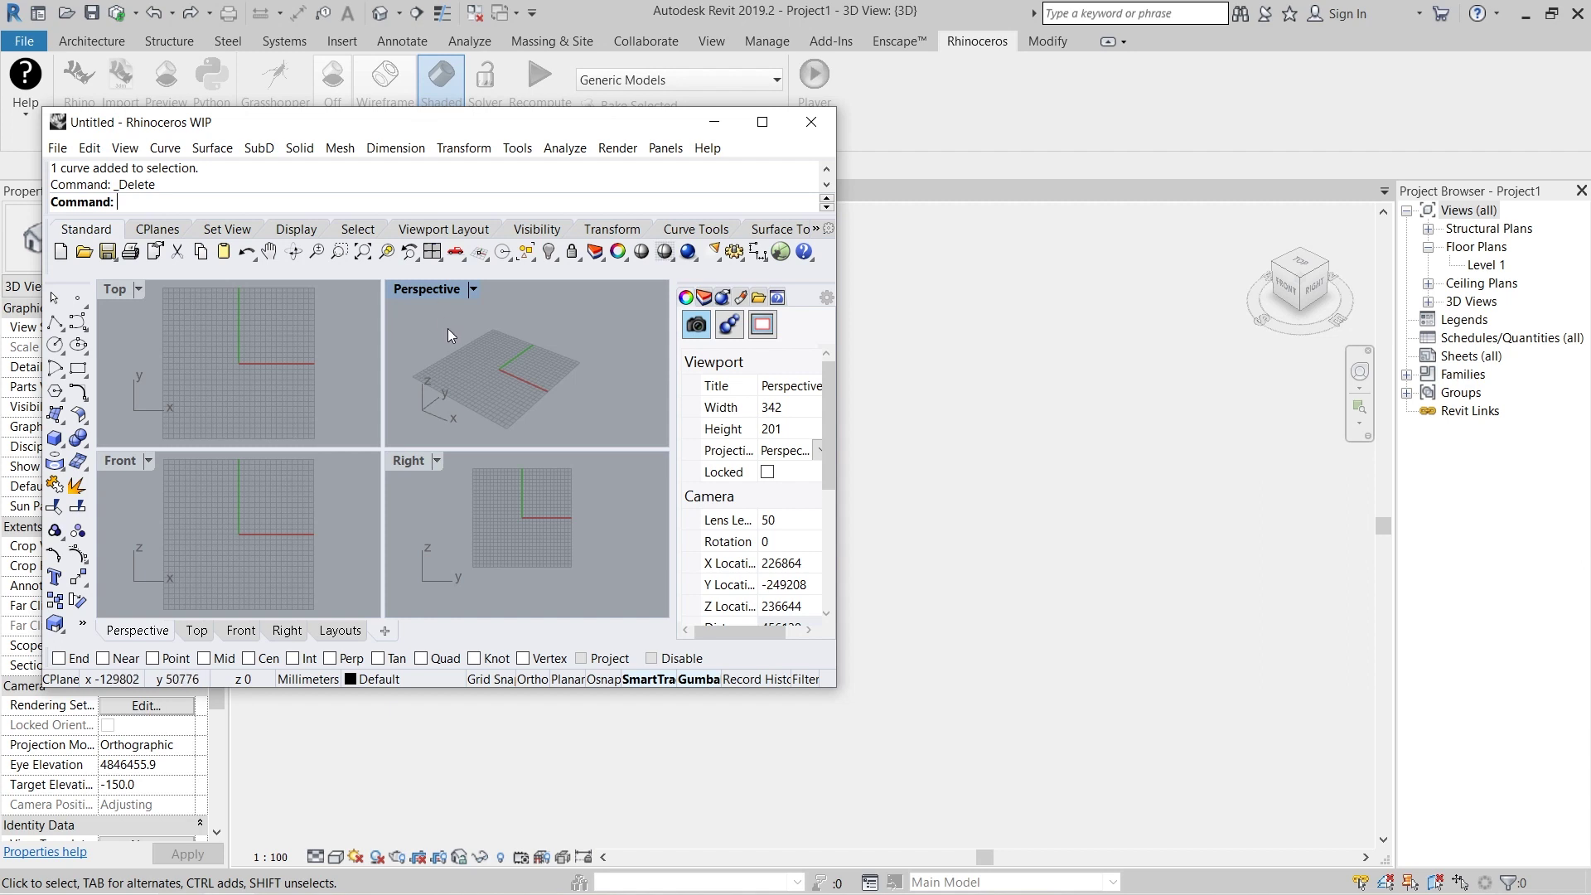
Open Grasshopper with Rhino's Grasshopper command and close its window again
{"action": "type", "text": "Grasshopper"}
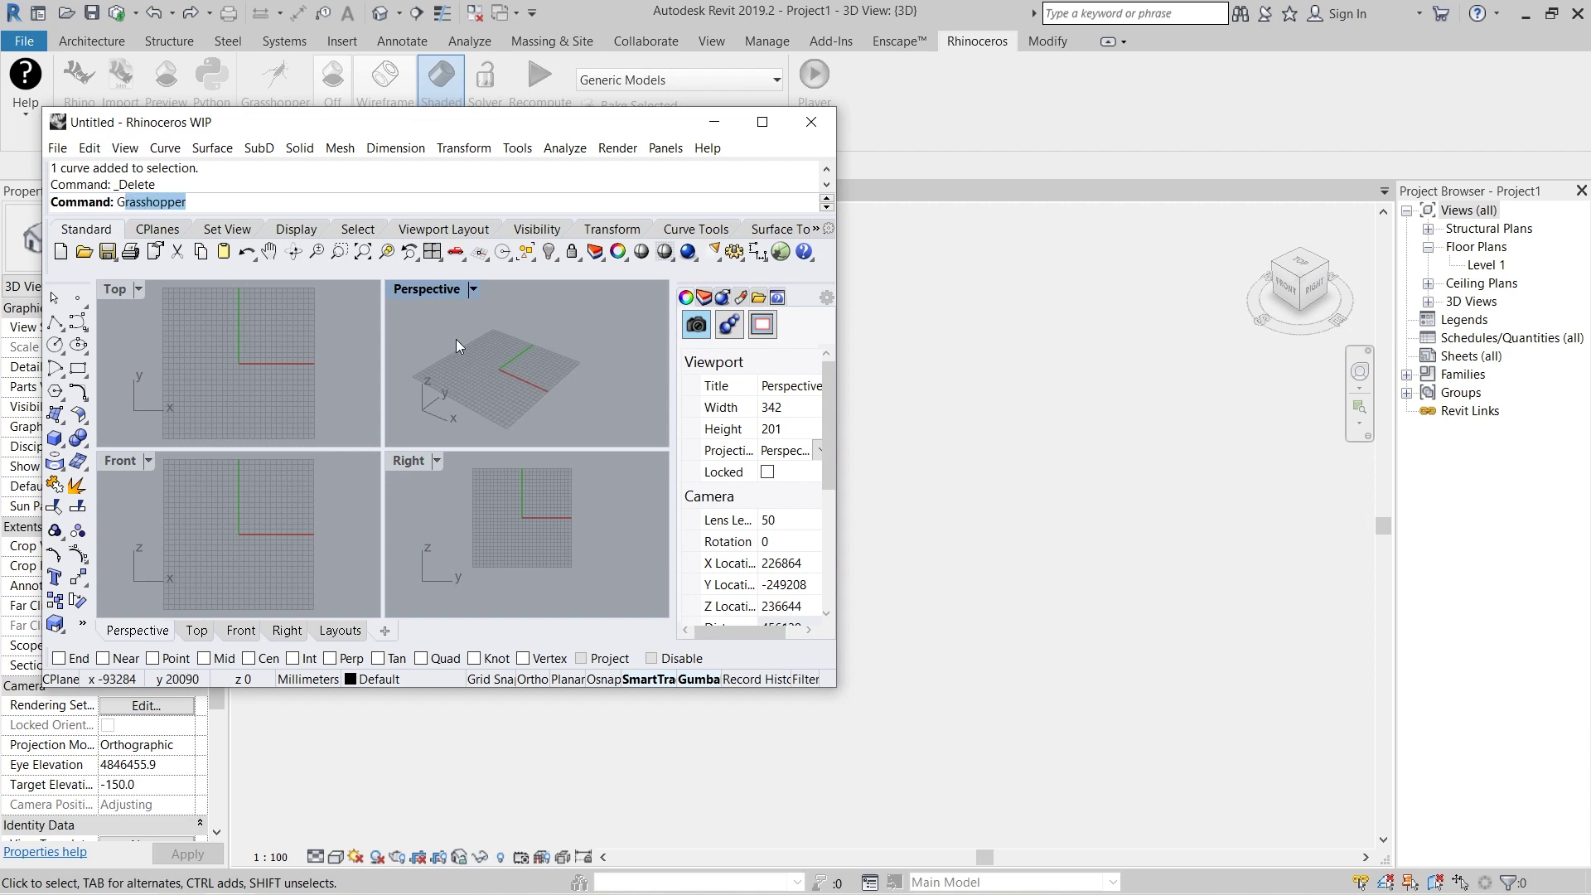
{"action": "key", "text": "Return"}
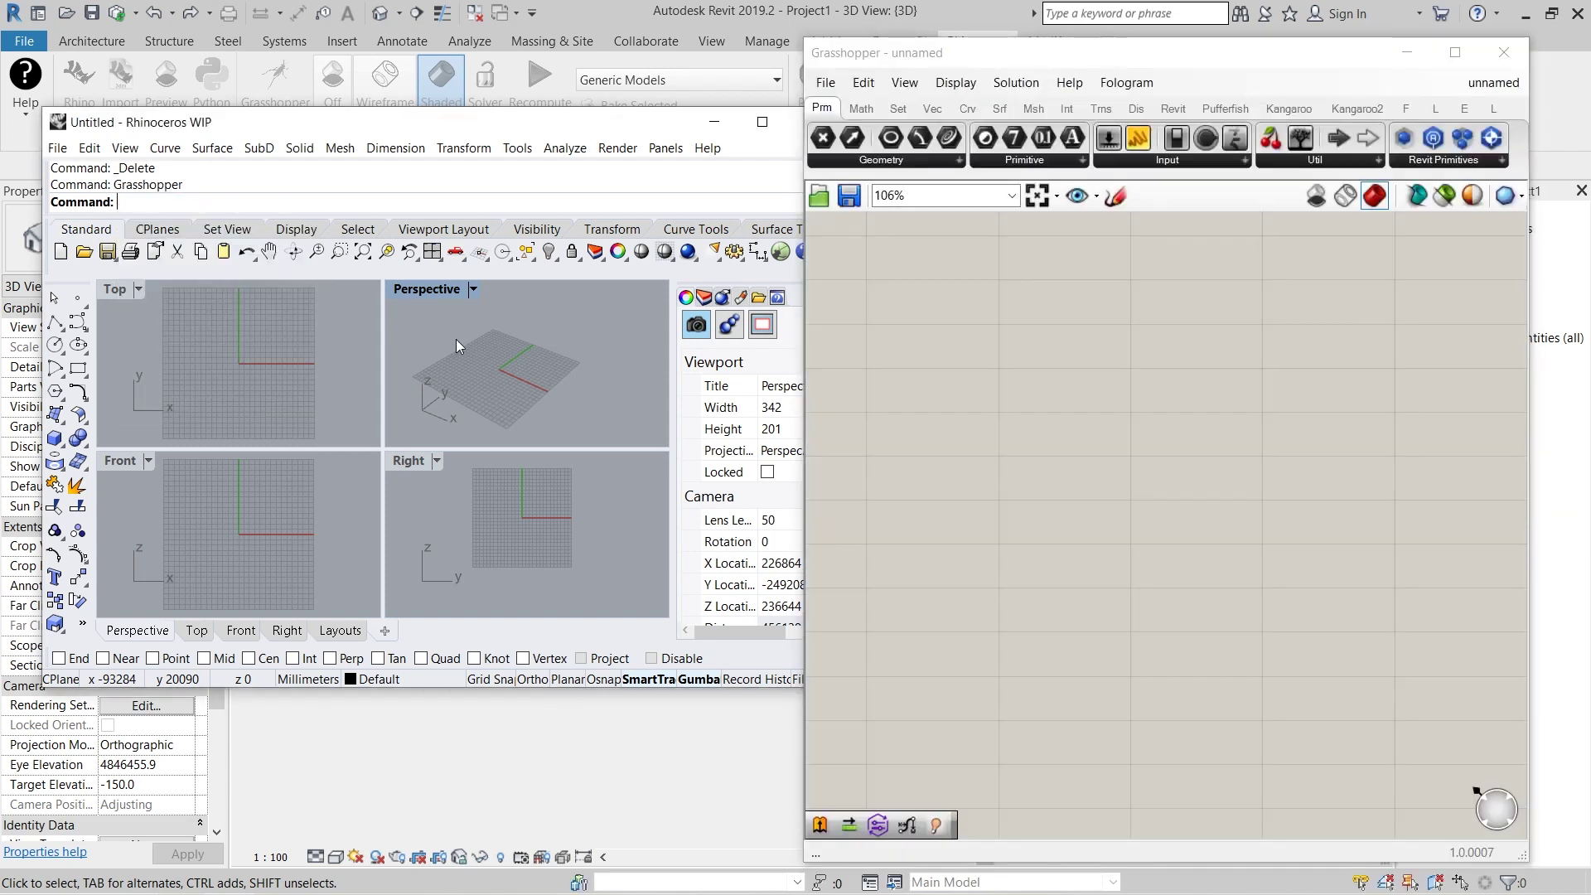
{"action": "left_click", "coordinate": [1504, 52]}
Move the Rhino window clear of Revit's Rhinoceros tools and launch Grasshopper directly from Revit
{"action": "left_click_drag", "start_coordinate": [521, 166], "coordinate": [525, 216]}
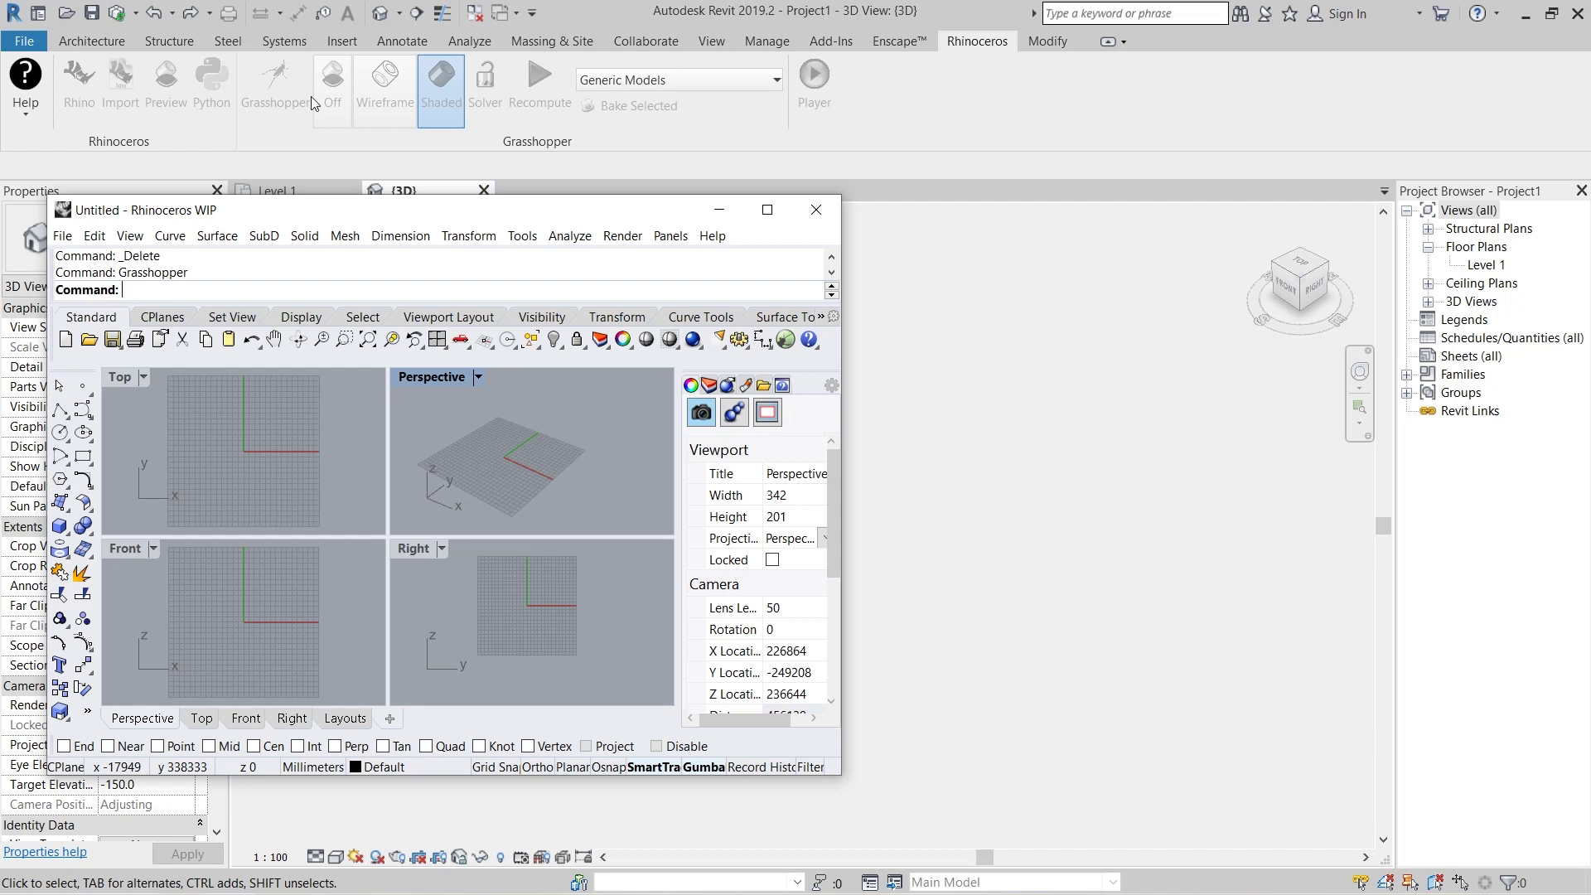
{"action": "left_click", "coordinate": [275, 84]}
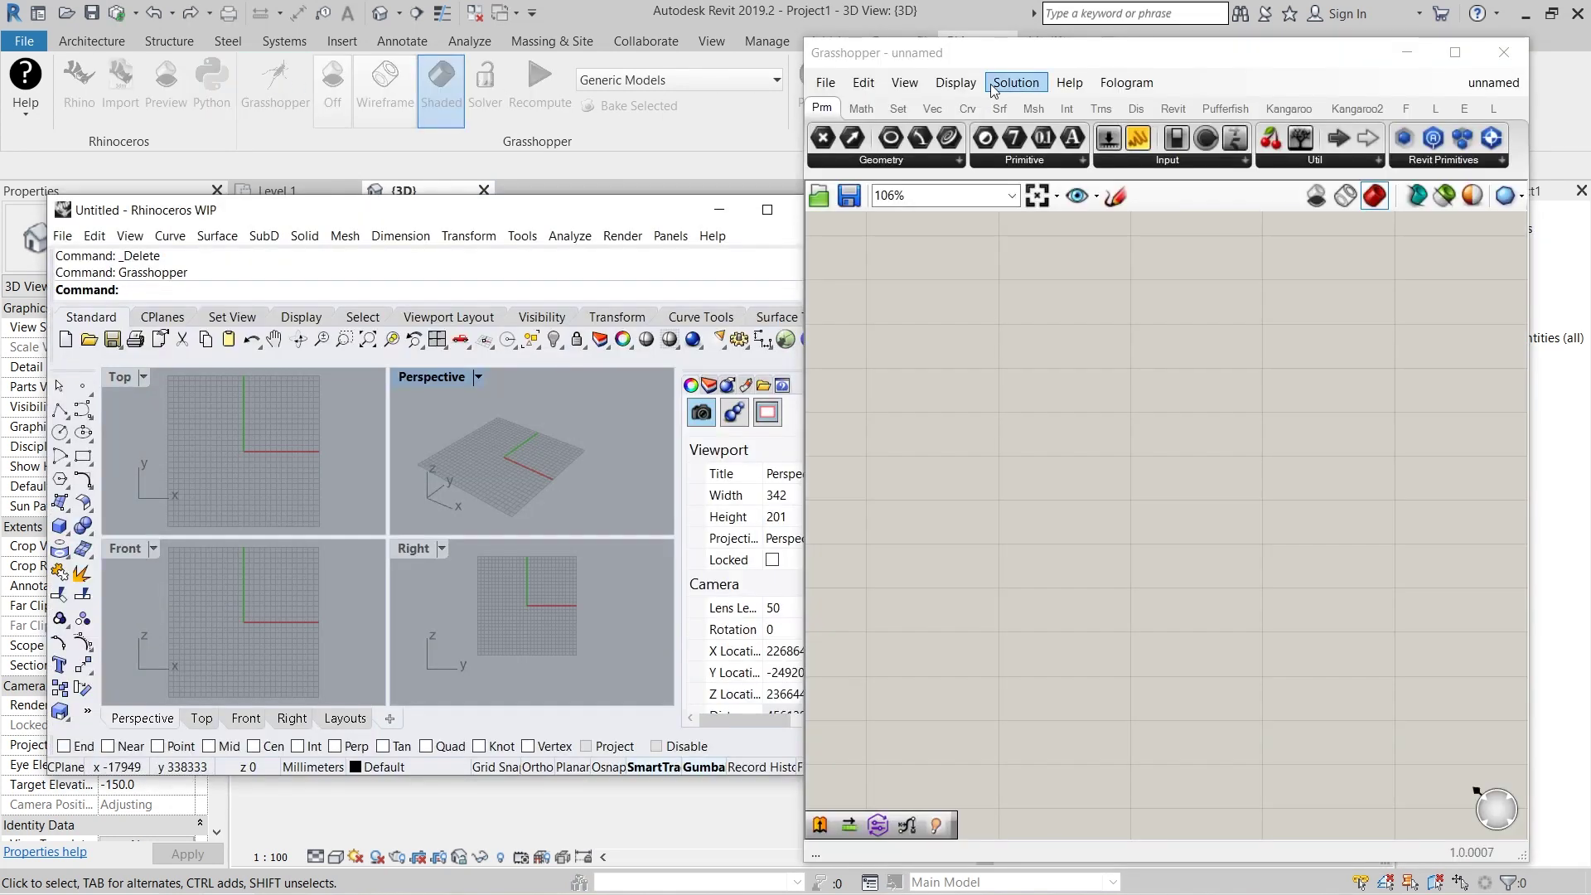
{"action": "mouse_move", "coordinate": [1080, 53]}
{"action": "left_mouse_down"}
{"action": "mouse_move", "coordinate": [1029, 61]}
{"action": "mouse_move", "coordinate": [855, 21]}
{"action": "mouse_move", "coordinate": [977, 62]}
{"action": "mouse_move", "coordinate": [1066, 62]}
{"action": "left_mouse_up"}
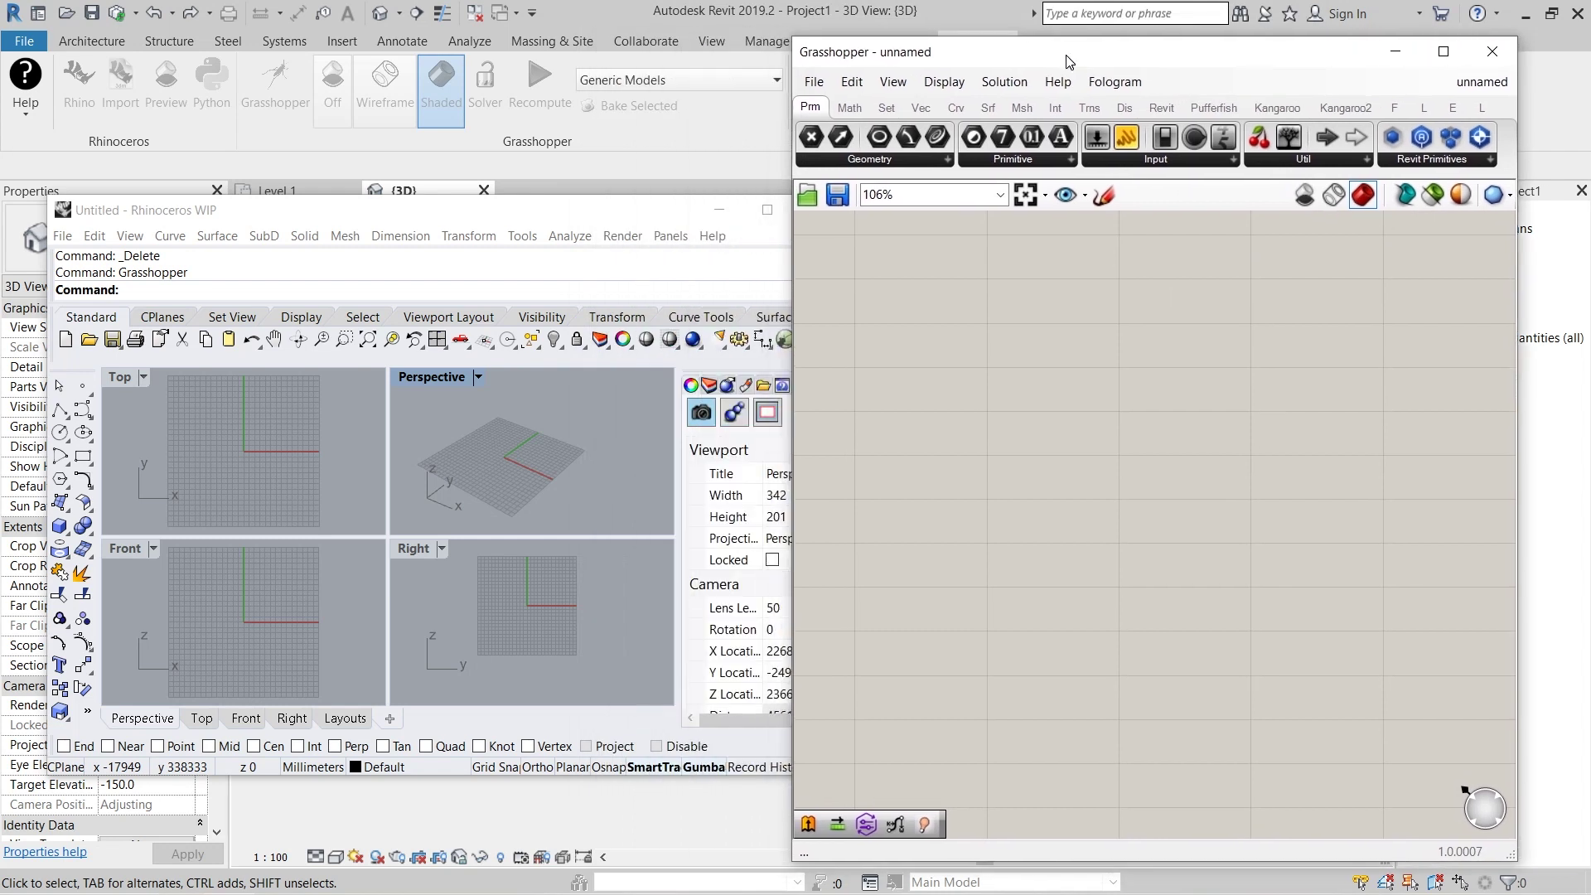
Arrange the Rhino and Grasshopper windows side by side over Revit without overlap
{"action": "left_click_drag", "start_coordinate": [670, 217], "coordinate": [671, 113]}
{"action": "left_click_drag", "start_coordinate": [895, 52], "coordinate": [928, 63]}
{"action": "left_click", "coordinate": [654, 108]}
{"action": "left_click_drag", "start_coordinate": [653, 108], "coordinate": [621, 113]}
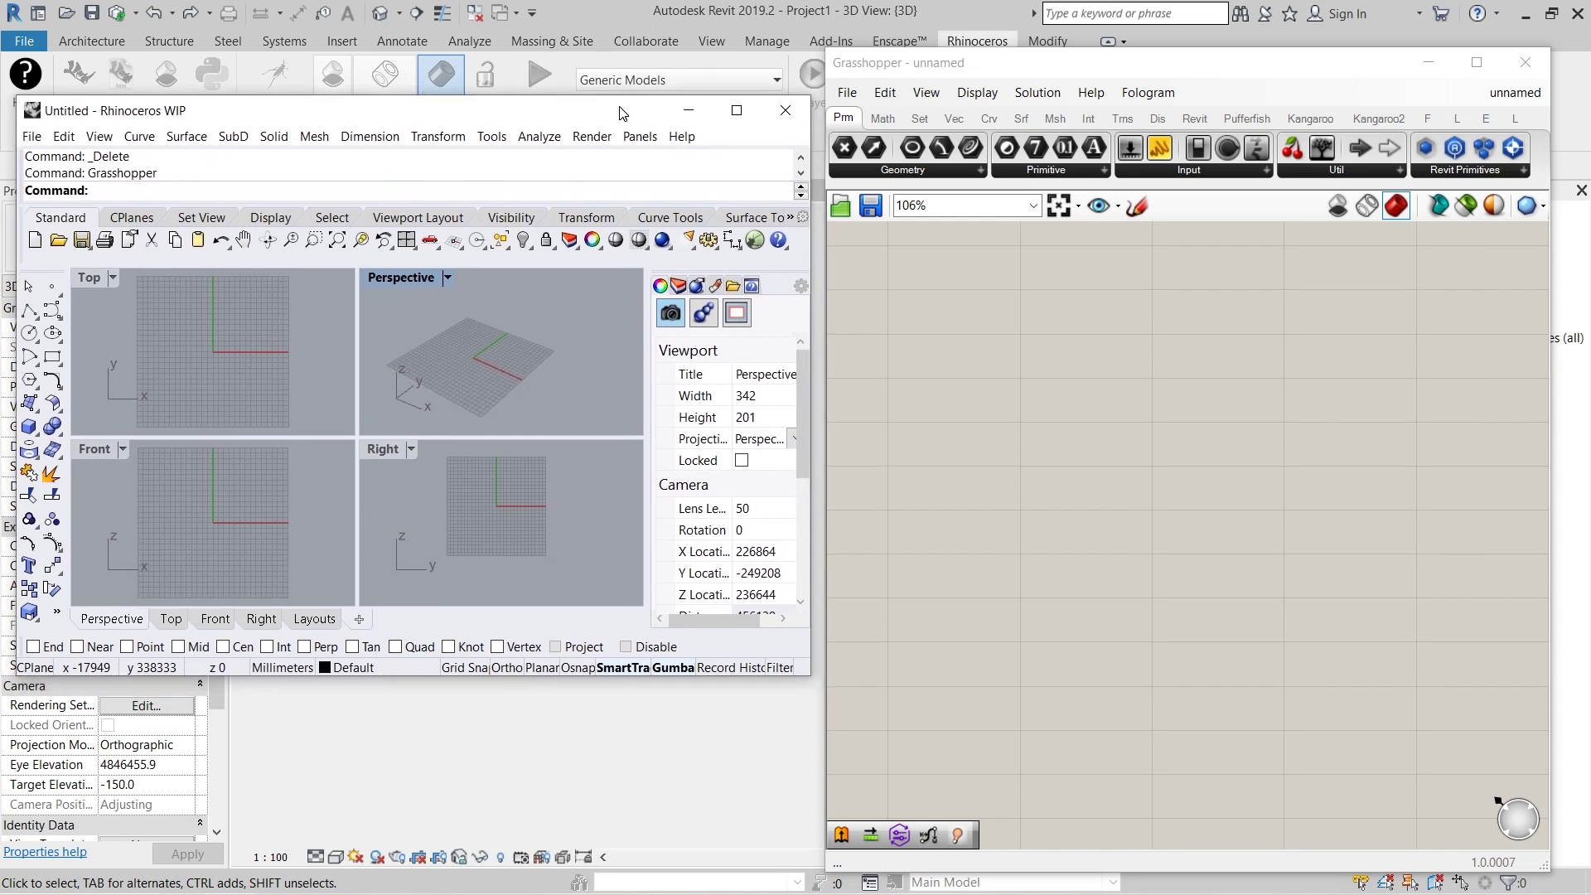
{"action": "mouse_move", "coordinate": [899, 76]}
{"action": "left_mouse_down"}
{"action": "mouse_move", "coordinate": [900, 95]}
{"action": "mouse_move", "coordinate": [898, 66]}
{"action": "mouse_move", "coordinate": [913, 63]}
{"action": "left_mouse_up"}
{"action": "mouse_move", "coordinate": [631, 113]}
{"action": "left_mouse_down"}
{"action": "mouse_move", "coordinate": [316, 343]}
{"action": "mouse_move", "coordinate": [652, 340]}
{"action": "mouse_move", "coordinate": [634, 139]}
{"action": "left_mouse_up"}
{"action": "left_click_drag", "start_coordinate": [968, 67], "coordinate": [923, 58]}
{"action": "left_click_drag", "start_coordinate": [606, 141], "coordinate": [605, 143]}
{"action": "left_click_drag", "start_coordinate": [929, 60], "coordinate": [921, 56]}
{"action": "left_click_drag", "start_coordinate": [577, 135], "coordinate": [573, 139]}
Close the Rhino window and maximize Grasshopper, framing the corner of its empty canvas
{"action": "left_click", "coordinate": [782, 142]}
{"action": "left_click_drag", "start_coordinate": [994, 58], "coordinate": [702, 0]}
{"action": "scroll", "coordinate": [994, 535], "scroll_direction": "down", "scroll_amount": 1}
{"action": "right_click_drag", "start_coordinate": [753, 466], "coordinate": [610, 479]}
{"action": "scroll", "coordinate": [610, 479], "scroll_direction": "up", "scroll_amount": 1}
{"action": "right_click_drag", "start_coordinate": [507, 511], "coordinate": [511, 514]}
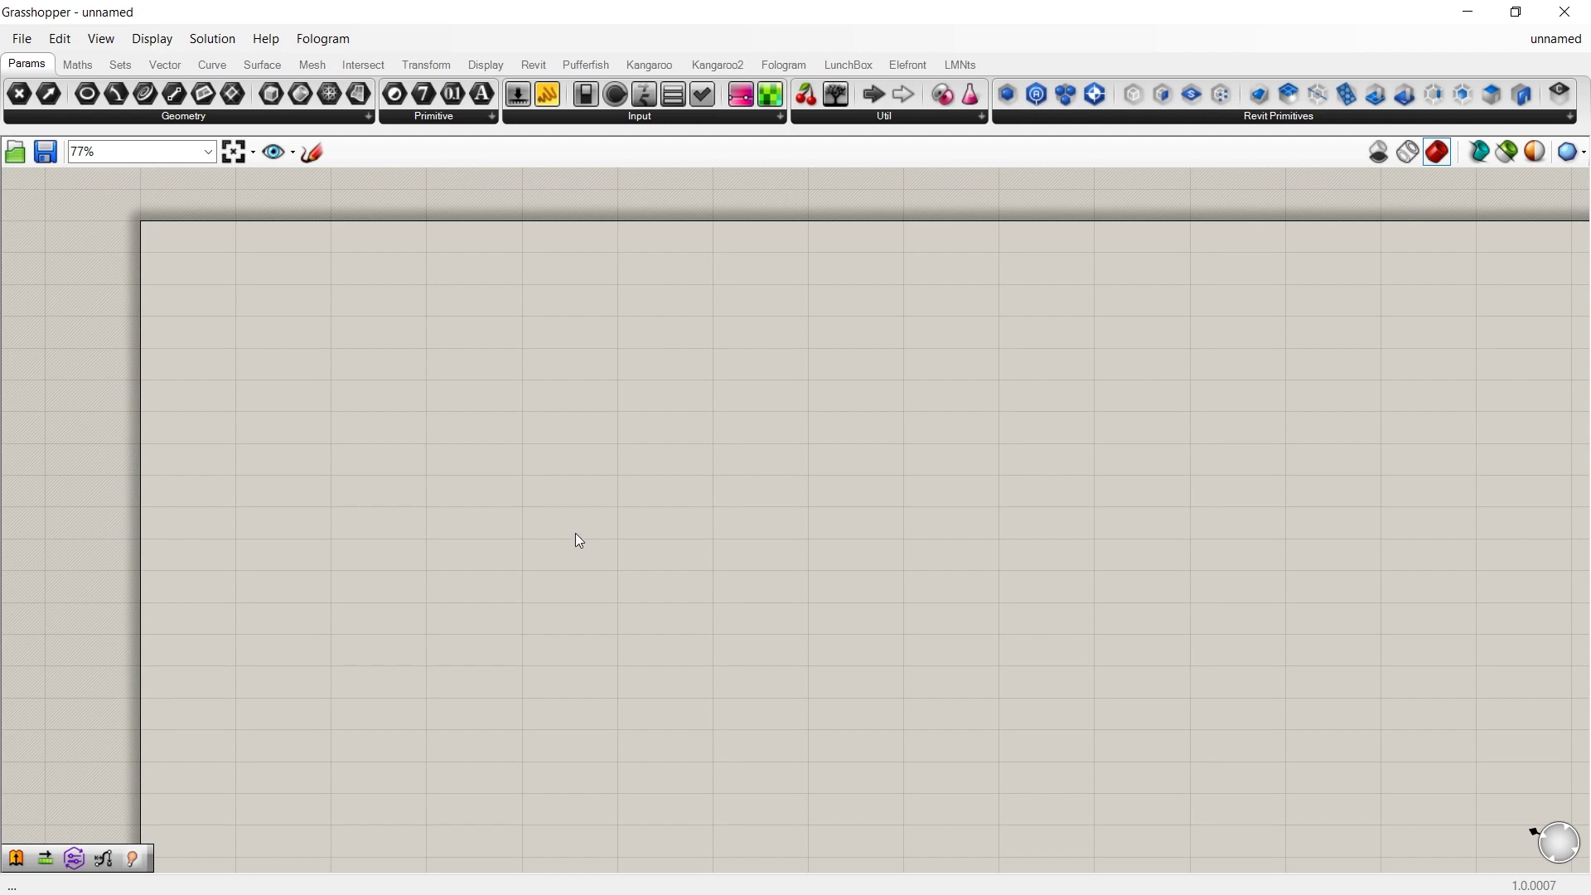
Examine the Revit Primitives parameters and the Revit component set in Grasshopper
{"action": "left_click", "coordinate": [1120, 118]}
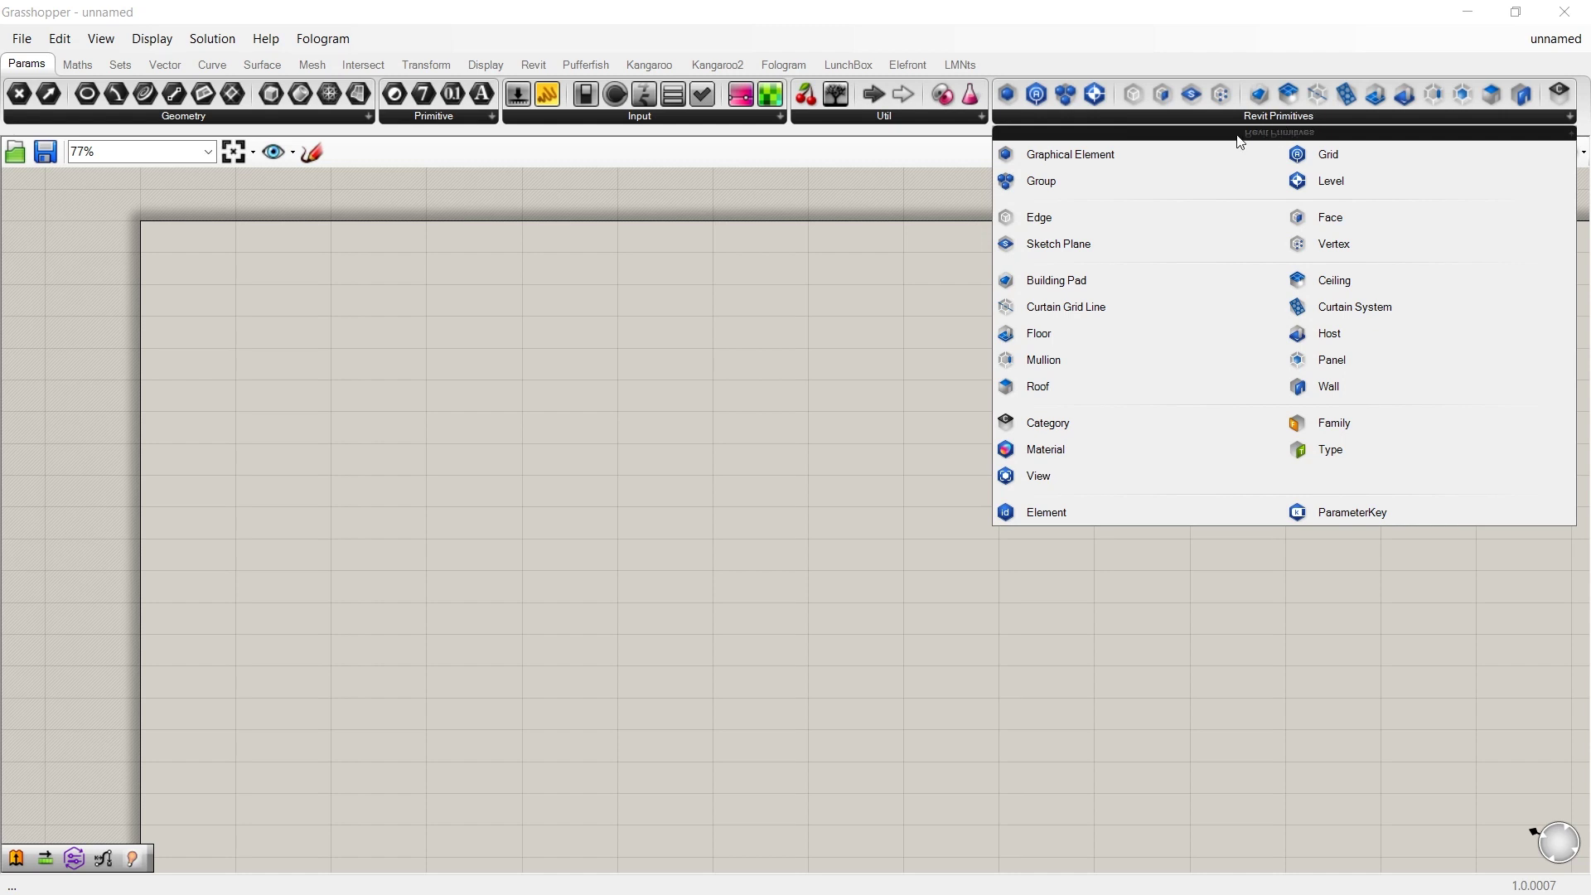
{"action": "left_click", "coordinate": [534, 68]}
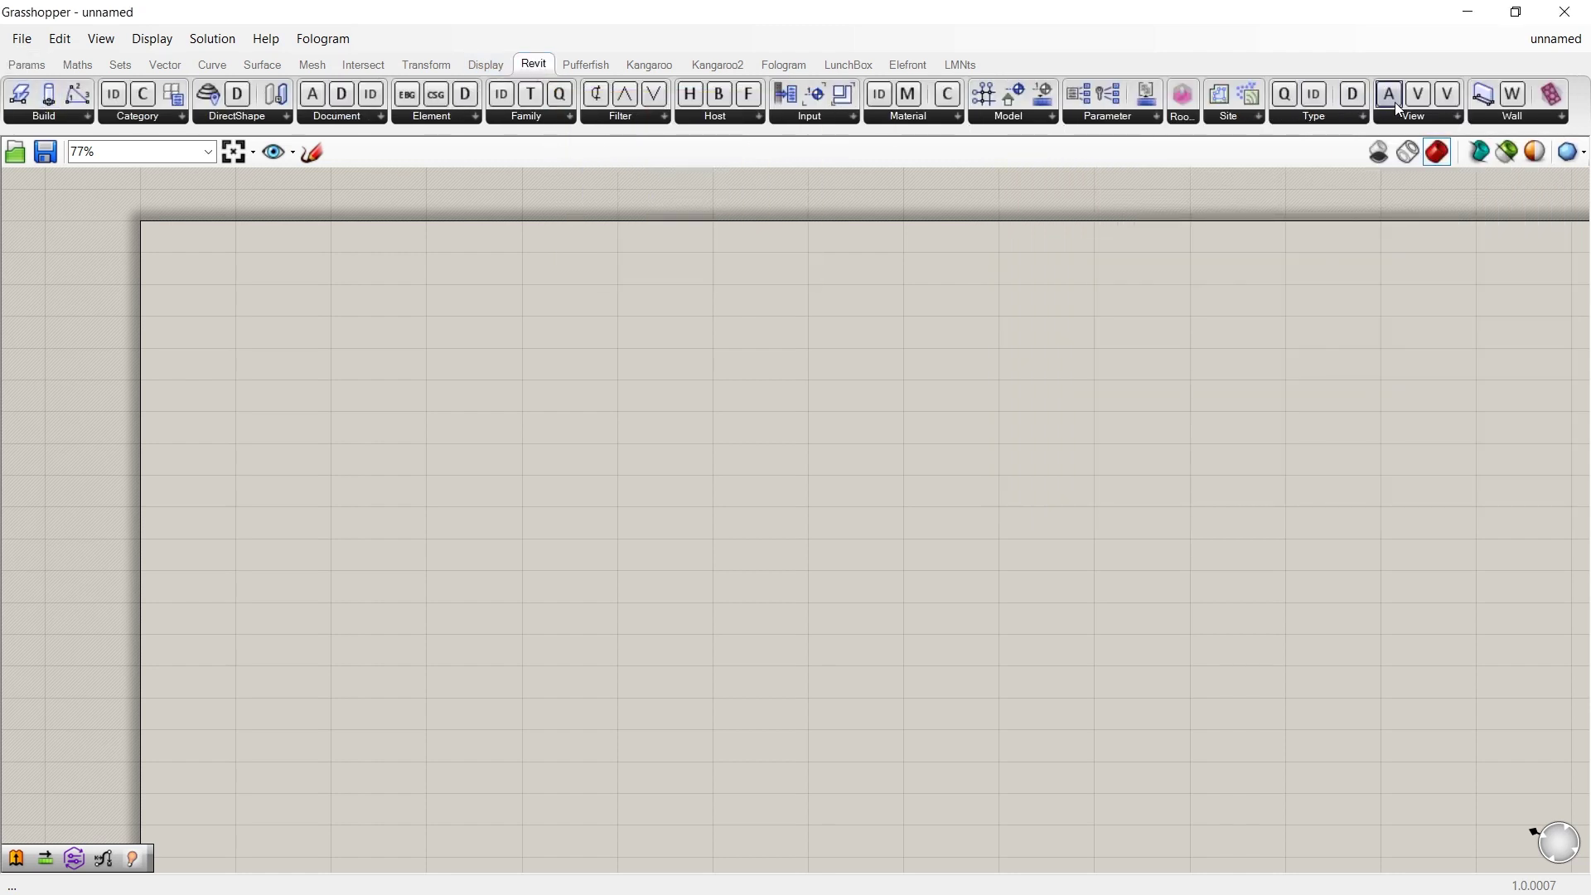
Place an Add Column component from the Revit Build group on the canvas and delete it
{"action": "left_click", "coordinate": [58, 125]}
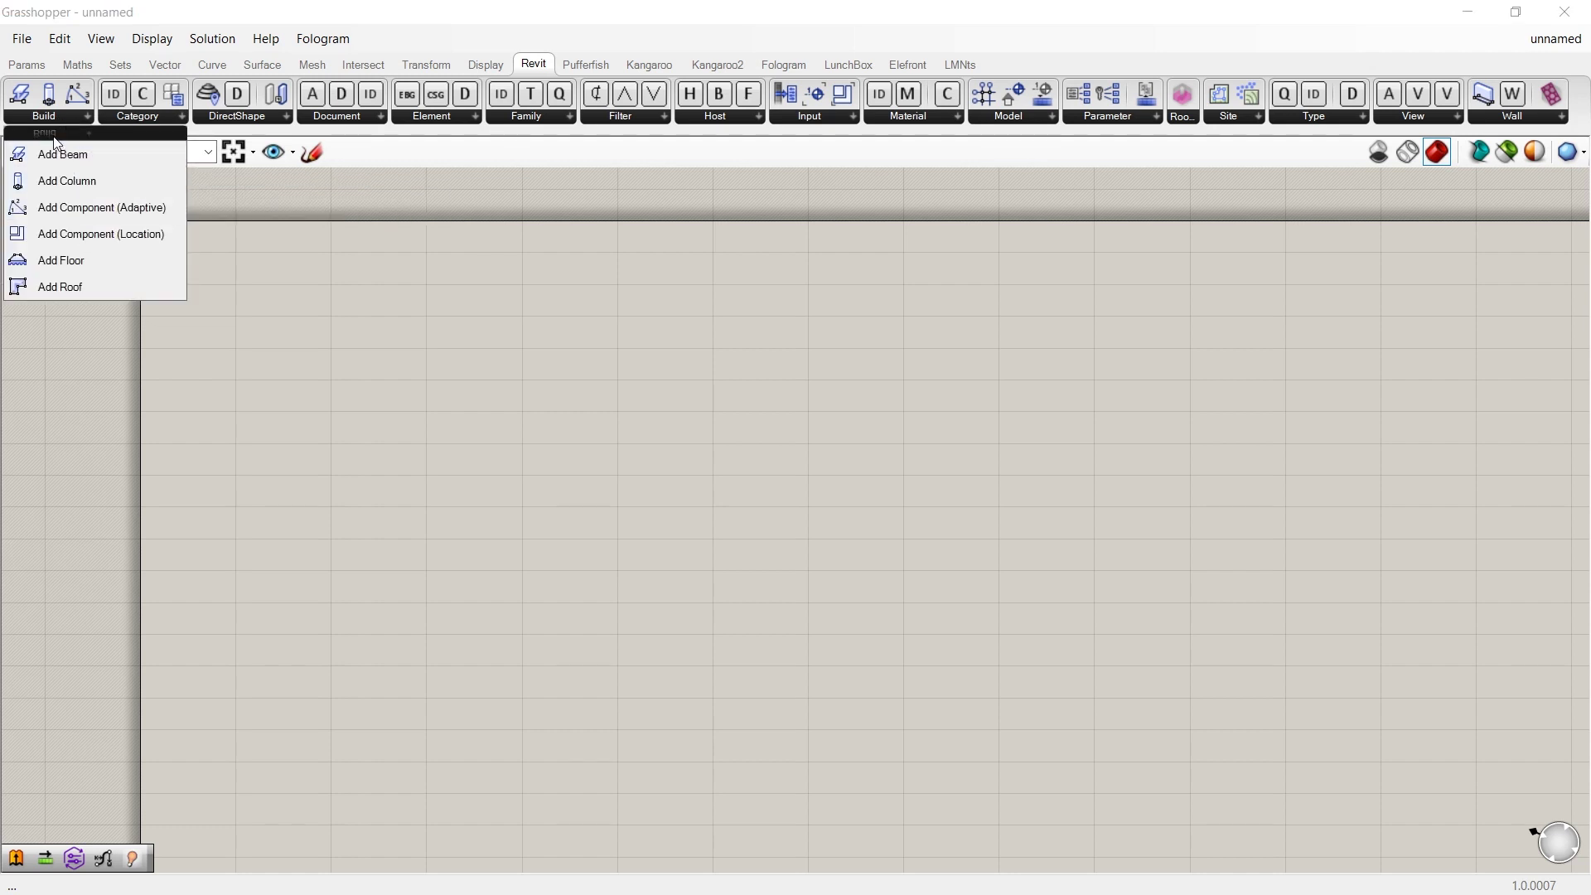
{"action": "left_click_drag", "start_coordinate": [164, 186], "coordinate": [294, 333]}
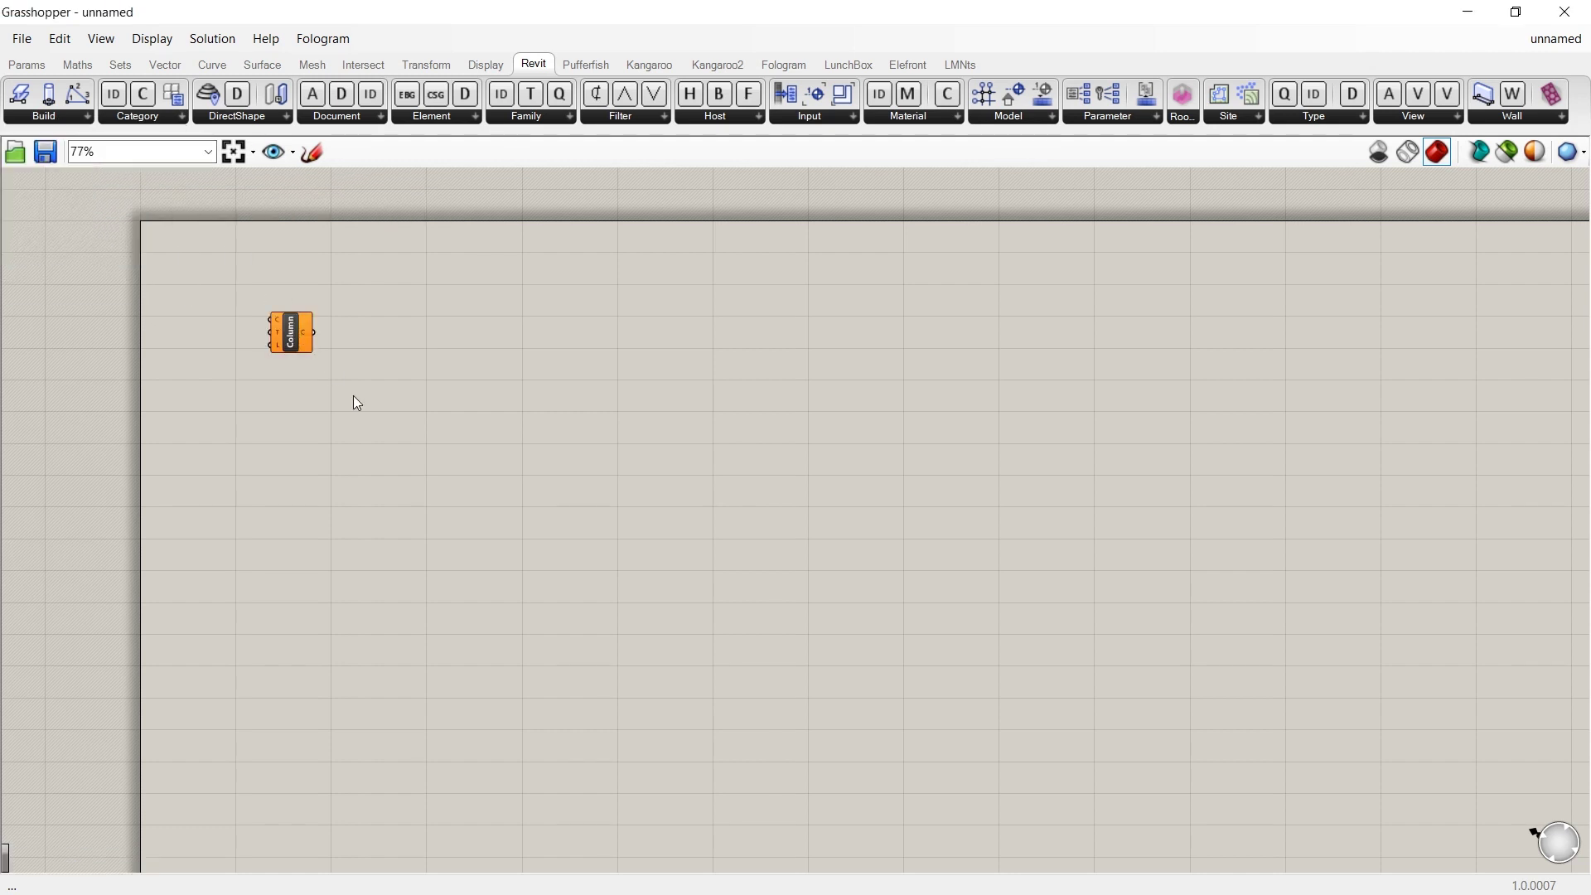
{"action": "key", "text": "Delete"}
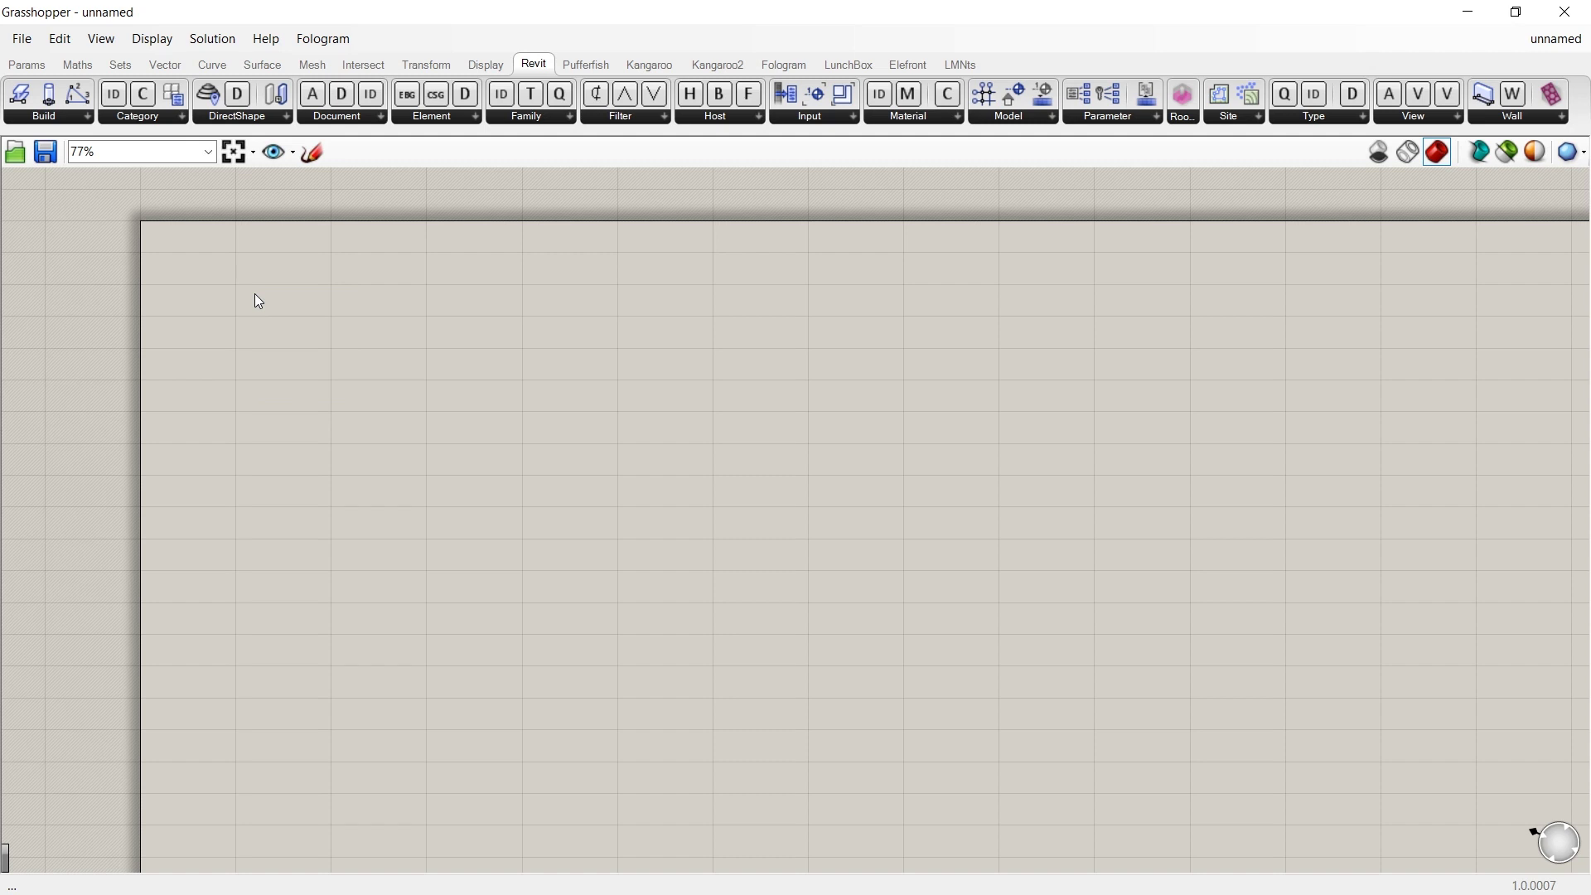
Dock Grasshopper to half of the screen so that Revit is visible beside it
{"action": "left_click_drag", "start_coordinate": [582, 13], "coordinate": [1584, 100]}
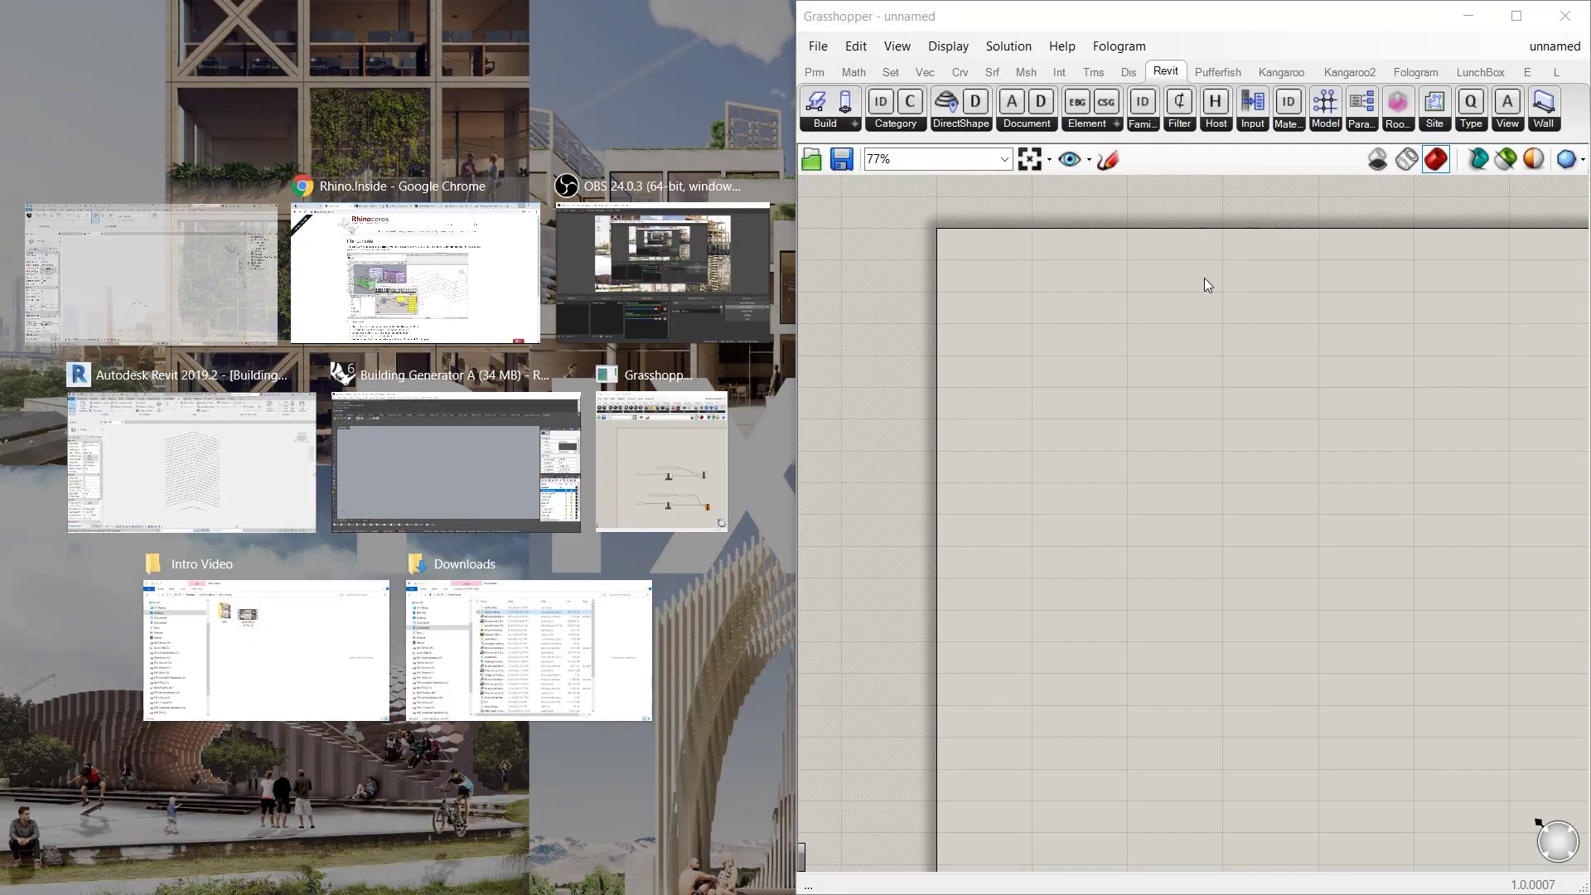
{"action": "left_click", "coordinate": [1204, 277]}
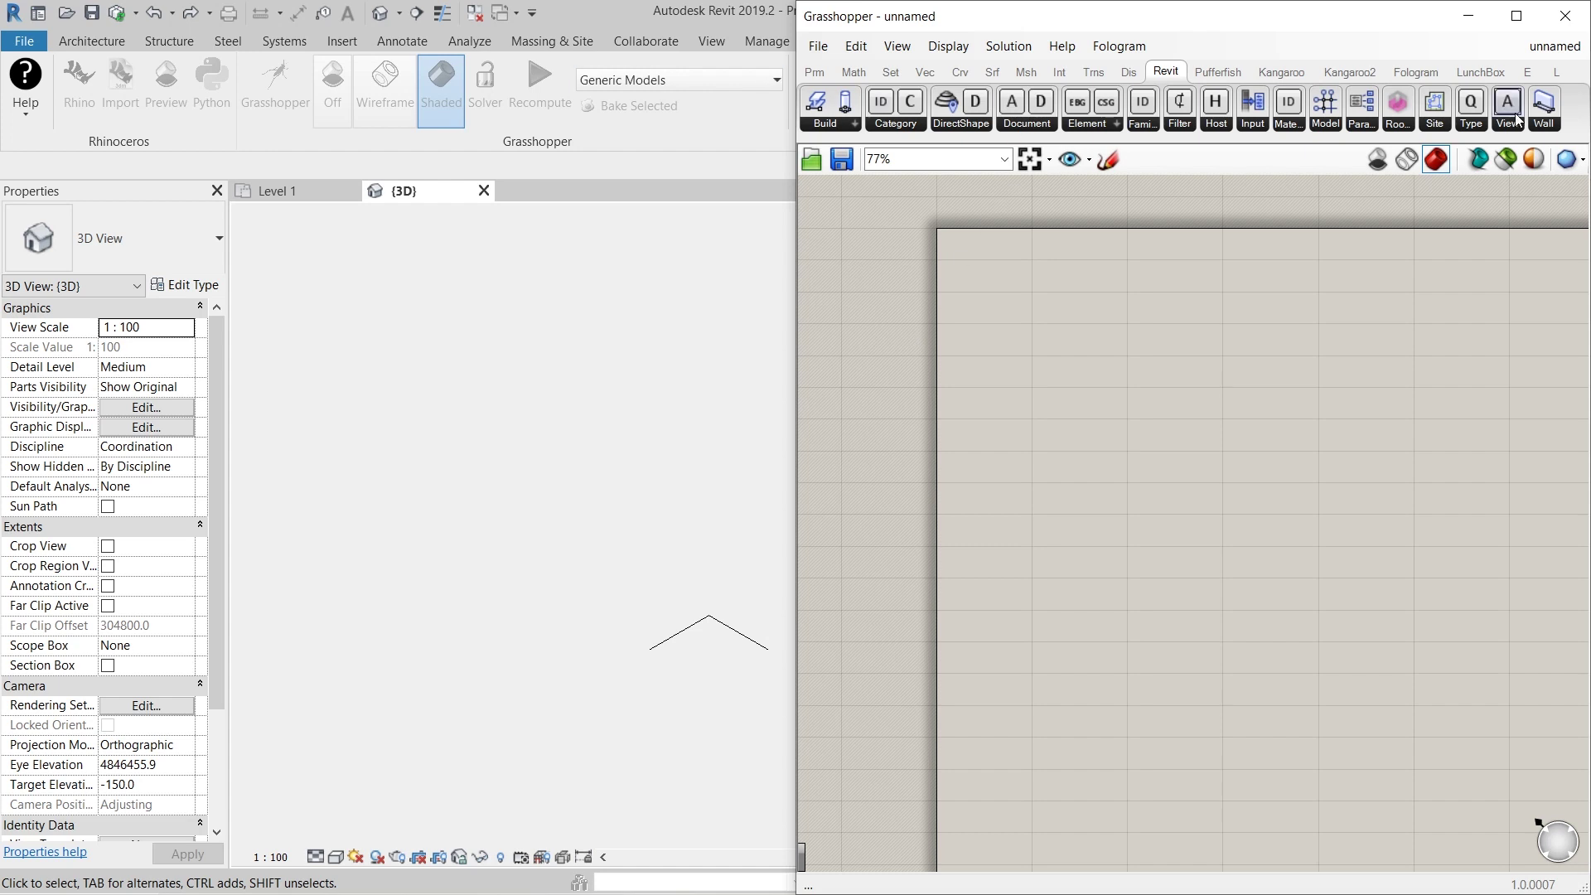
Review the full list of Revit Primitives parameters in the docked Grasshopper window
{"action": "left_click", "coordinate": [814, 72]}
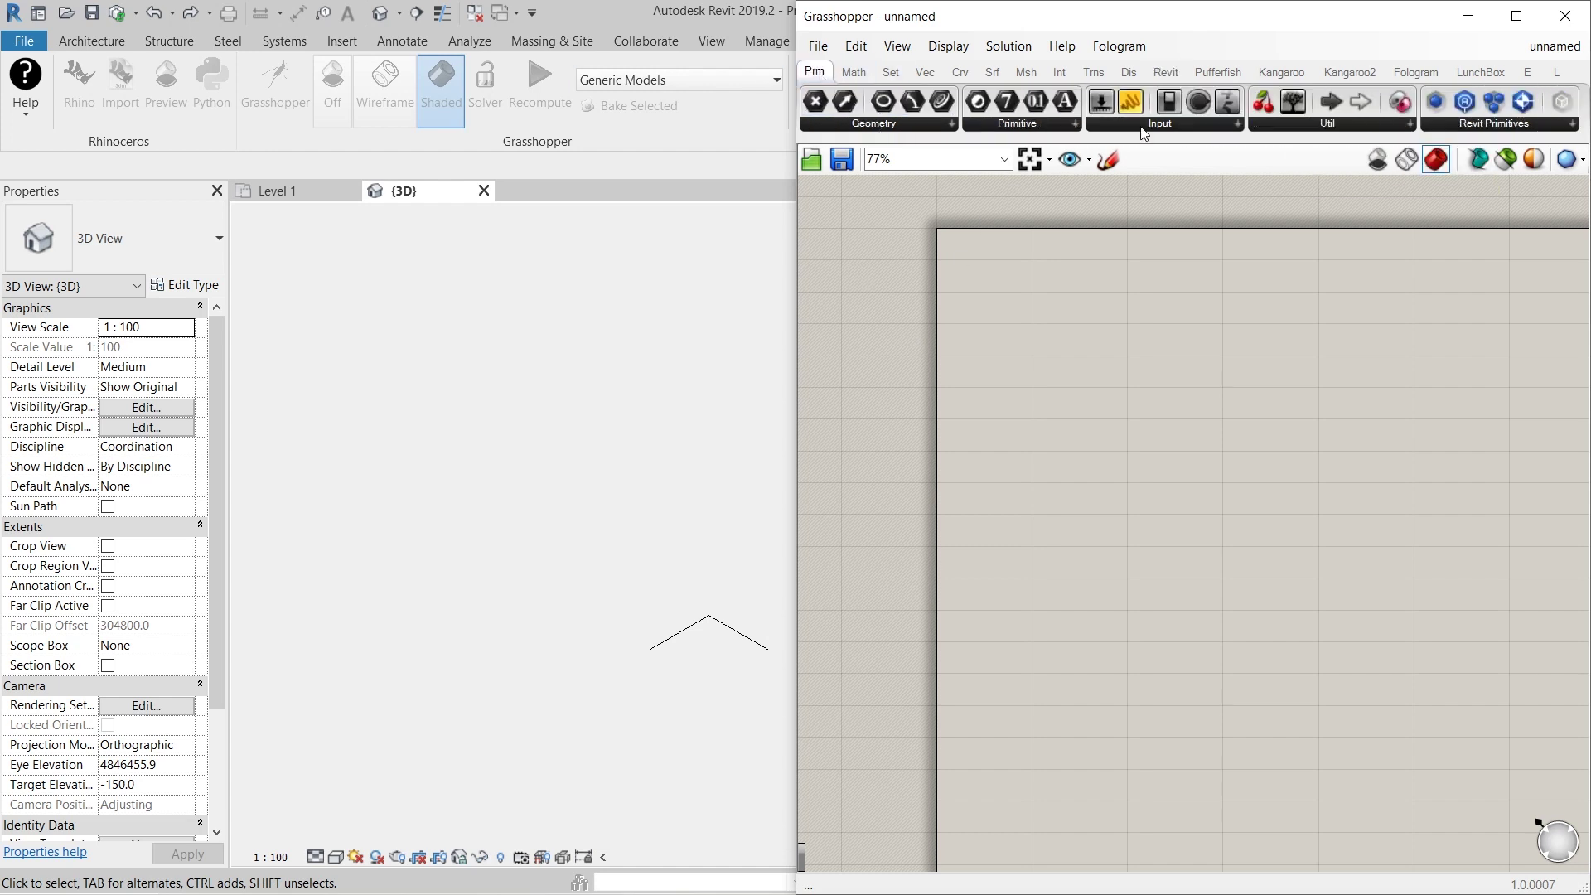
{"action": "left_click", "coordinate": [1450, 123]}
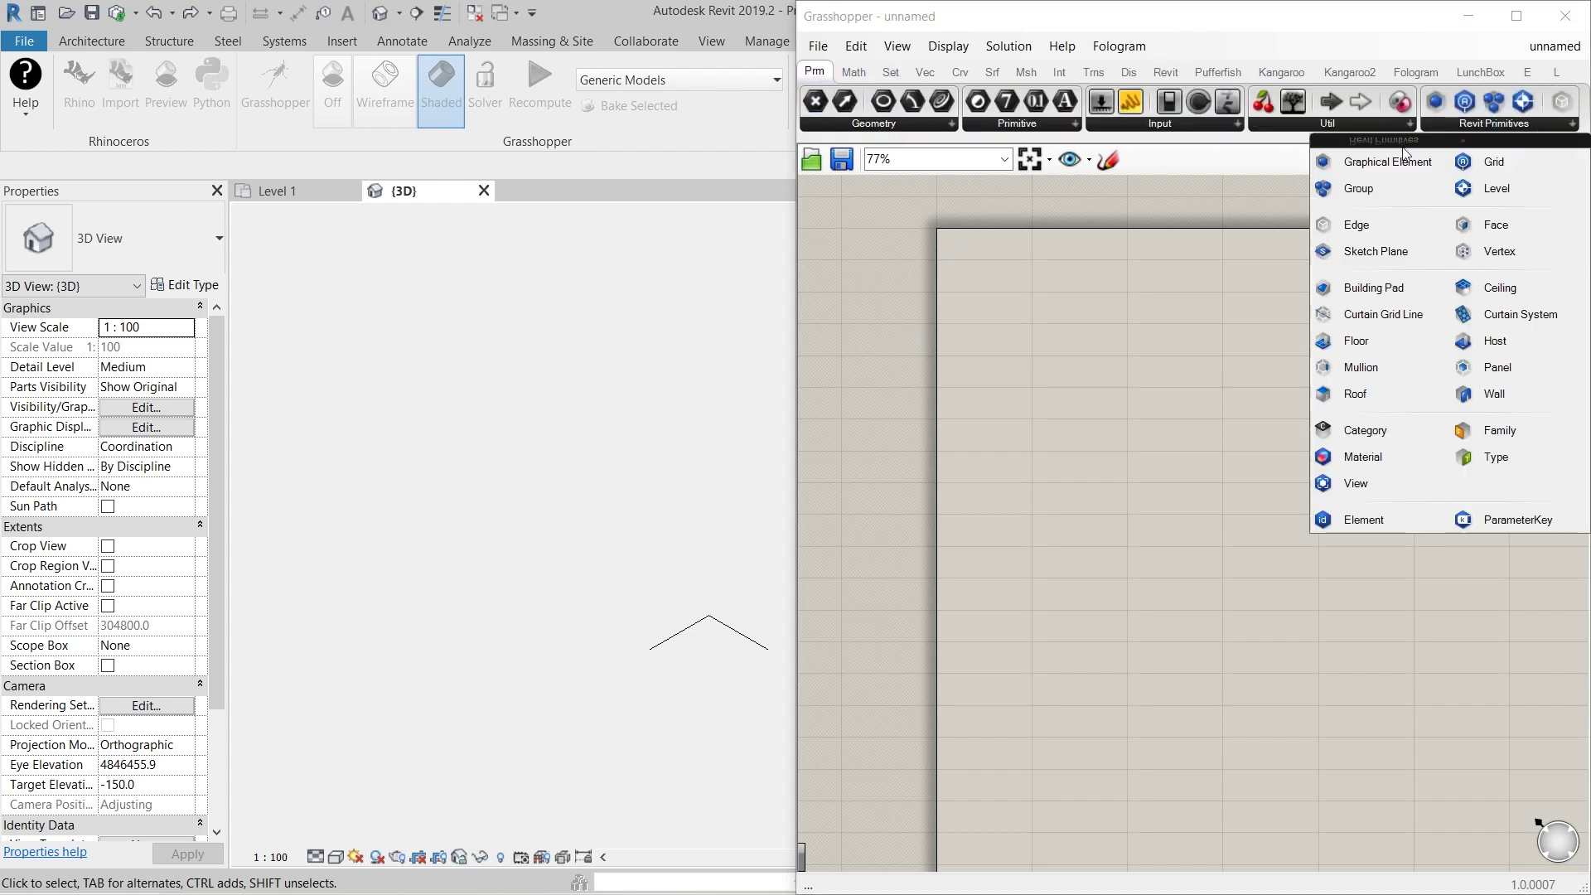
{"action": "left_click", "coordinate": [1191, 354]}
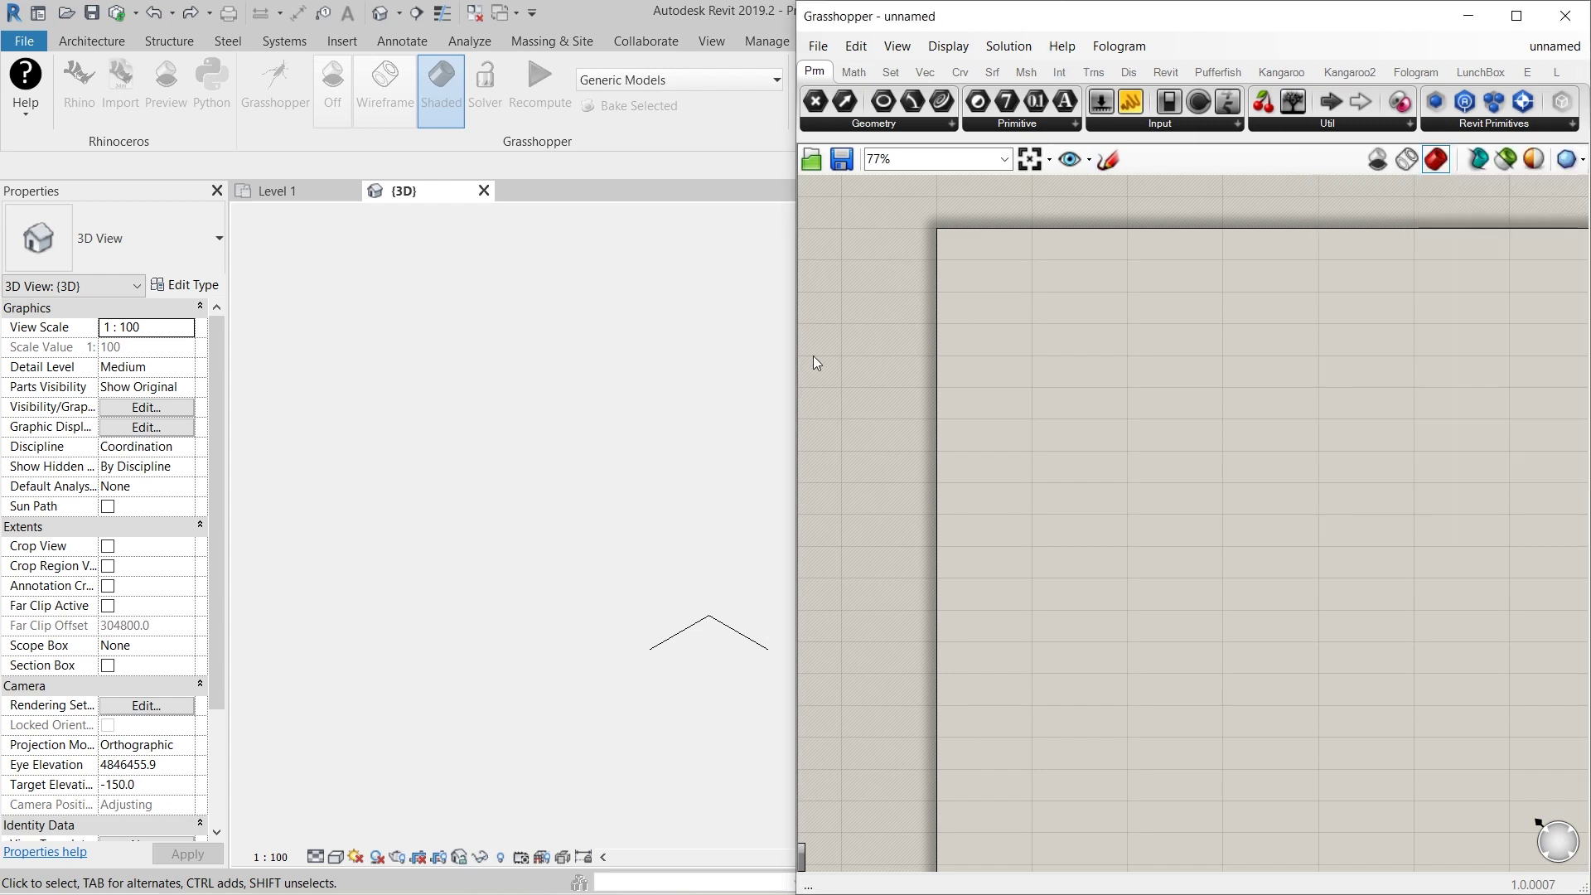
Reopen the Rhino window from Revit, then maximize and orbit its Perspective viewport
{"action": "left_click", "coordinate": [746, 384]}
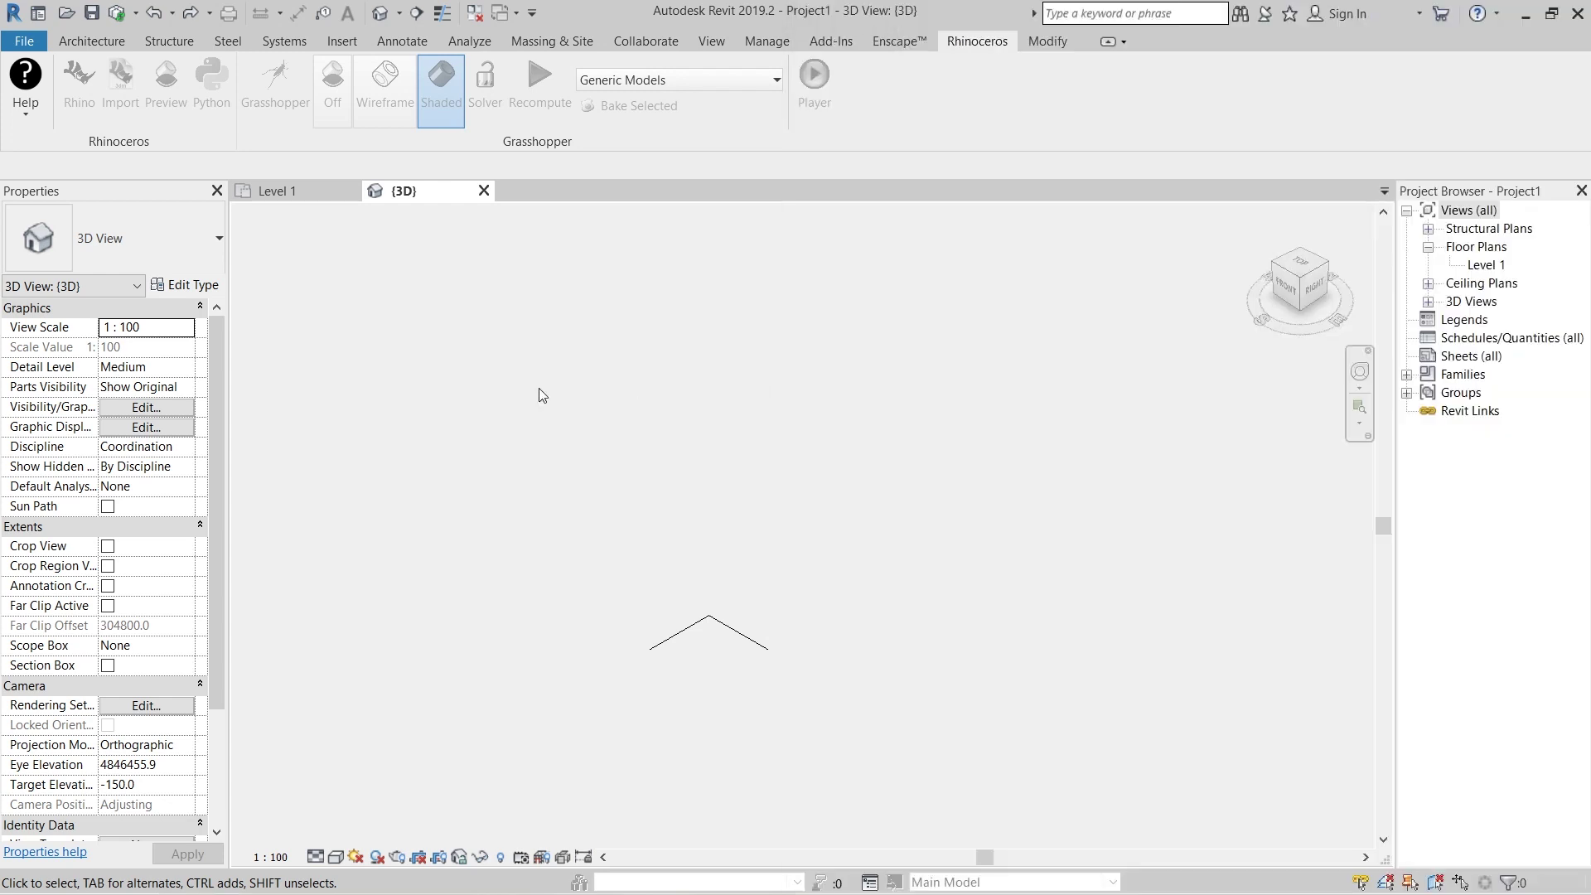
{"action": "left_click", "coordinate": [87, 81]}
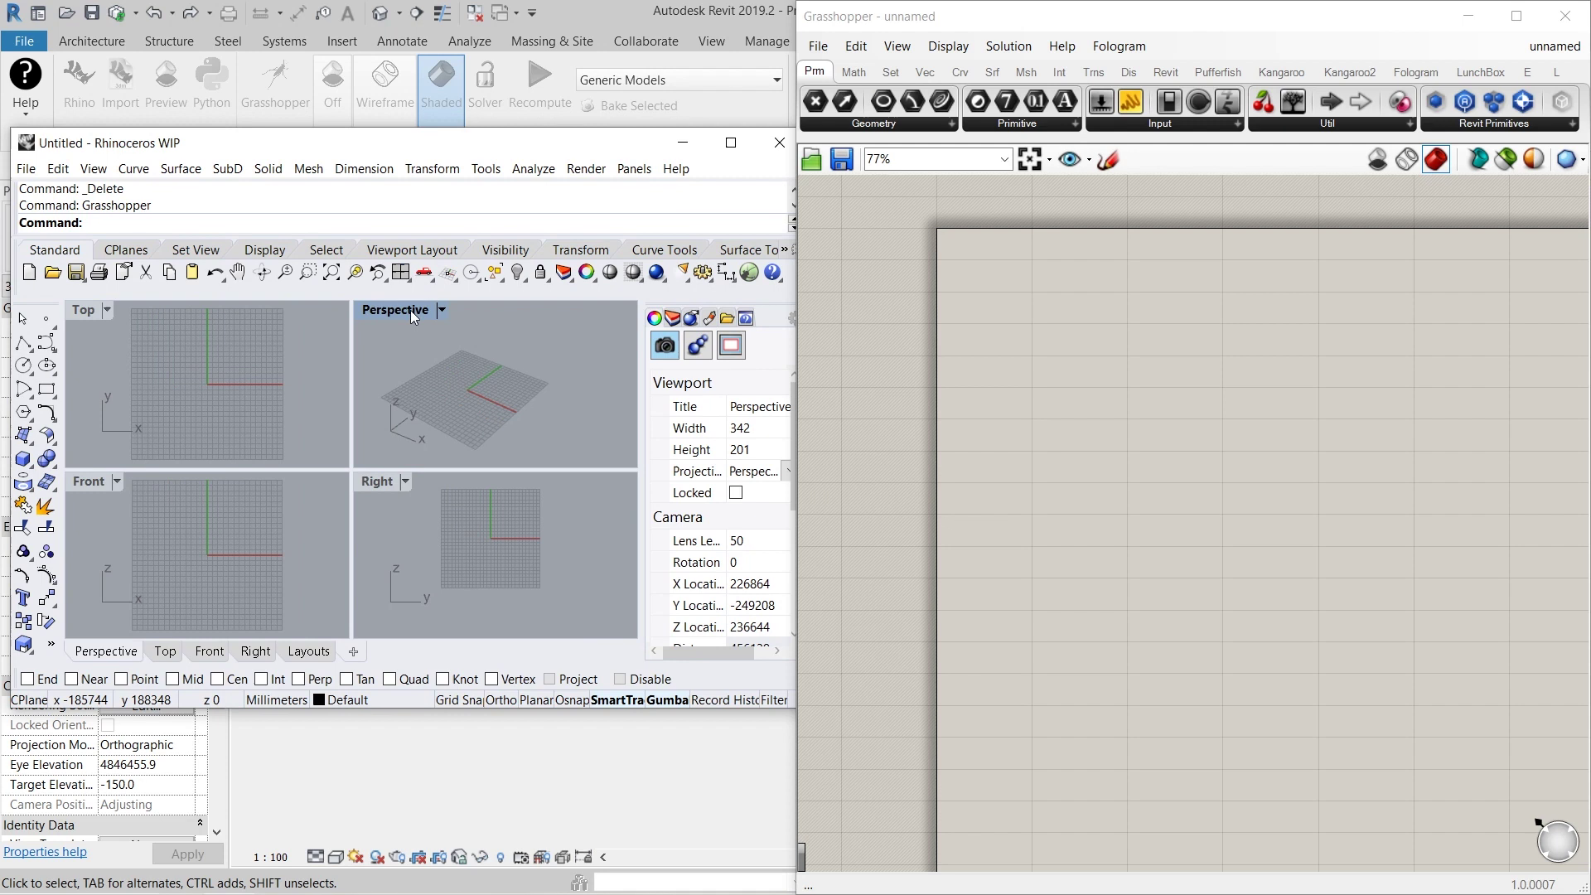
{"action": "double_click", "coordinate": [410, 310]}
{"action": "right_click_drag", "start_coordinate": [311, 406], "coordinate": [323, 428]}
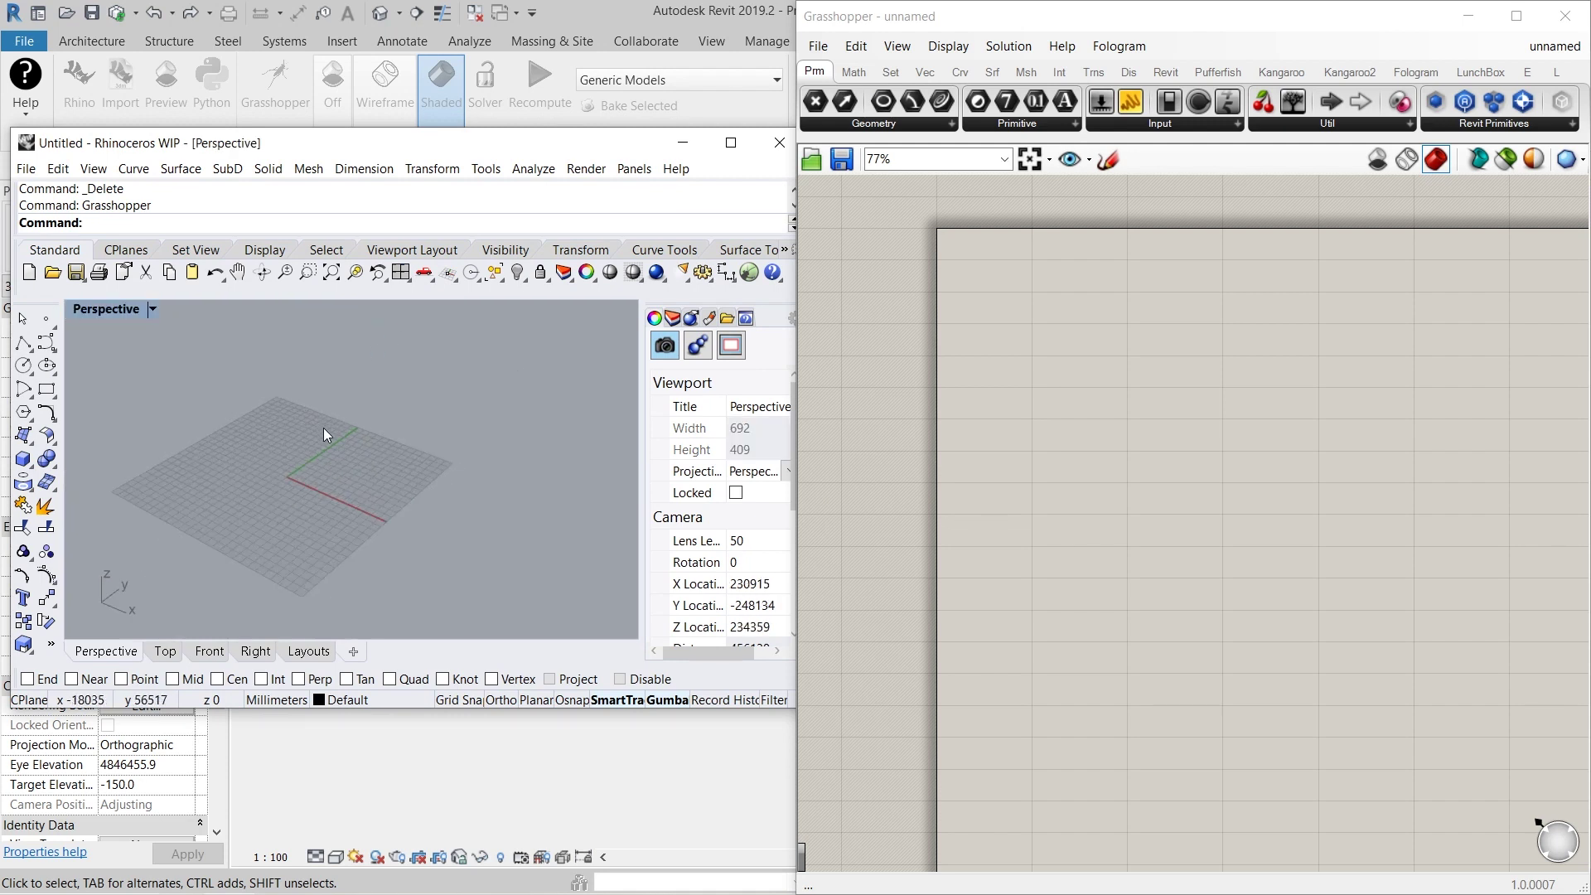
Draw a corner-to-corner rectangle from near the origin to beyond the grid in the Perspective viewport and select it
{"action": "type", "text": "rectangle"}
{"action": "key", "text": "Return"}
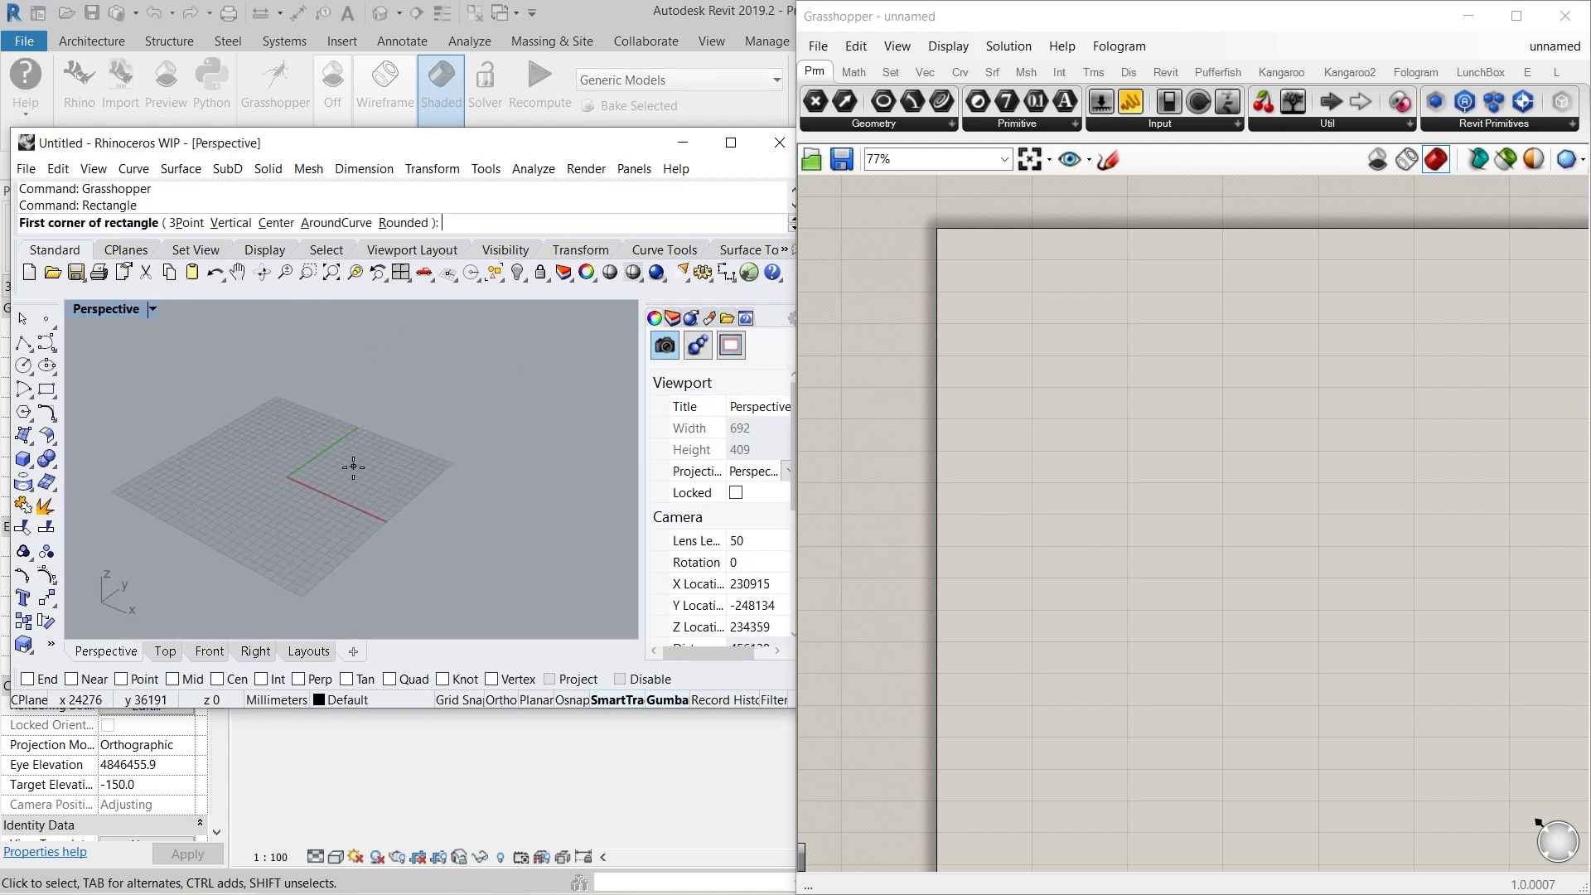
{"action": "left_click", "coordinate": [323, 472]}
{"action": "left_click", "coordinate": [583, 421]}
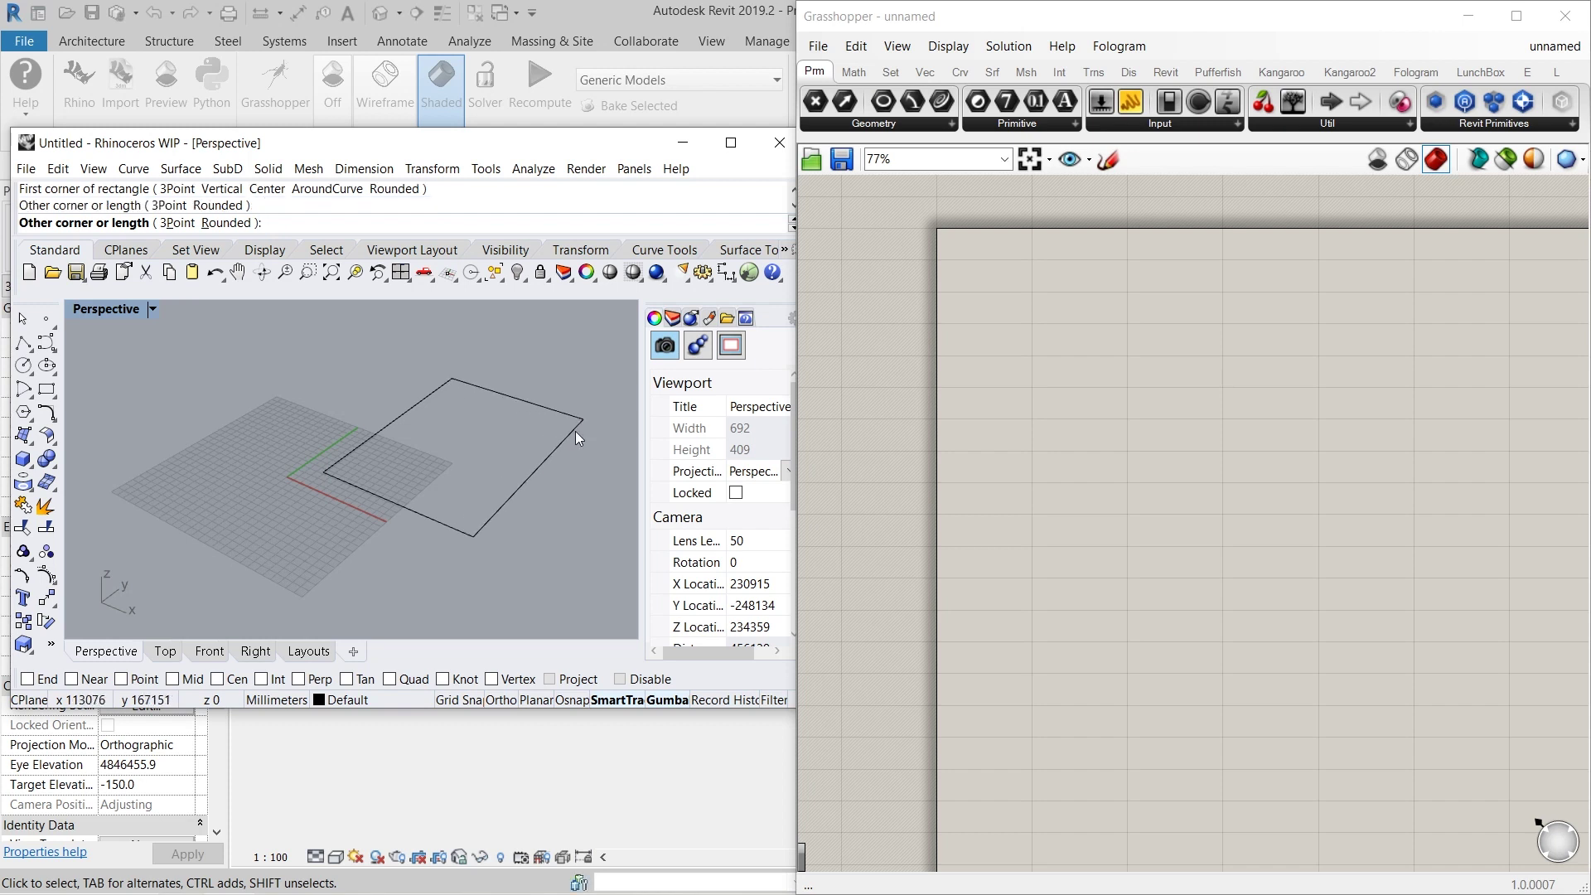
{"action": "left_click", "coordinate": [530, 465]}
{"action": "scroll", "coordinate": [296, 426], "scroll_direction": "down", "scroll_amount": 5}
{"action": "left_click", "coordinate": [299, 410]}
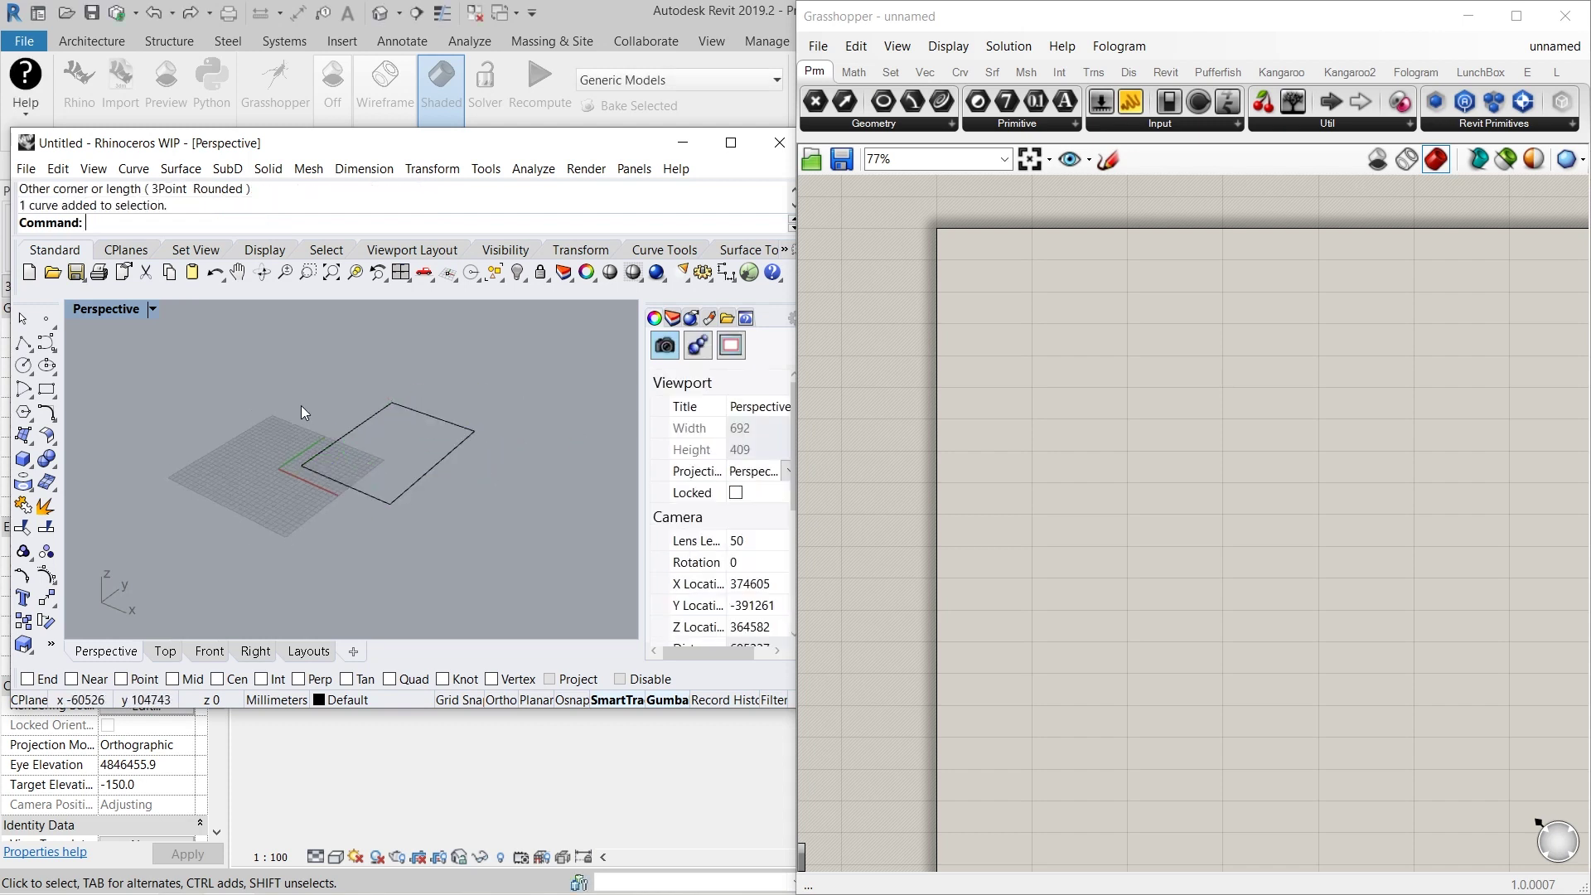
{"action": "left_click", "coordinate": [445, 458]}
Add a Curve parameter to the Grasshopper canvas and reference the Rhino rectangle in it as one curve
{"action": "double_click", "coordinate": [1081, 424]}
{"action": "type", "text": "crv"}
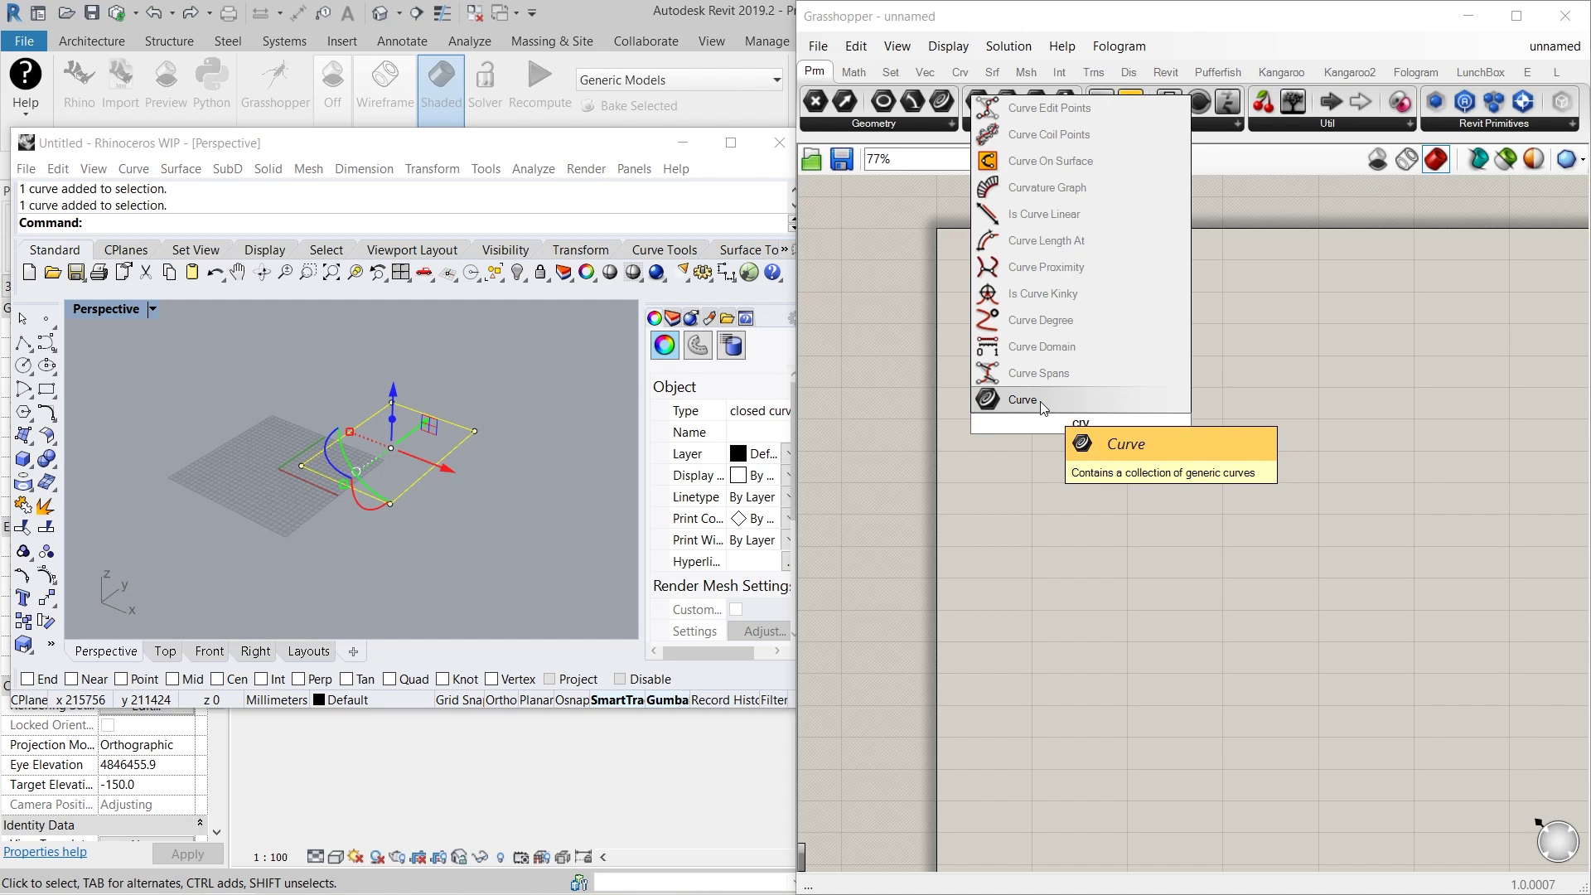
{"action": "left_click", "coordinate": [1041, 401]}
{"action": "right_click", "coordinate": [1080, 424]}
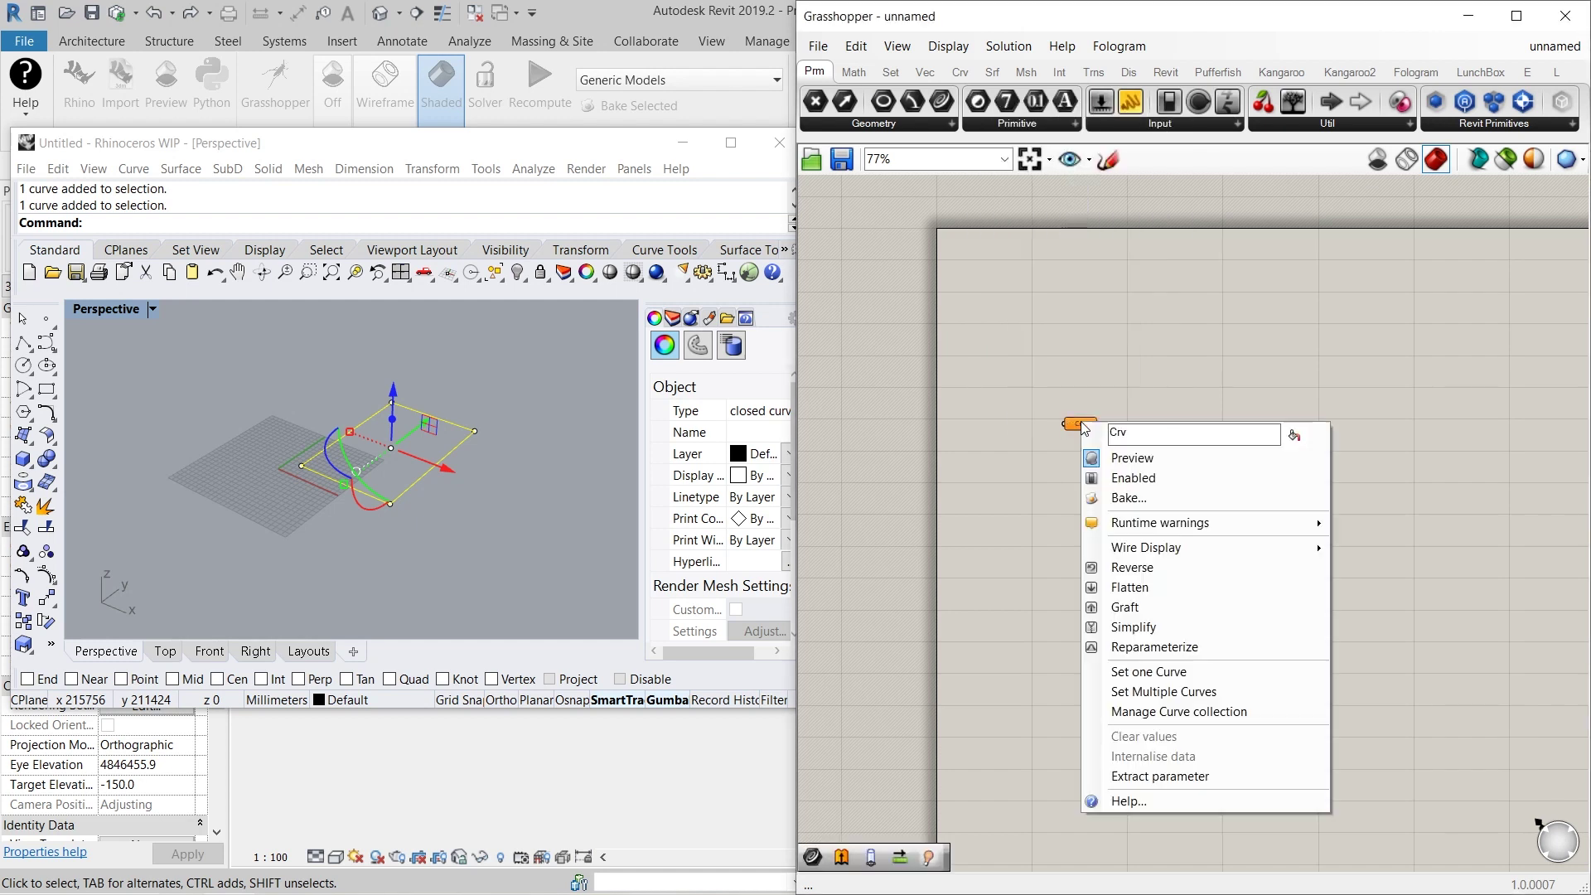
{"action": "left_click", "coordinate": [1137, 672]}
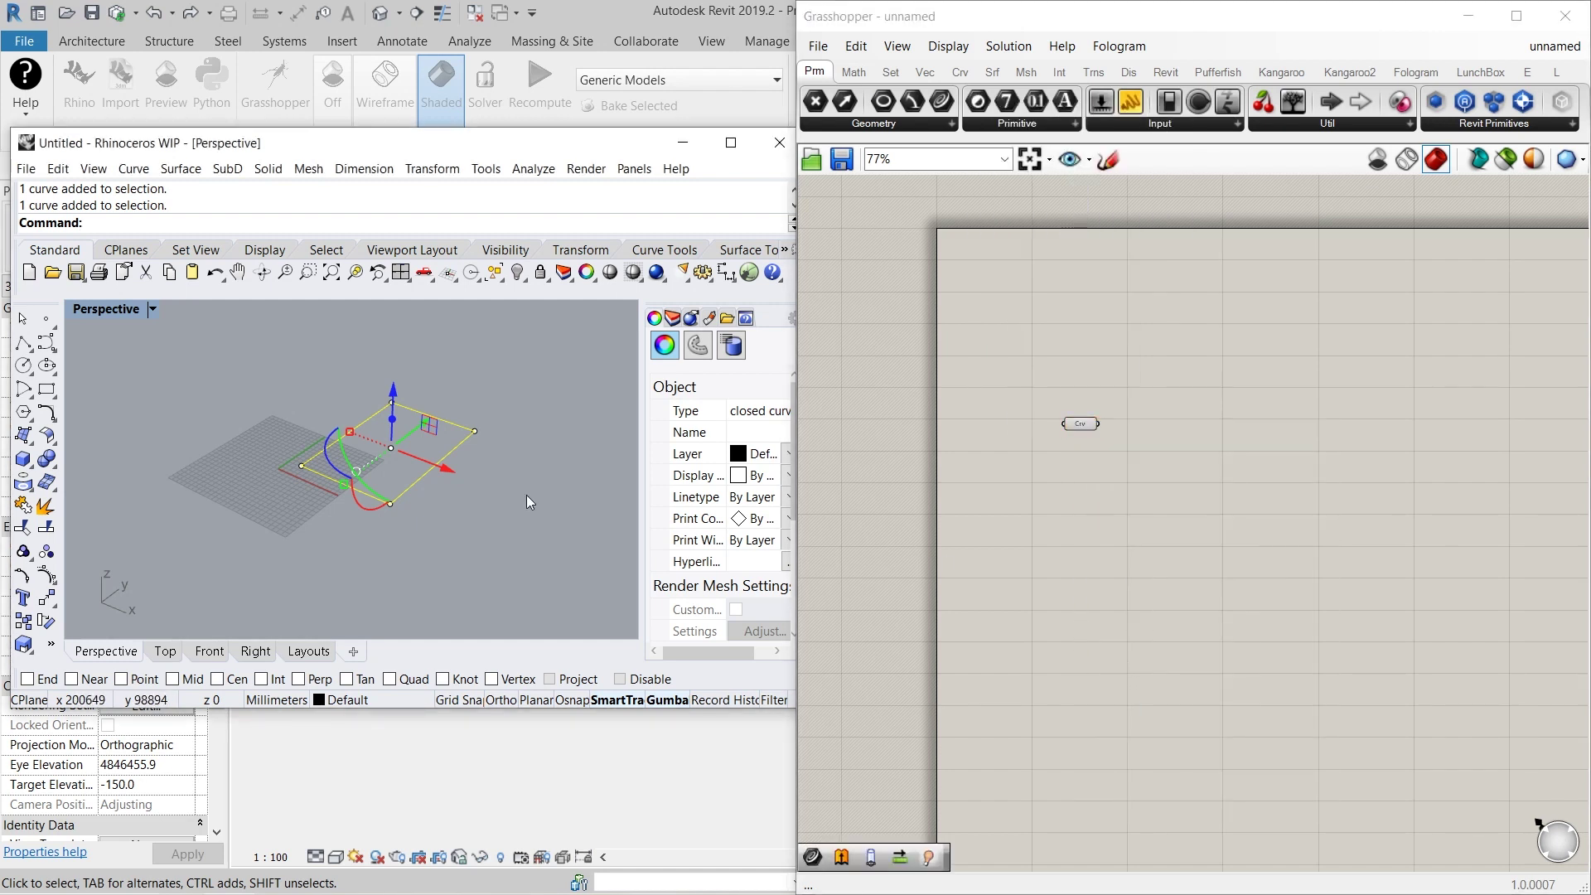
{"action": "left_click", "coordinate": [452, 457]}
{"action": "left_click", "coordinate": [1087, 424]}
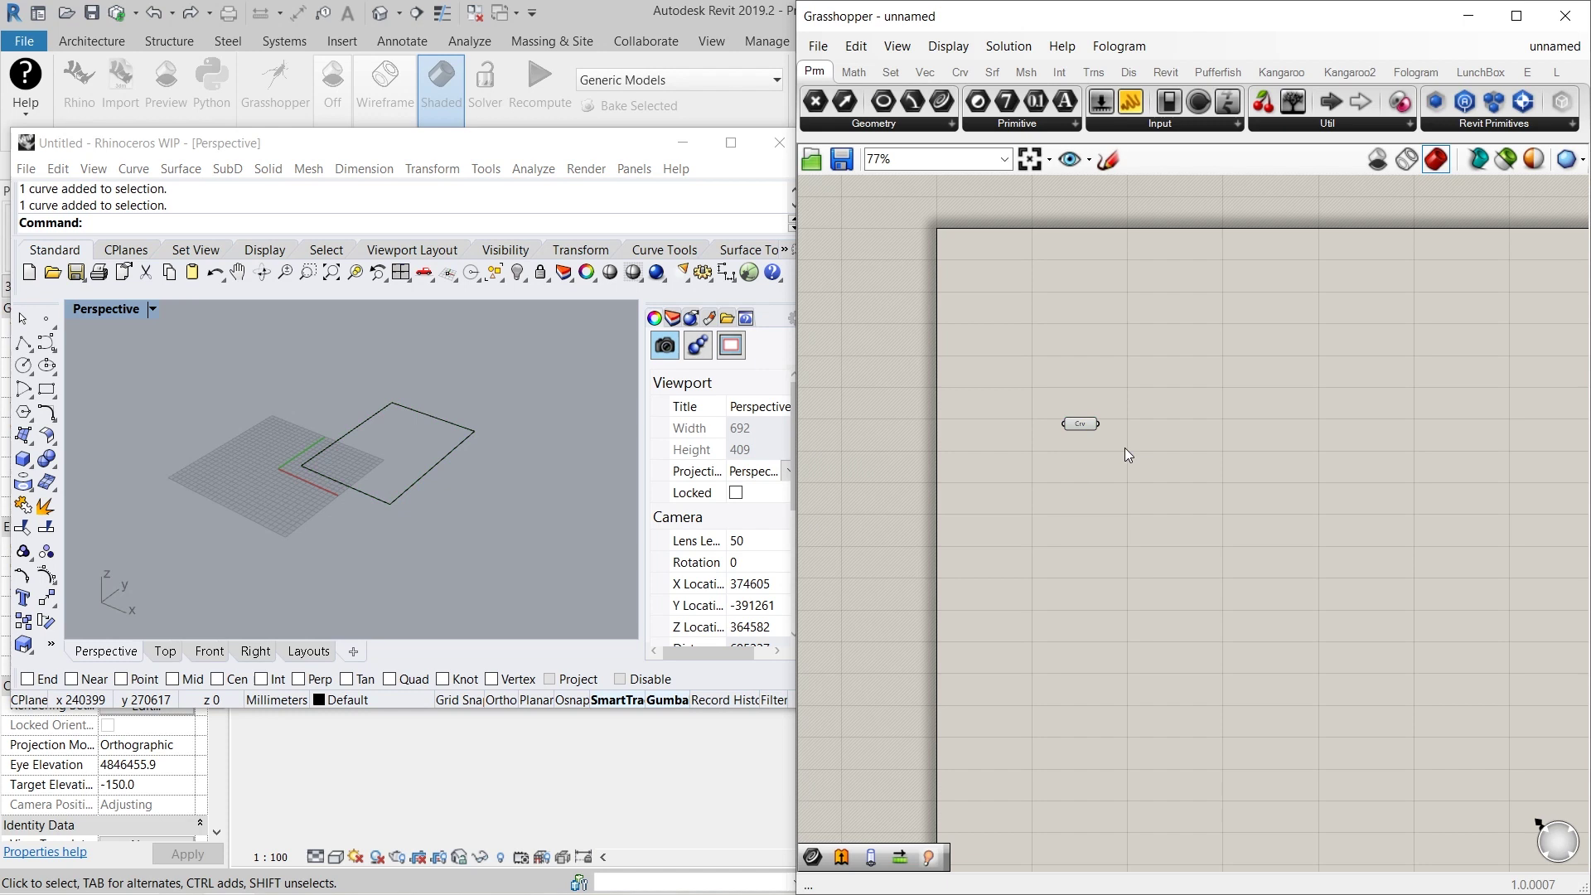
{"action": "right_click_drag", "start_coordinate": [1078, 444], "coordinate": [1071, 454]}
{"action": "left_click_drag", "start_coordinate": [1074, 435], "coordinate": [1074, 442]}
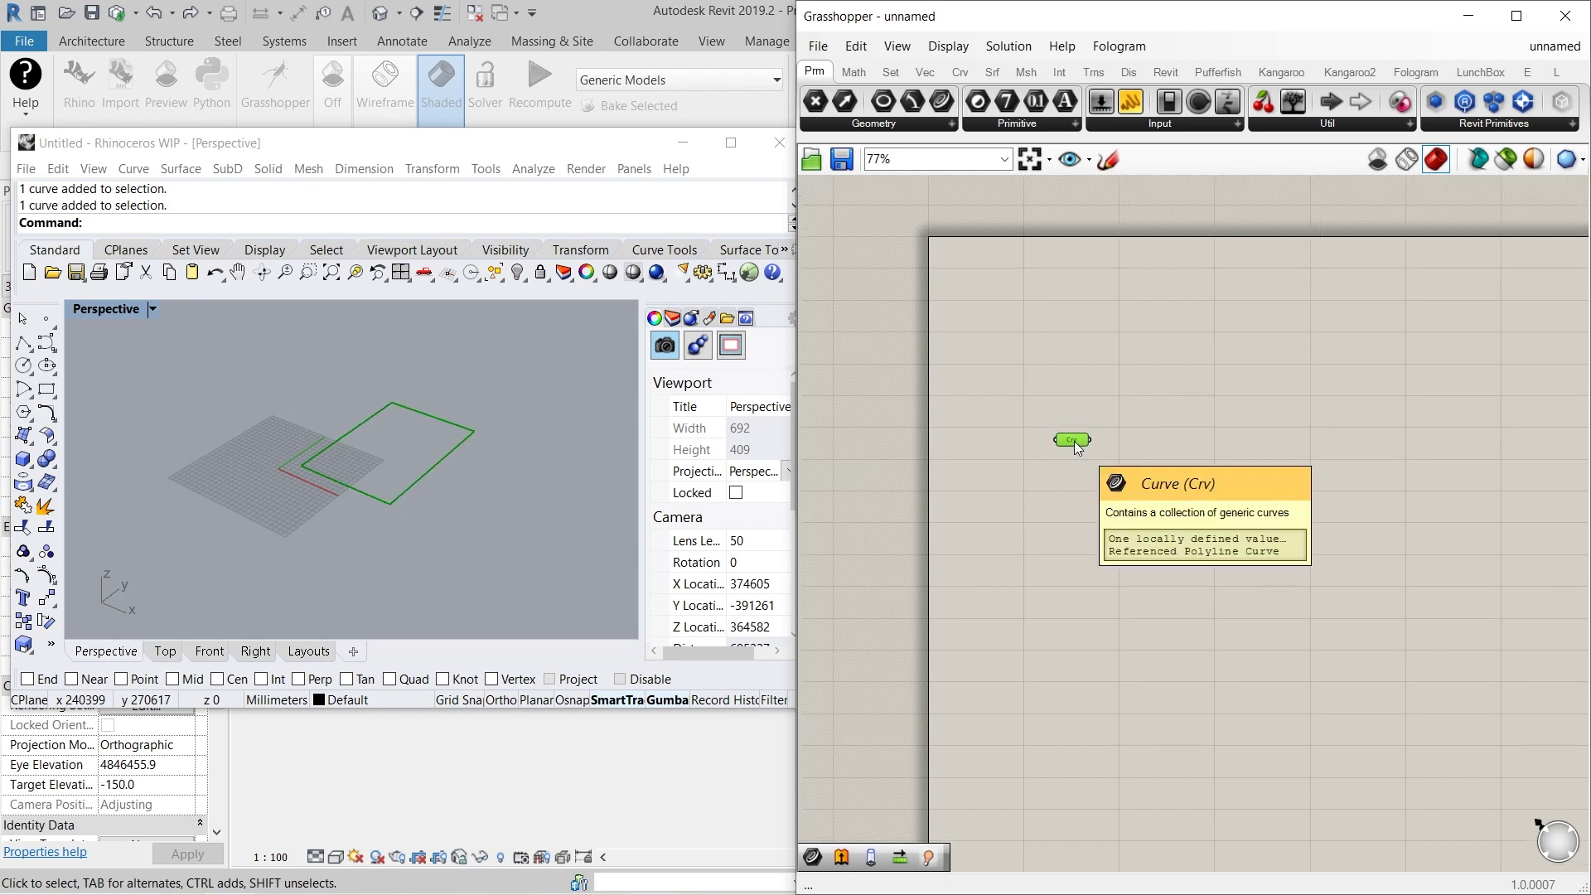
{"action": "scroll", "coordinate": [1176, 499], "scroll_direction": "up", "scroll_amount": 2}
{"action": "left_click", "coordinate": [1167, 484]}
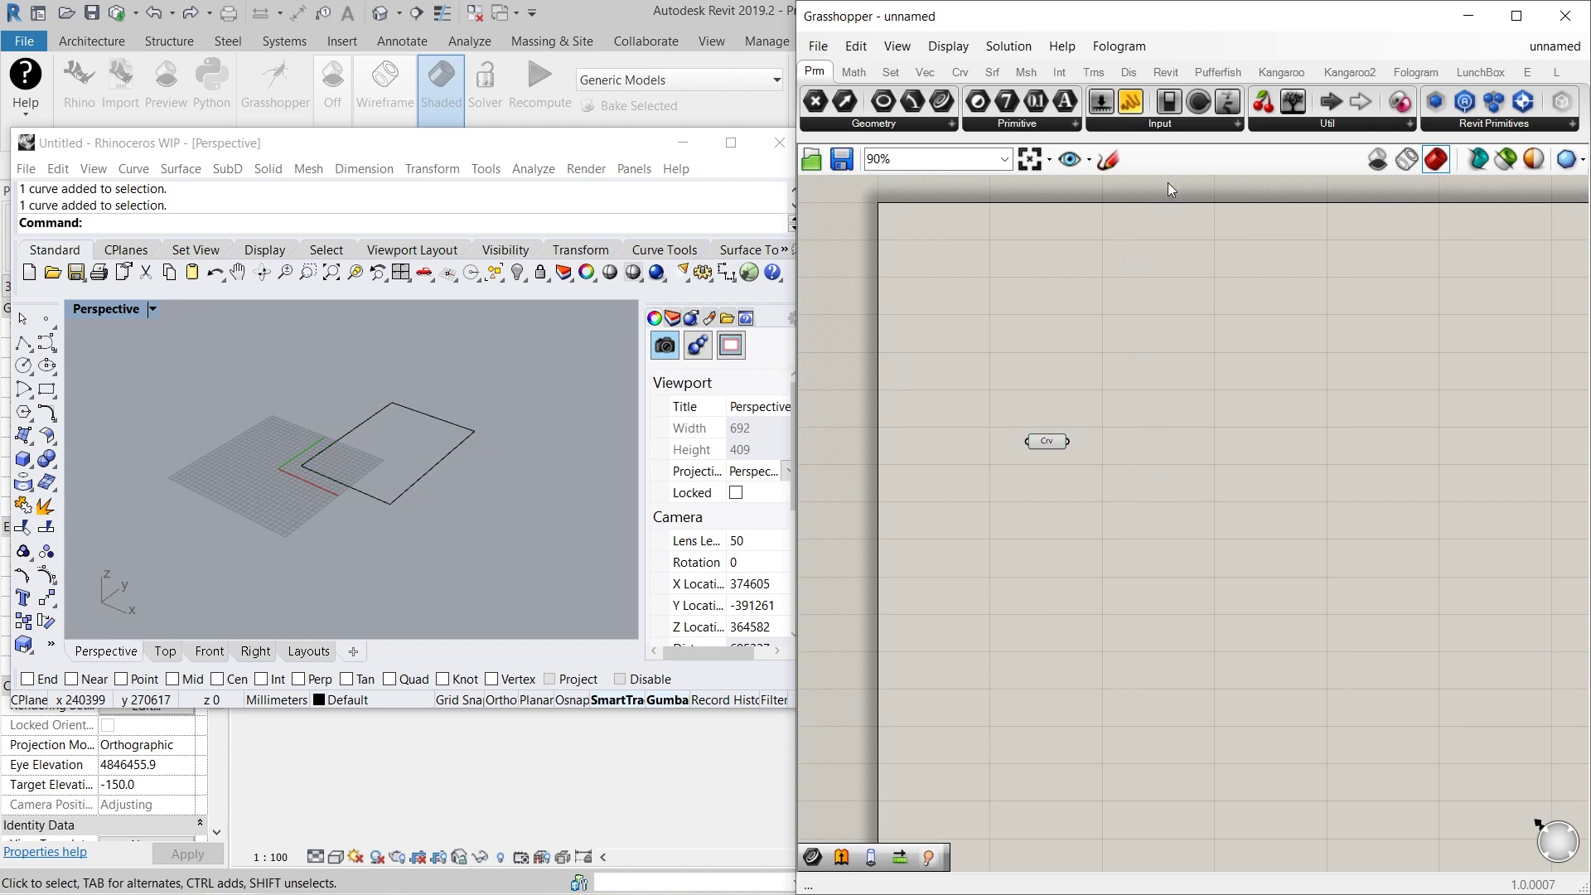
Place Revit's Add Floor component beside the Curve parameter and connect the curve to its Boundary input
{"action": "left_click", "coordinate": [1164, 72]}
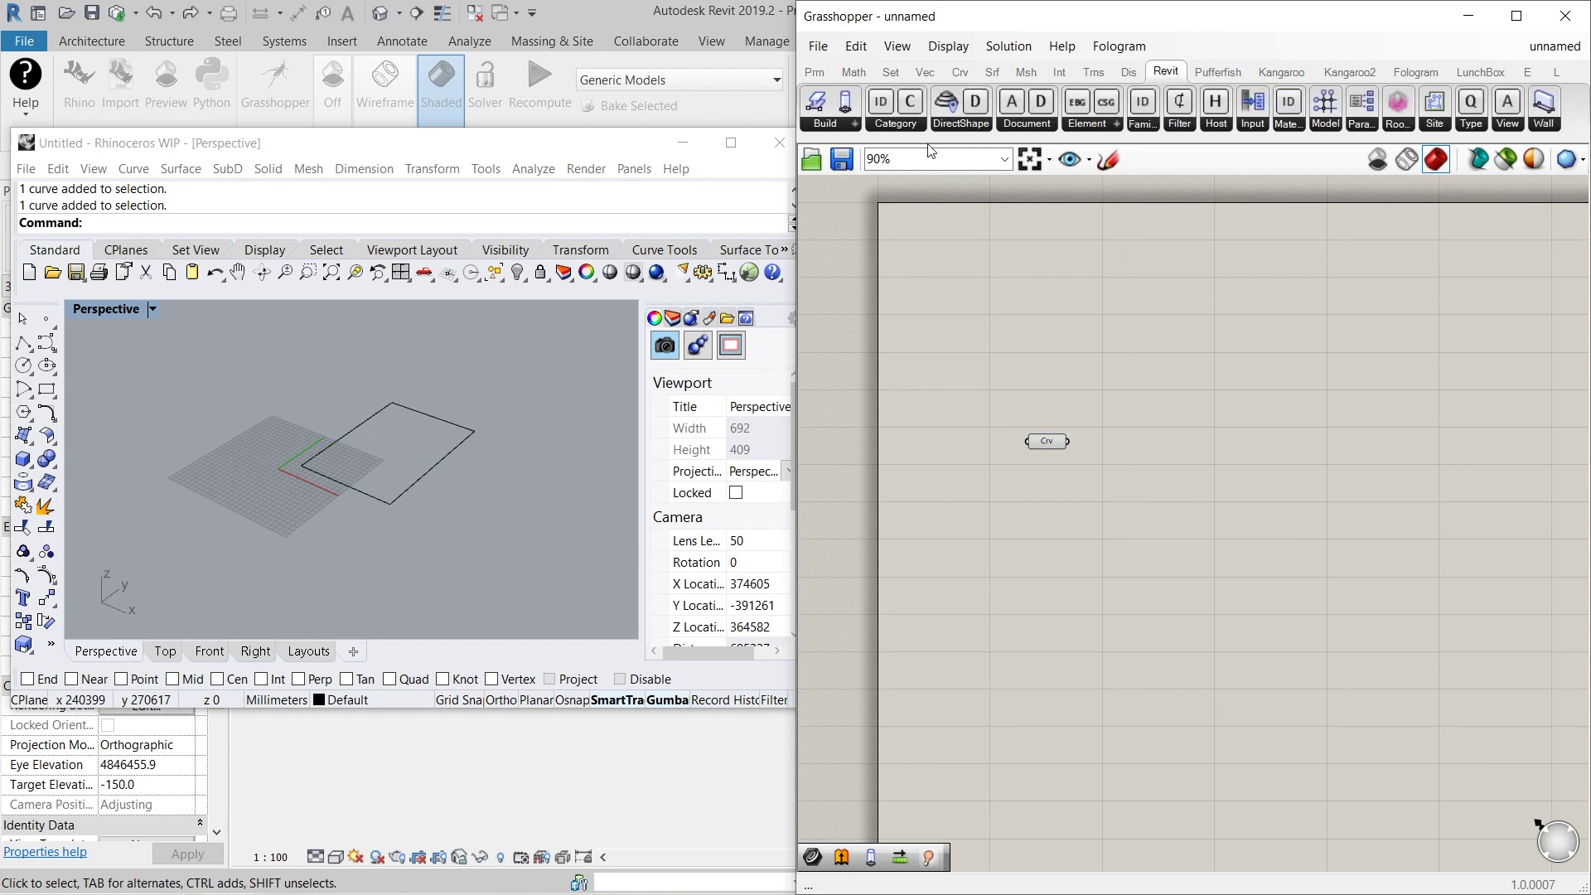
{"action": "left_click", "coordinate": [840, 130]}
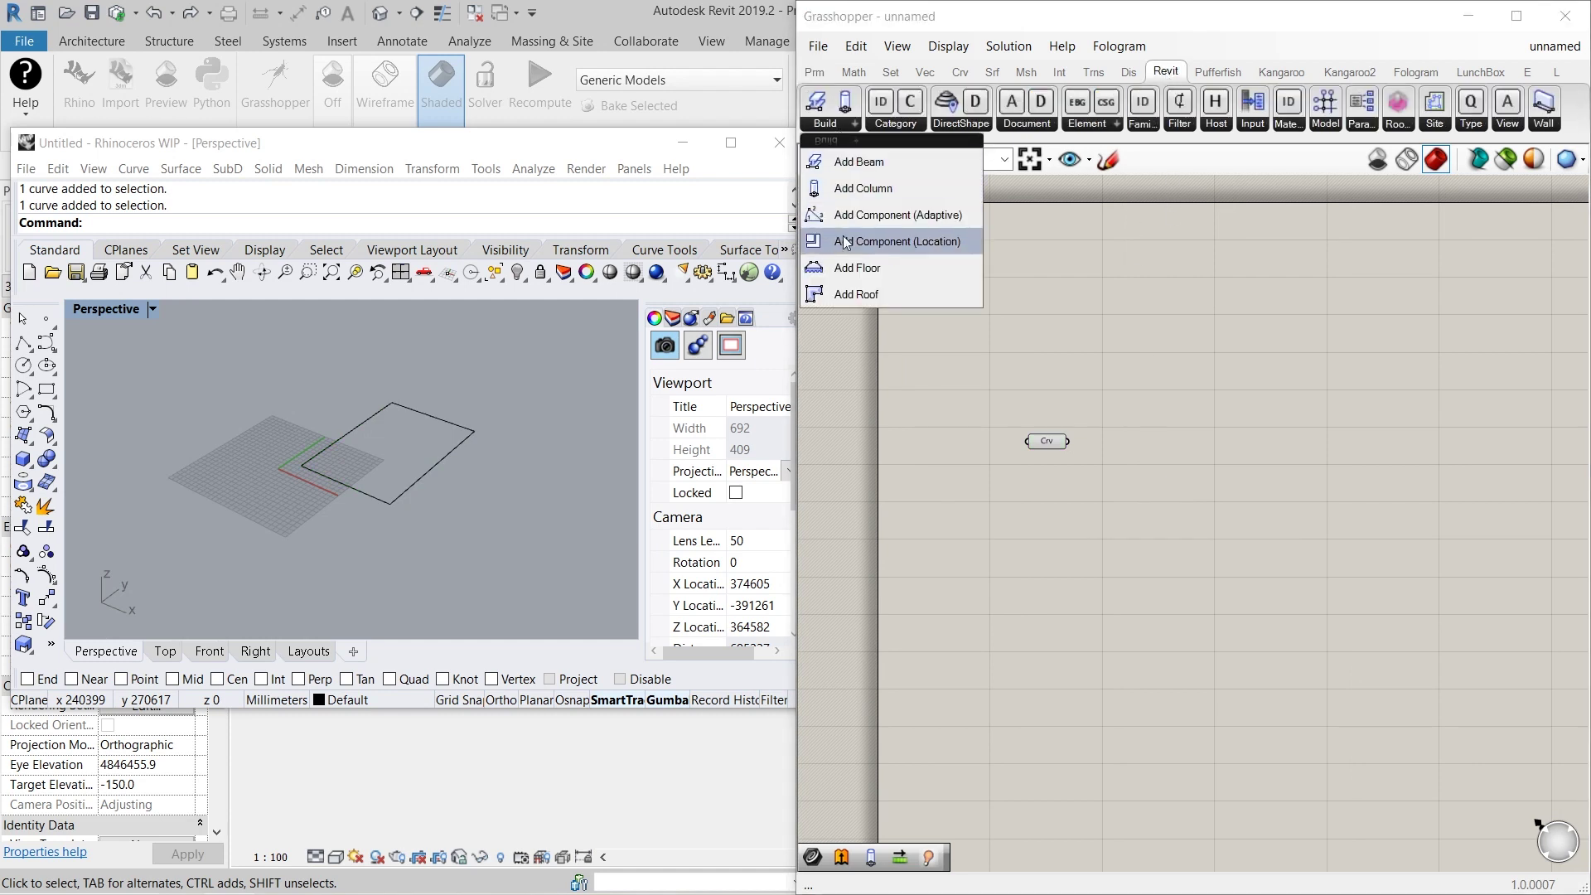
{"action": "left_click", "coordinate": [867, 277]}
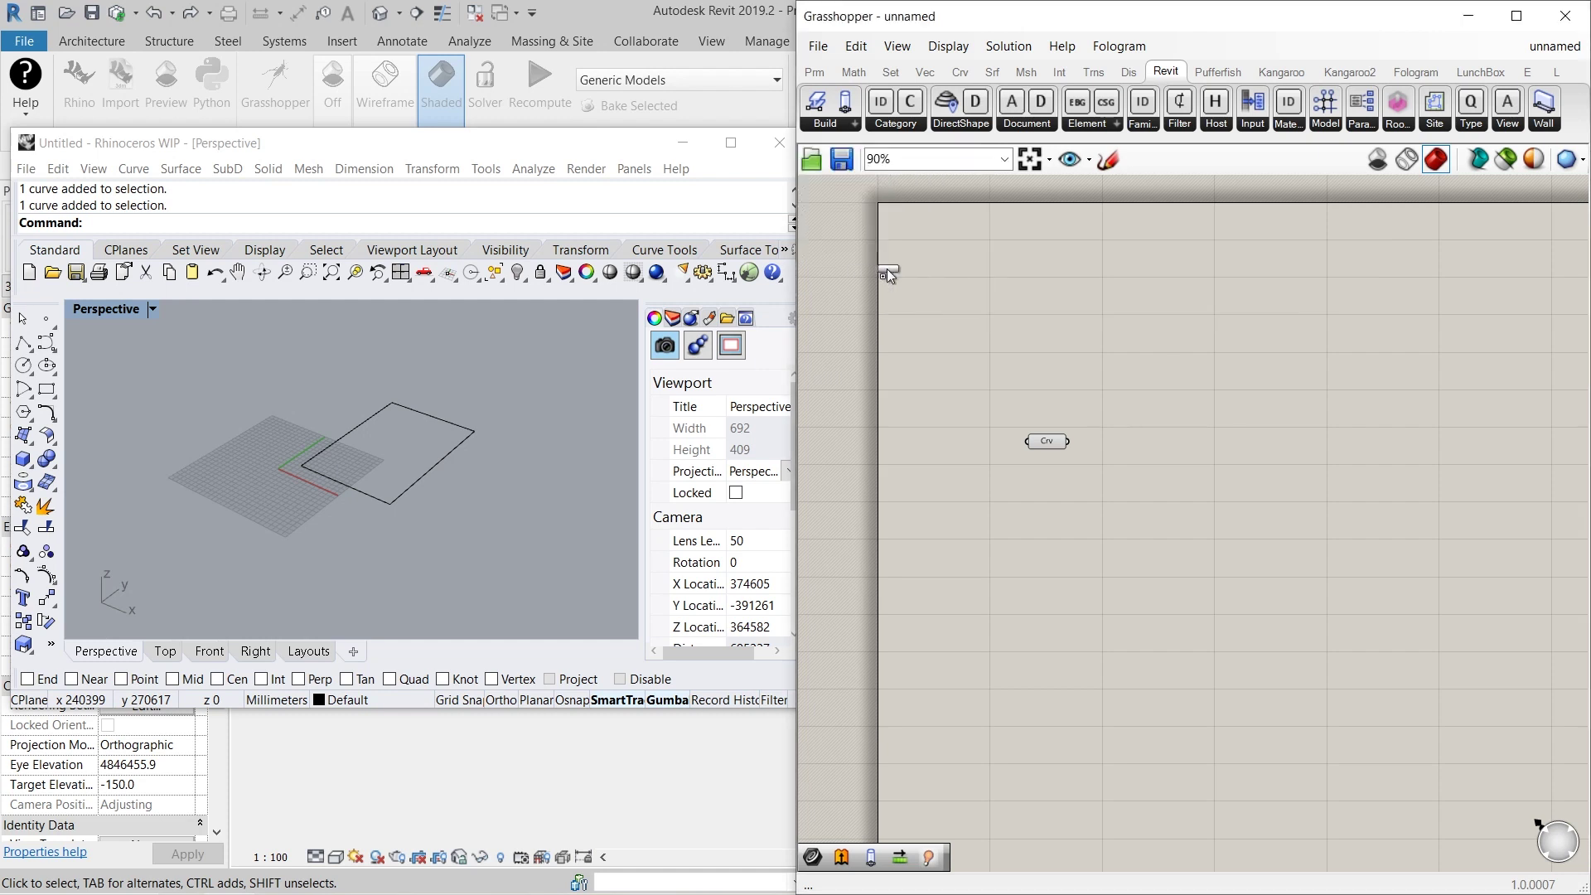
{"action": "left_click", "coordinate": [1250, 472]}
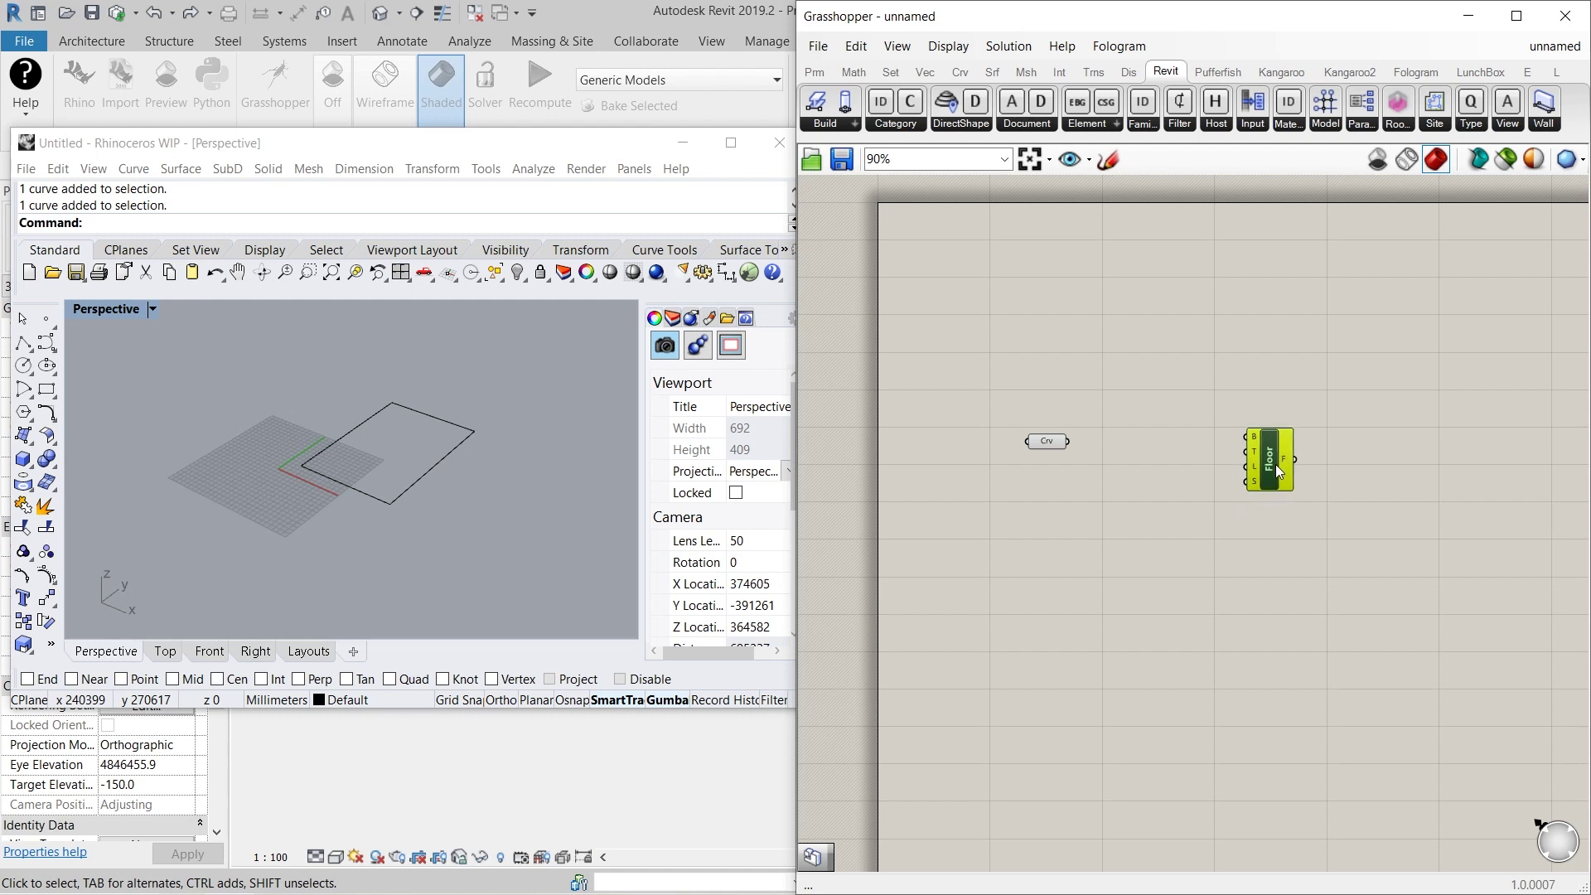
{"action": "left_click_drag", "start_coordinate": [1275, 460], "coordinate": [1270, 466]}
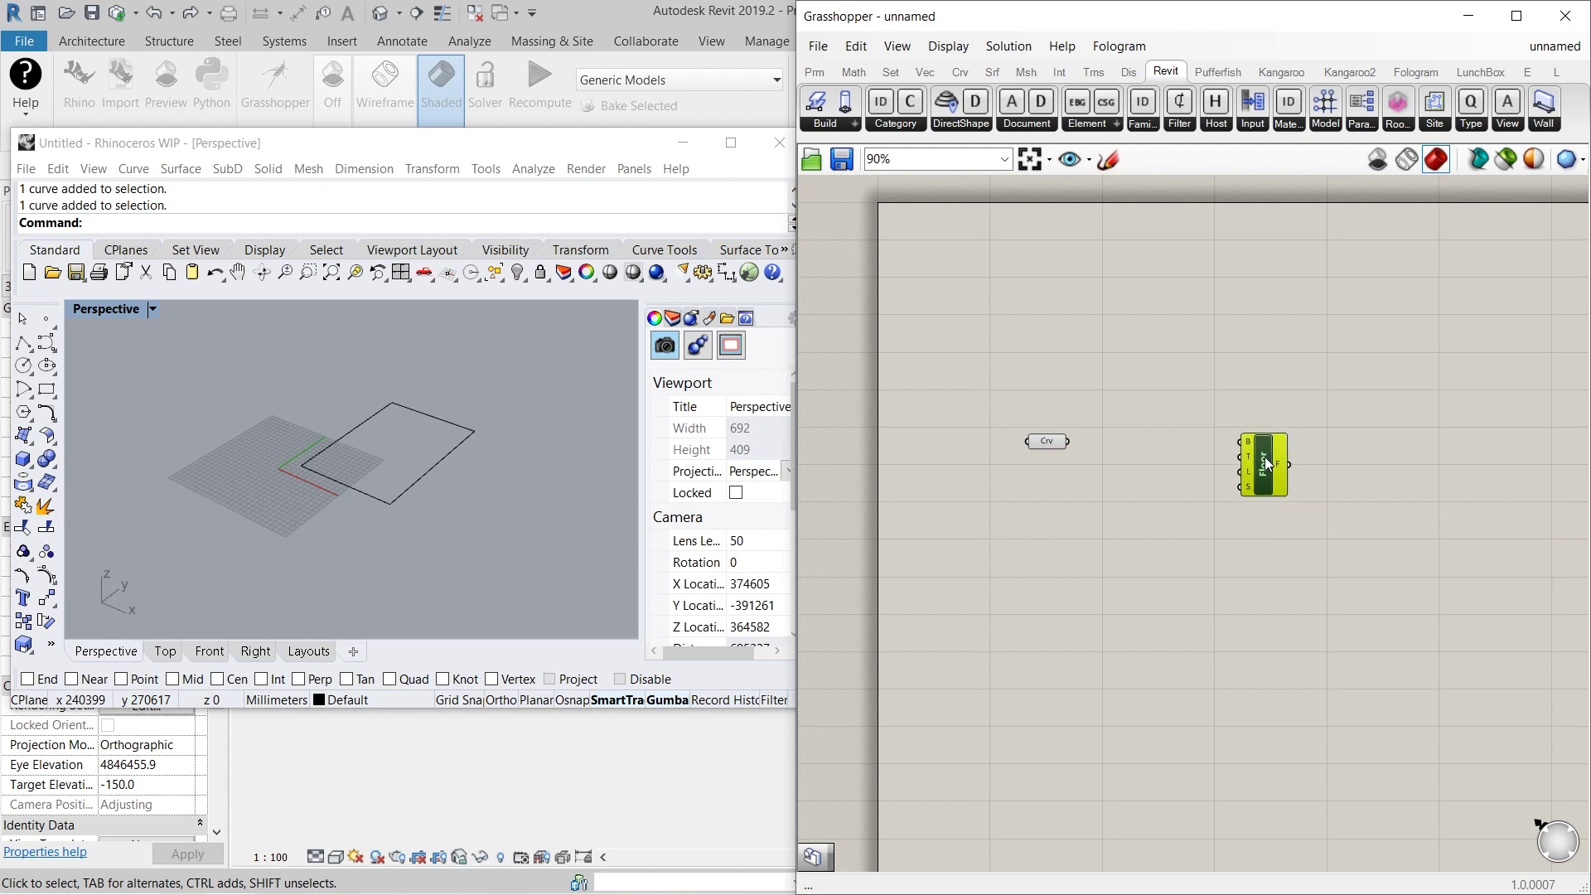
{"action": "left_click_drag", "start_coordinate": [1067, 440], "coordinate": [1242, 453]}
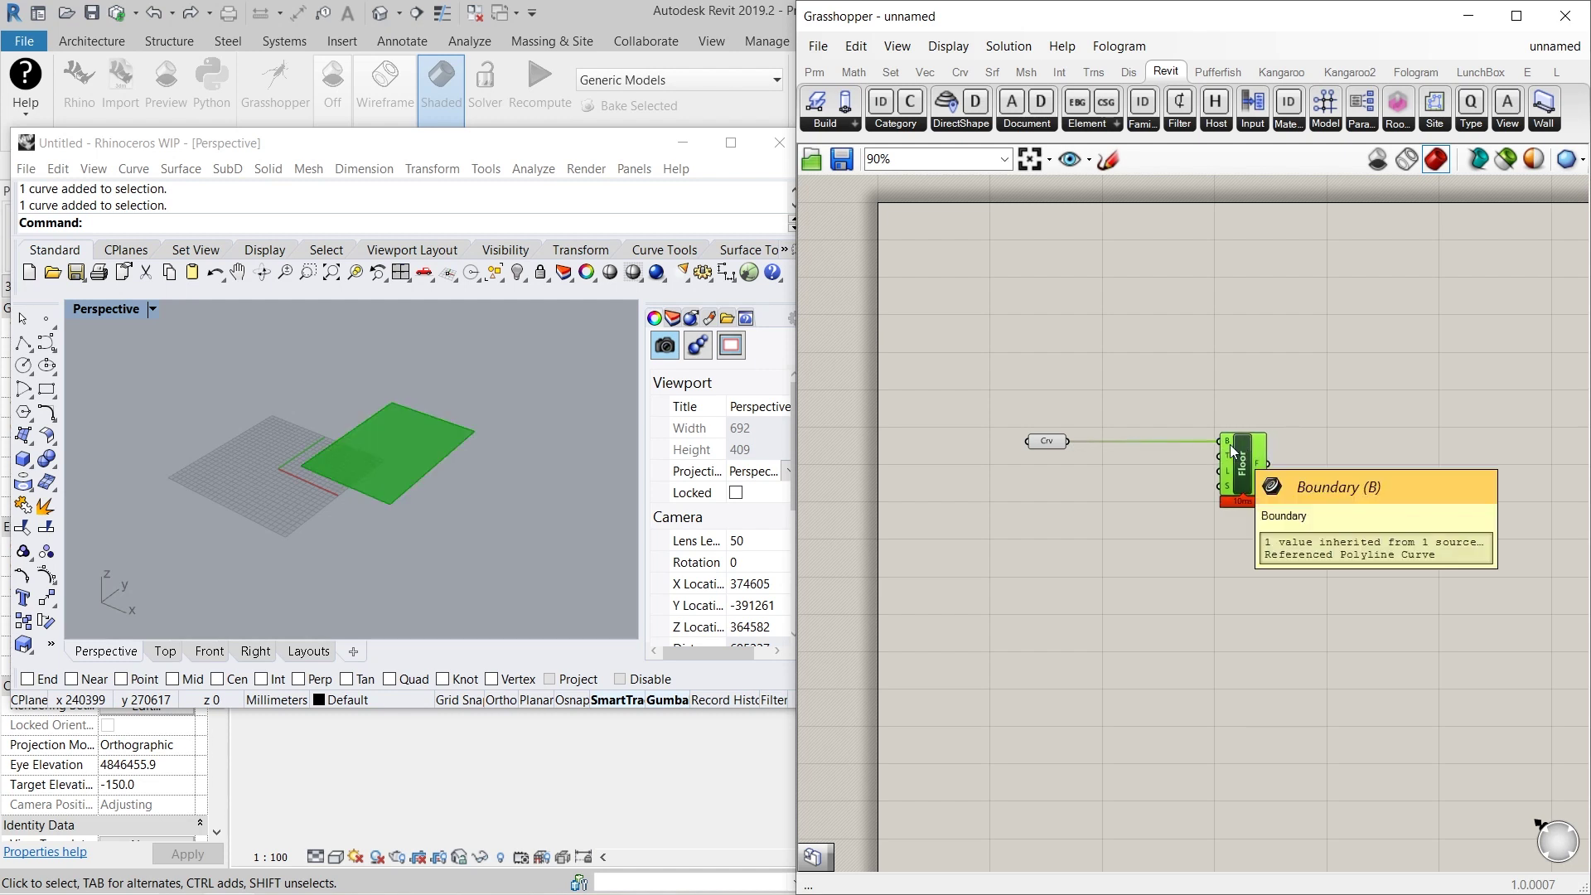
{"action": "left_click", "coordinate": [1047, 443]}
{"action": "left_click", "coordinate": [1061, 462]}
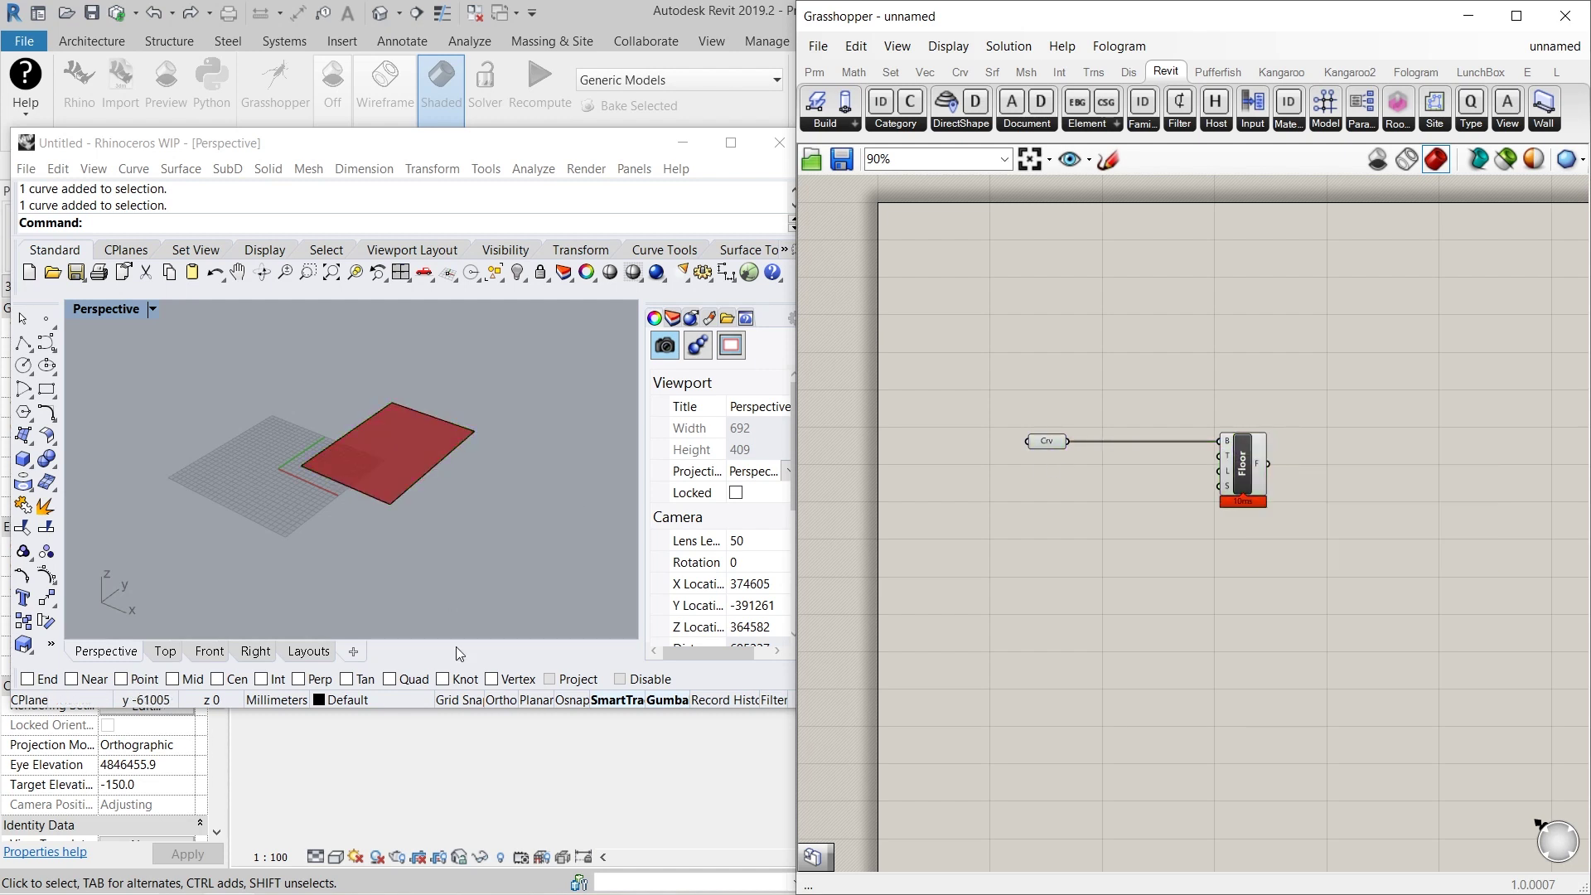
Switch to Revit and inspect the generated floor in the 3D view by selecting it
{"action": "left_click", "coordinate": [484, 746]}
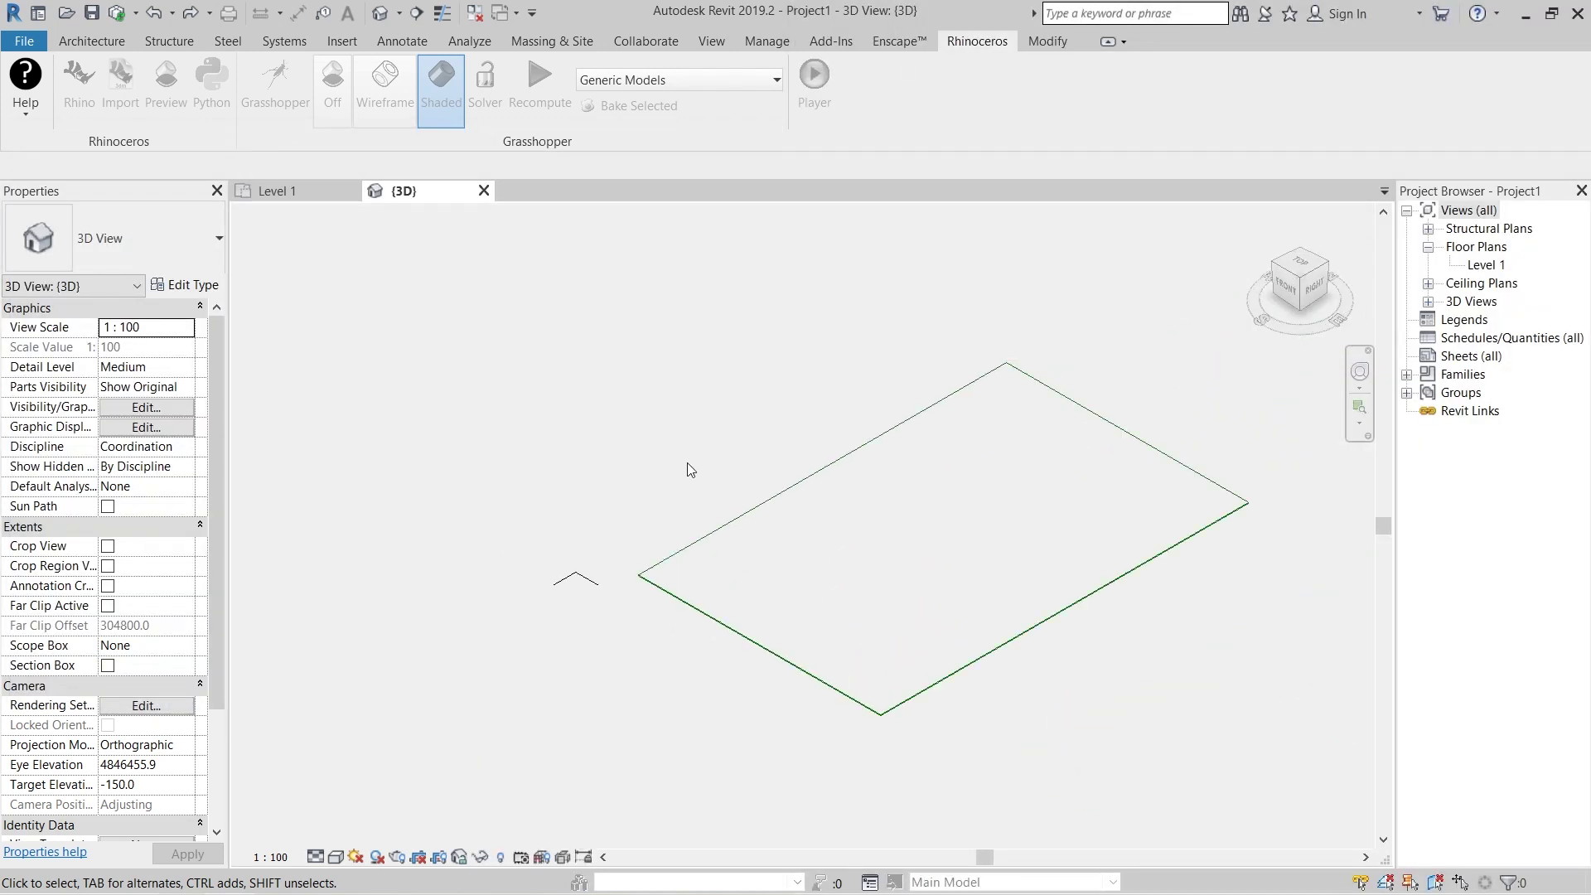
{"action": "left_click", "coordinate": [701, 520]}
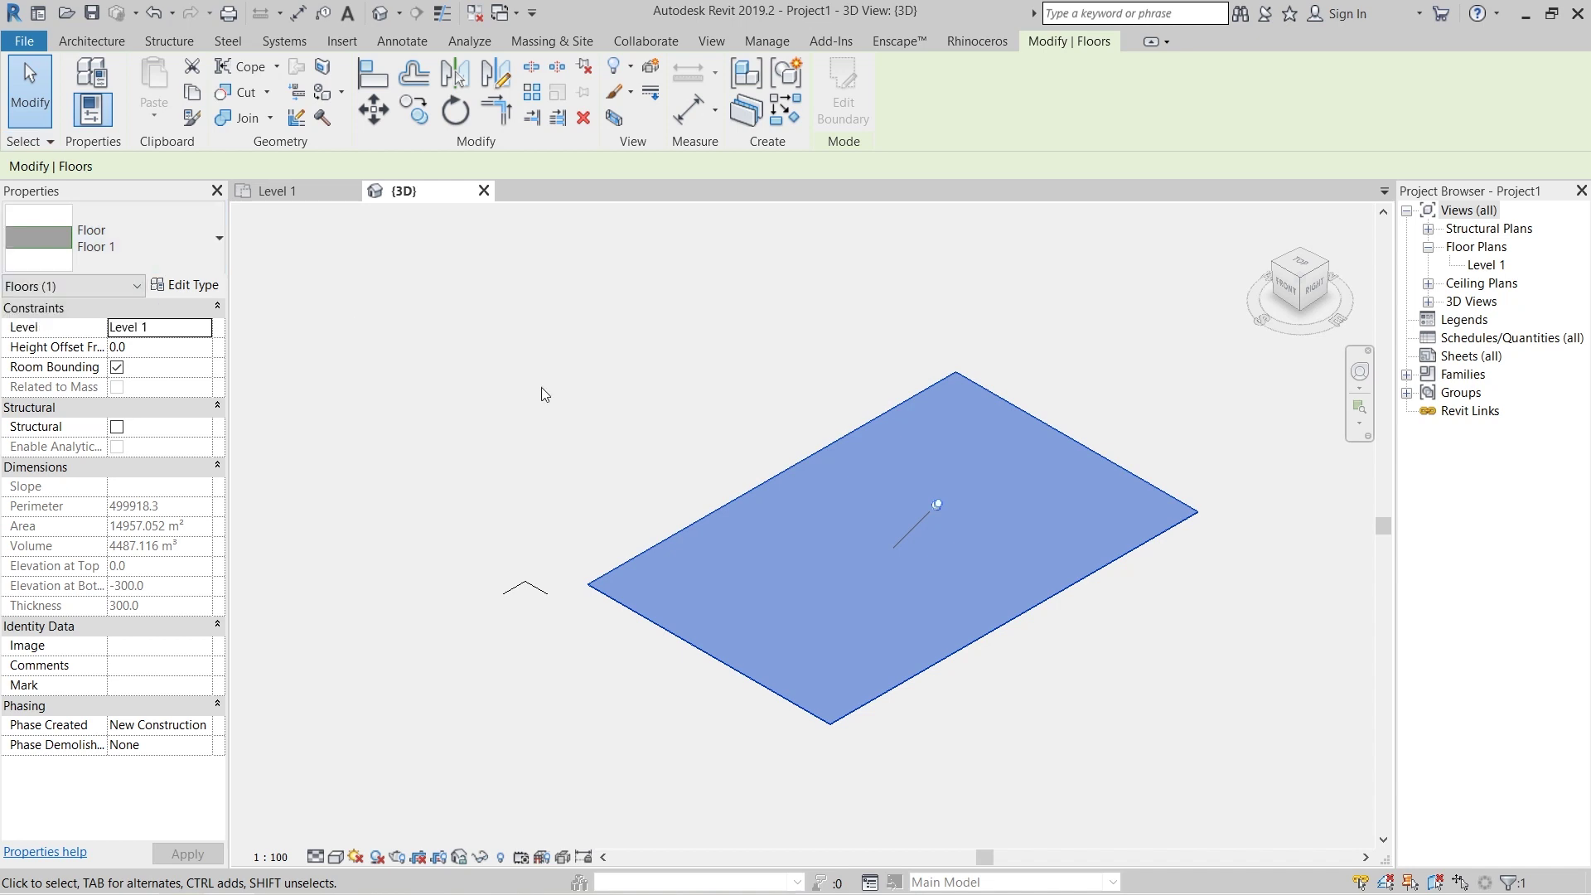
{"action": "left_click", "coordinate": [587, 401]}
{"action": "middle_click_drag", "start_coordinate": [587, 401], "coordinate": [560, 389]}
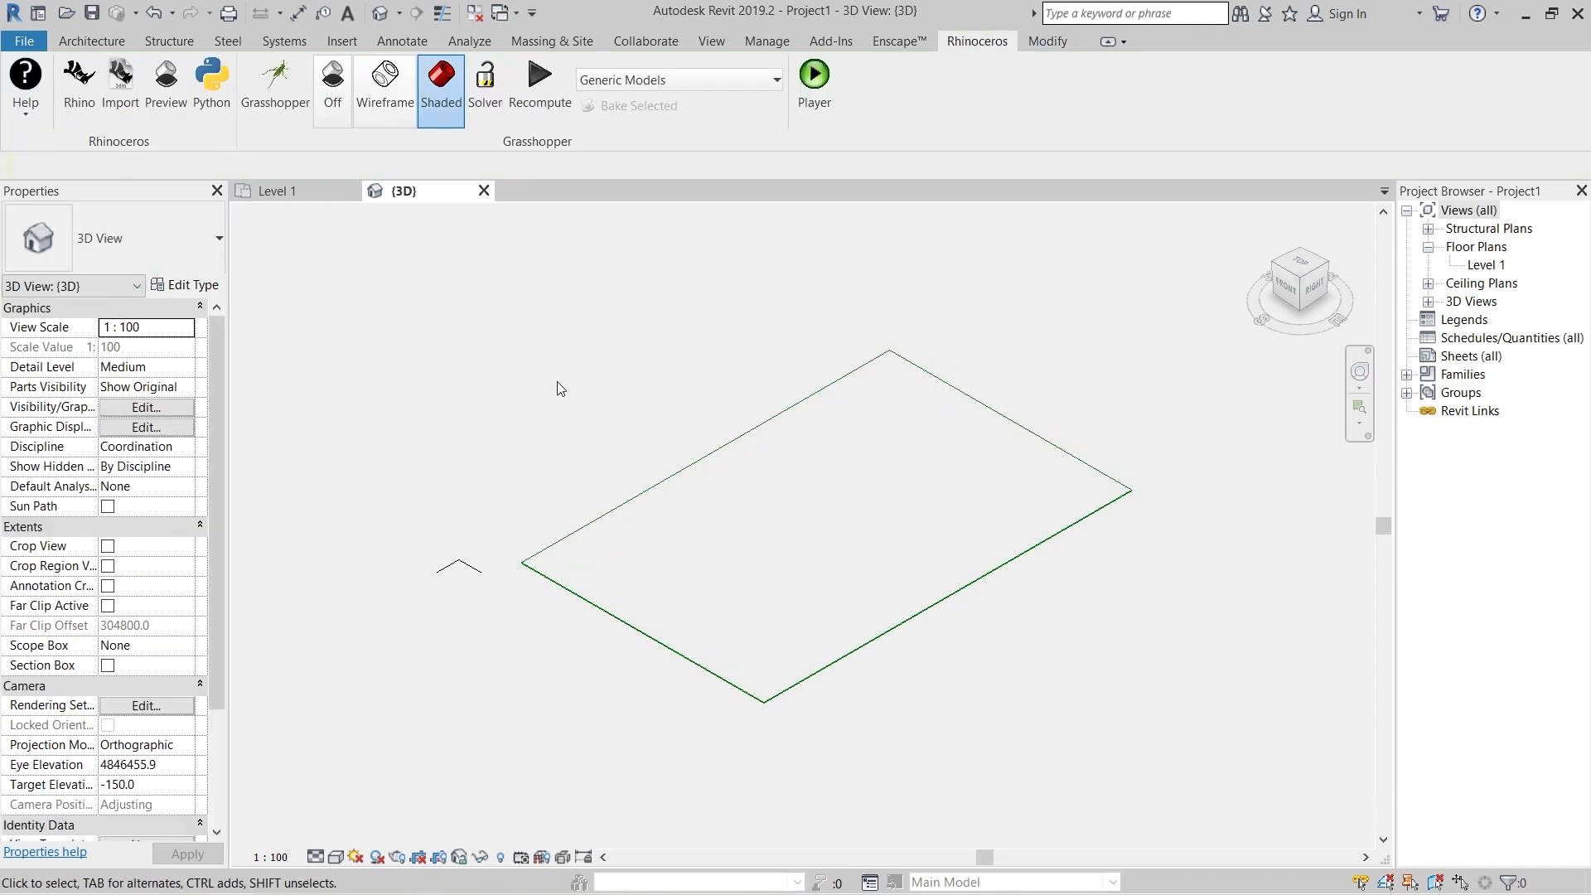
Return to Rhino, move its window aside to expose the Revit view, and stretch one far corner of the rectangle outward
{"action": "left_click", "coordinate": [275, 87]}
{"action": "scroll", "coordinate": [400, 385], "scroll_direction": "down", "scroll_amount": 5}
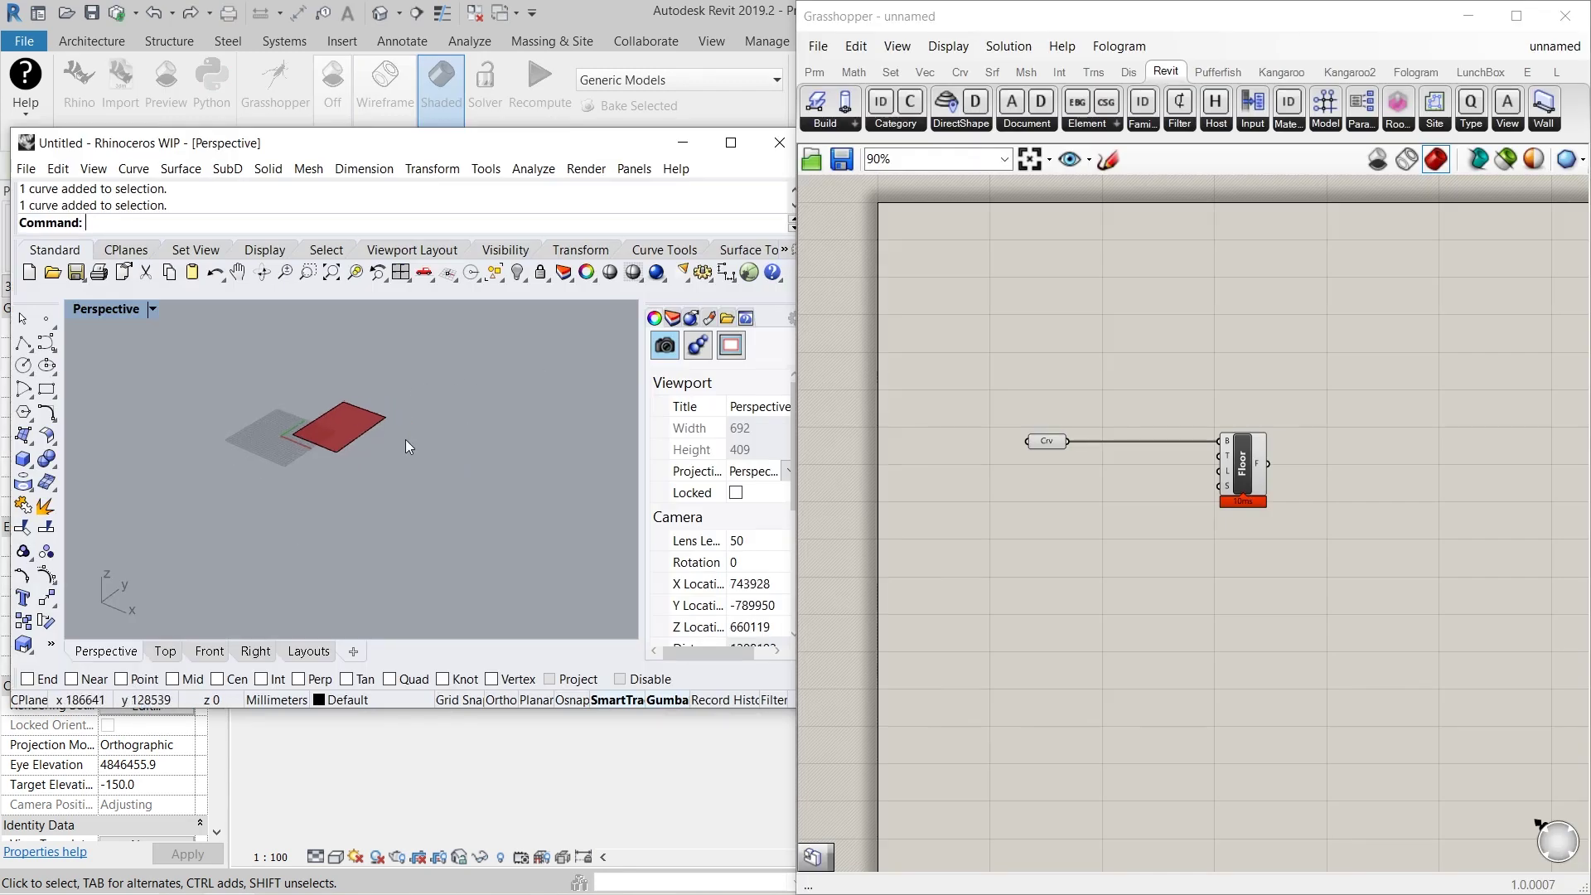
{"action": "left_click", "coordinate": [365, 431]}
{"action": "left_click_drag", "start_coordinate": [578, 145], "coordinate": [367, 134]}
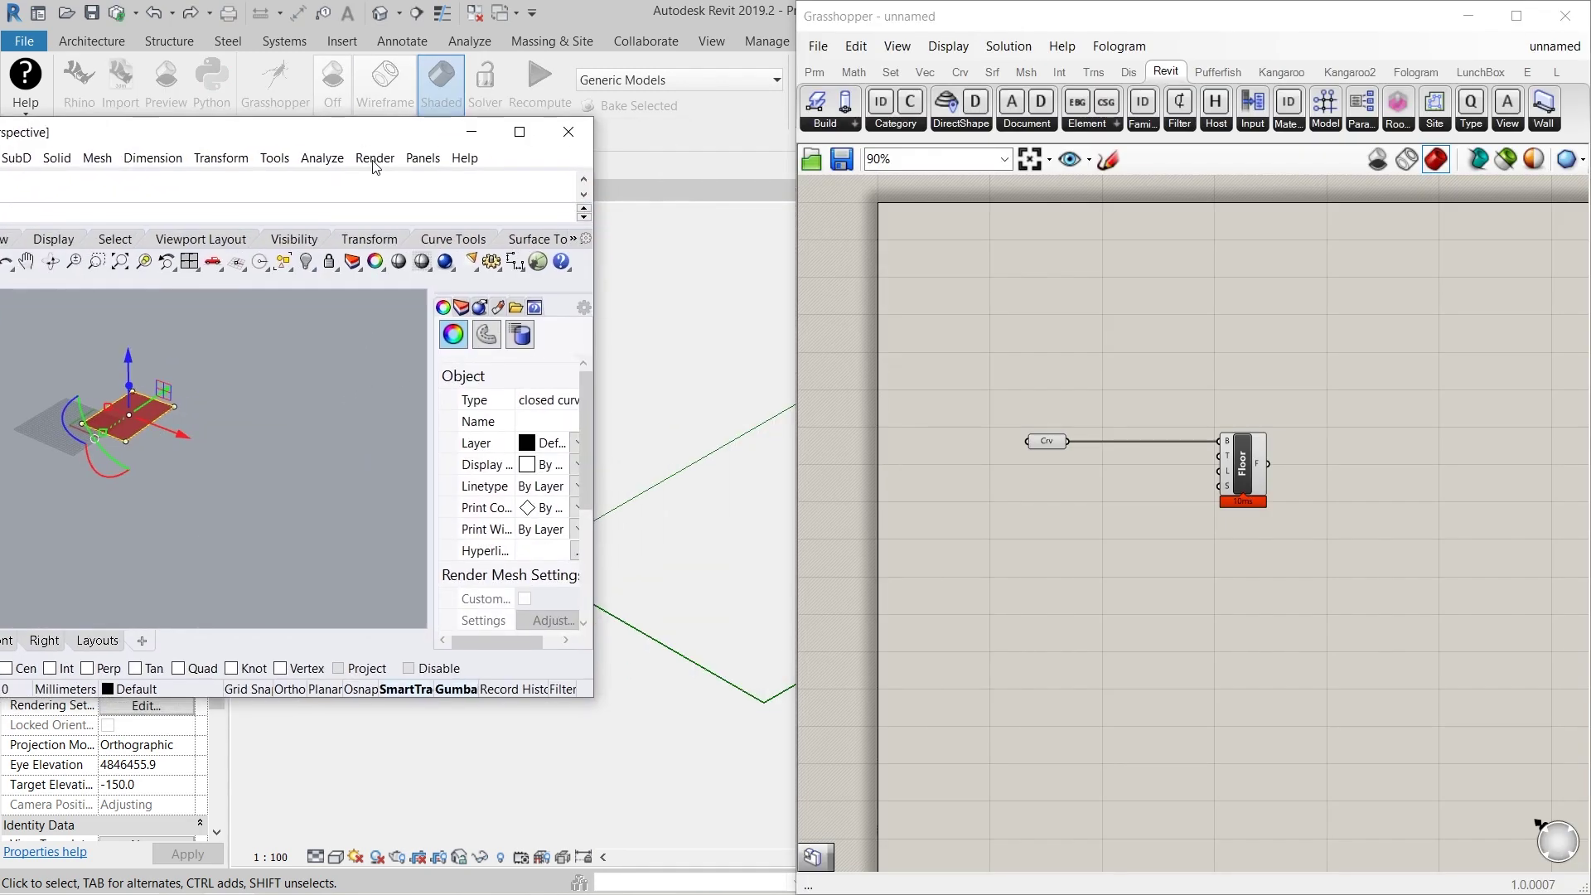
{"action": "left_click", "coordinate": [175, 407]}
{"action": "left_click", "coordinate": [1562, 22]}
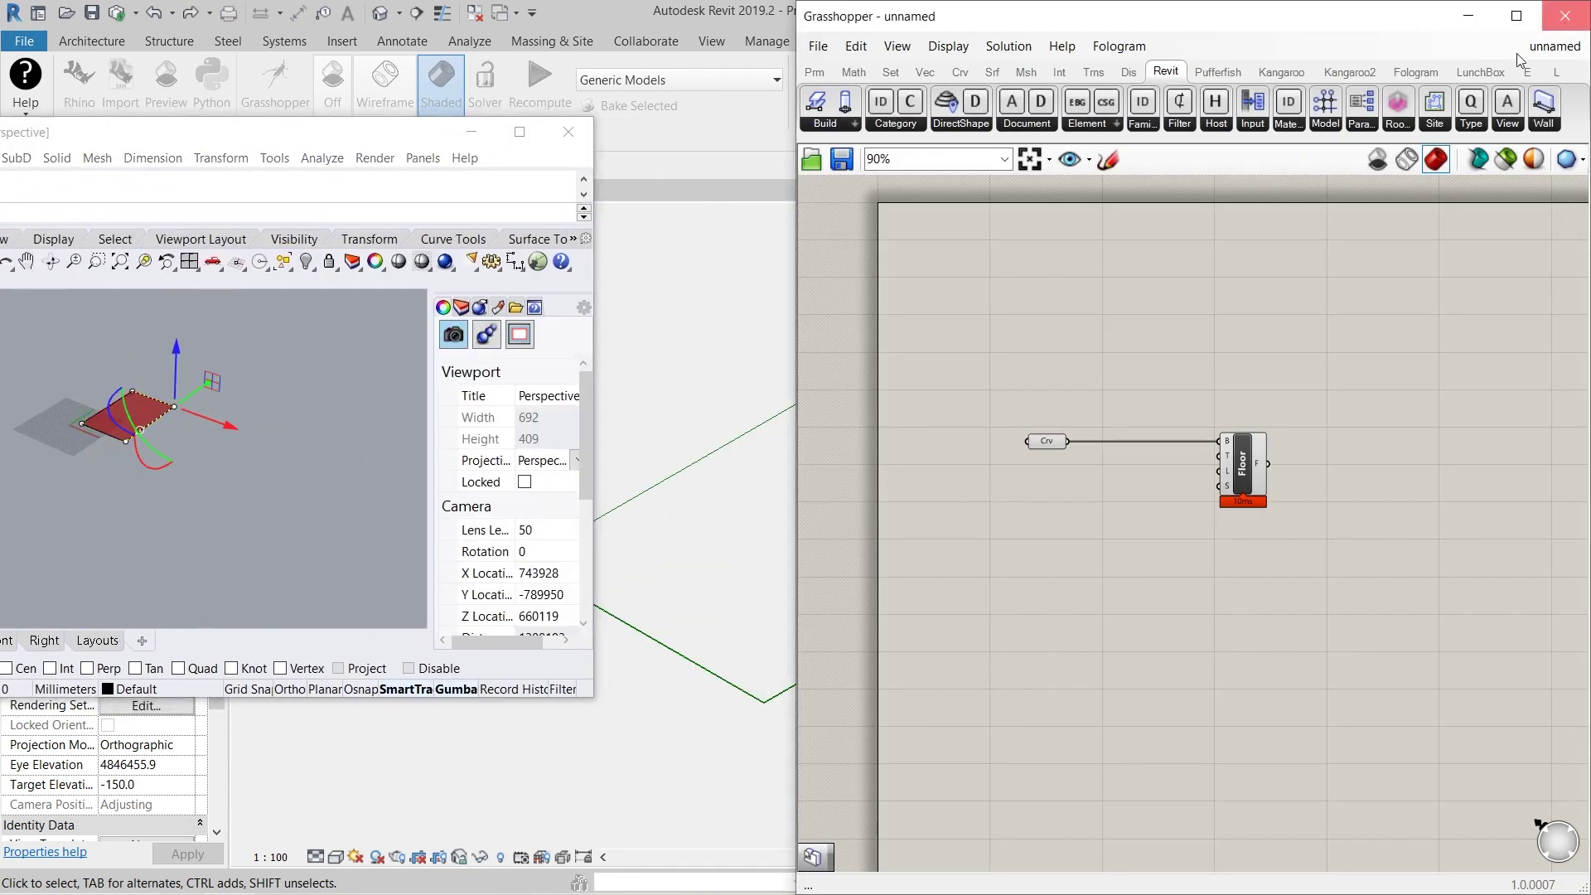
{"action": "left_click_drag", "start_coordinate": [203, 416], "coordinate": [265, 479]}
{"action": "left_click", "coordinate": [280, 482]}
{"action": "right_click_drag", "start_coordinate": [289, 474], "coordinate": [234, 474]}
Switch to Revit and check how the floor follows the stretched boundary curve
{"action": "left_click", "coordinate": [936, 624]}
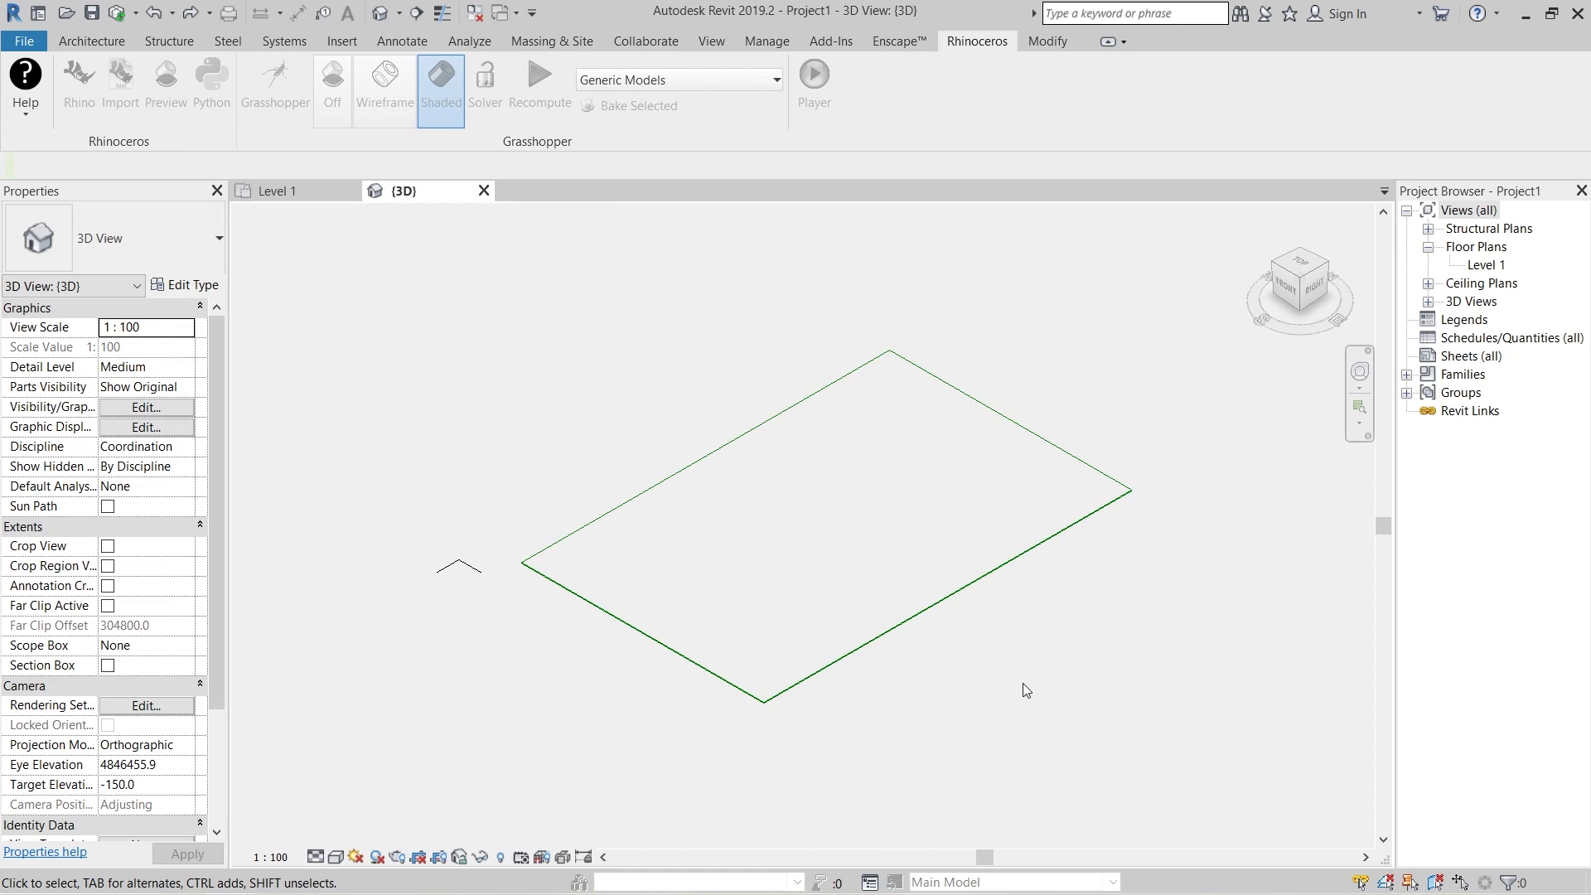
{"action": "left_click", "coordinate": [926, 607]}
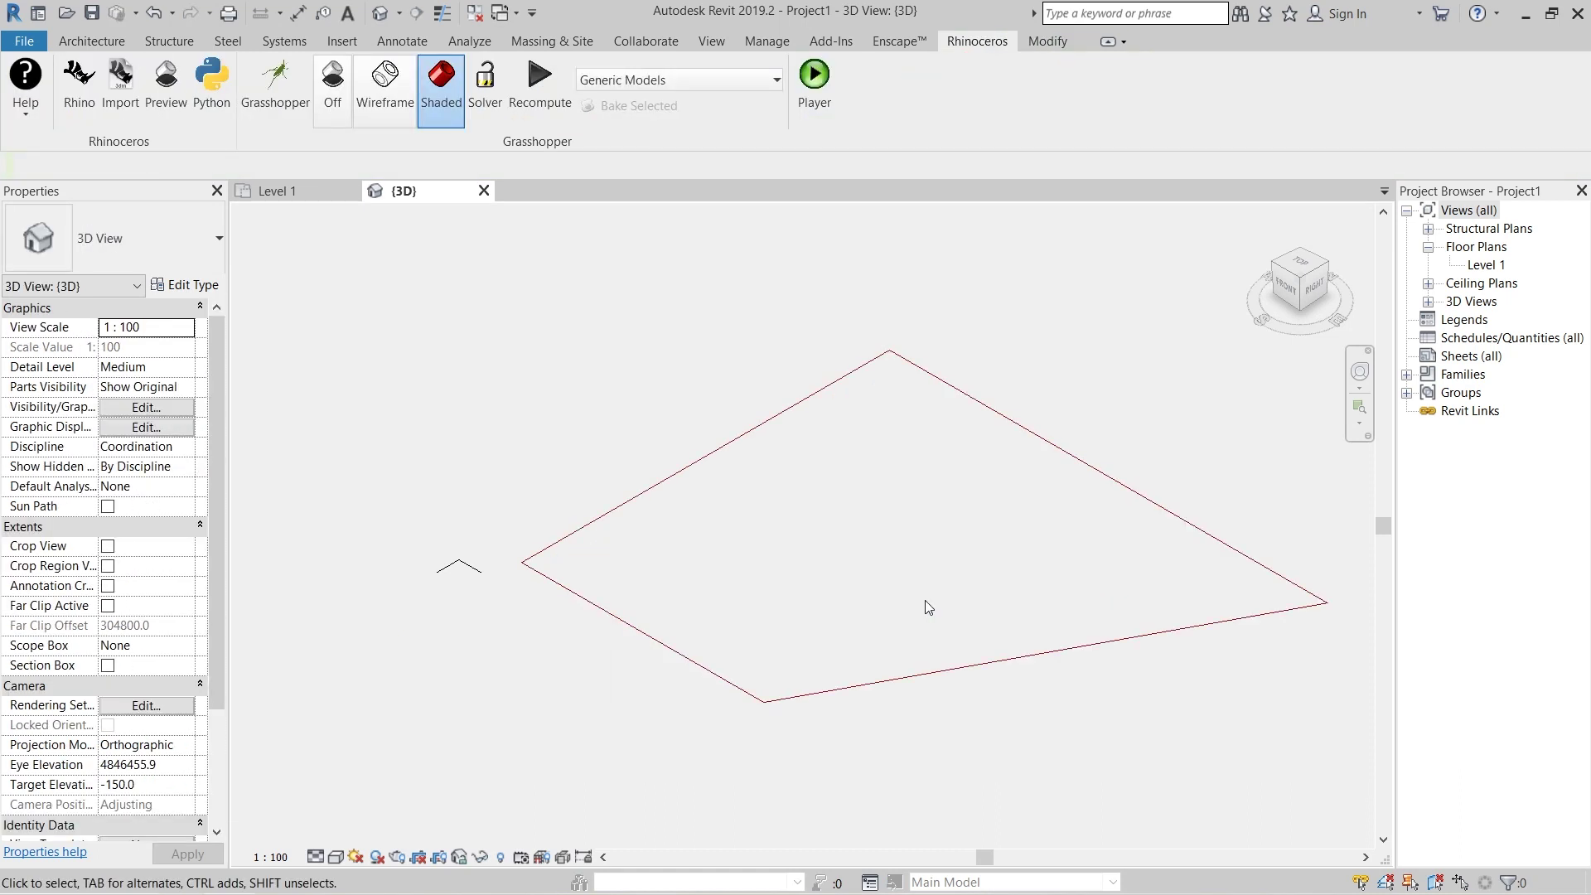
{"action": "left_click", "coordinate": [278, 96]}
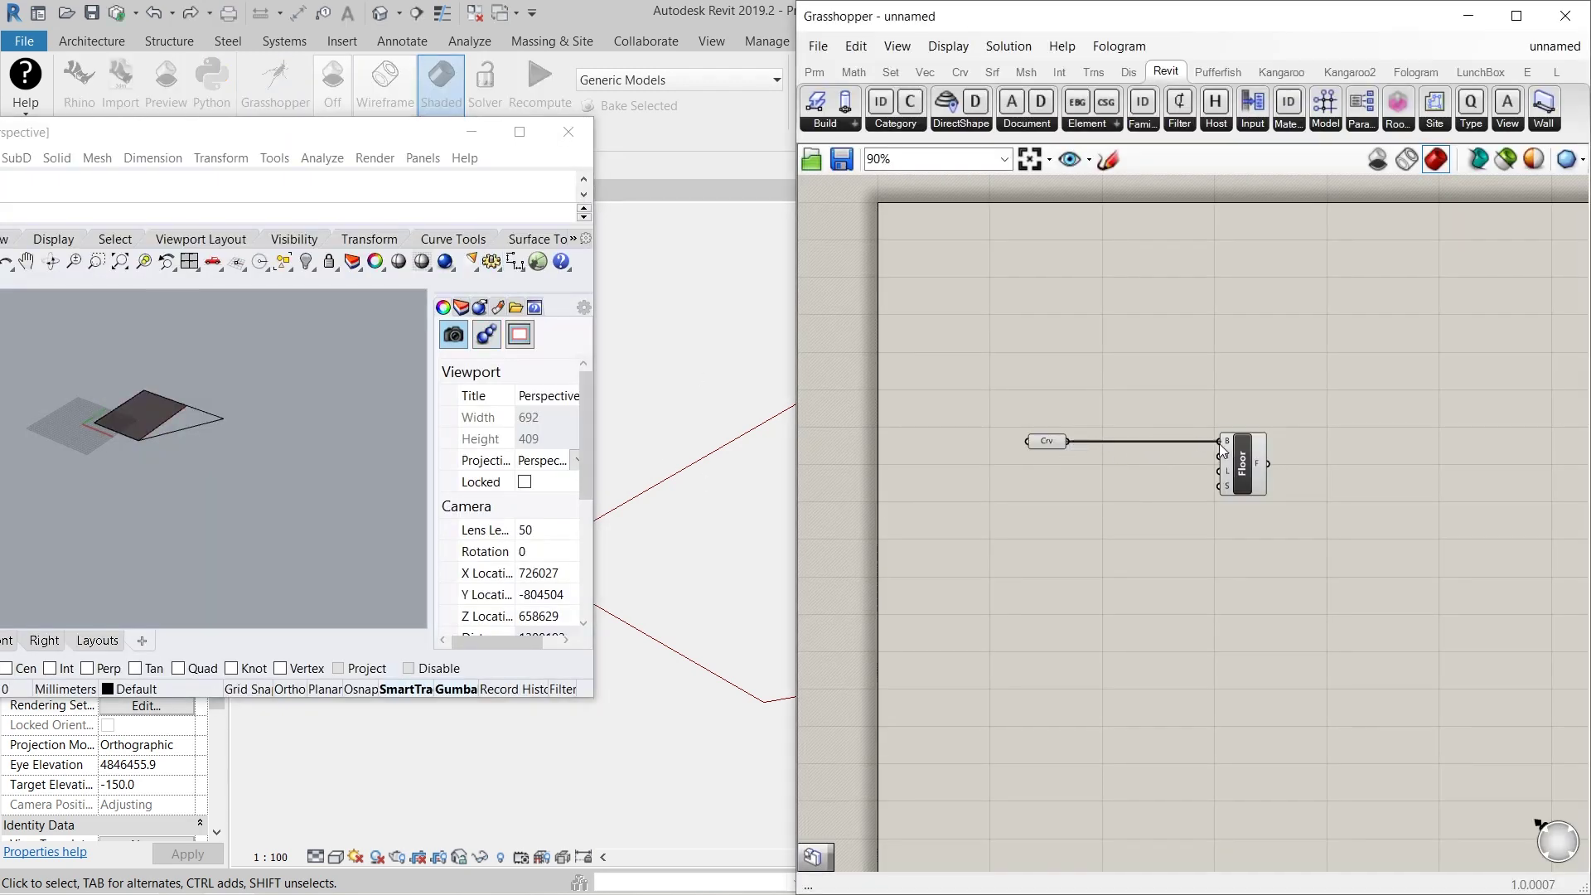
{"action": "left_click", "coordinate": [633, 320]}
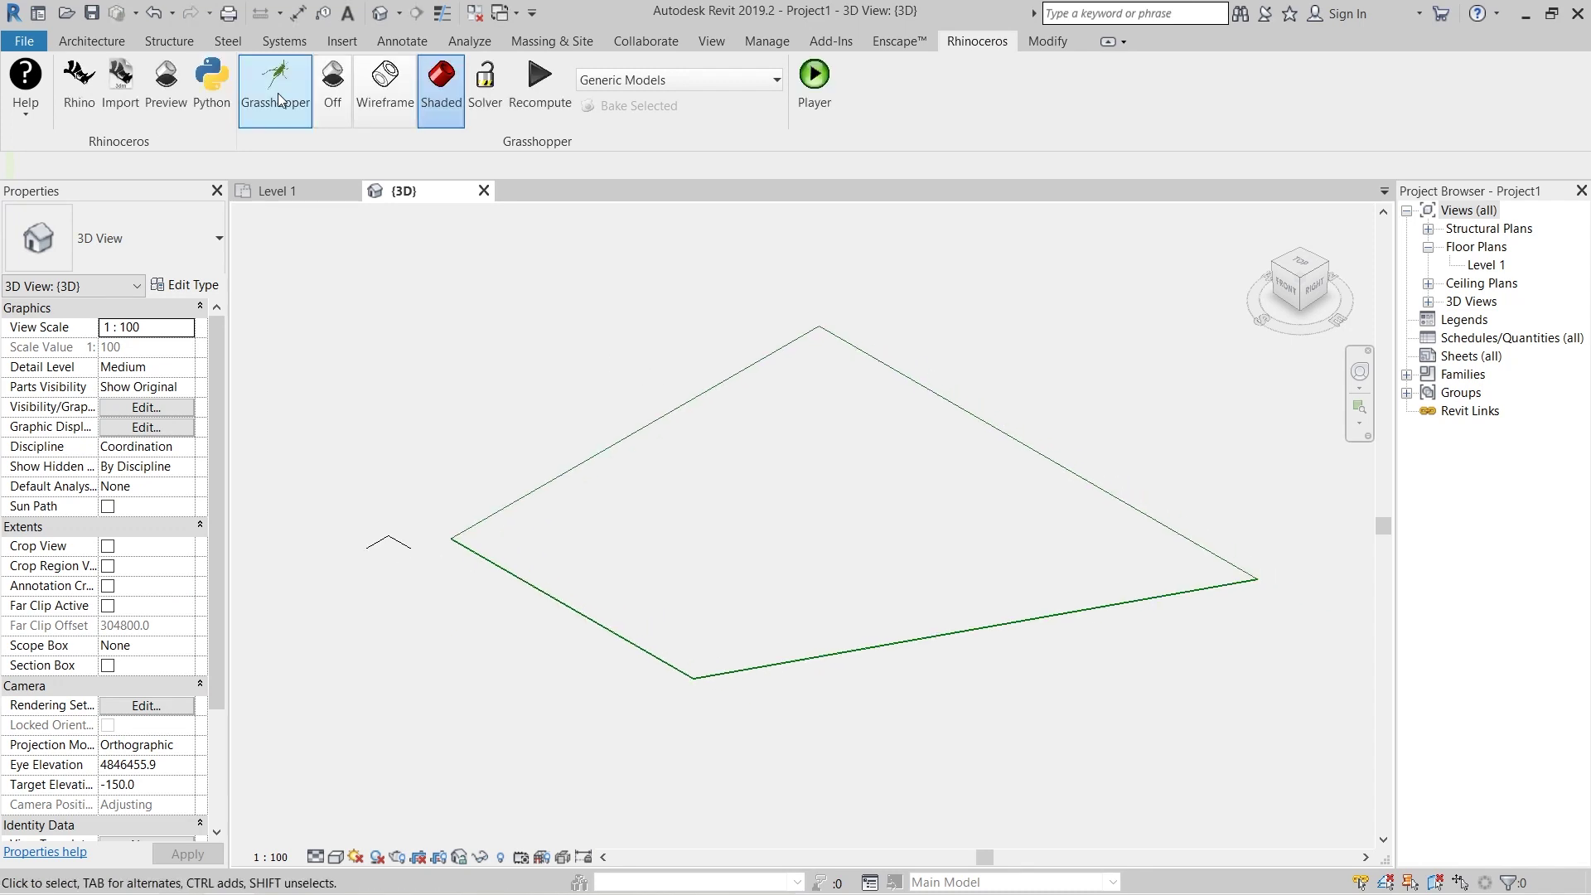
Return to Rhino, pull the stretched corner of the boundary curve back inward, and check the floor in Revit
{"action": "key", "text": "alt+Tab"}
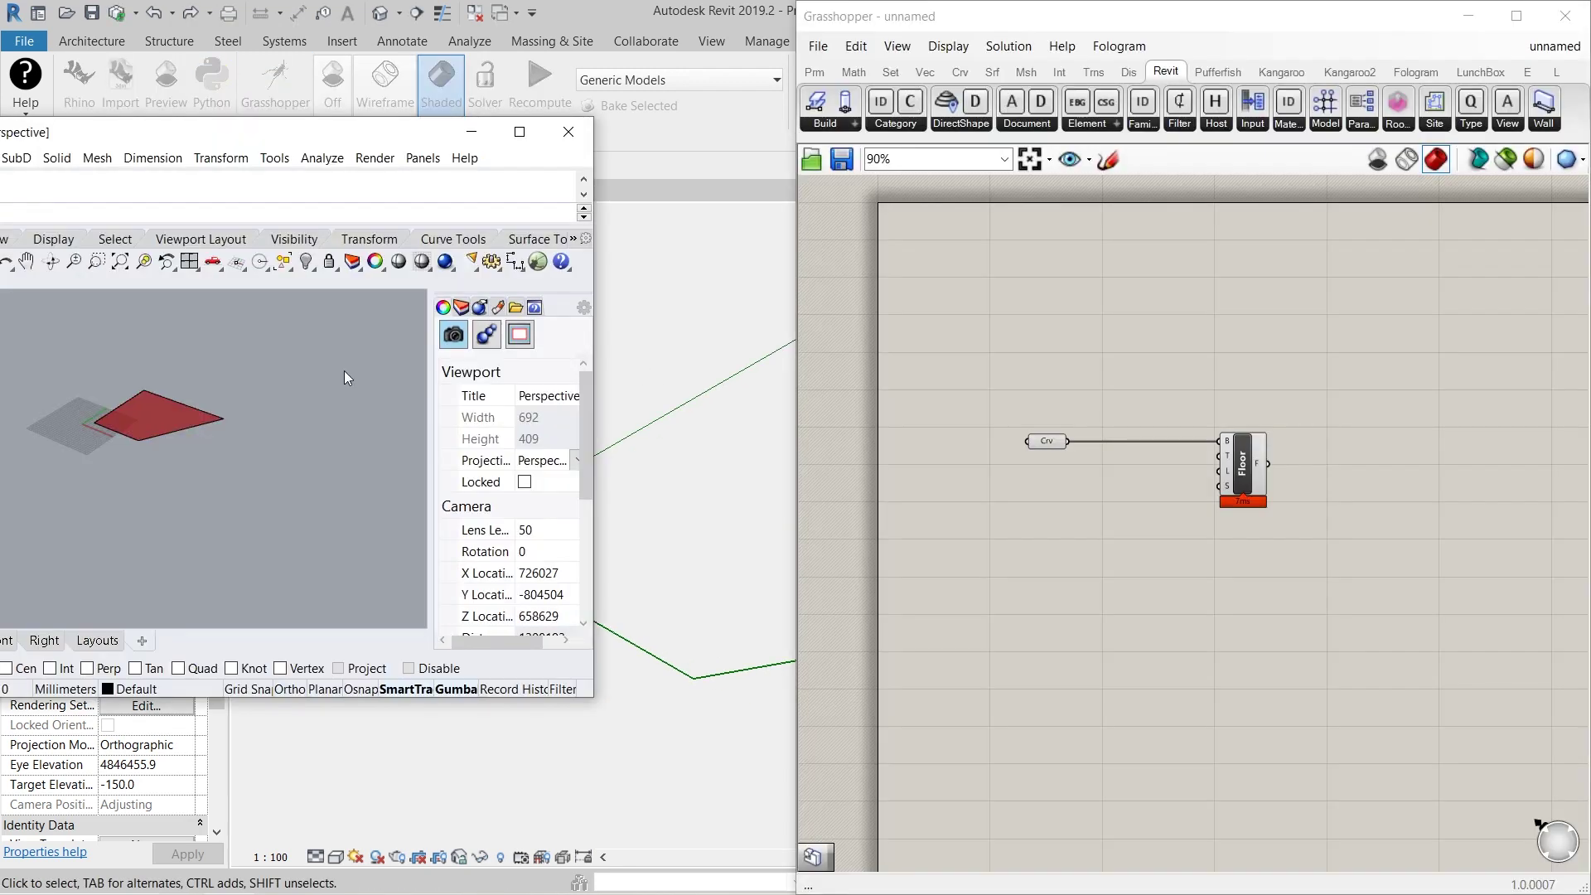
{"action": "left_click", "coordinate": [217, 397]}
{"action": "left_click_drag", "start_coordinate": [260, 439], "coordinate": [205, 418]}
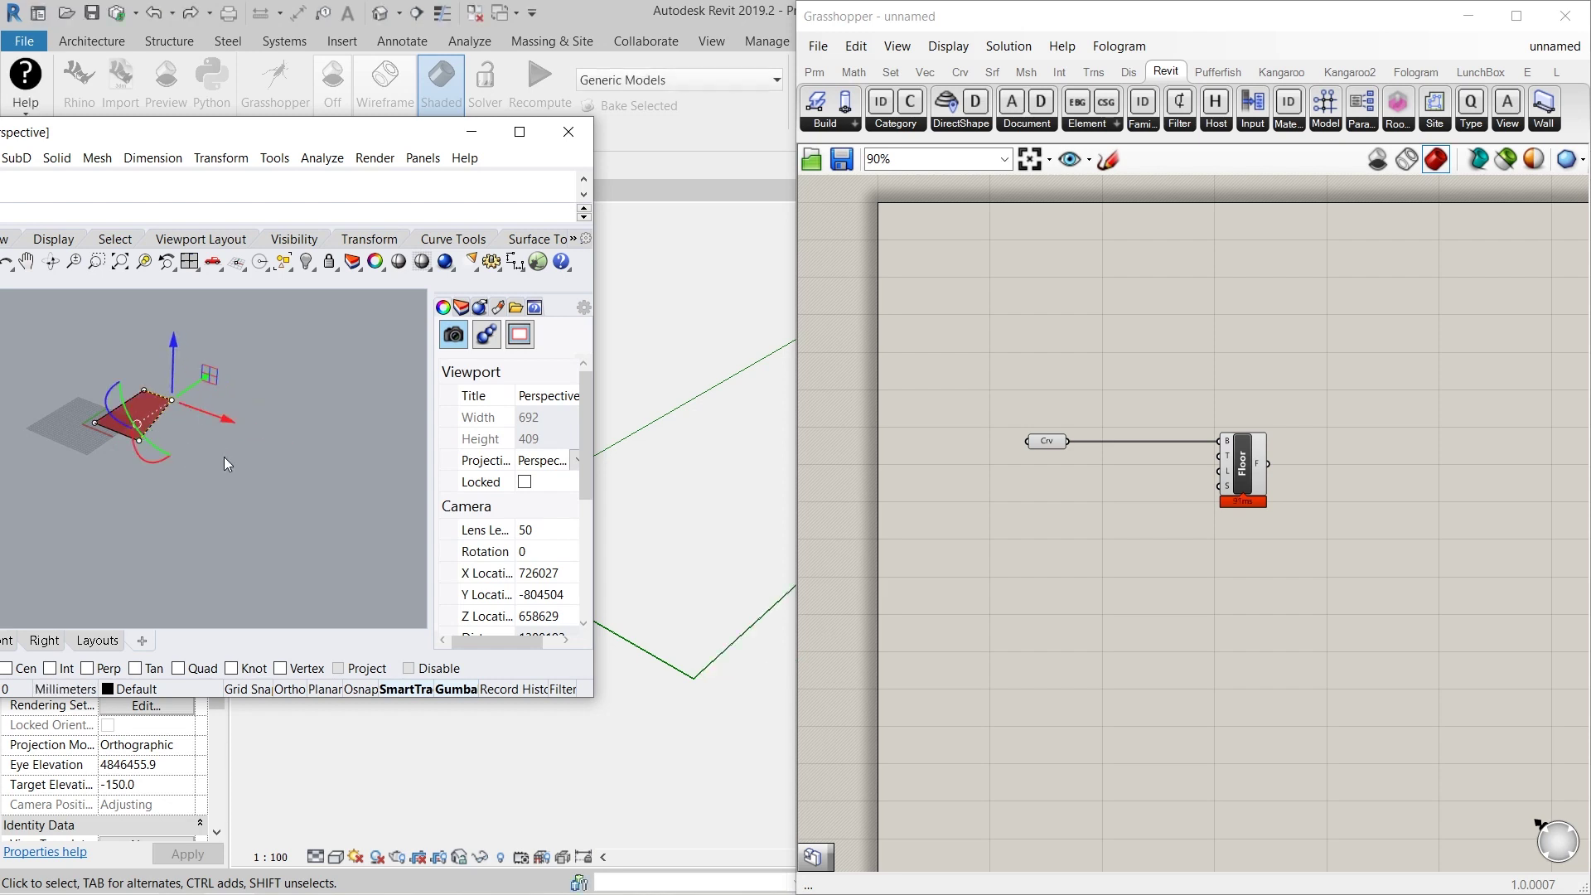
{"action": "left_click", "coordinate": [651, 362]}
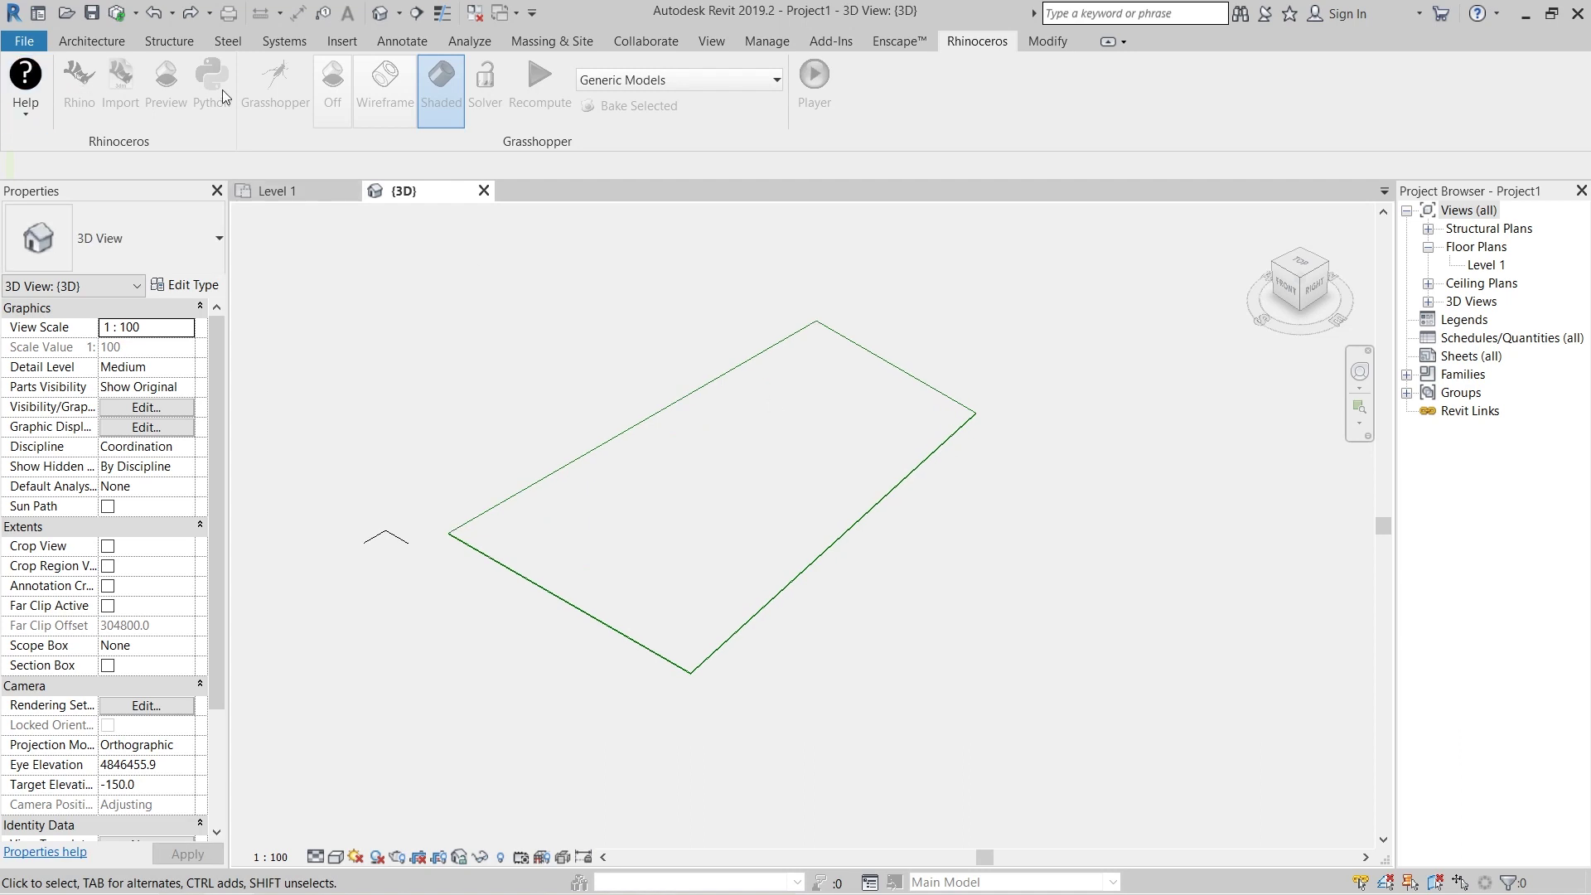
Reopen Grasshopper, add the Revit element Geometry component after the Floor component, and connect the Floor output to its E input
{"action": "left_click", "coordinate": [276, 88]}
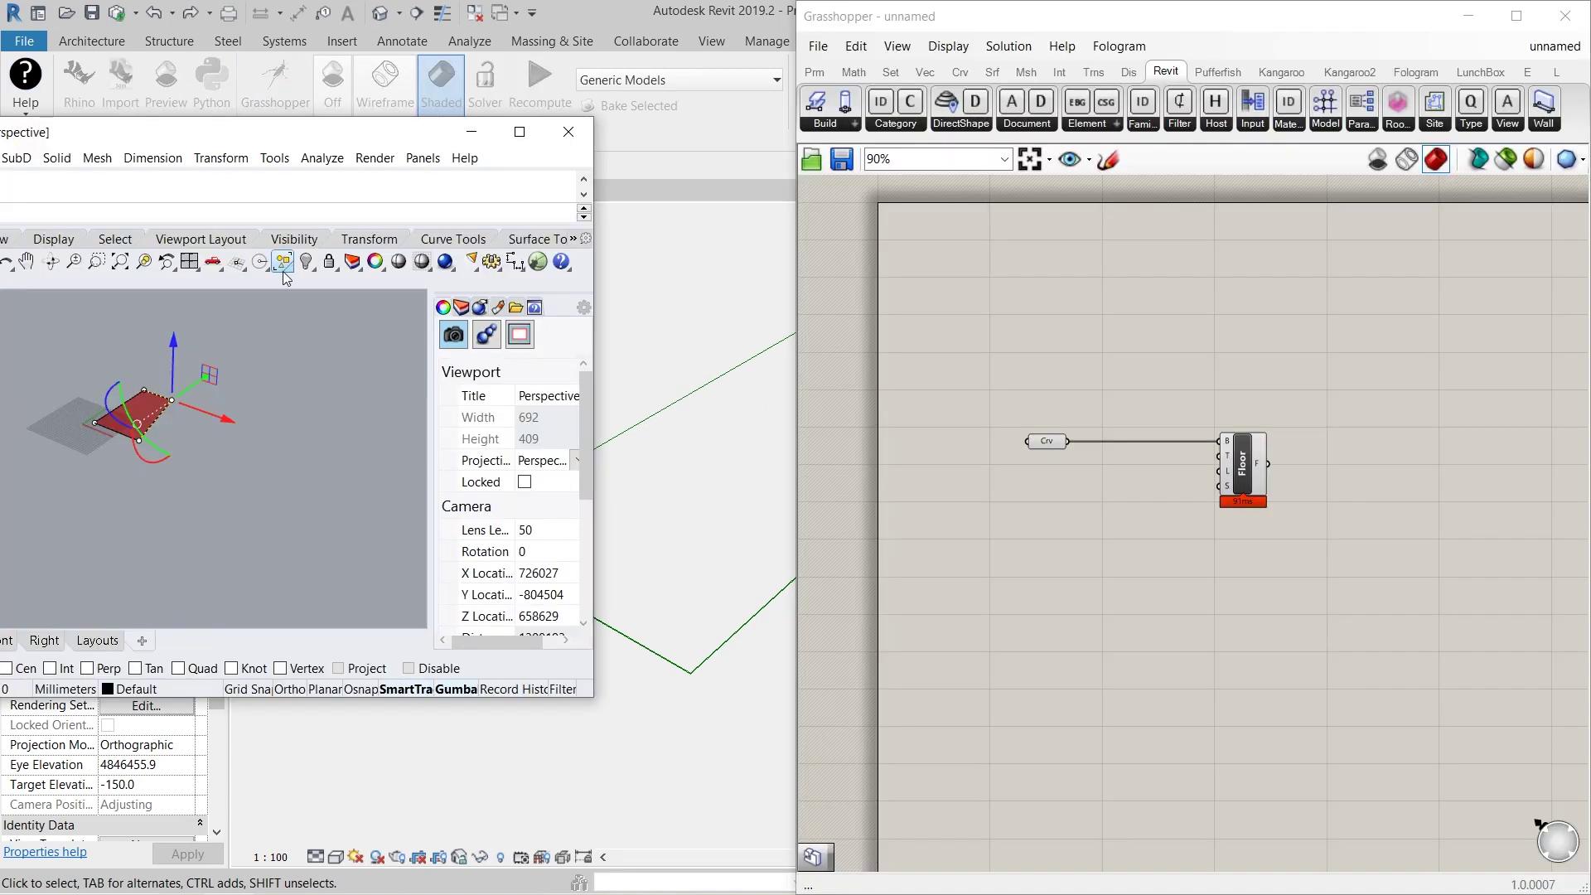
{"action": "left_click", "coordinate": [246, 412]}
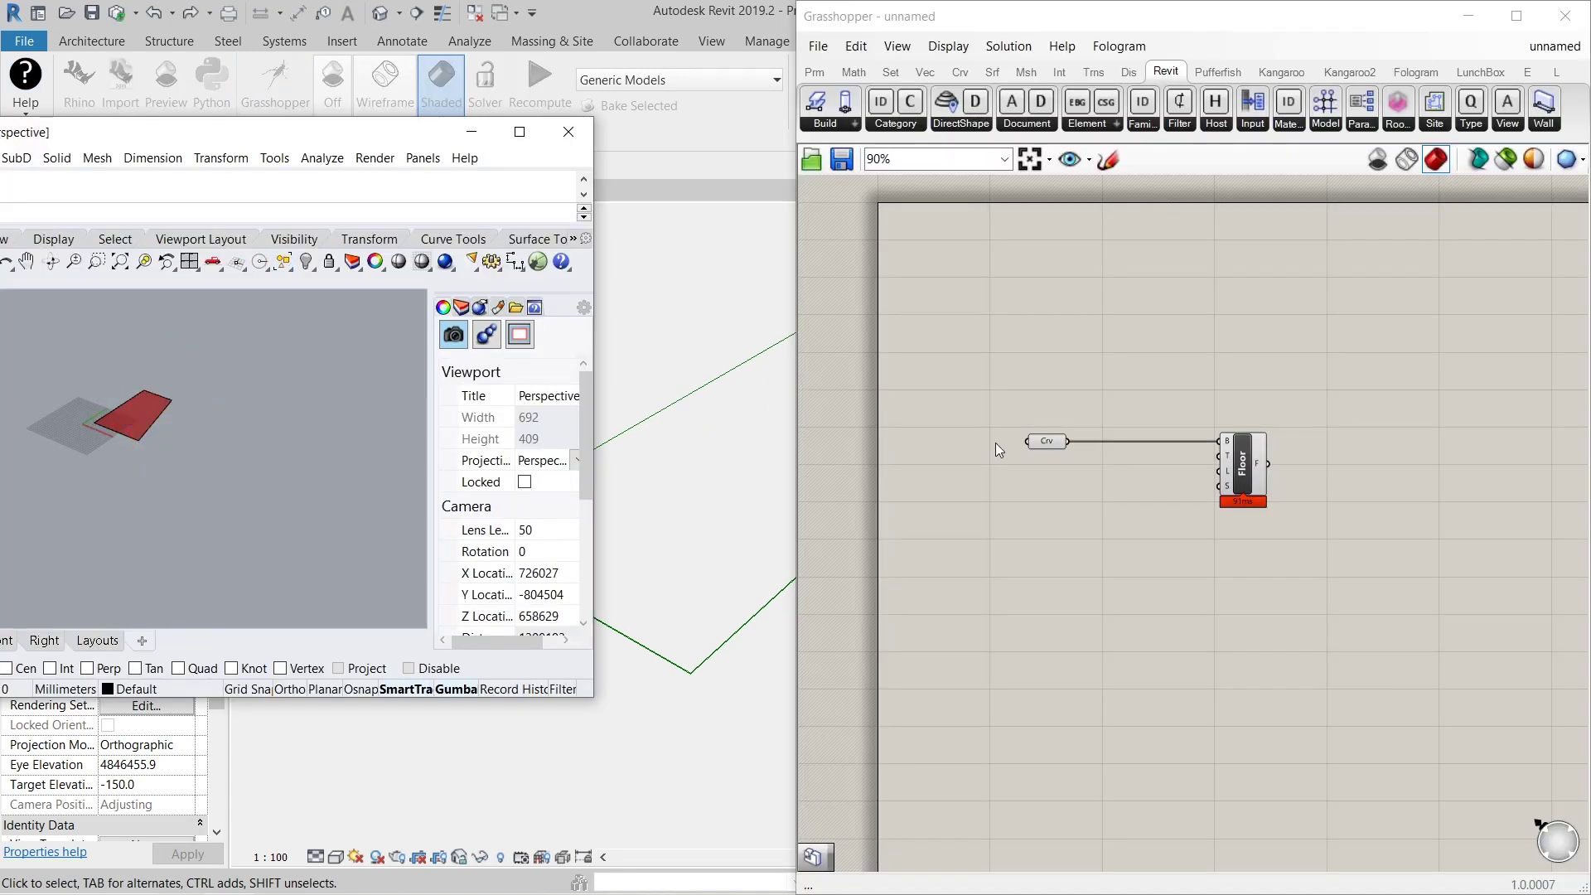
{"action": "scroll", "coordinate": [1130, 440], "scroll_direction": "up", "scroll_amount": 5}
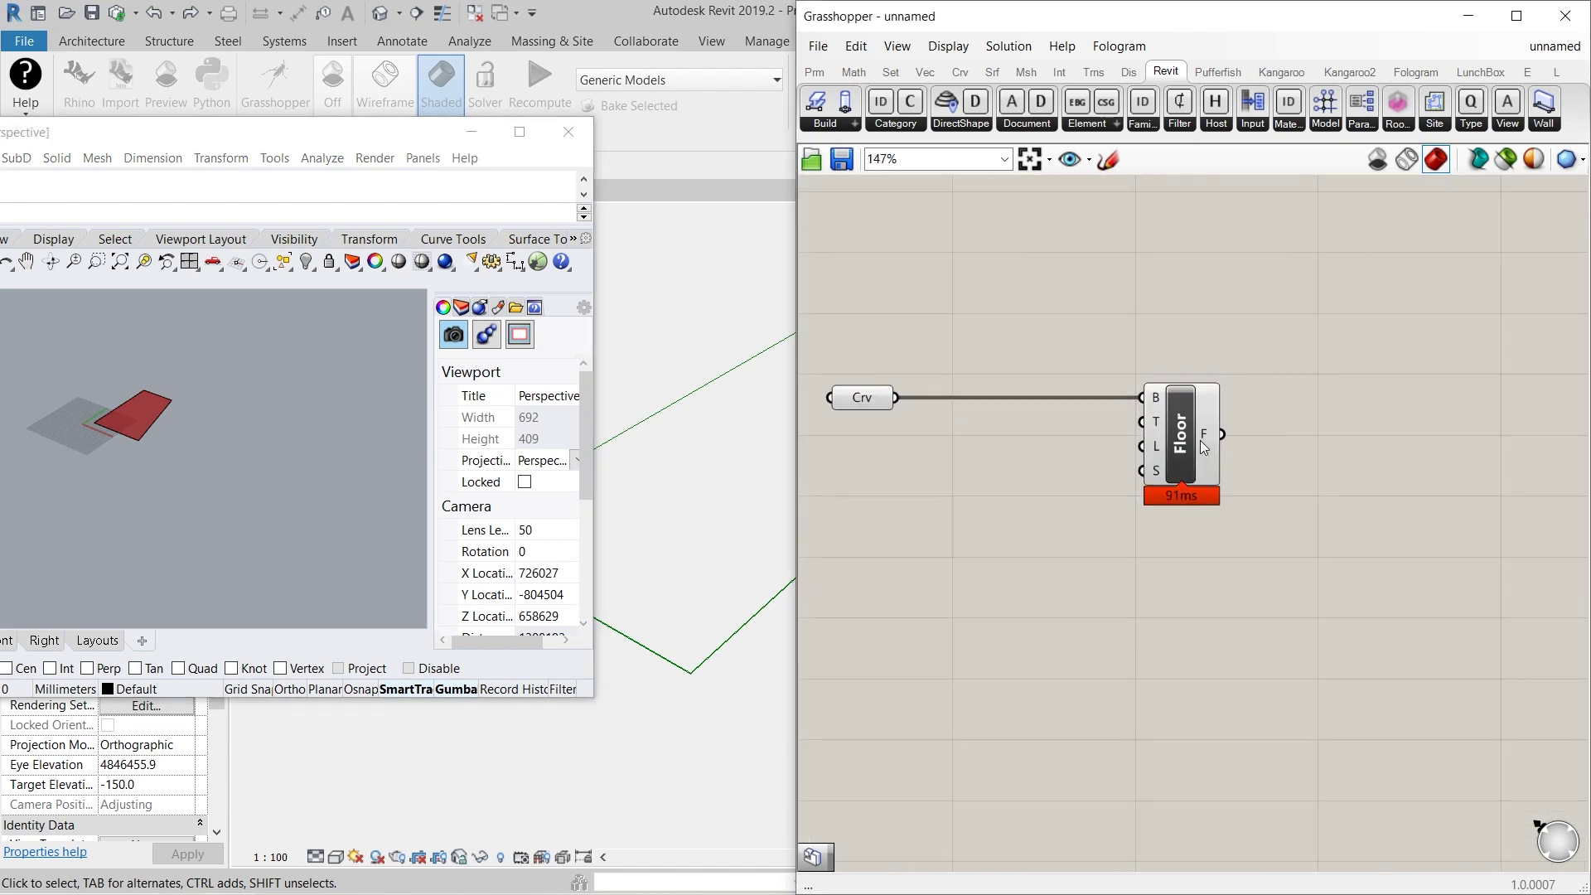
{"action": "scroll", "coordinate": [1193, 447], "scroll_direction": "down", "scroll_amount": 5}
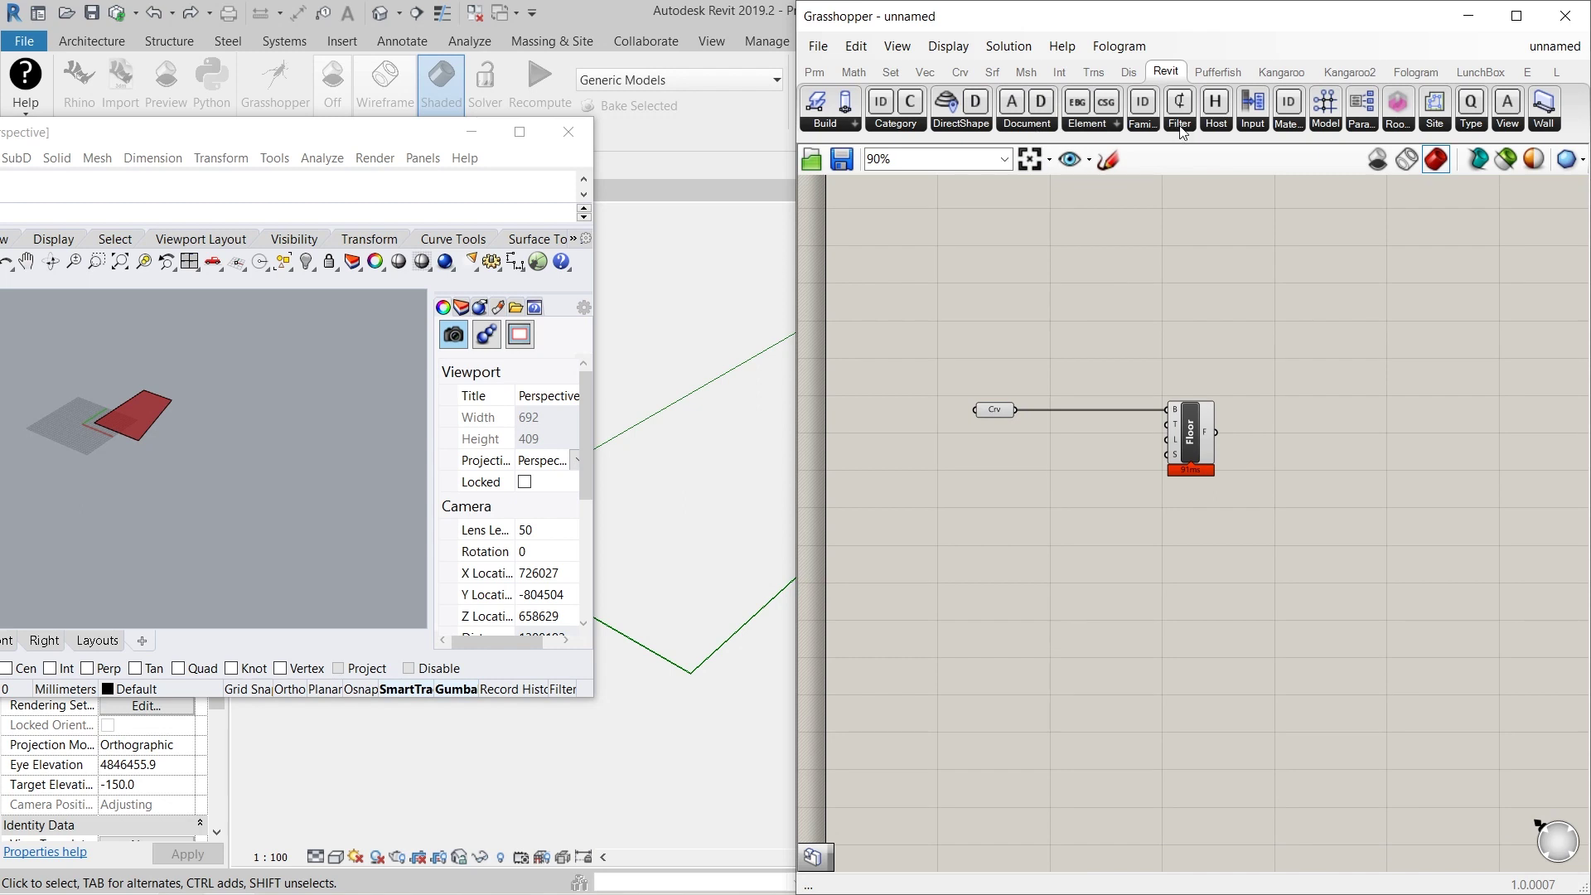
{"action": "left_click", "coordinate": [1140, 131]}
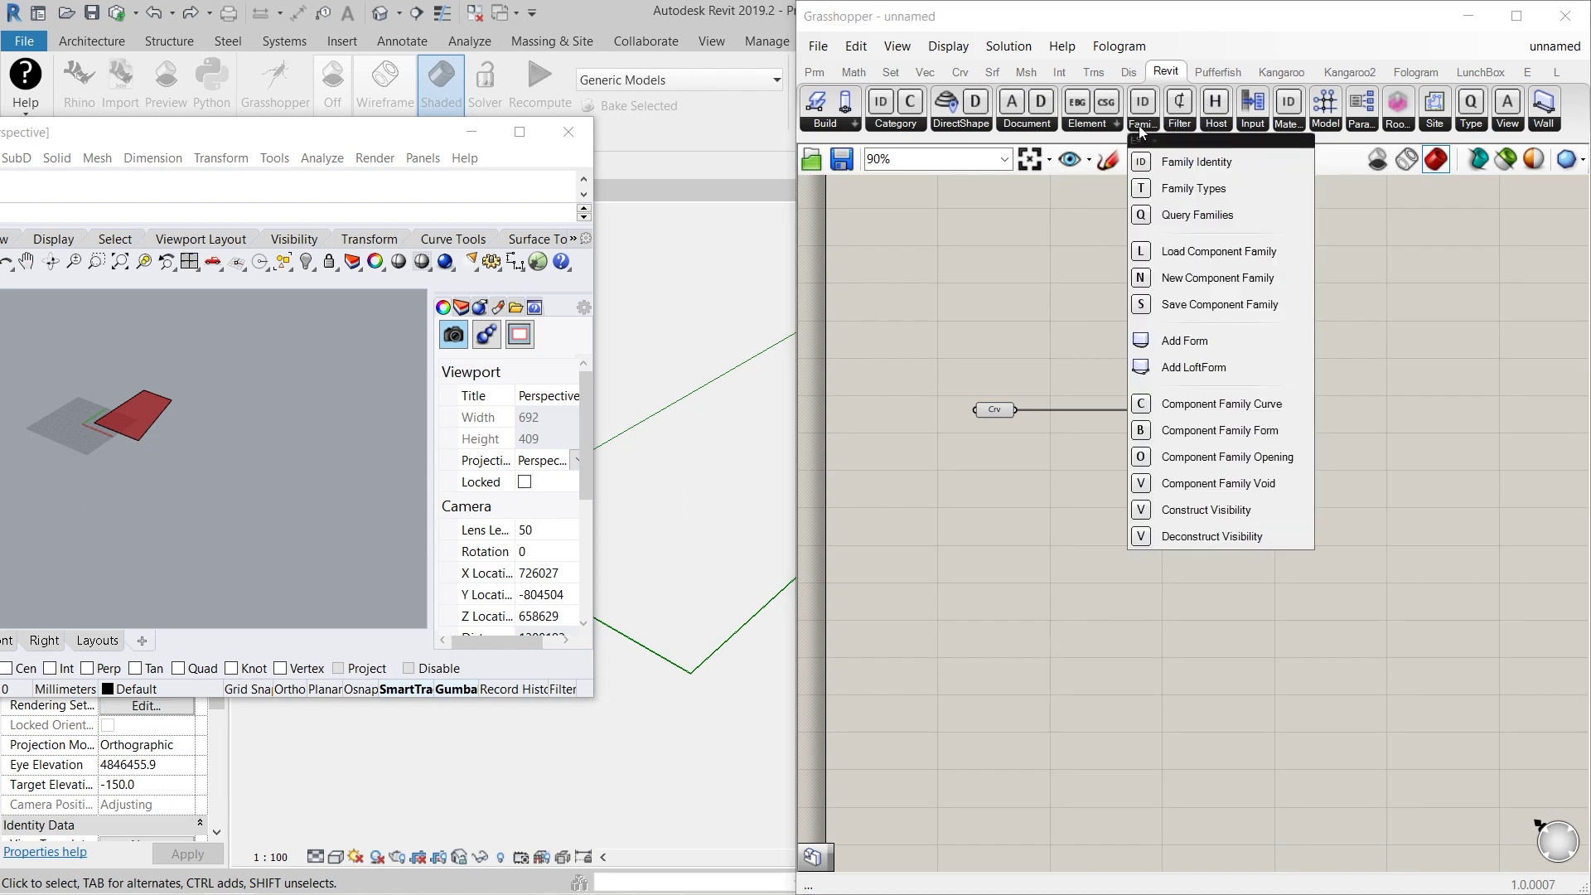
{"action": "left_click", "coordinate": [1105, 132]}
{"action": "left_click_drag", "start_coordinate": [1322, 188], "coordinate": [1328, 389]}
{"action": "left_click_drag", "start_coordinate": [1214, 432], "coordinate": [1359, 430]}
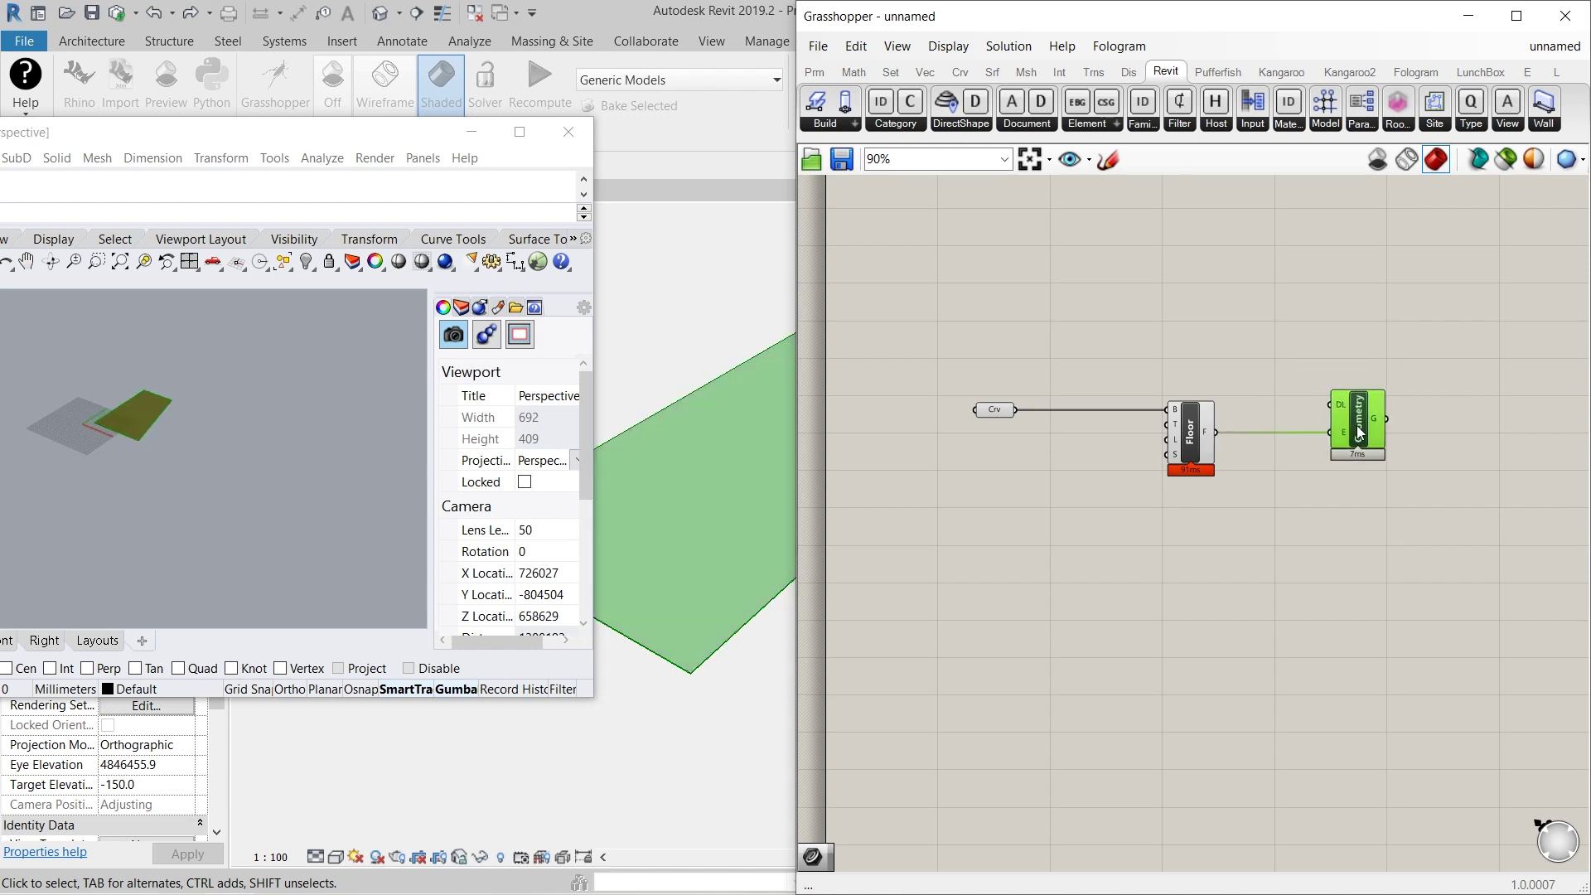
Bake the Geometry component's output into Rhino and select the baked floor solid in the Perspective viewport
{"action": "middle_click", "coordinate": [1363, 420]}
{"action": "left_click", "coordinate": [1404, 457]}
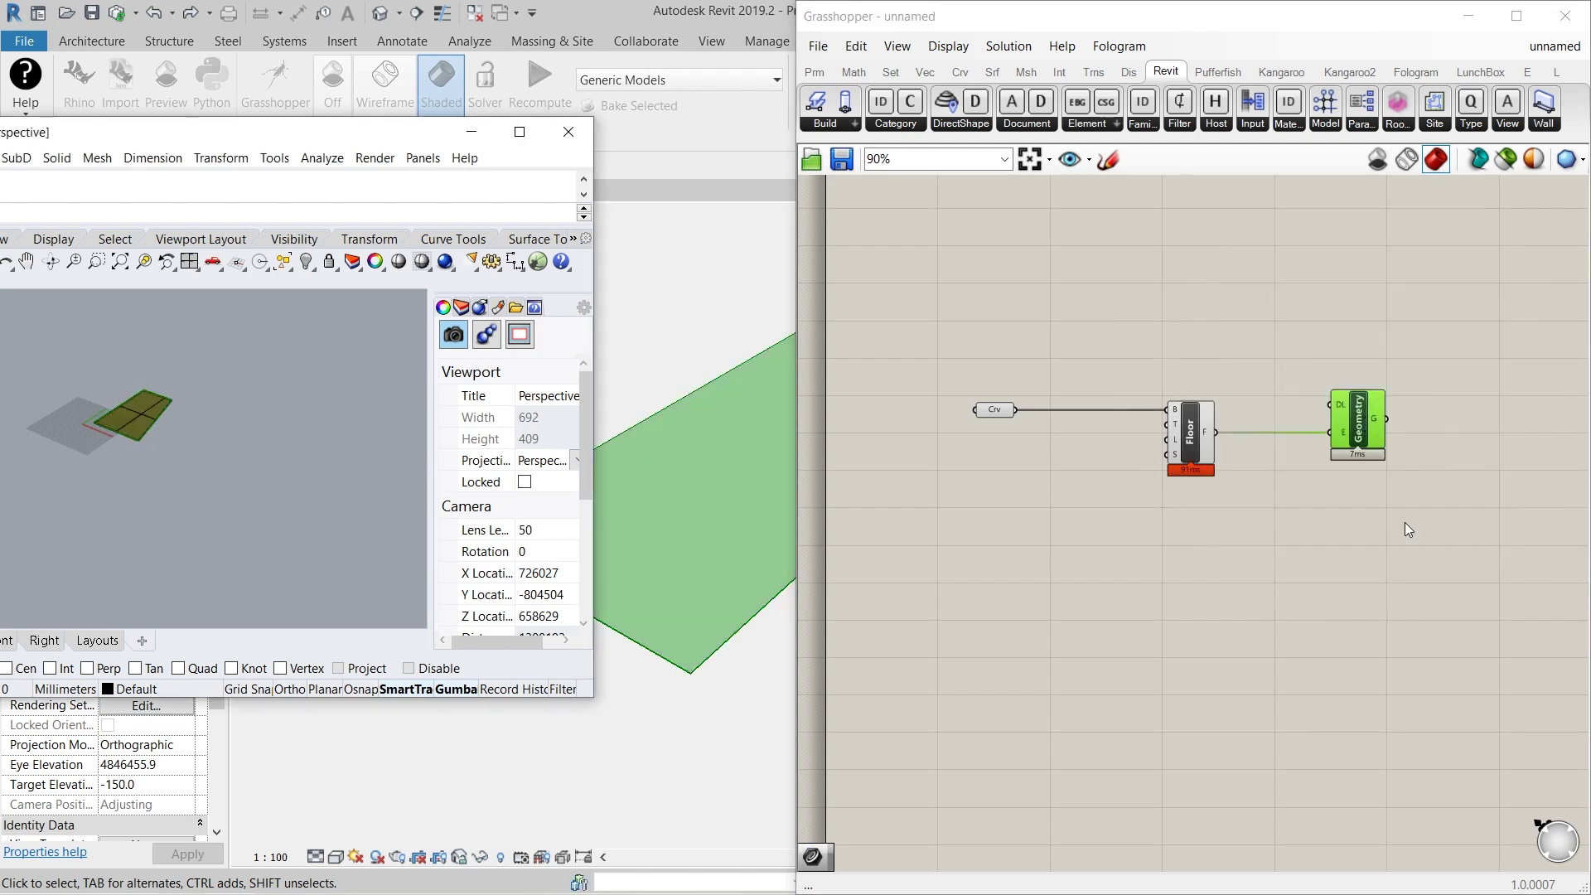
{"action": "left_click", "coordinate": [1405, 524]}
{"action": "left_click", "coordinate": [206, 437]}
{"action": "scroll", "coordinate": [147, 440], "scroll_direction": "down", "scroll_amount": 4}
{"action": "scroll", "coordinate": [159, 433], "scroll_direction": "up", "scroll_amount": 10}
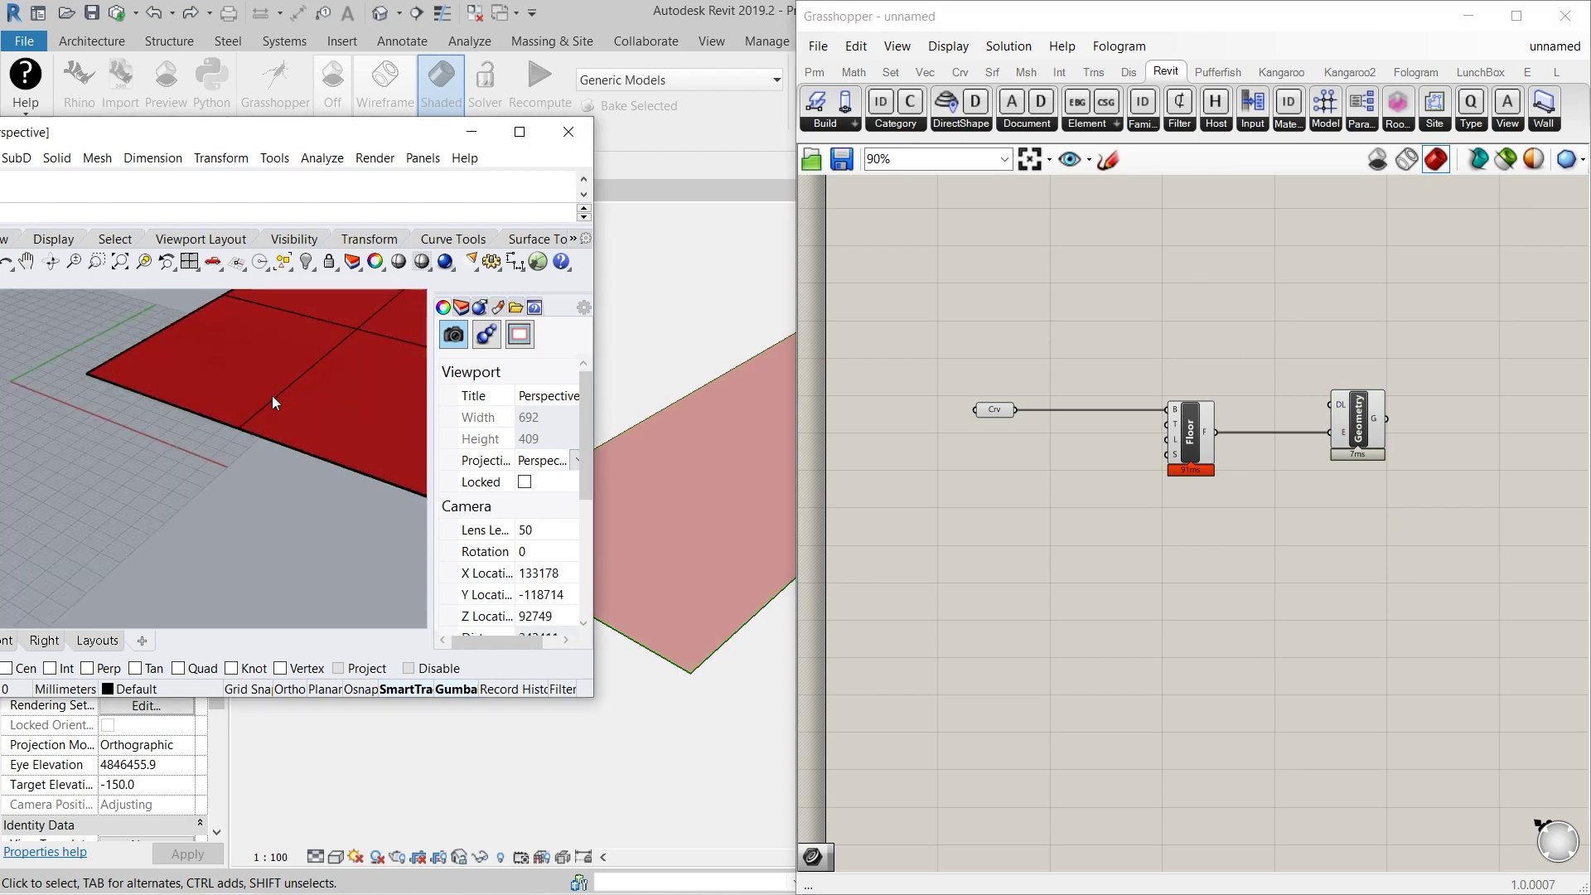
{"action": "left_click", "coordinate": [275, 394]}
{"action": "scroll", "coordinate": [51, 545], "scroll_direction": "down", "scroll_amount": 6}
{"action": "scroll", "coordinate": [68, 537], "scroll_direction": "up", "scroll_amount": 2}
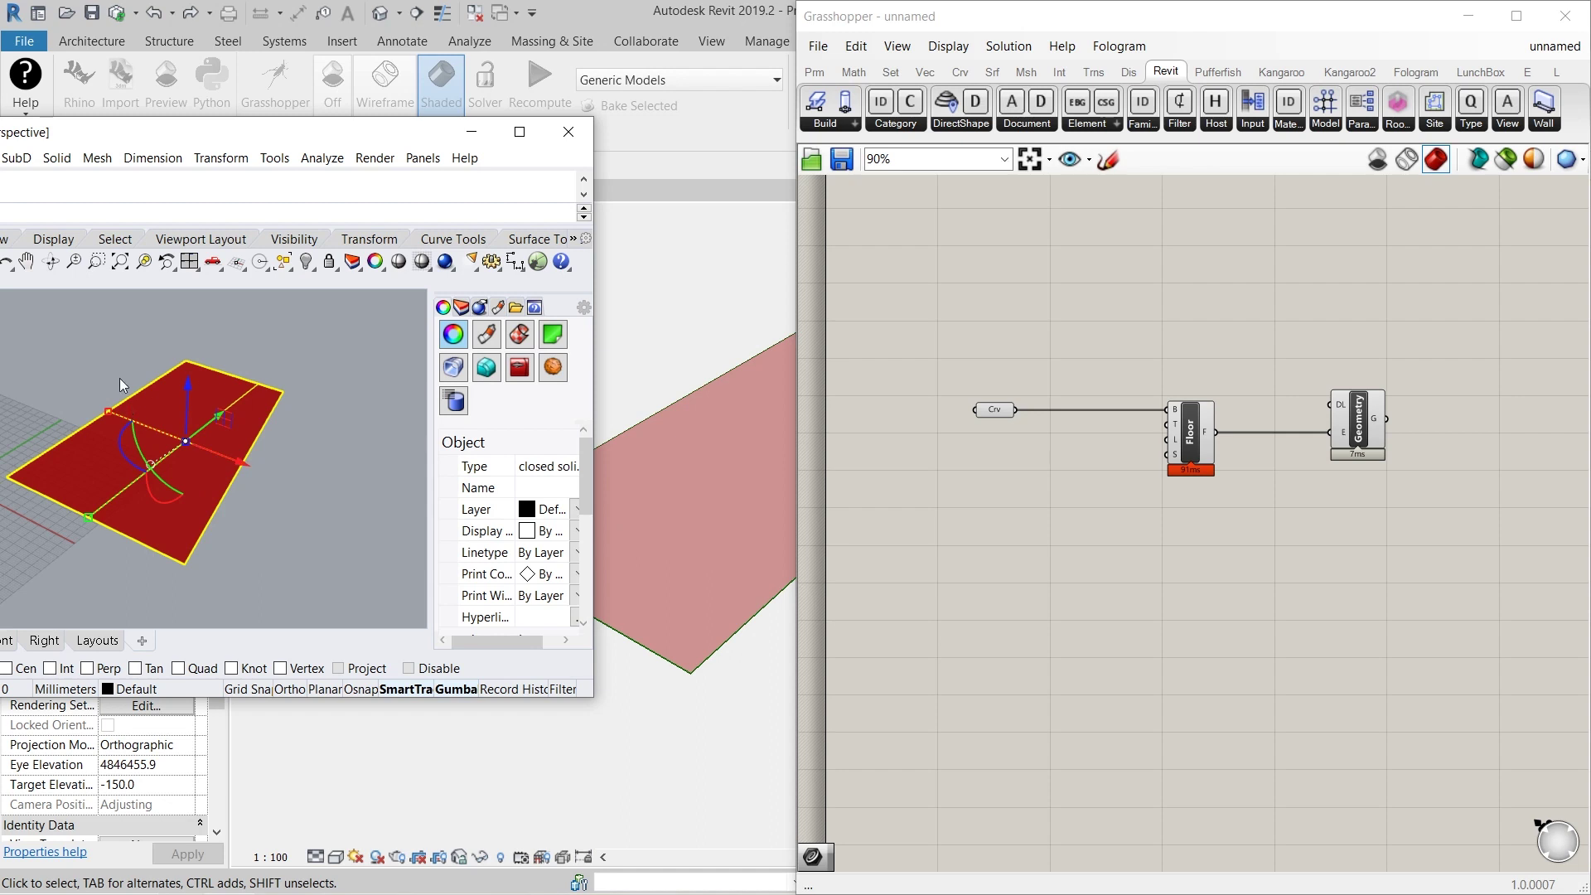
Enlarge the Rhino window, deselect the baked floor, and view the solid from another angle in the Perspective viewport
{"action": "right_click_drag", "start_coordinate": [92, 444], "coordinate": [210, 440], "text": "shift"}
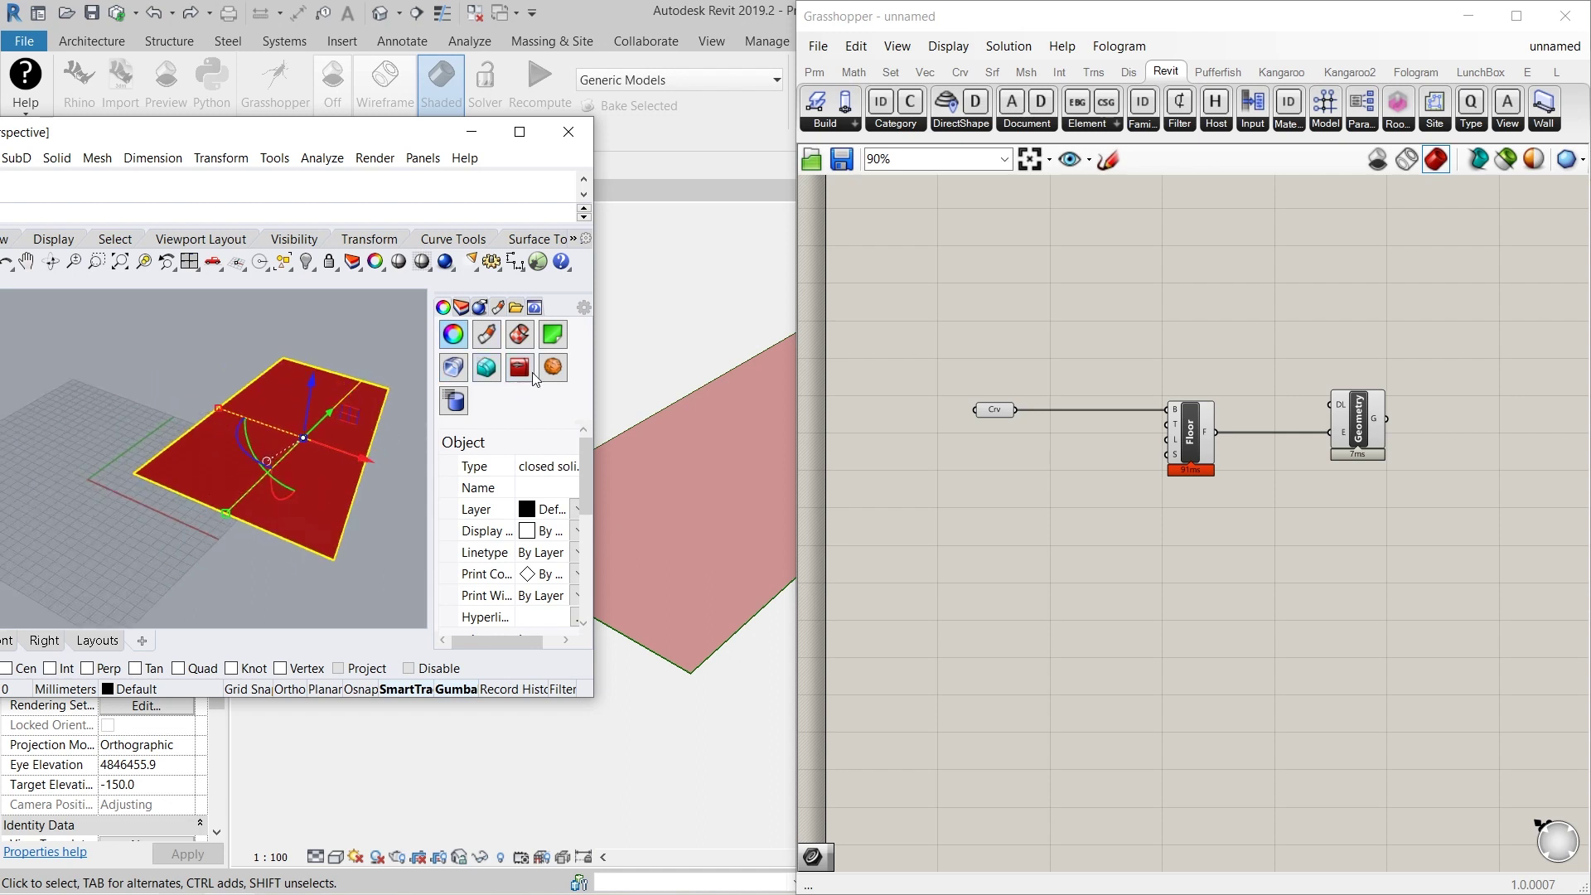
{"action": "left_click_drag", "start_coordinate": [592, 695], "coordinate": [737, 741]}
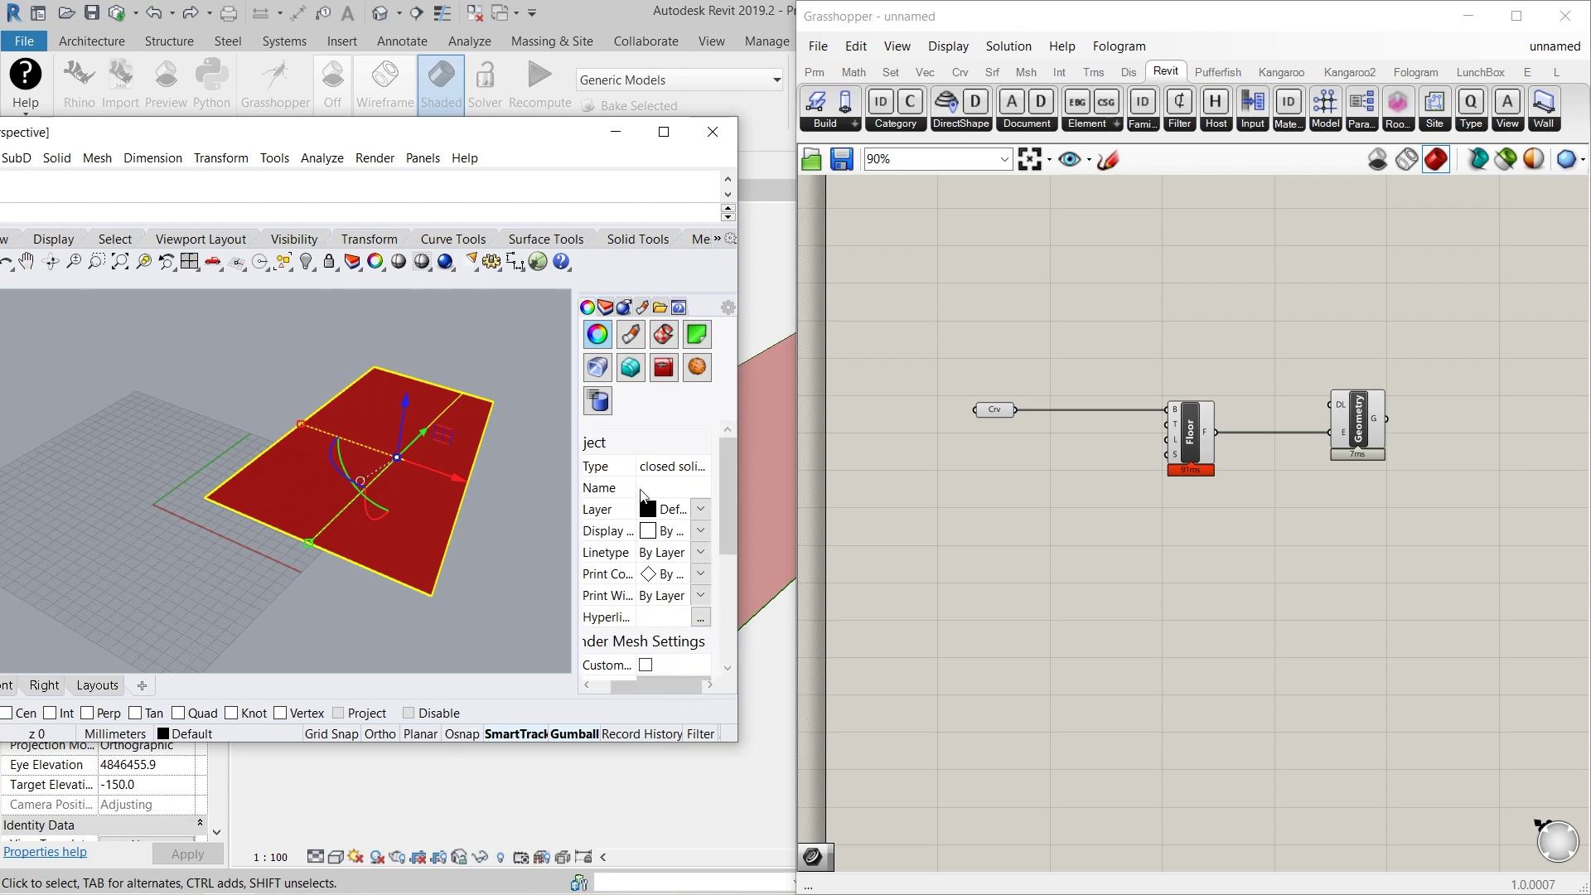
{"action": "left_click", "coordinate": [519, 519]}
{"action": "right_click_drag", "start_coordinate": [519, 519], "coordinate": [300, 465]}
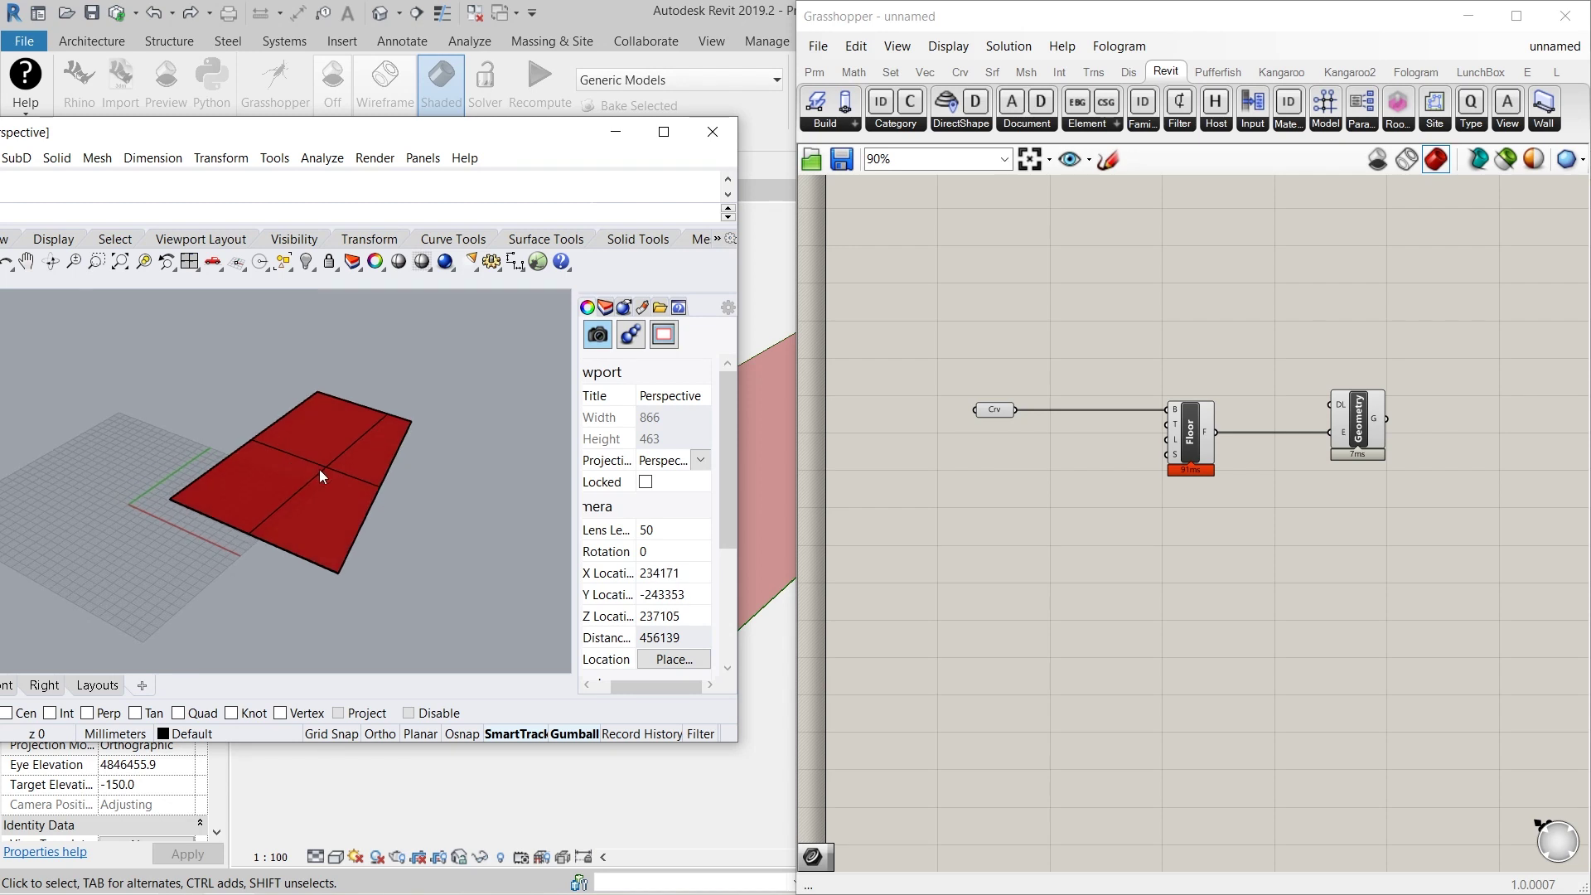
{"action": "left_click_drag", "start_coordinate": [197, 135], "coordinate": [255, 148]}
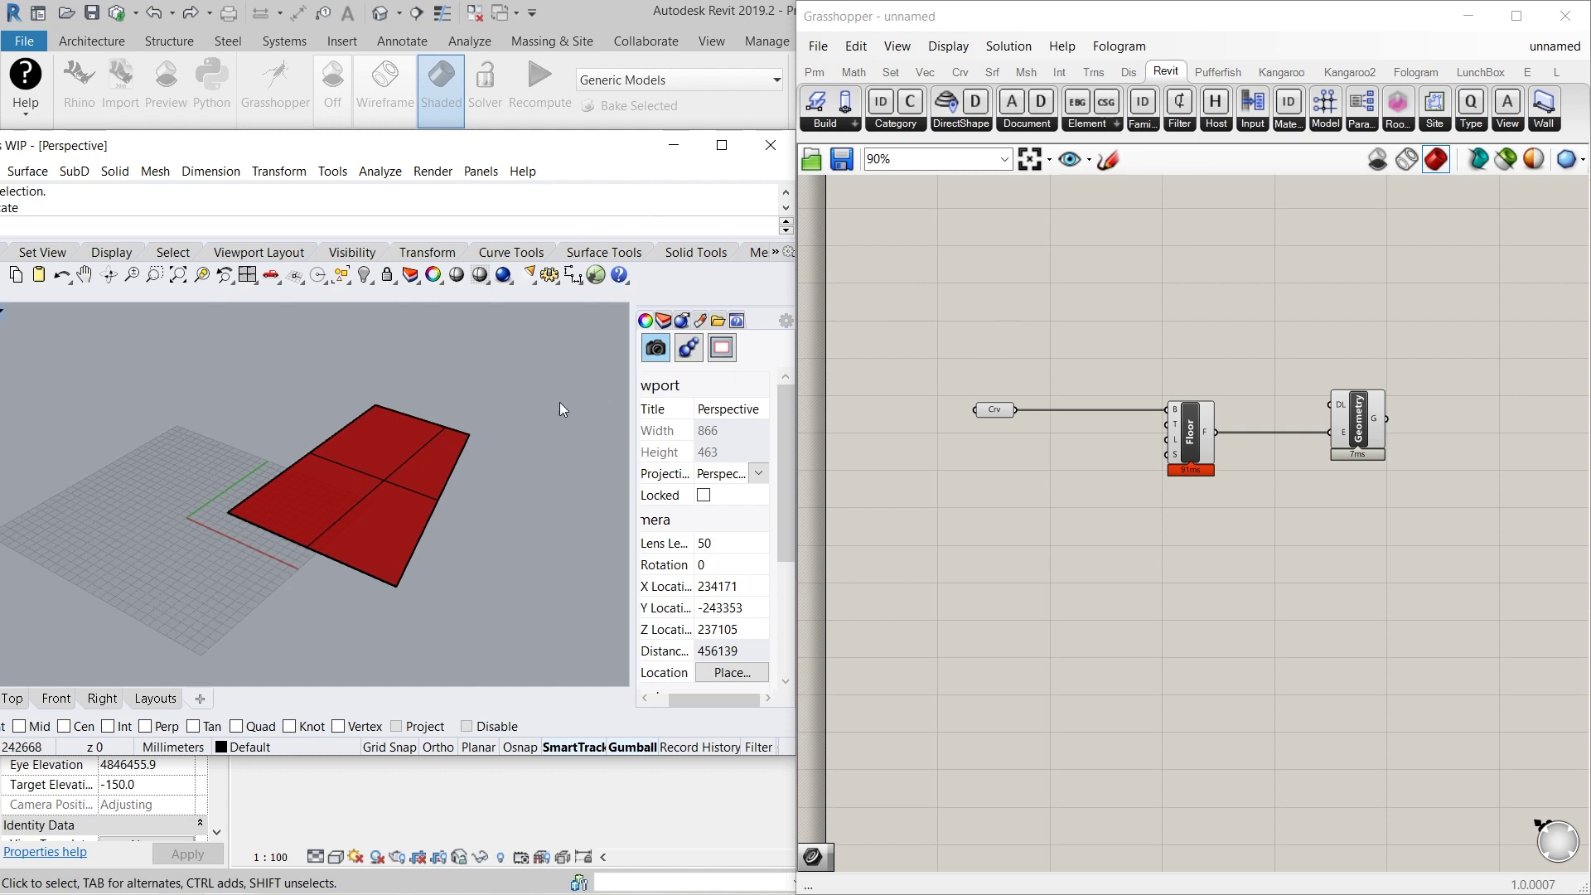
Close the Rhino and Grasshopper windows and minimize Revit to reveal the desktop
{"action": "left_click", "coordinate": [772, 147]}
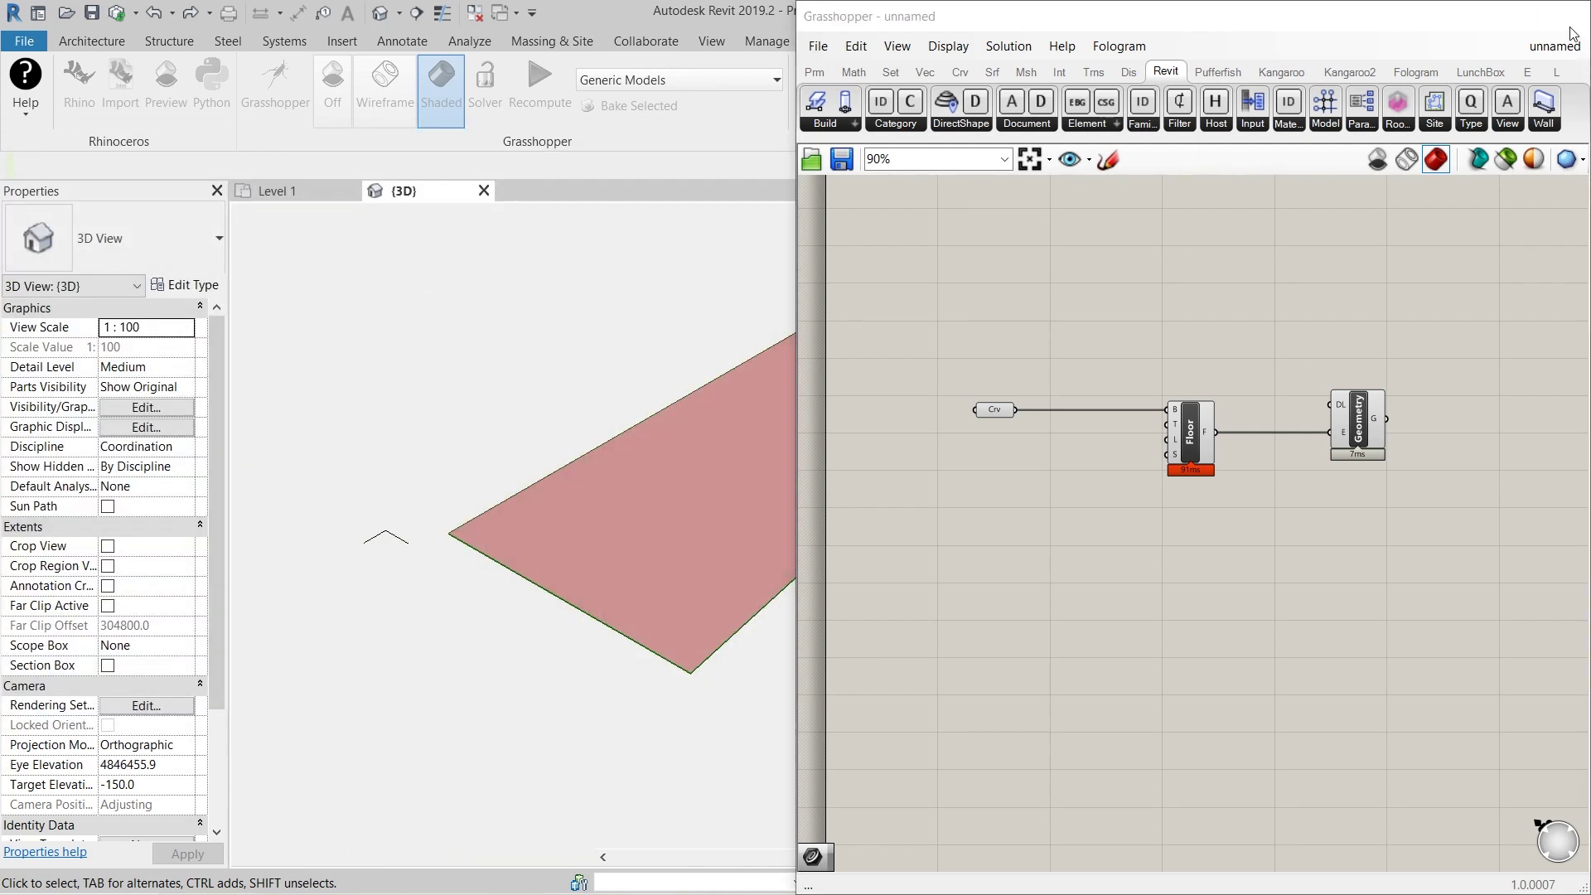
{"action": "left_click", "coordinate": [1565, 17]}
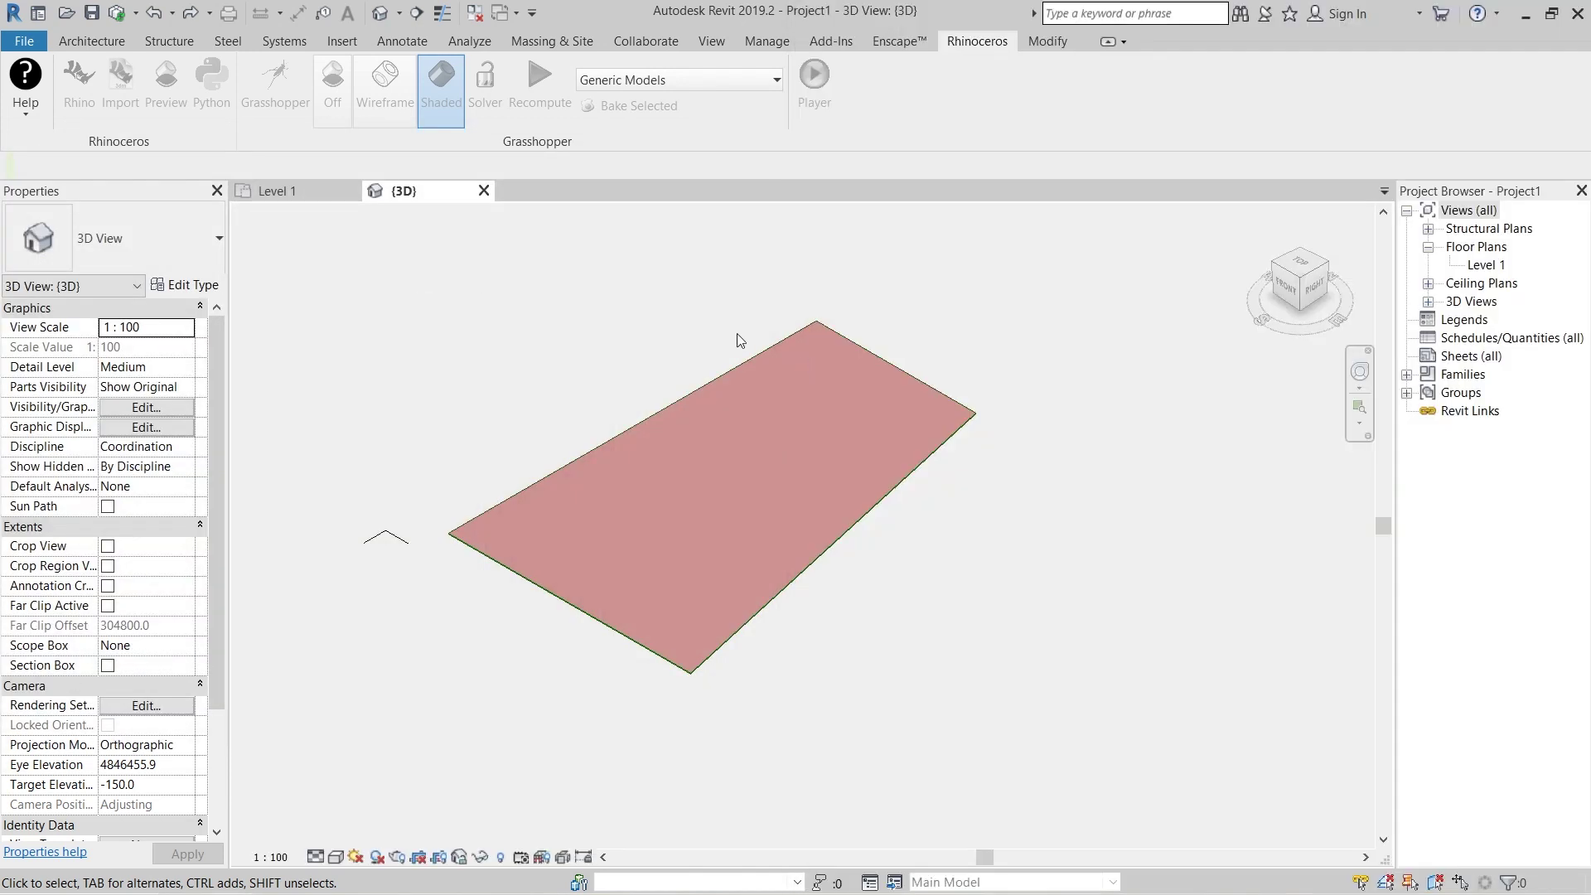
{"action": "left_click", "coordinate": [1527, 15]}
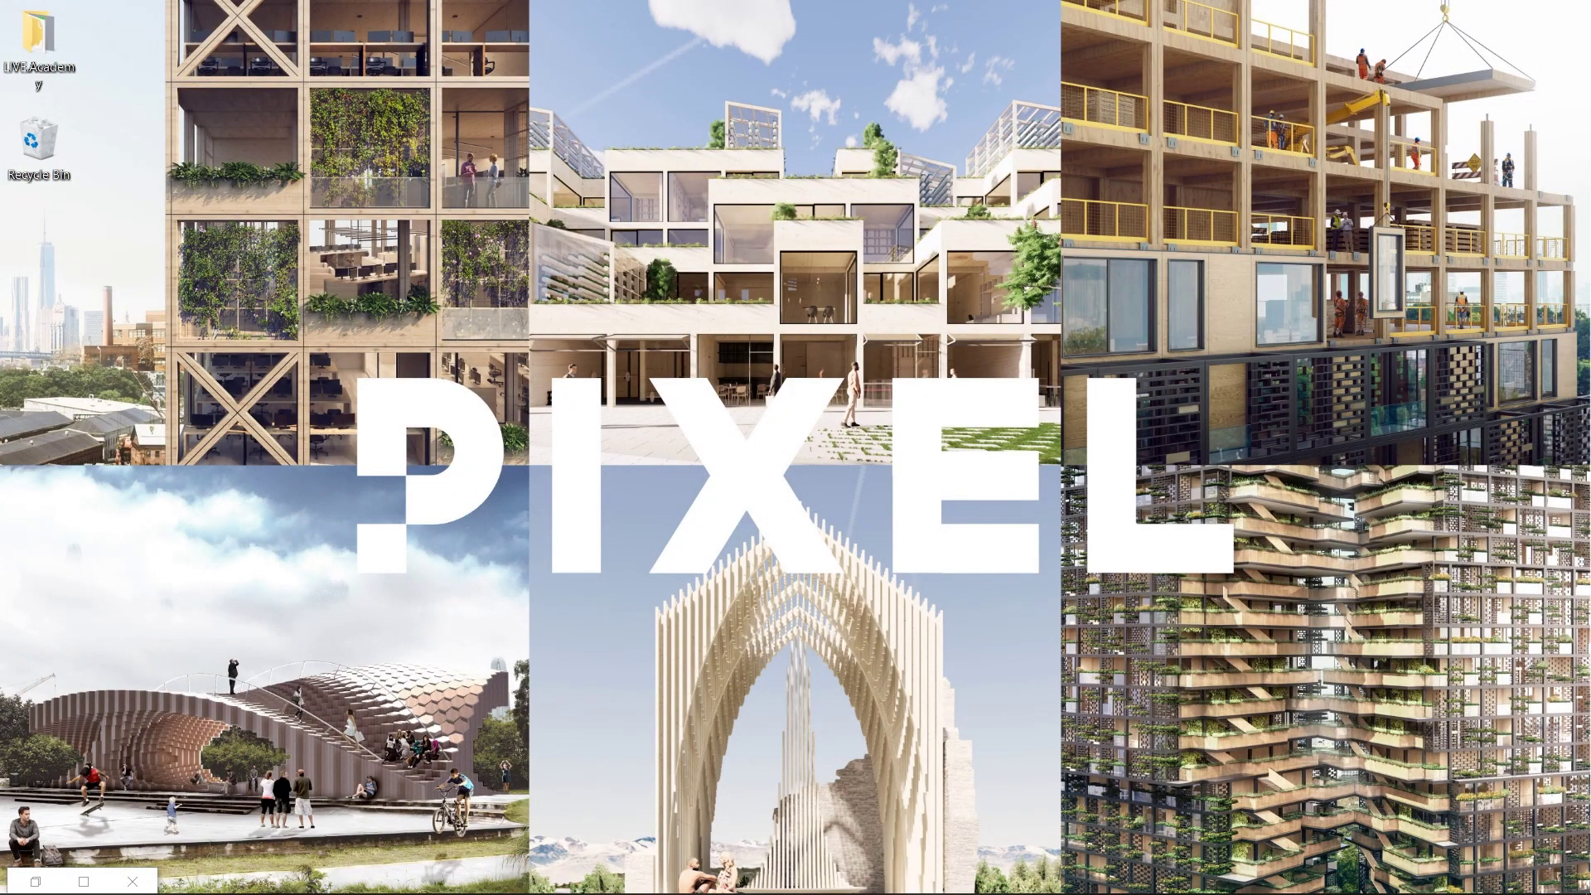
Switch to Chrome and open the Pixel Facade project from the PIXEL website's home page
{"action": "mouse_move", "coordinate": [486, 883]}
{"action": "left_click", "coordinate": [486, 884]}
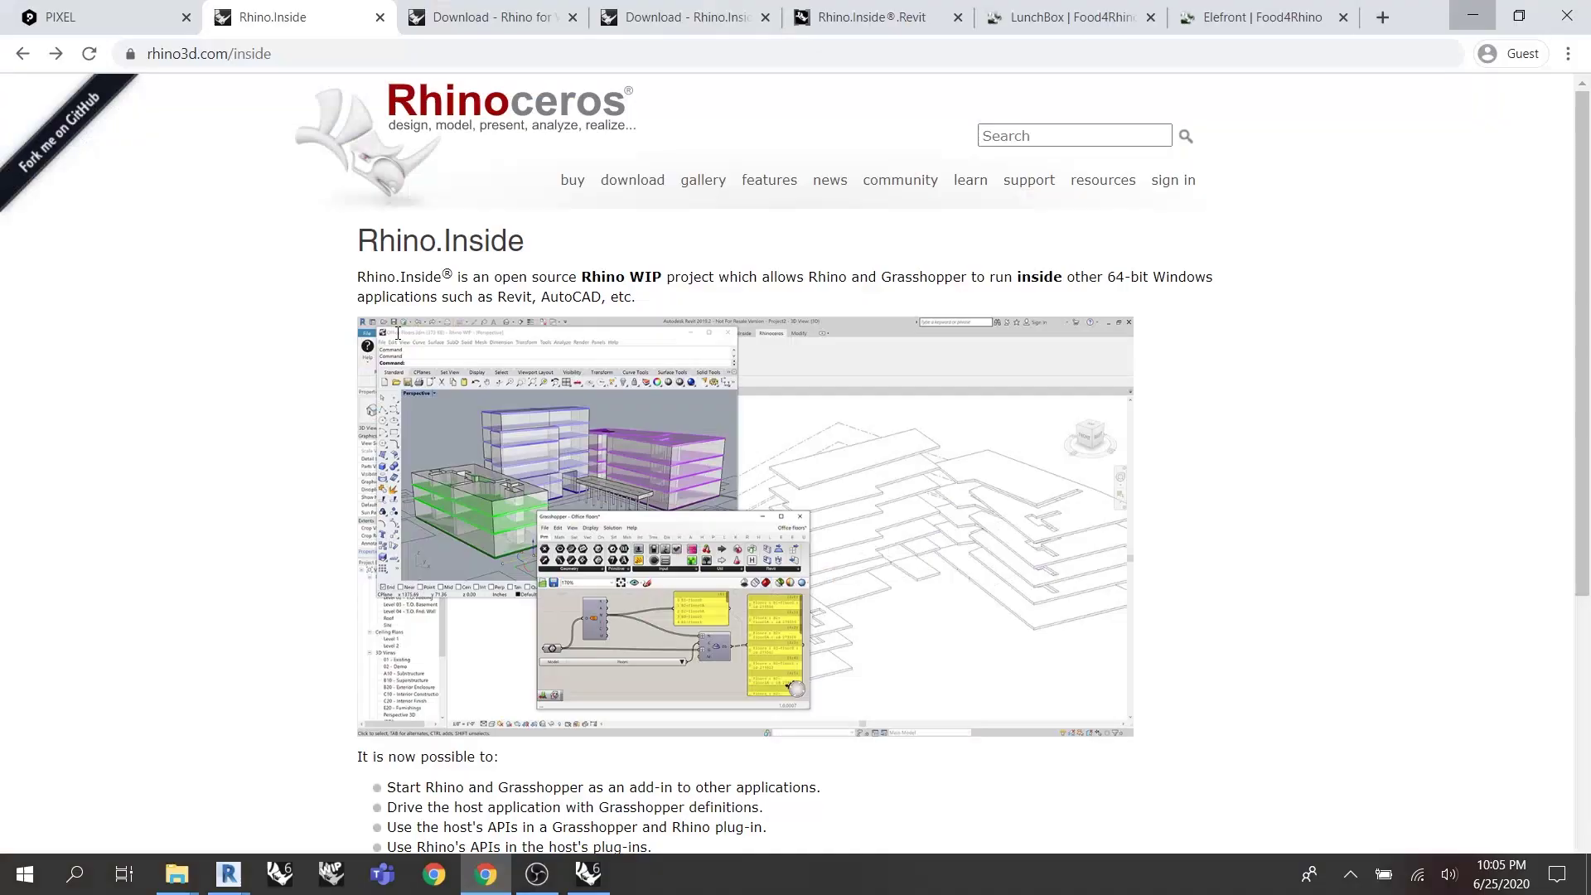
{"action": "left_click", "coordinate": [68, 11]}
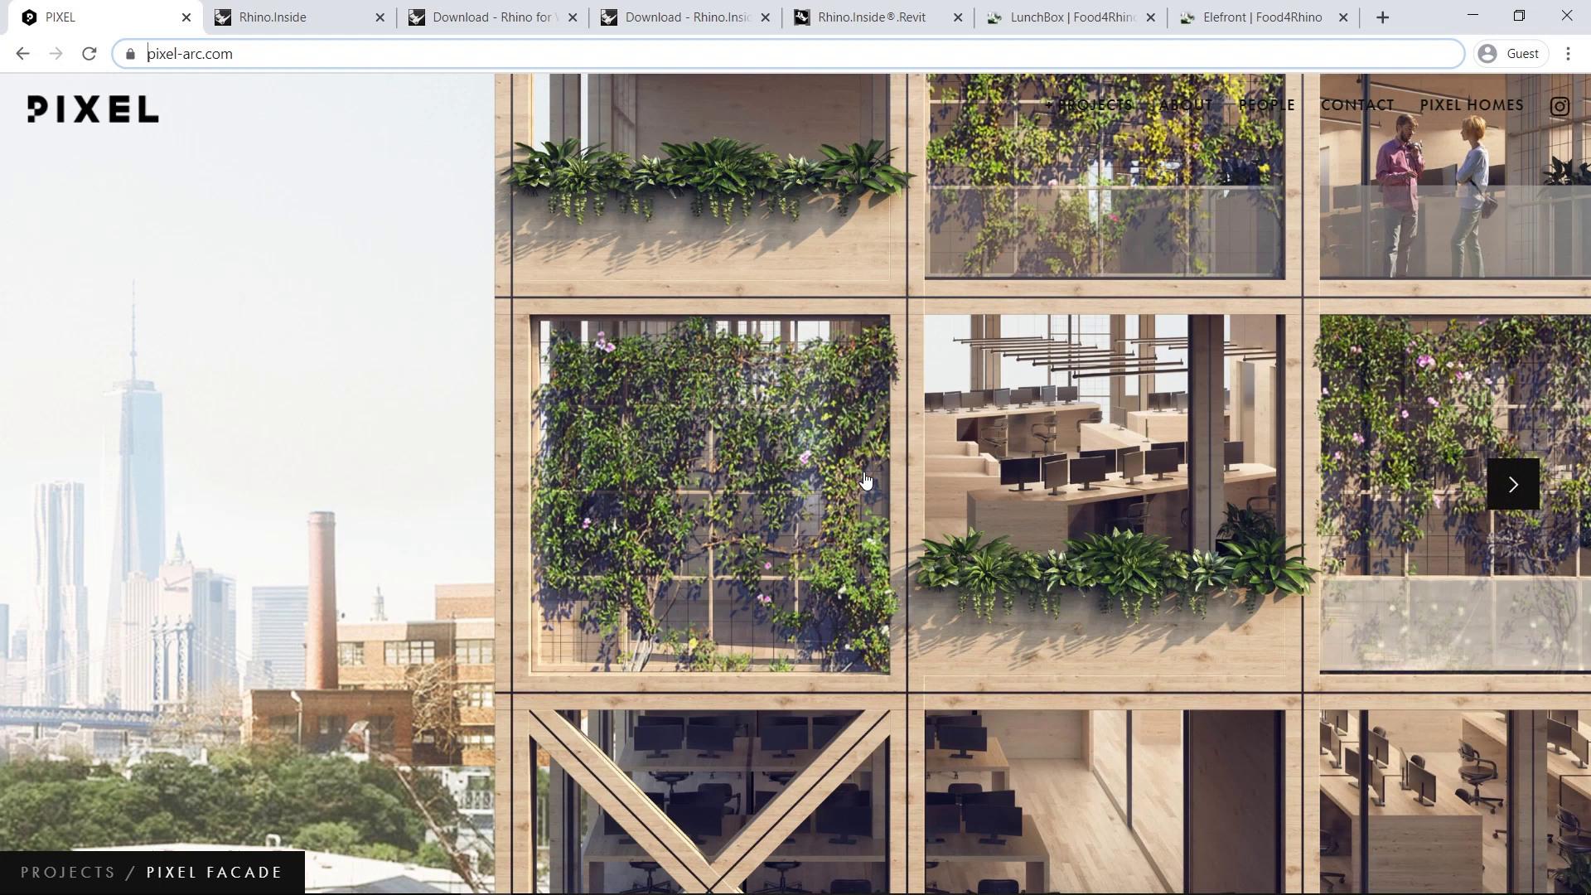
{"action": "left_click", "coordinate": [864, 472]}
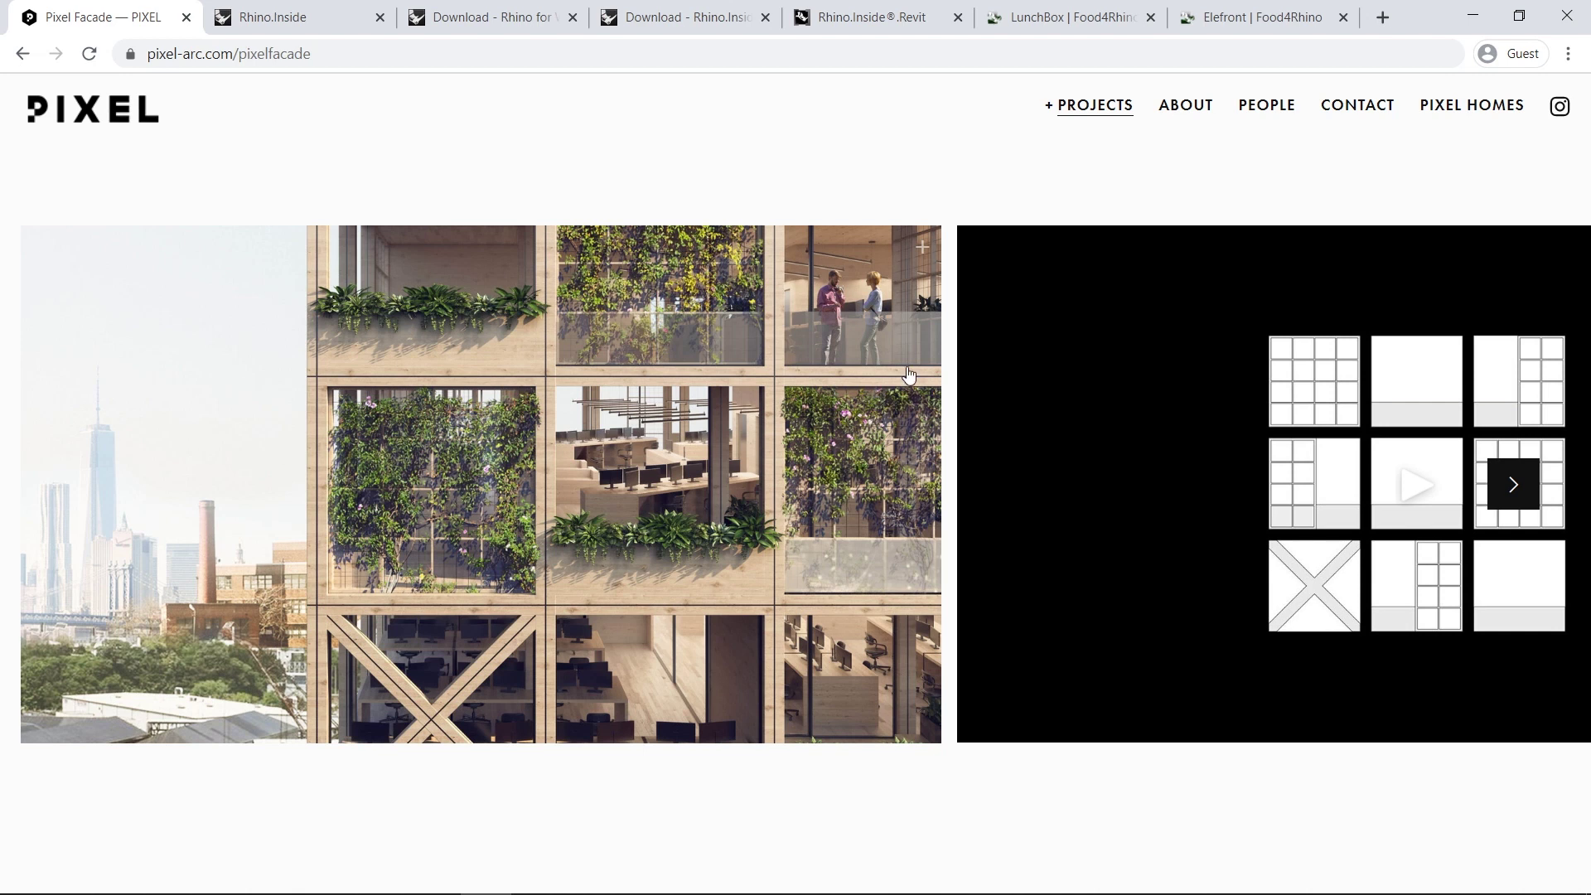
Advance the Pixel Facade gallery to the Kit of Parts diagram, examine it enlarged, and return to the gallery
{"action": "left_click", "coordinate": [1519, 491]}
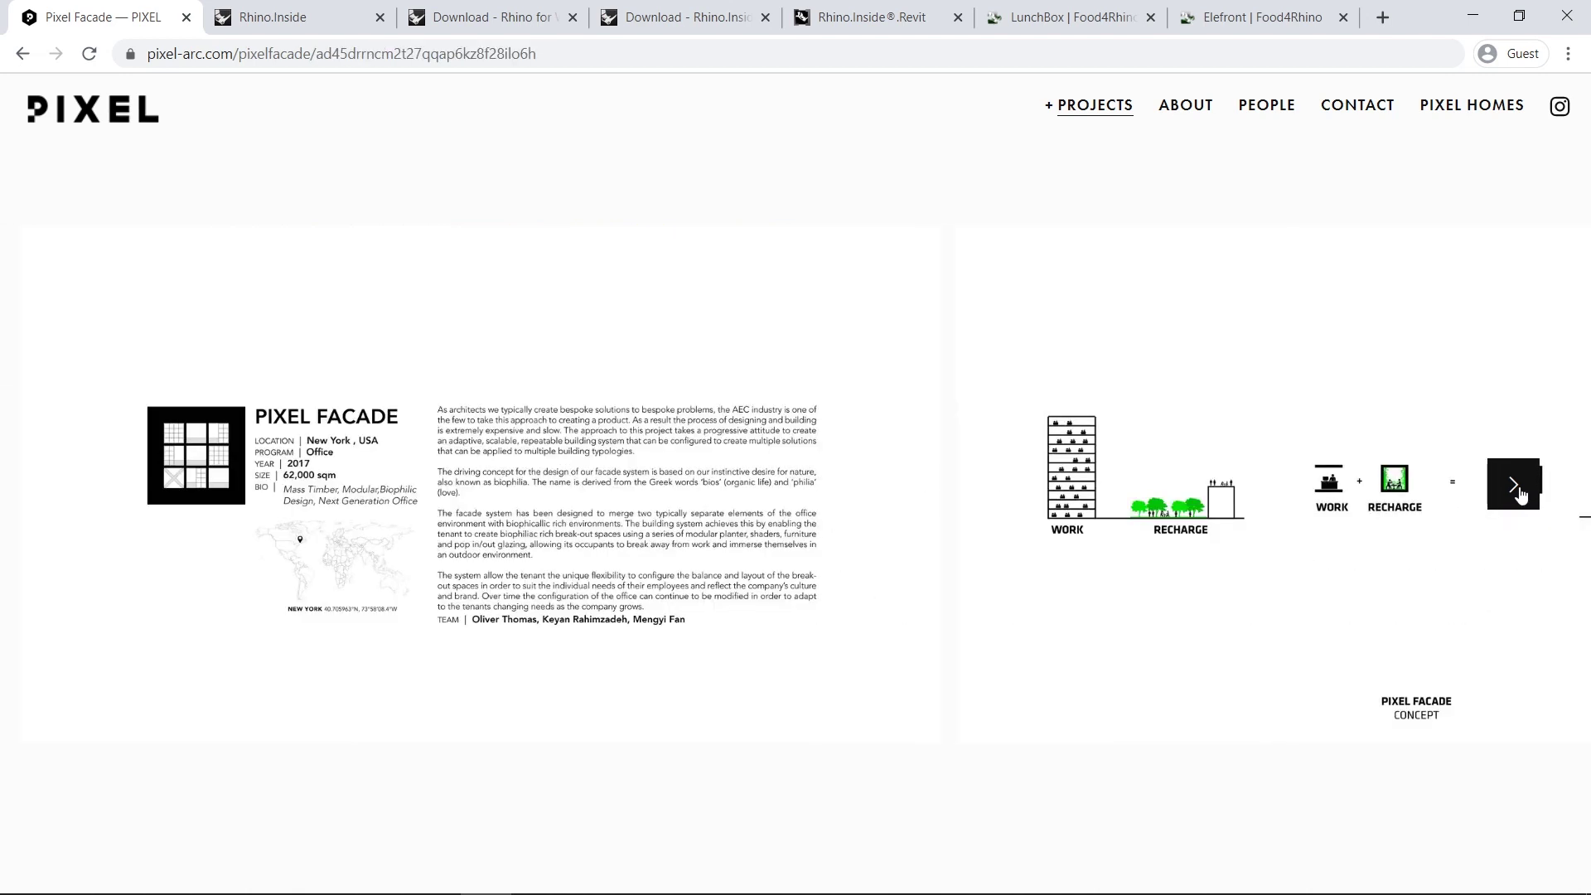
{"action": "left_click", "coordinate": [1513, 484]}
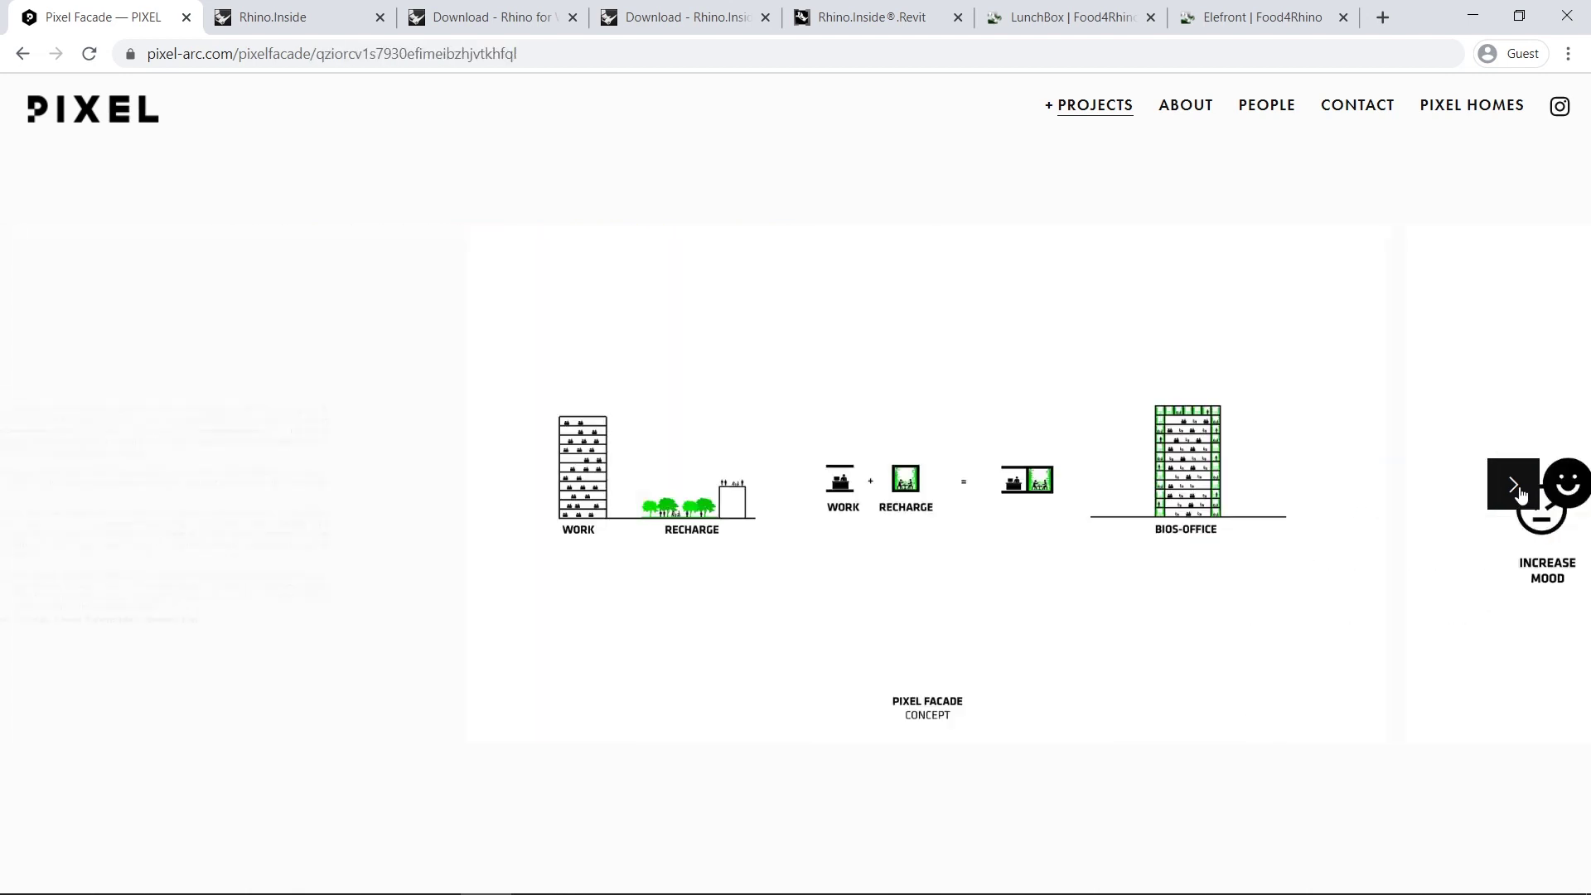
{"action": "left_click", "coordinate": [1513, 485]}
{"action": "left_click", "coordinate": [1519, 490]}
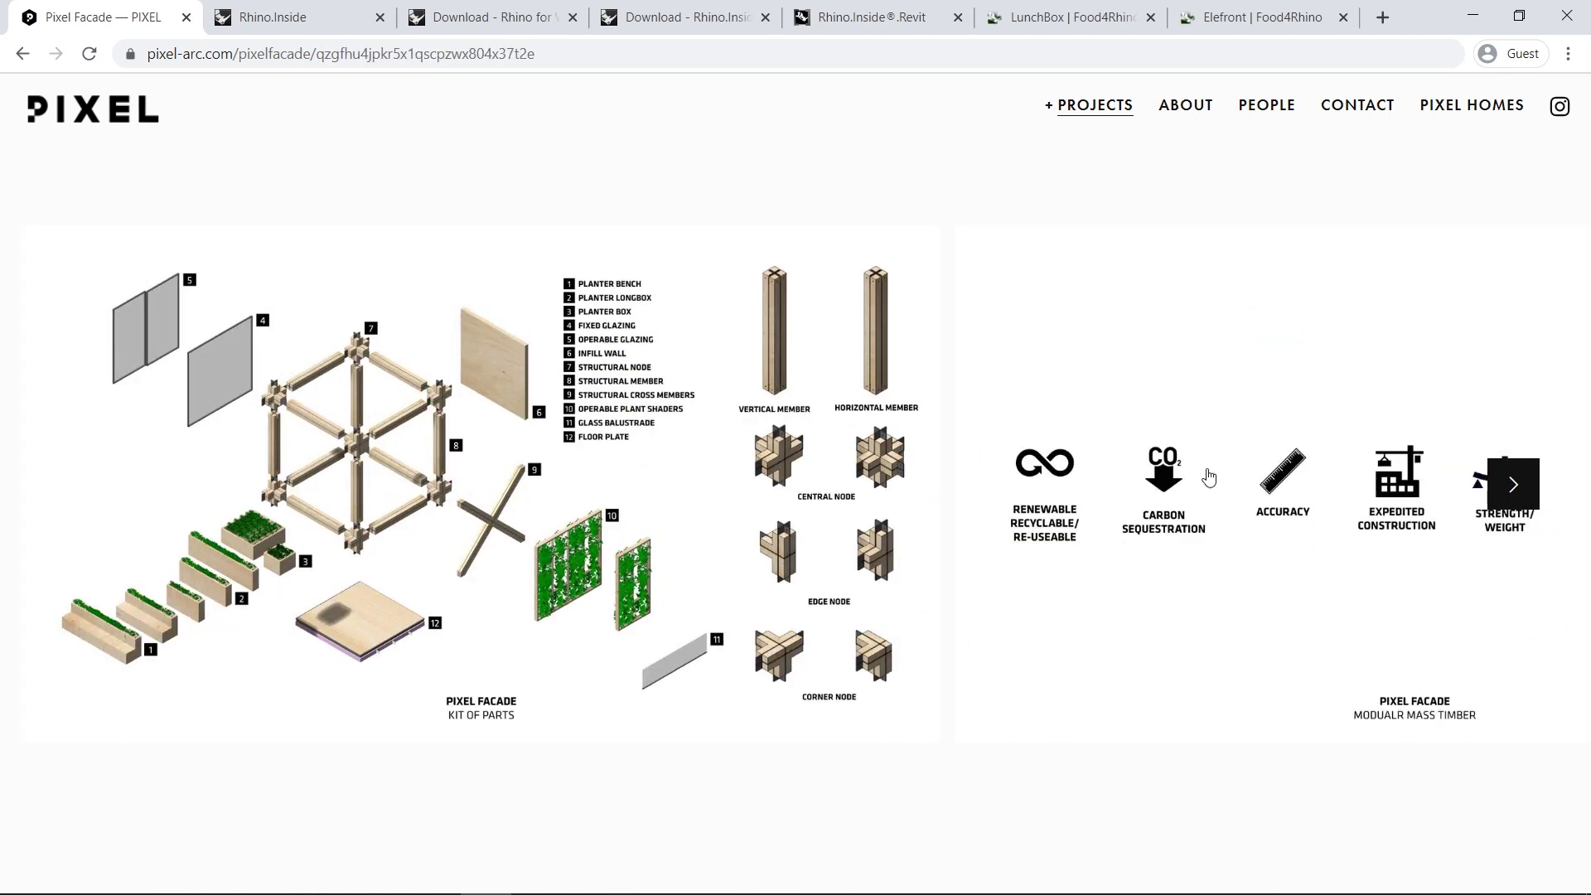
{"action": "left_click", "coordinate": [918, 248]}
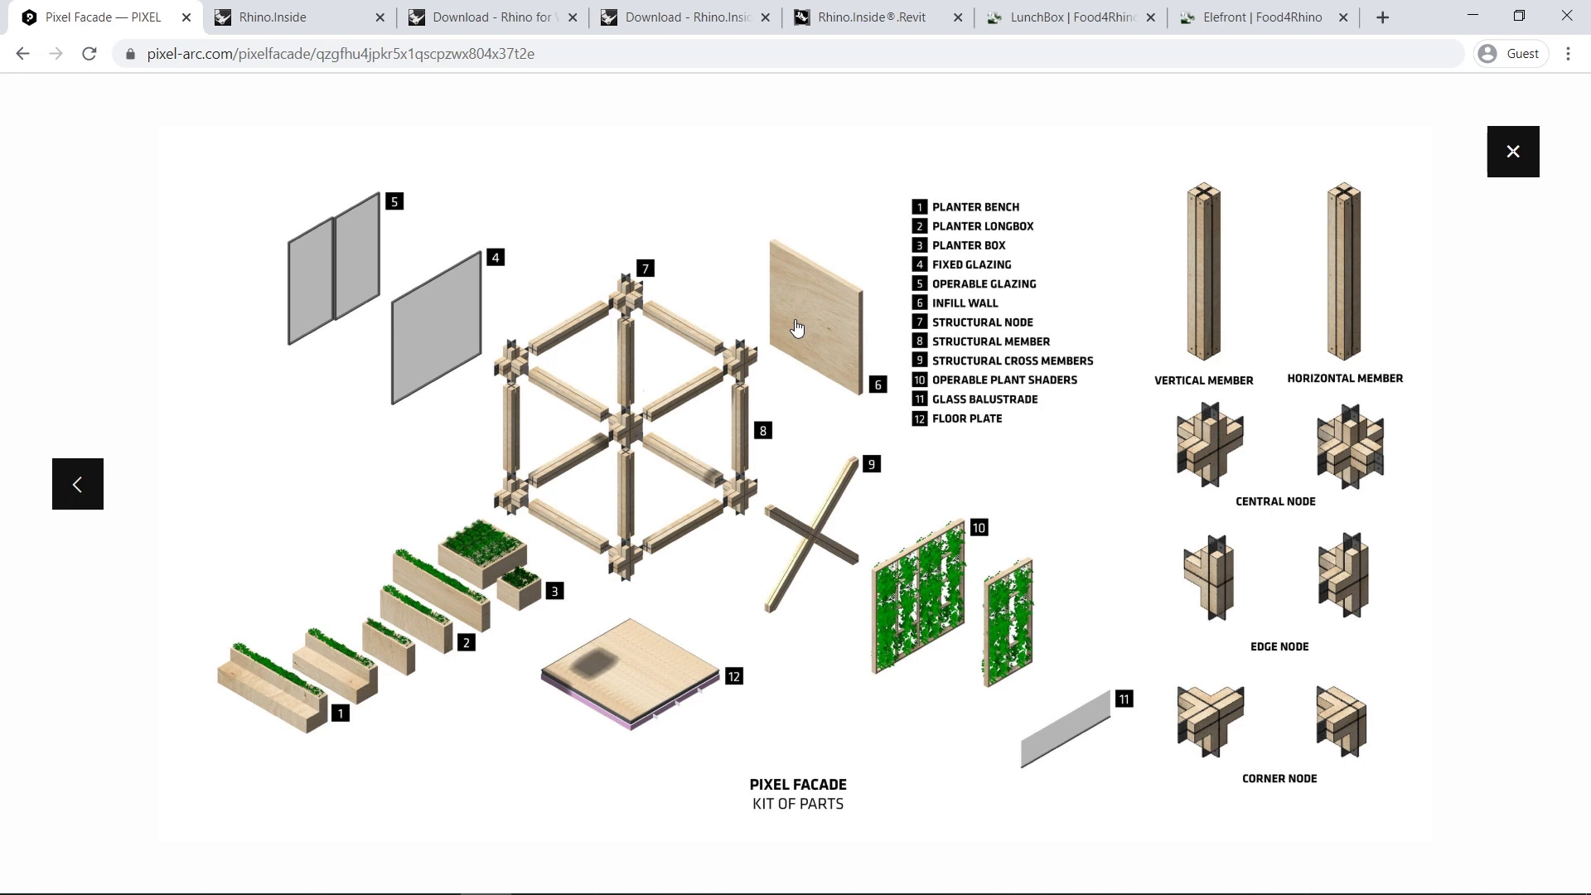
{"action": "left_click", "coordinate": [1516, 151]}
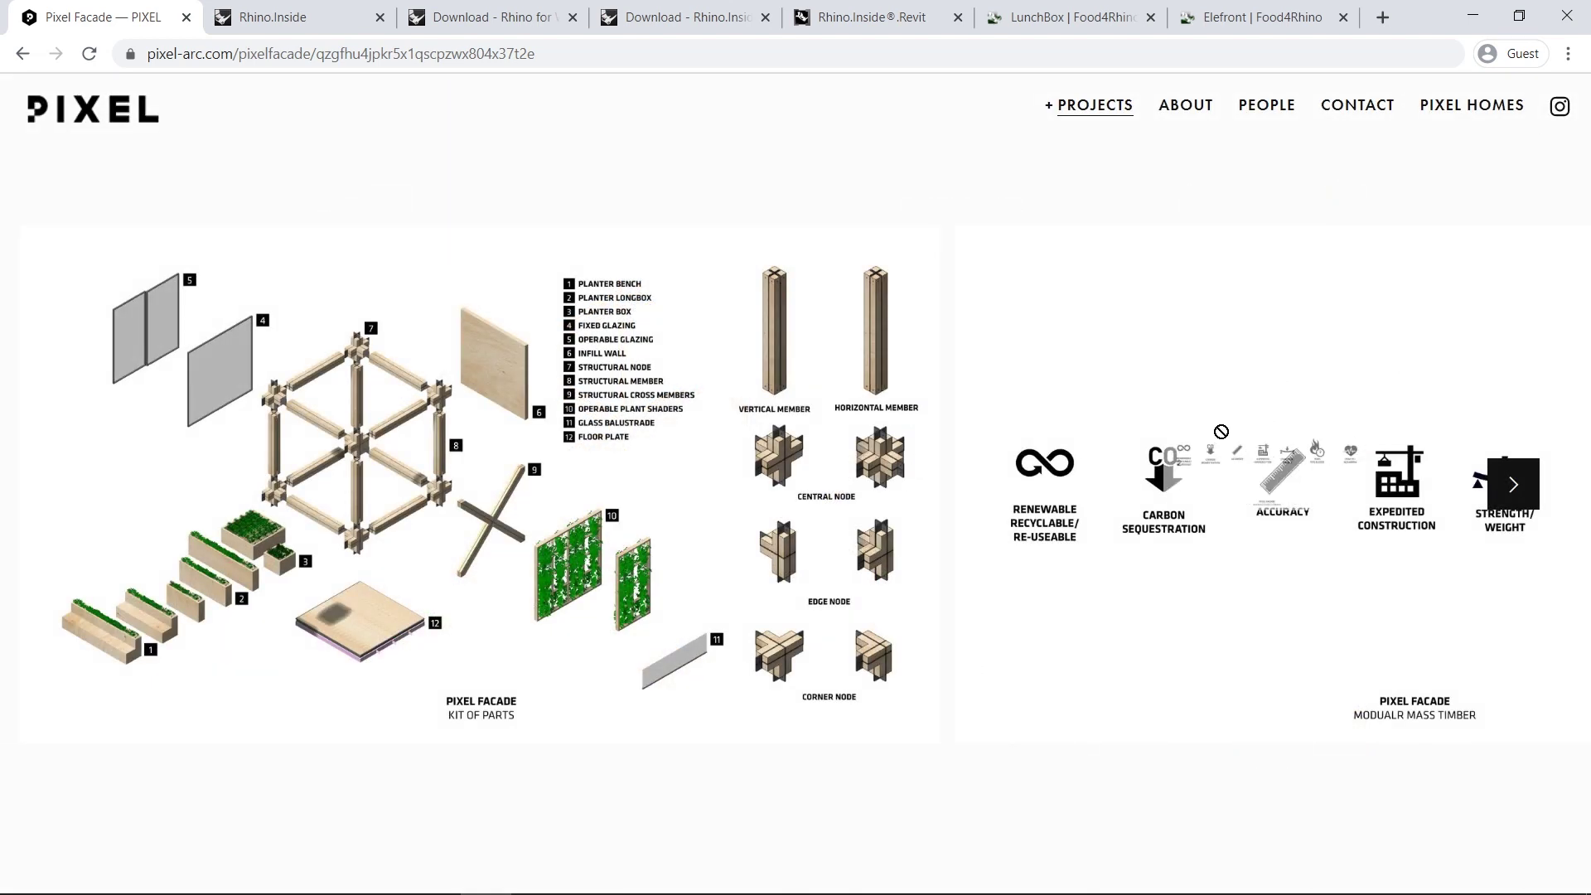
Advance the gallery to the Modular Configurations image, examine it enlarged, and minimize the browser
{"action": "left_click", "coordinate": [1510, 494]}
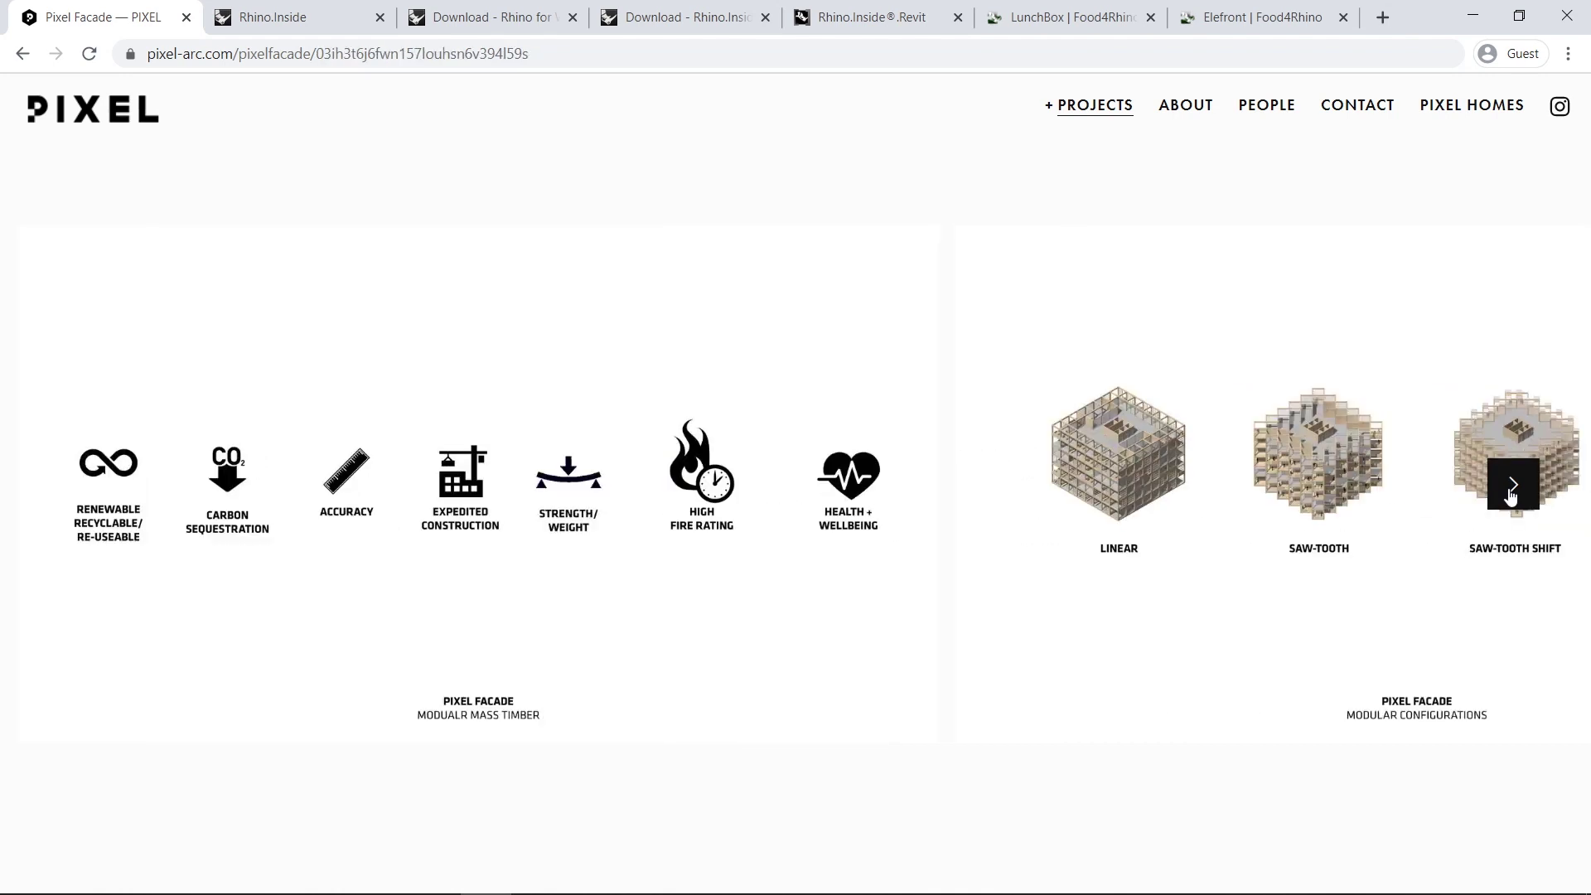
{"action": "left_click", "coordinate": [1509, 490]}
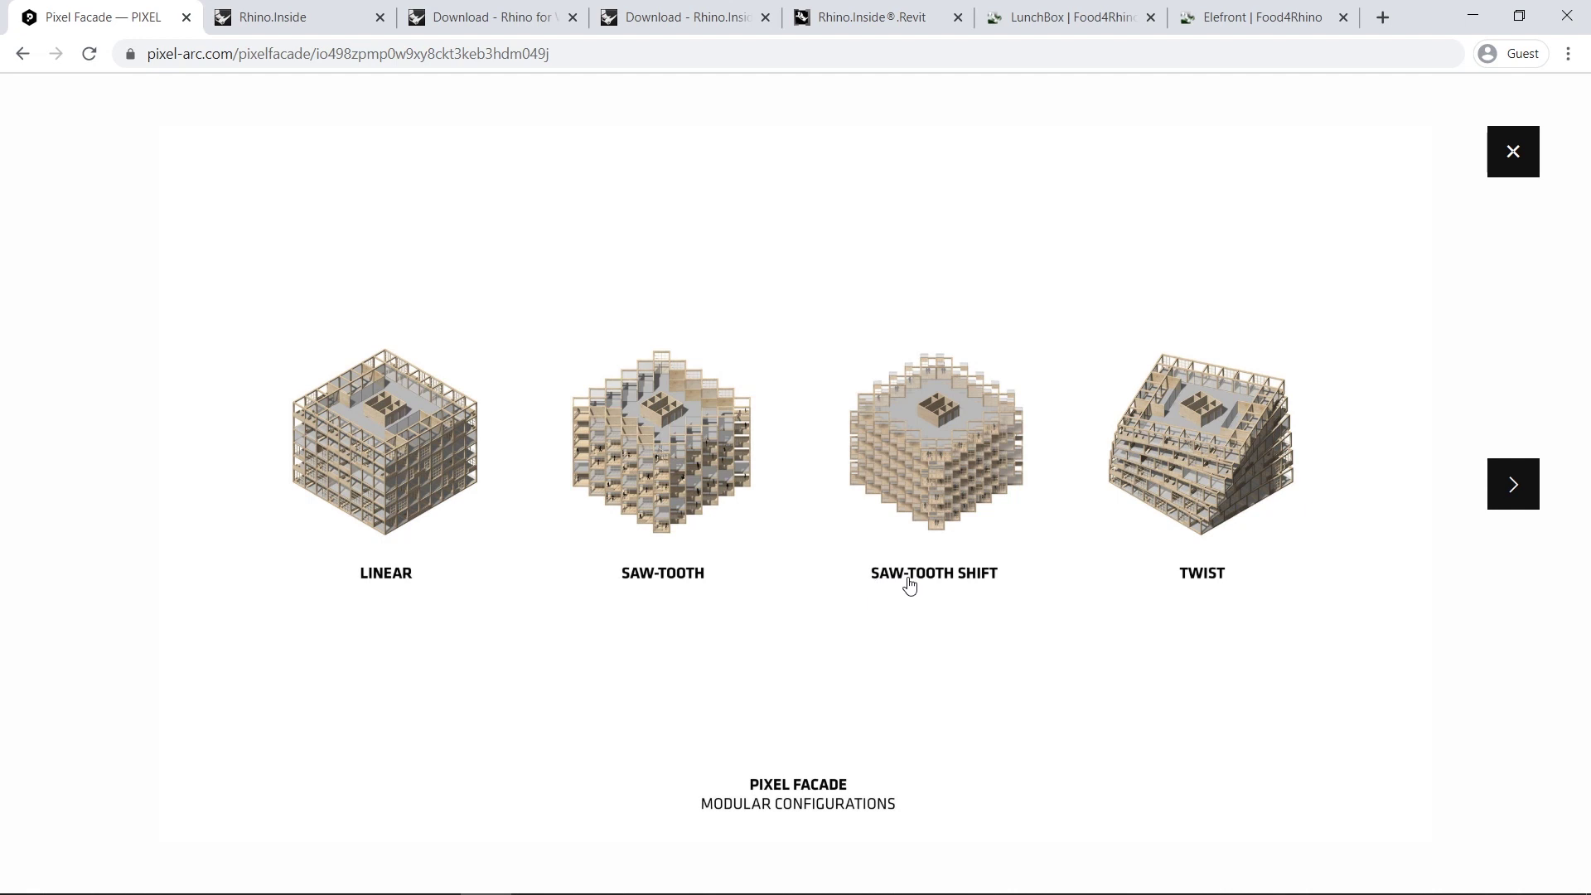
{"action": "left_click", "coordinate": [1473, 18]}
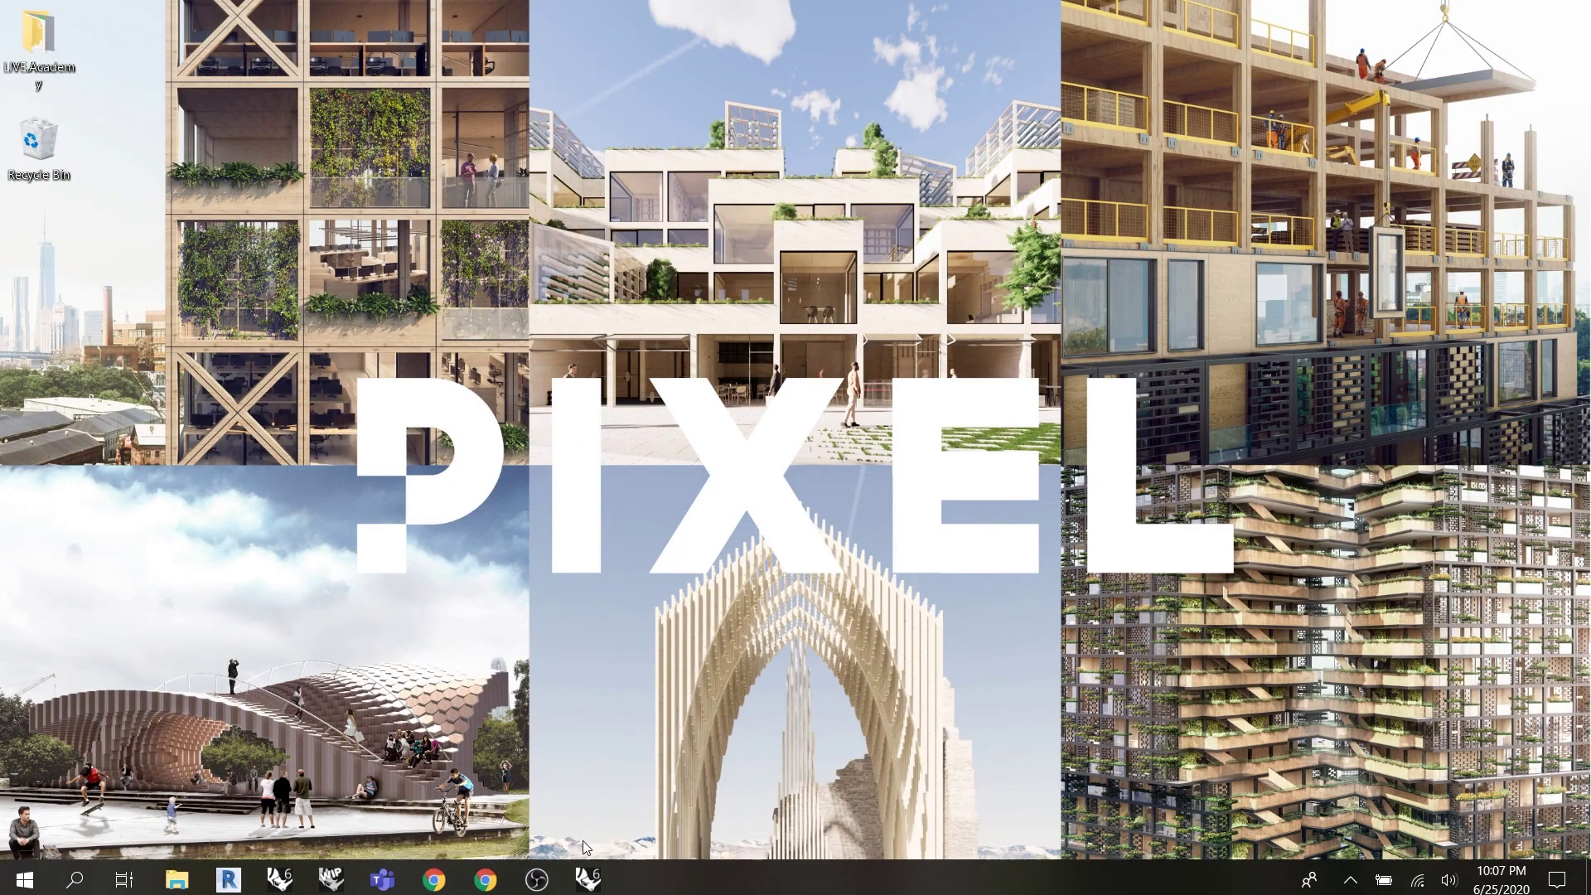
Switch to Rhino 6 with Building Generator A and place the Tower Generator A Grasshopper window beside the viewport
{"action": "left_click", "coordinate": [587, 875]}
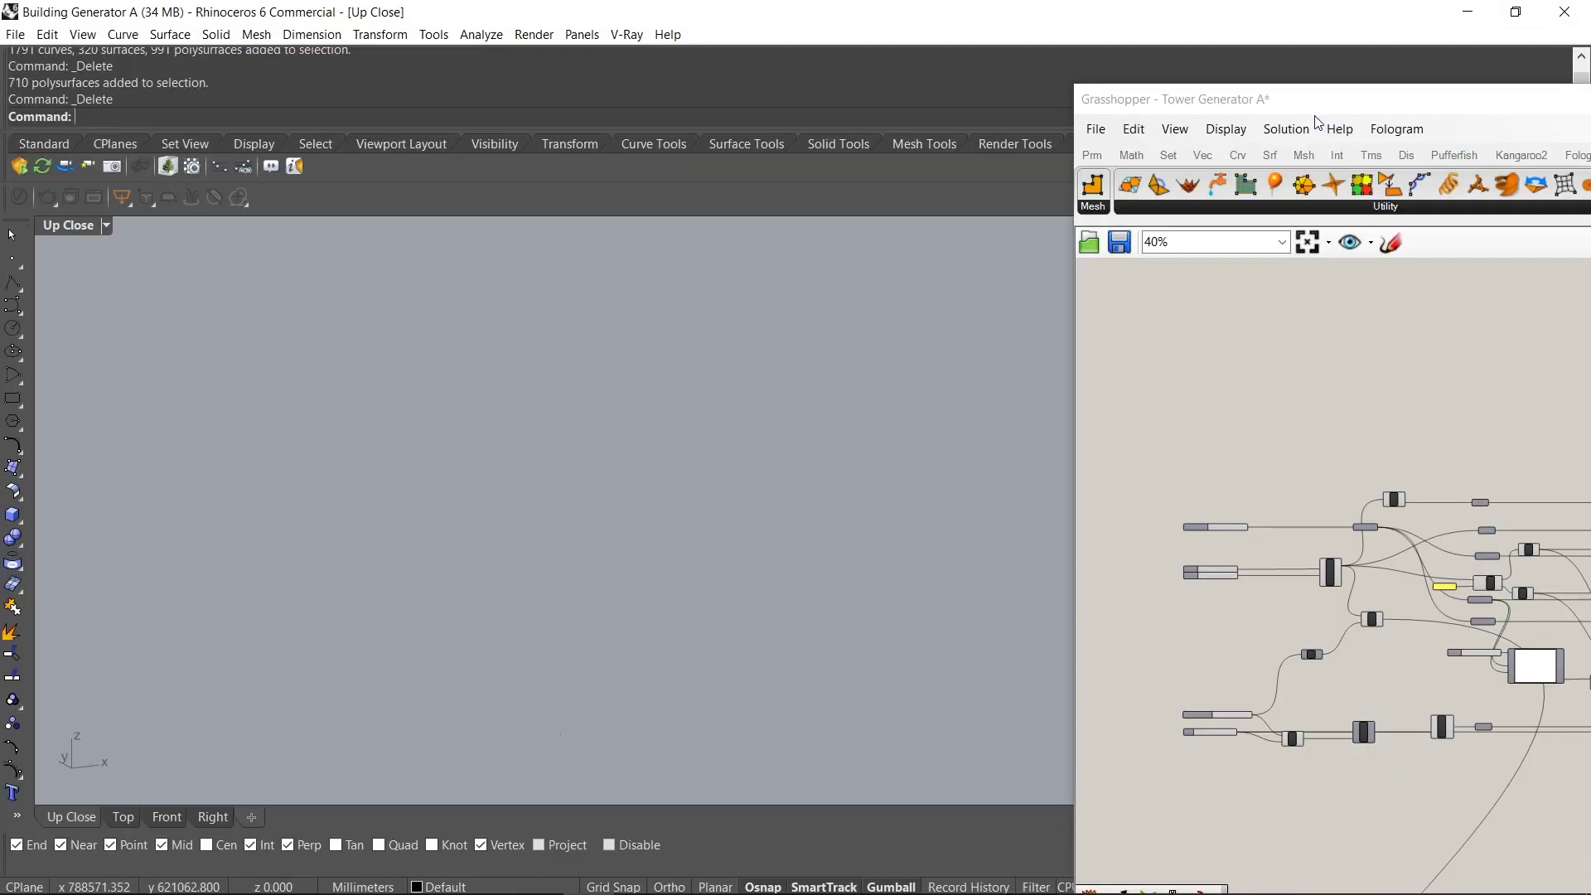
{"action": "left_click", "coordinate": [1362, 106]}
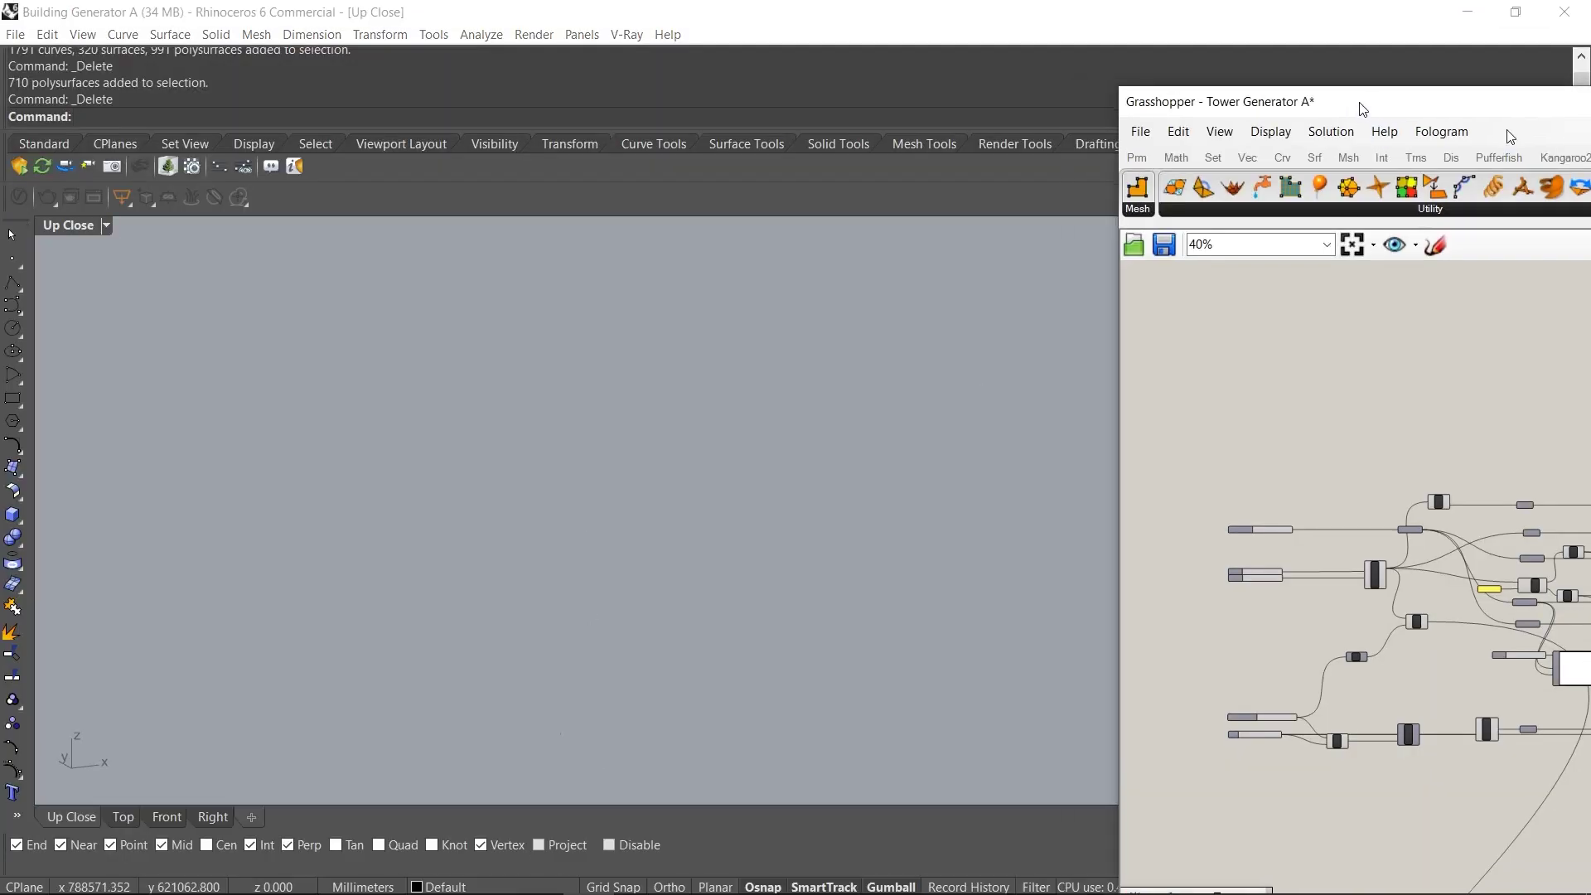
{"action": "key", "text": "super+Right"}
Locate the input sliders at the start of the Tower Generator A definition and examine the Module Size slider
{"action": "scroll", "coordinate": [988, 356], "scroll_direction": "down", "scroll_amount": 3}
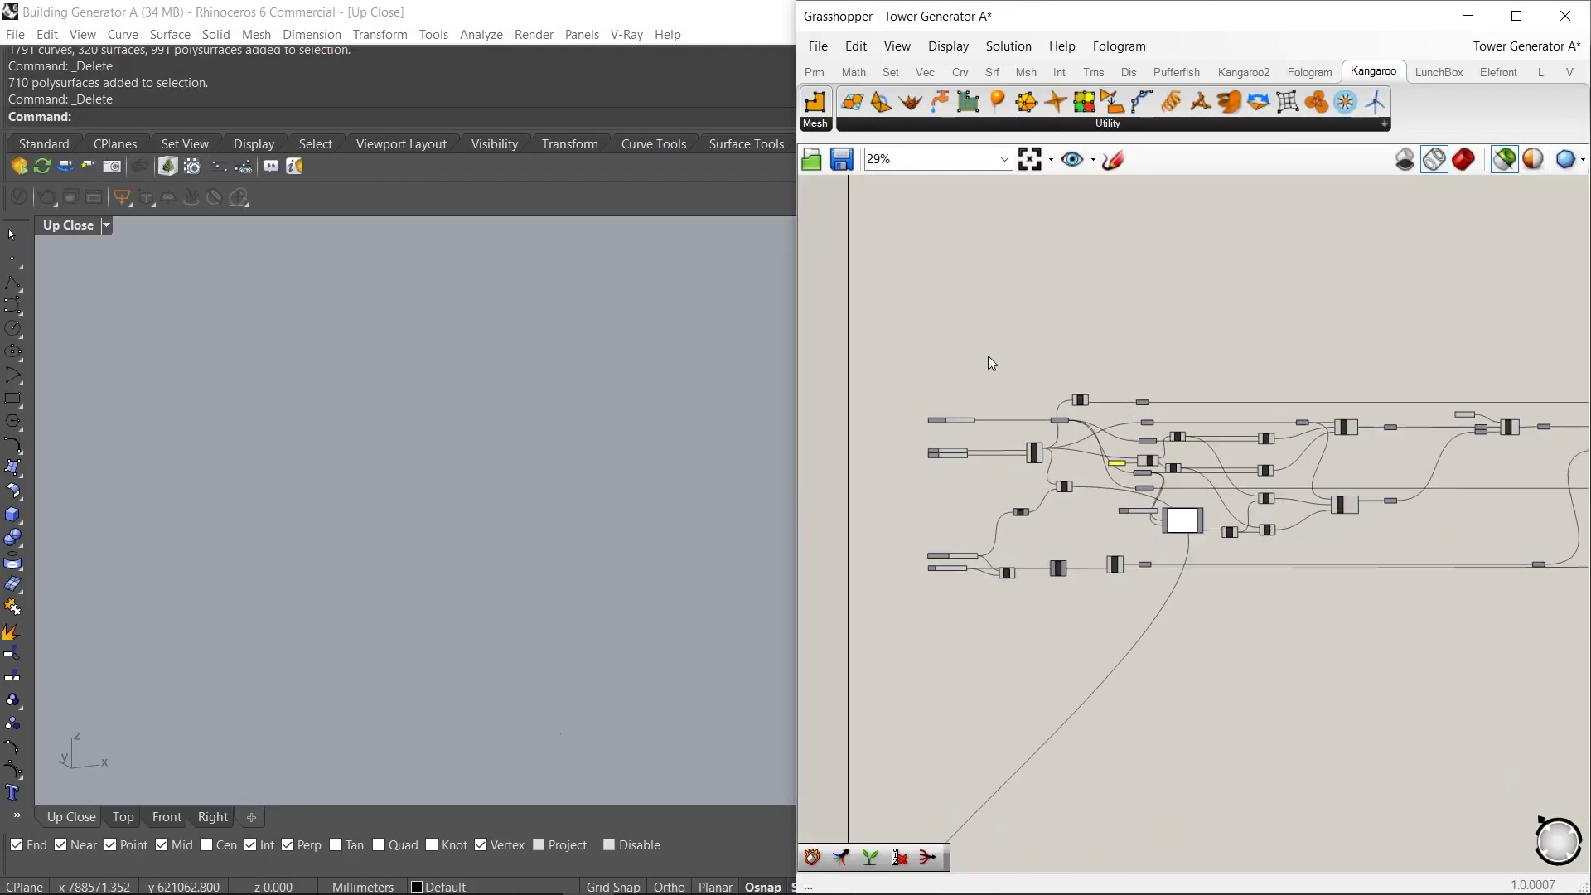
{"action": "scroll", "coordinate": [987, 356], "scroll_direction": "up", "scroll_amount": 1}
{"action": "right_click_drag", "start_coordinate": [987, 355], "coordinate": [1047, 345]}
{"action": "scroll", "coordinate": [1043, 512], "scroll_direction": "up", "scroll_amount": 5}
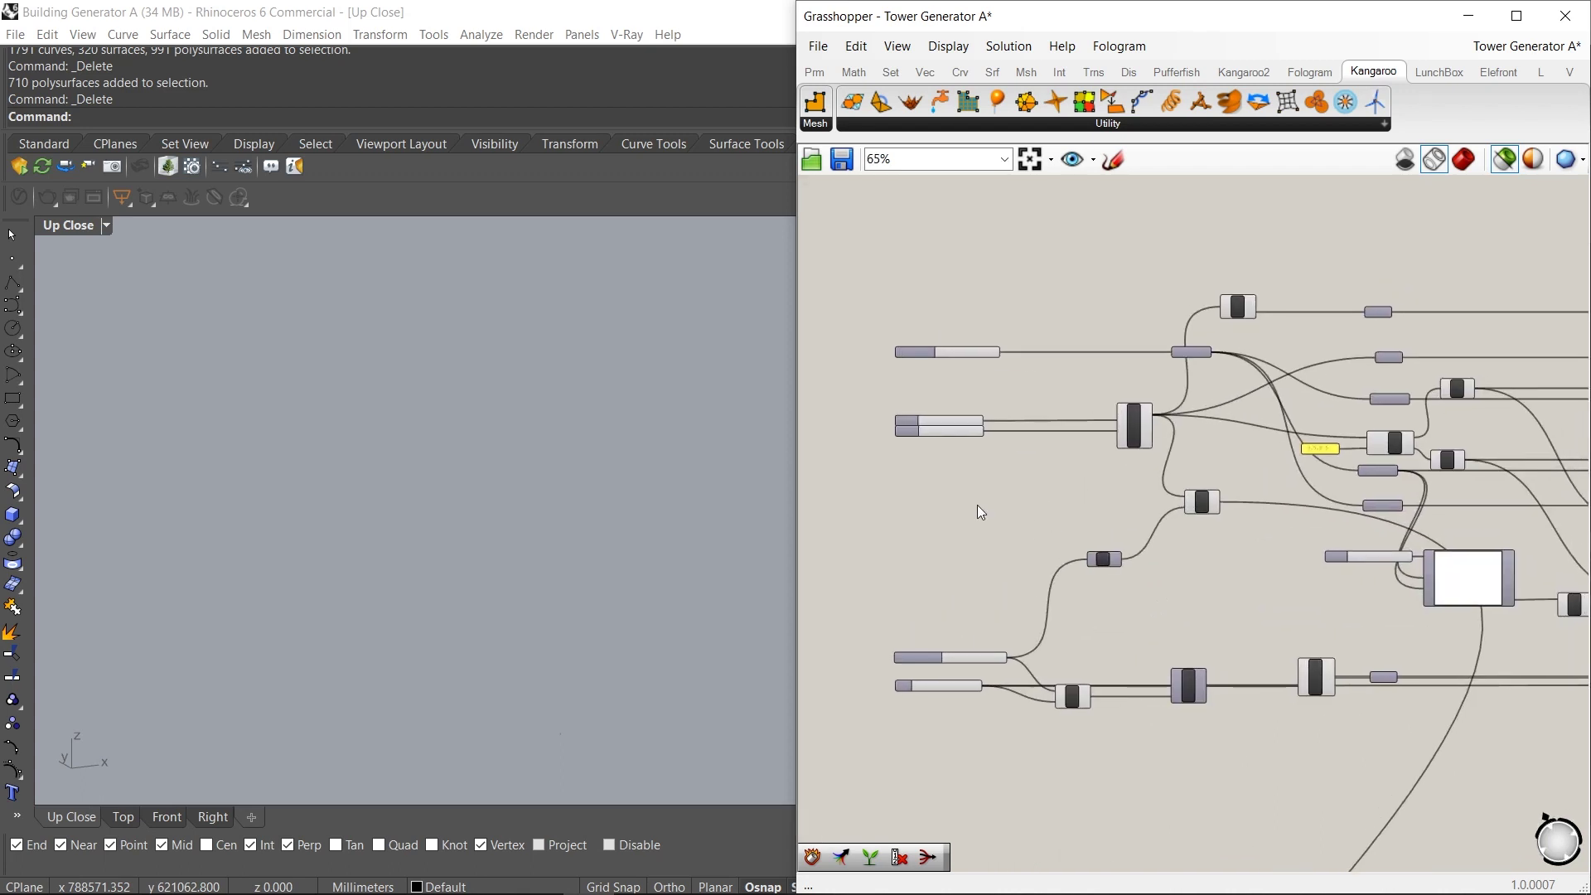
{"action": "left_click", "coordinate": [1258, 412]}
{"action": "left_click", "coordinate": [1165, 464]}
{"action": "right_click_drag", "start_coordinate": [1057, 459], "coordinate": [1104, 428]}
{"action": "left_click", "coordinate": [952, 267]}
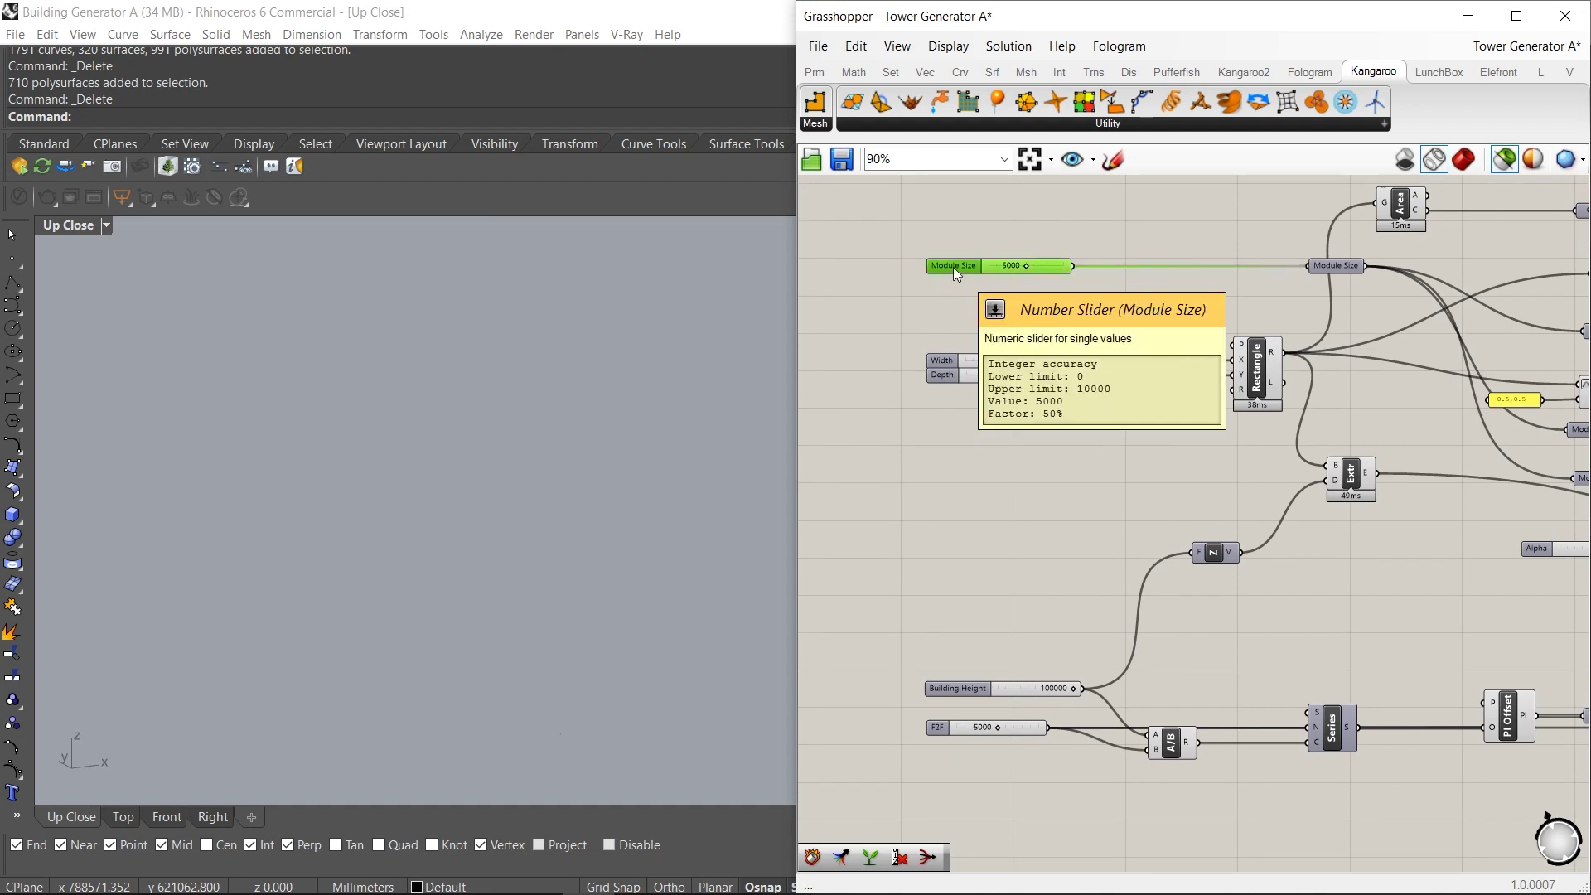
Examine the Width, Depth, Building Height and F2F sliders and preview the Rectangle component's footprint in Rhino
{"action": "right_click_drag", "start_coordinate": [996, 310], "coordinate": [992, 304]}
{"action": "left_click", "coordinate": [950, 358]}
{"action": "left_click", "coordinate": [943, 370]}
{"action": "left_click", "coordinate": [945, 377]}
{"action": "left_click", "coordinate": [1253, 371]}
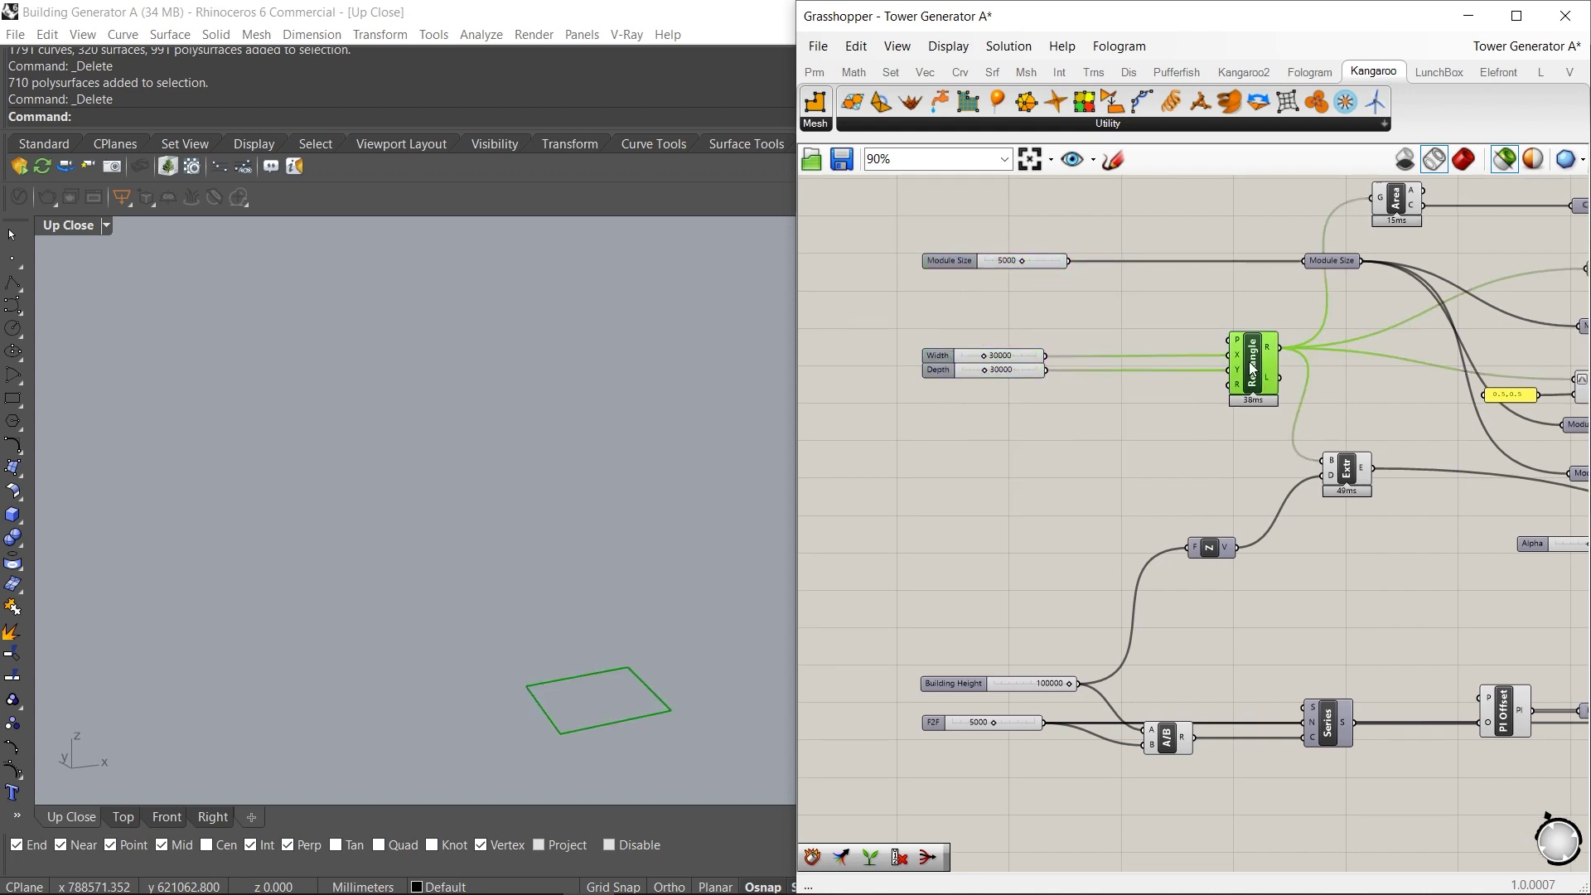
{"action": "scroll", "coordinate": [1060, 480], "scroll_direction": "up", "scroll_amount": 1}
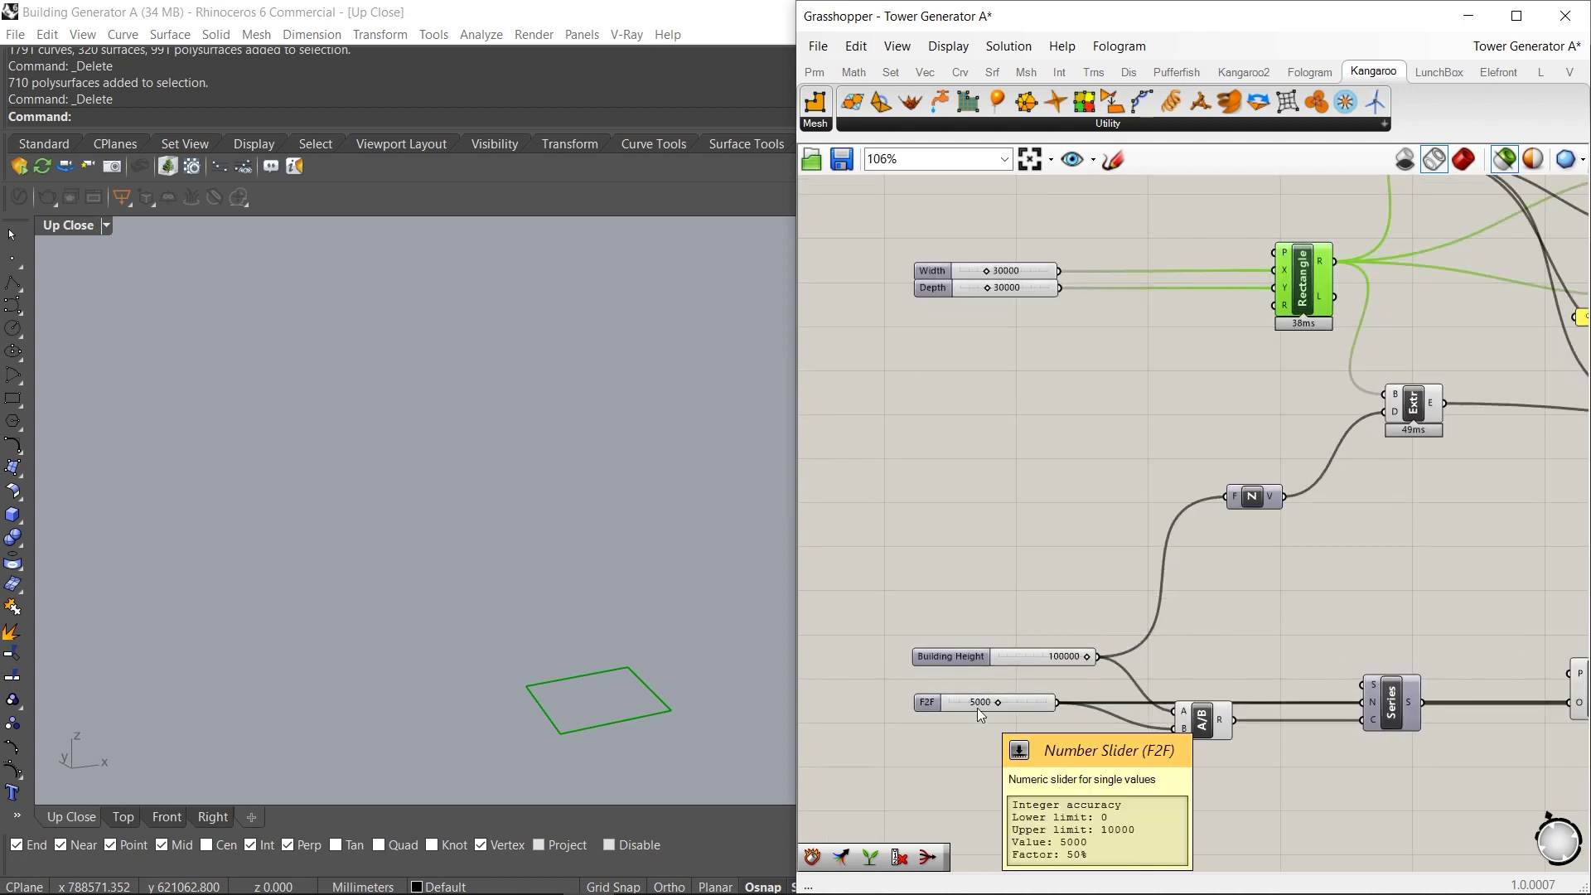
{"action": "scroll", "coordinate": [961, 613], "scroll_direction": "down", "scroll_amount": 3}
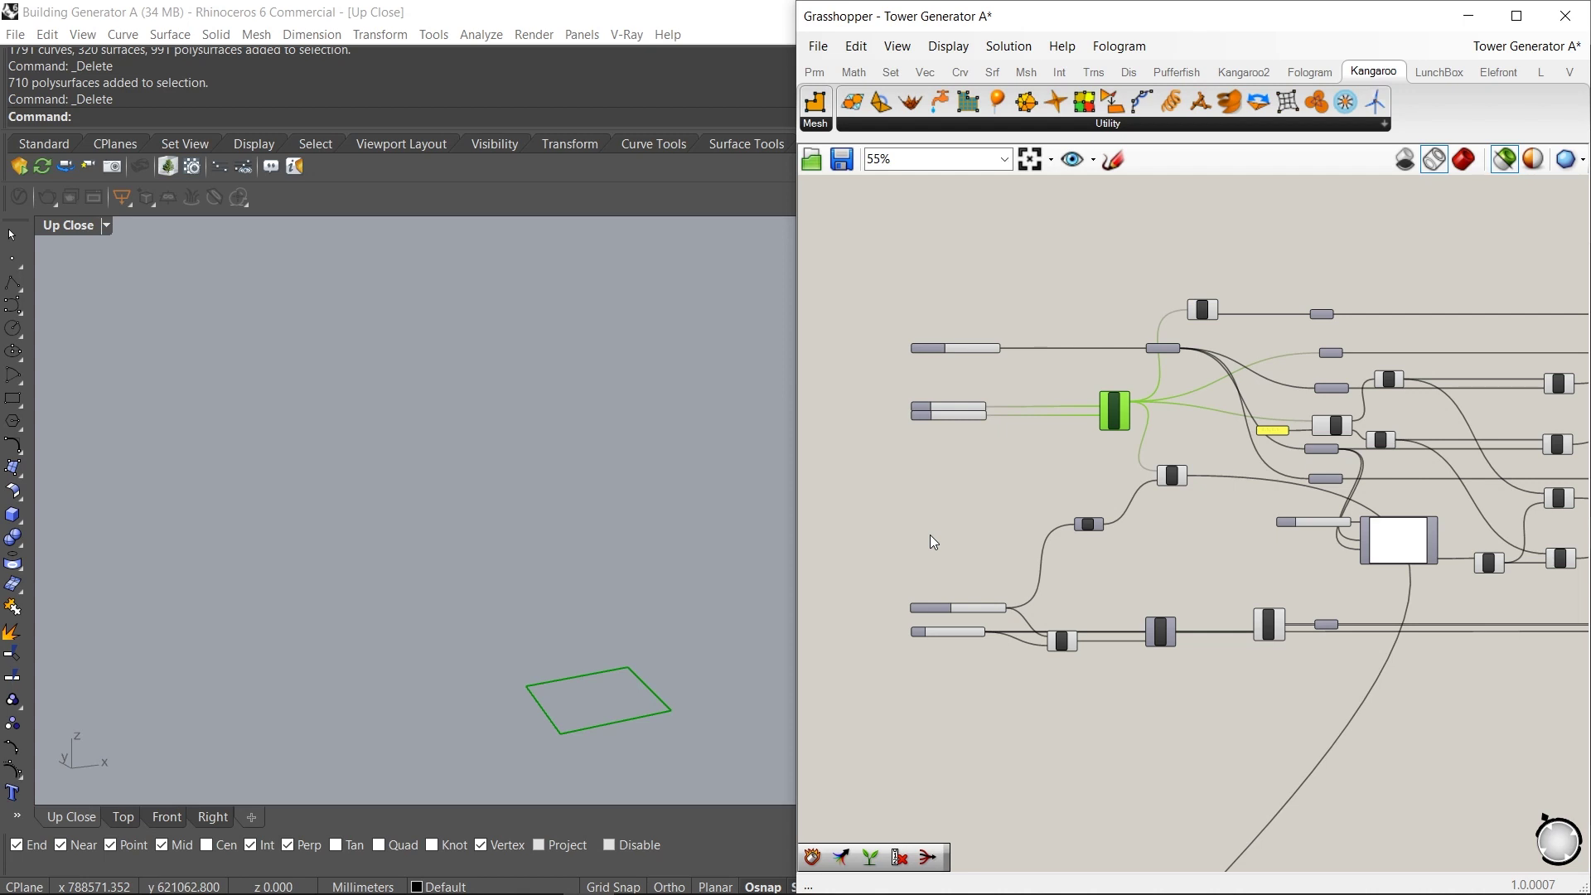
Compare the Grid and Diagrid floor patterns feeding the Filter component by previewing each in the Rhino viewport
{"action": "scroll", "coordinate": [1045, 513], "scroll_direction": "up", "scroll_amount": 4}
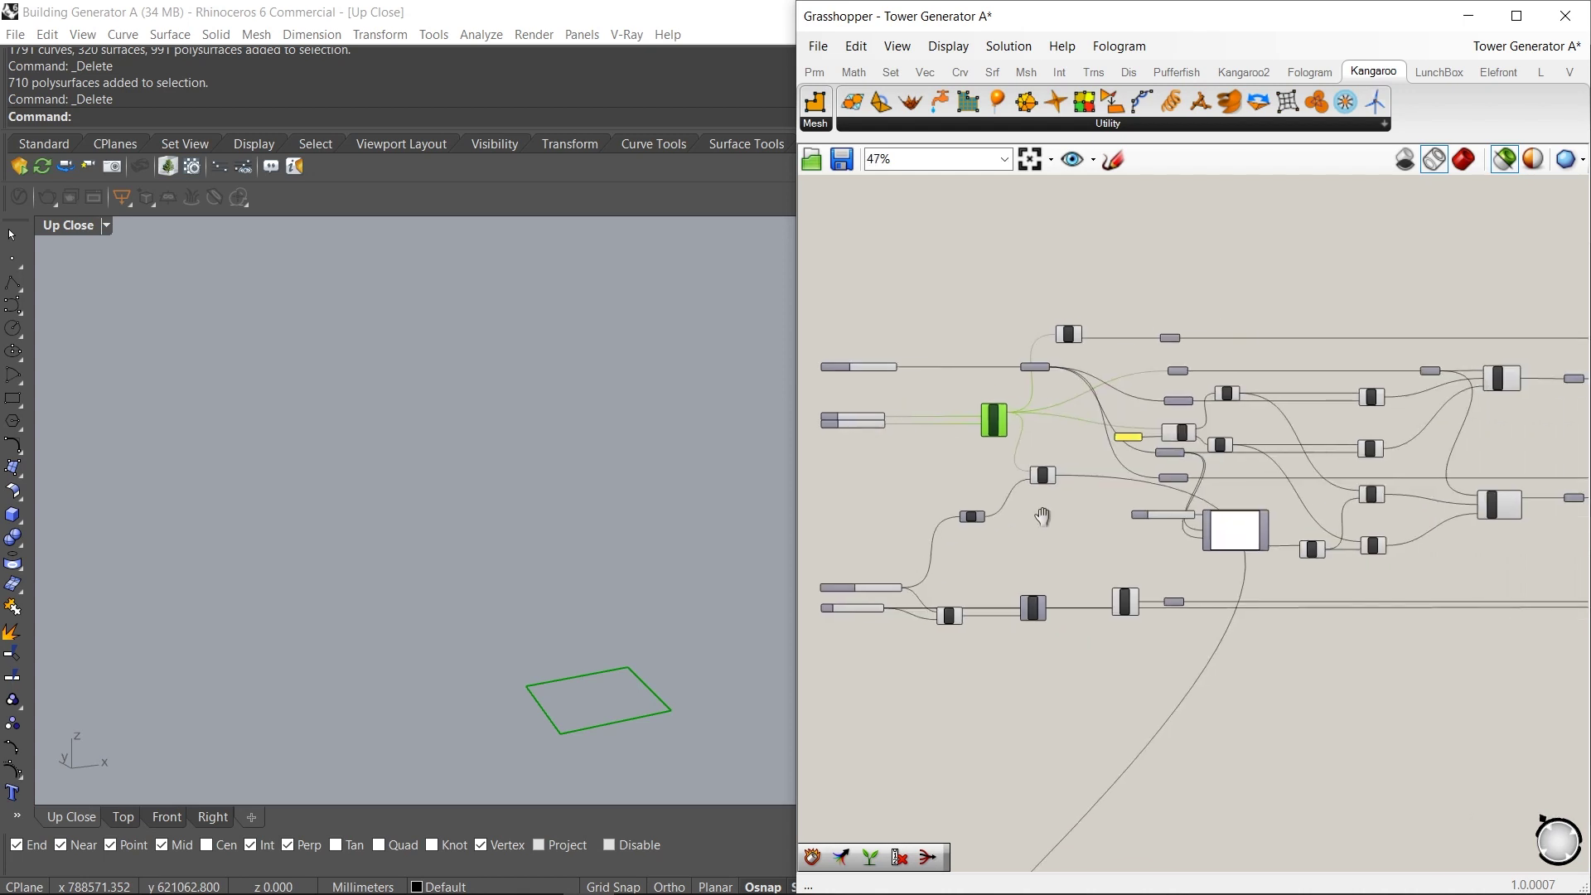
{"action": "scroll", "coordinate": [1005, 464], "scroll_direction": "up", "scroll_amount": 8}
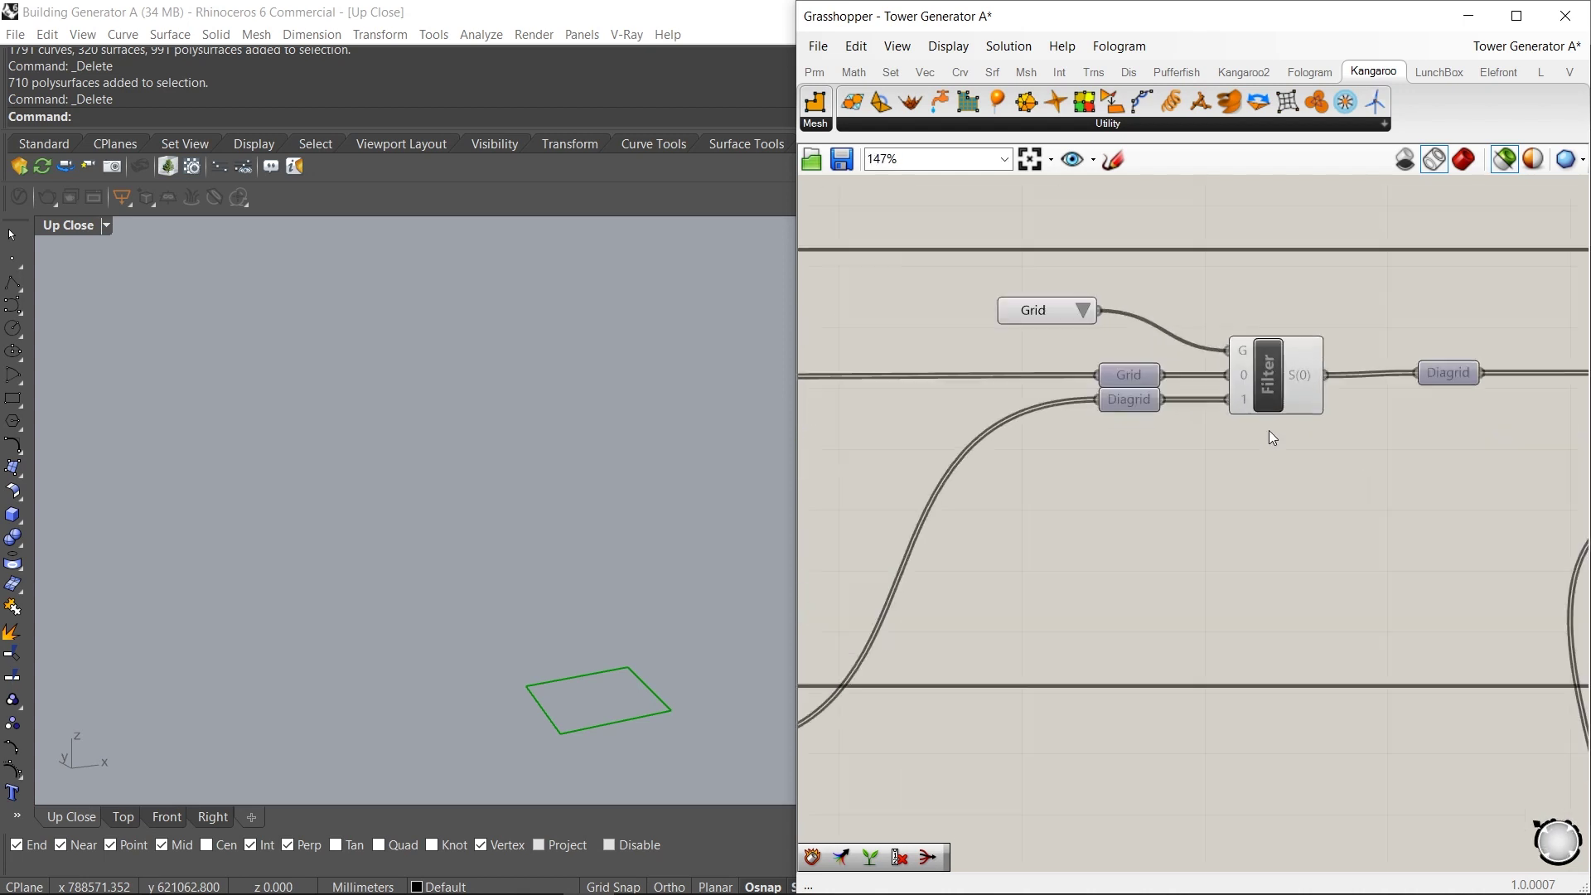
{"action": "left_click", "coordinate": [1144, 379]}
{"action": "left_click", "coordinate": [1140, 404]}
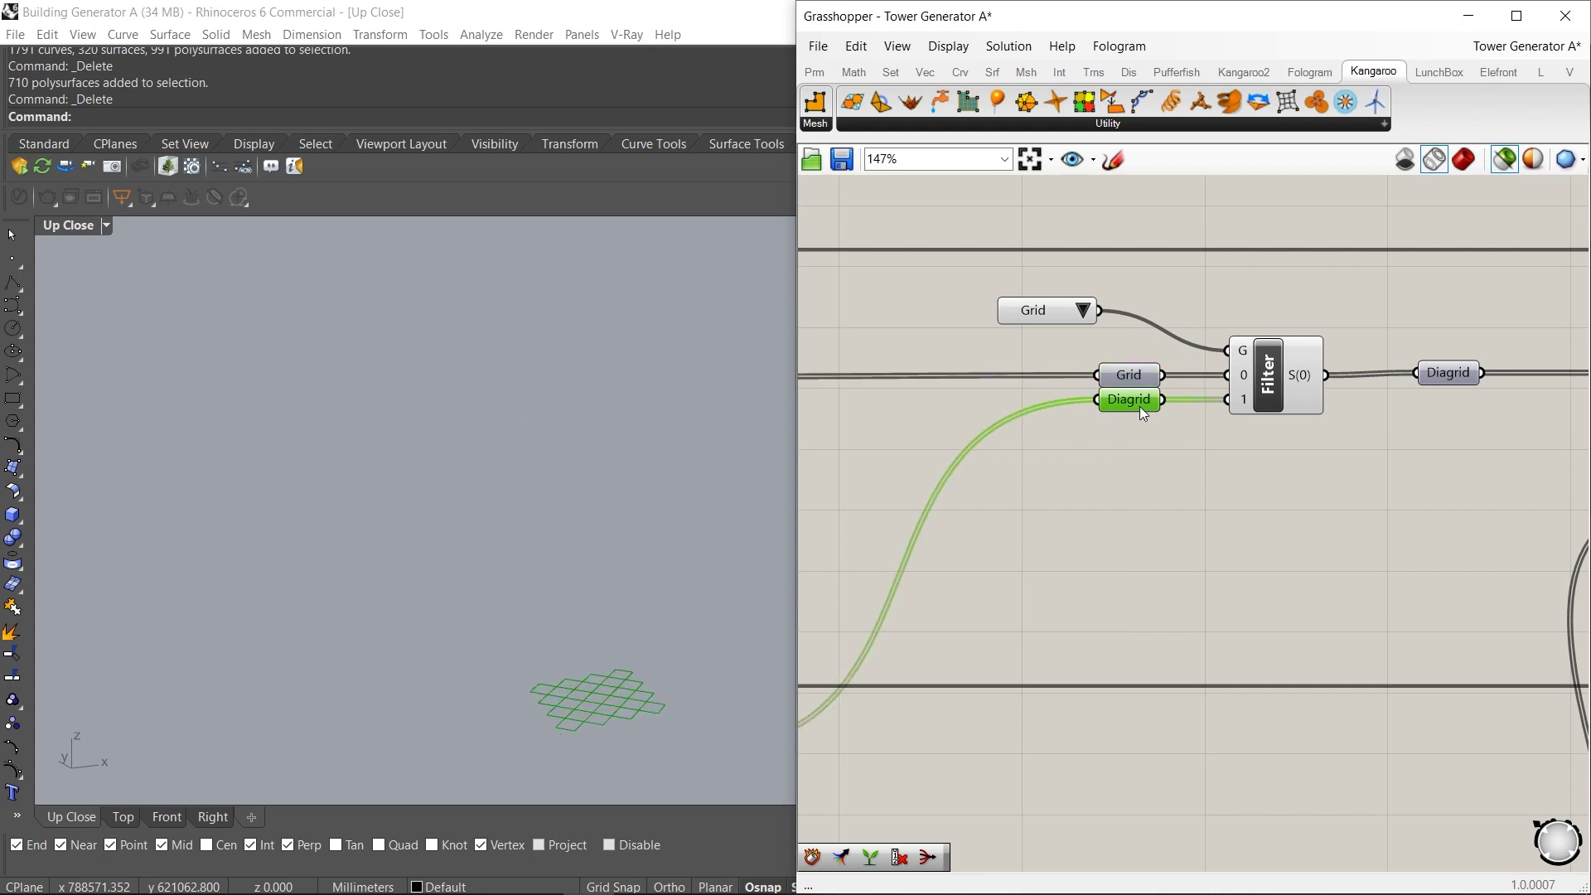
{"action": "left_click", "coordinate": [1141, 377]}
{"action": "left_click", "coordinate": [1140, 407]}
{"action": "left_click", "coordinate": [1156, 421]}
{"action": "left_click", "coordinate": [1142, 401]}
{"action": "left_click", "coordinate": [1131, 375]}
{"action": "left_click", "coordinate": [1141, 401]}
{"action": "right_click_drag", "start_coordinate": [645, 590], "coordinate": [562, 673]}
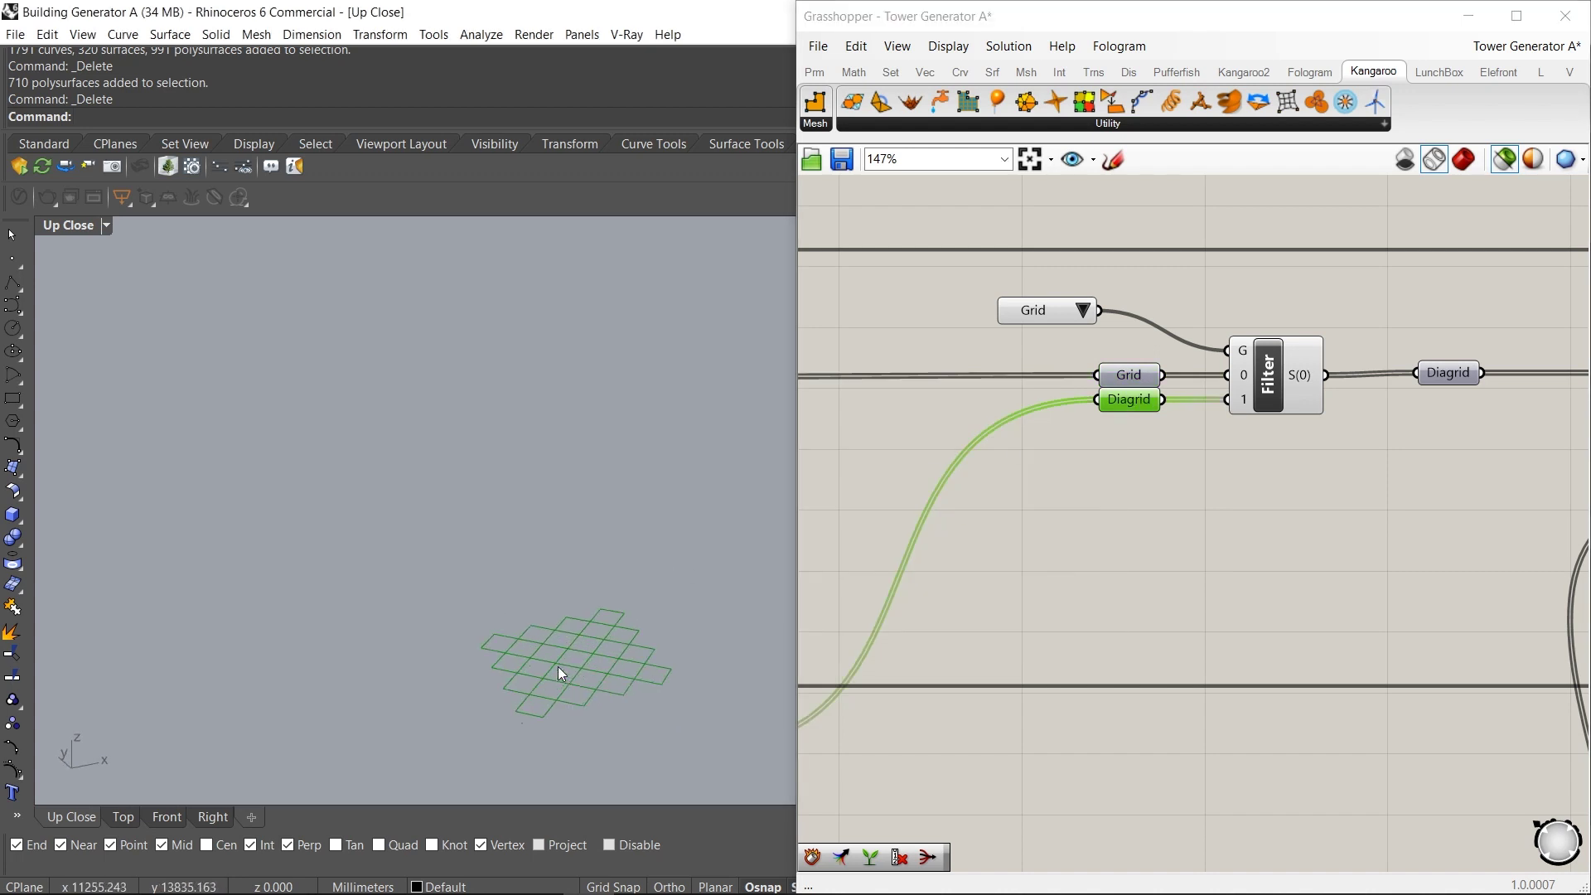
Examine the Graph Mapper and multiplication that control the twist angle, and preview the Rotate component's floor grids in Rhino
{"action": "scroll", "coordinate": [991, 484], "scroll_direction": "down", "scroll_amount": 5}
{"action": "left_click", "coordinate": [1067, 476]}
{"action": "scroll", "coordinate": [1299, 478], "scroll_direction": "down", "scroll_amount": 3}
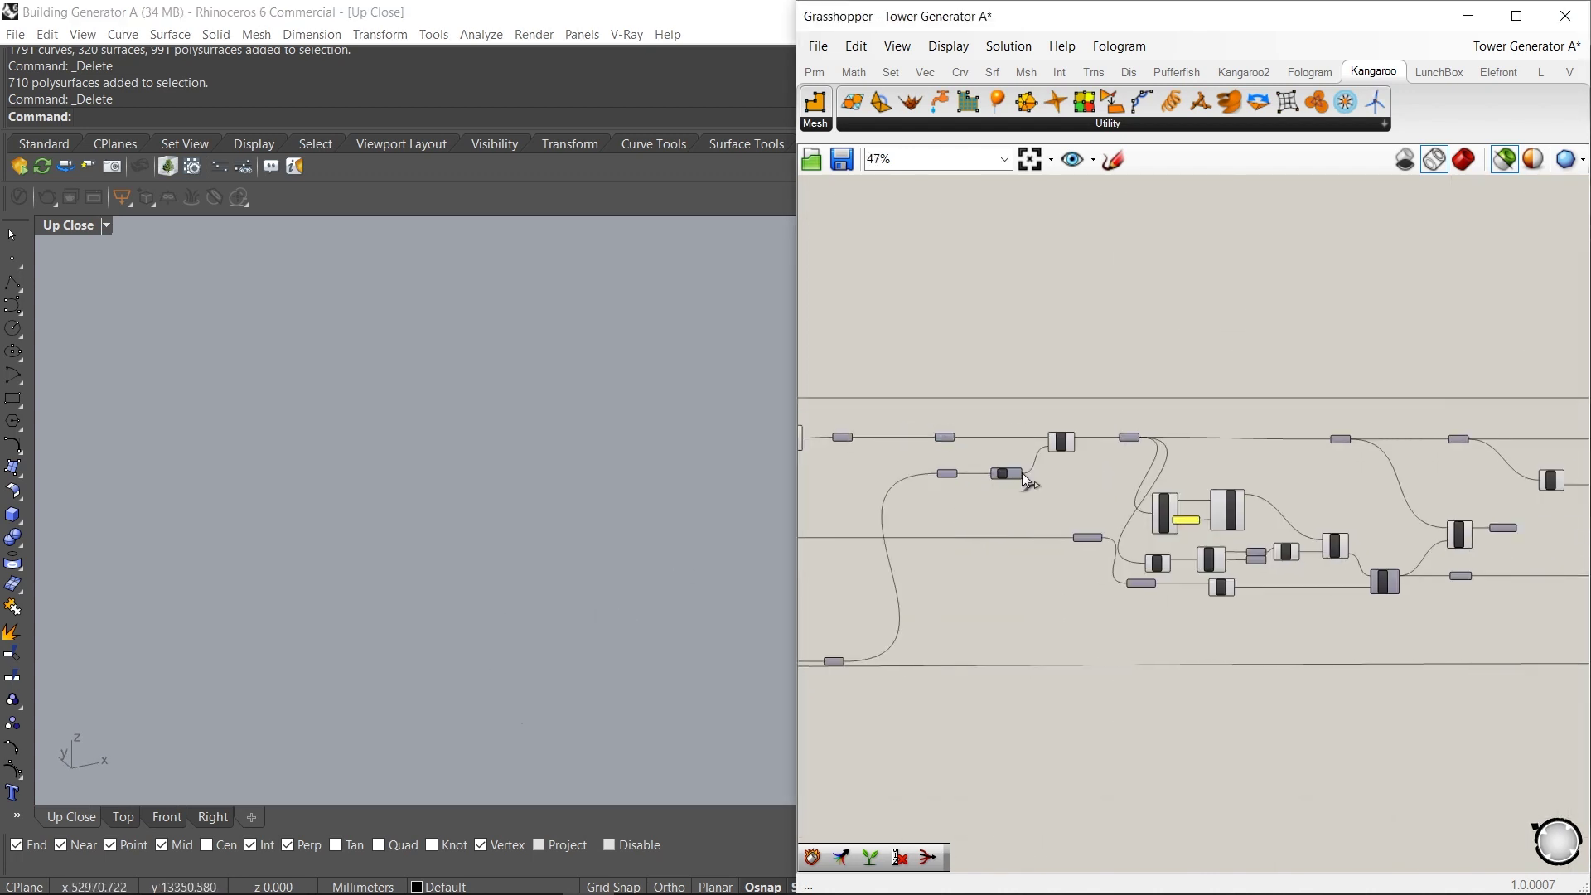
{"action": "scroll", "coordinate": [1001, 464], "scroll_direction": "up", "scroll_amount": 2}
{"action": "scroll", "coordinate": [1122, 472], "scroll_direction": "up", "scroll_amount": 1}
{"action": "scroll", "coordinate": [1316, 509], "scroll_direction": "up", "scroll_amount": 1}
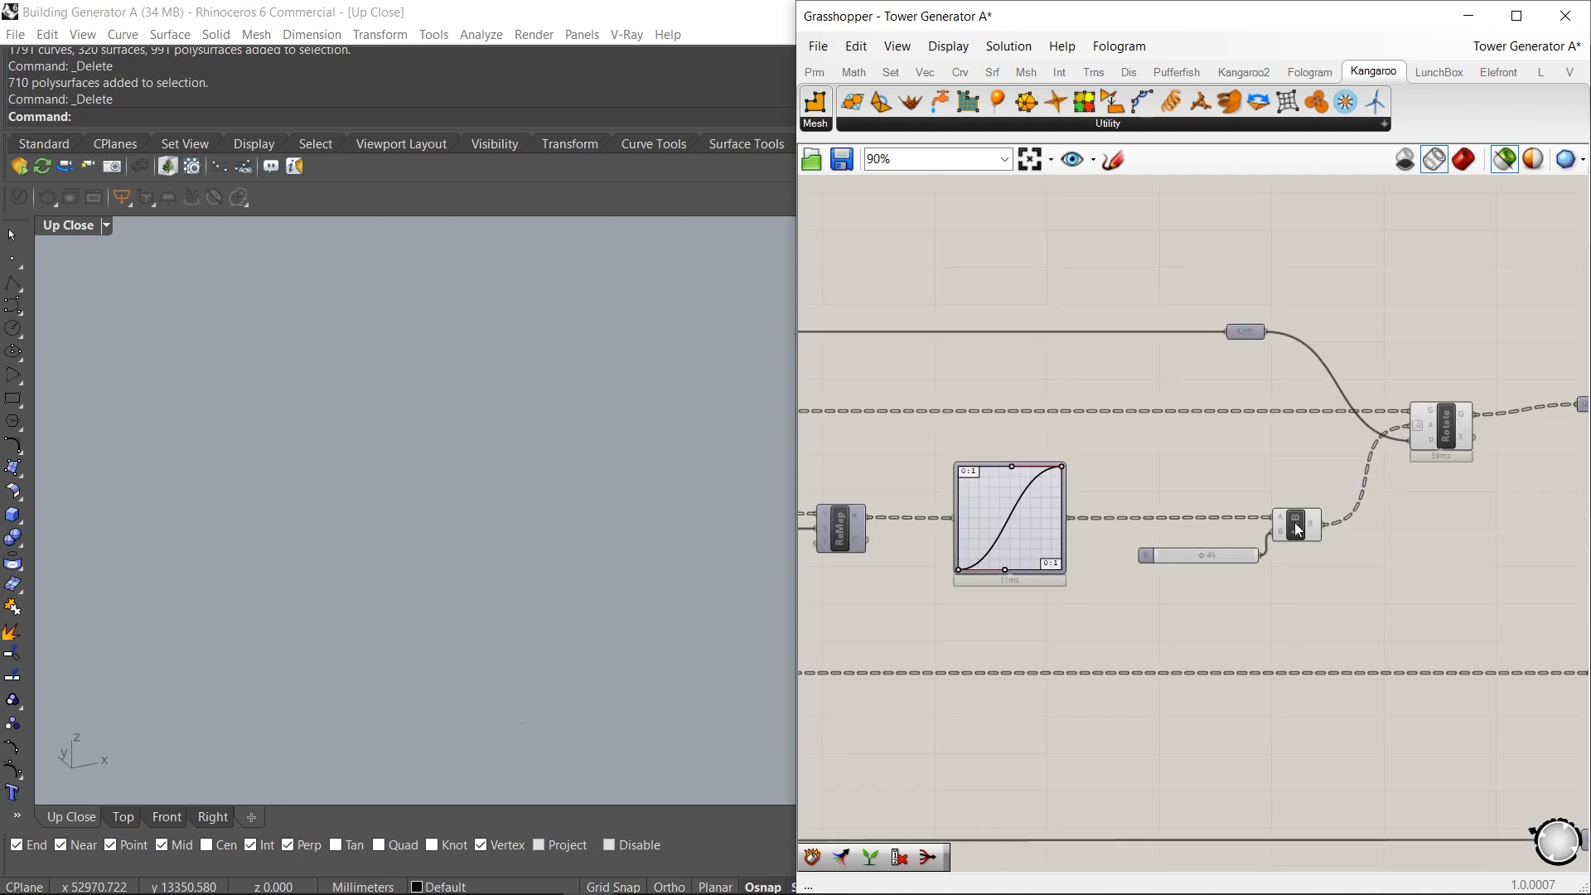
{"action": "scroll", "coordinate": [1298, 530], "scroll_direction": "up", "scroll_amount": 1}
{"action": "left_click", "coordinate": [1297, 532]}
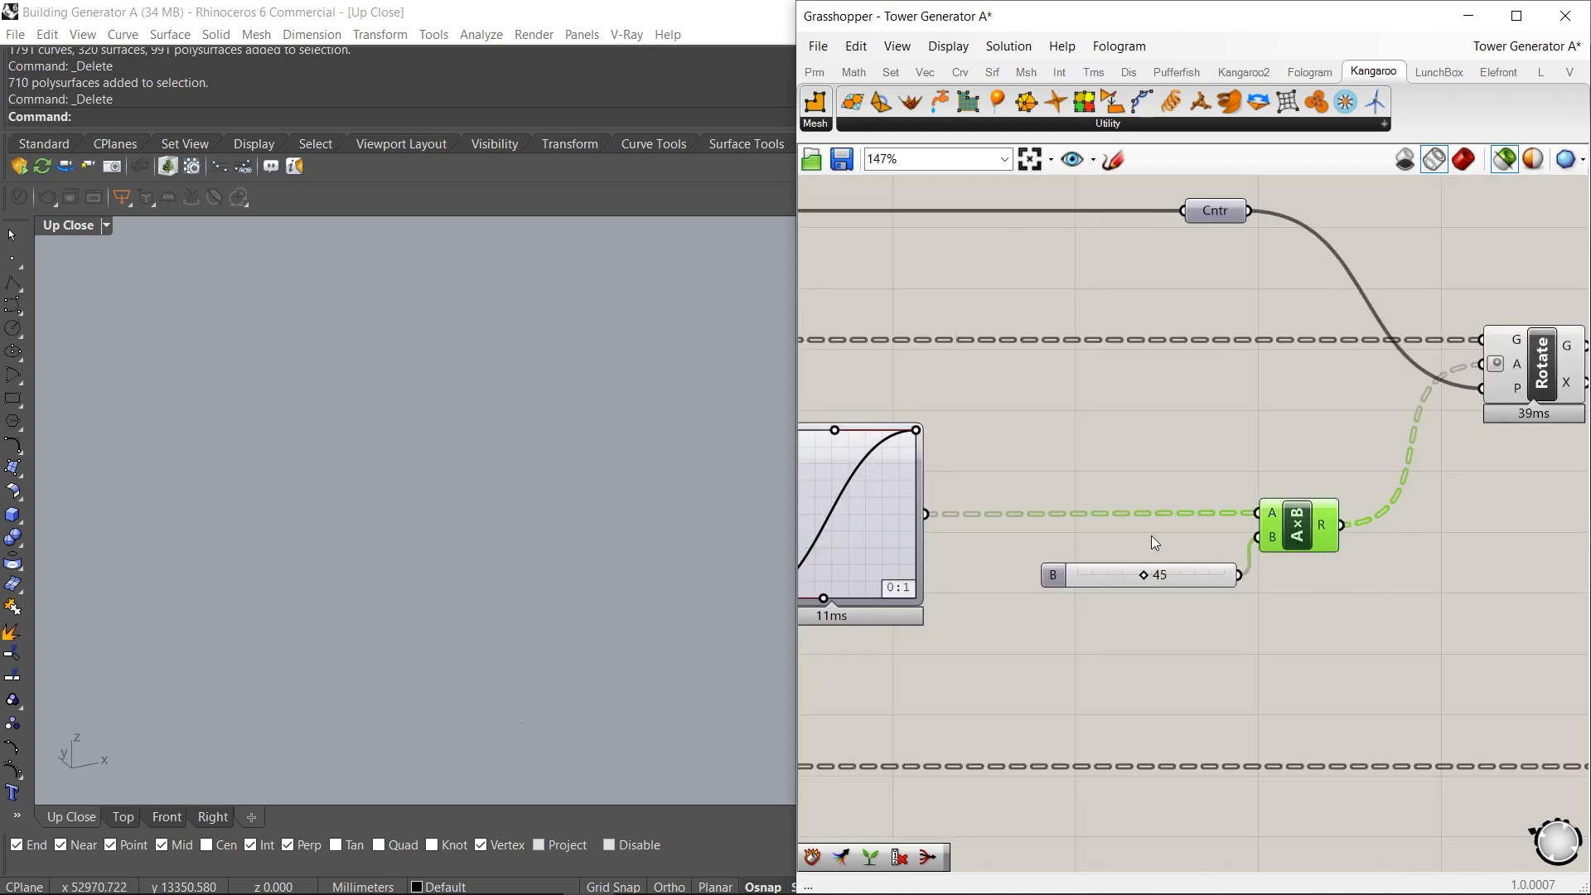
{"action": "scroll", "coordinate": [1199, 542], "scroll_direction": "down", "scroll_amount": 1}
{"action": "left_click", "coordinate": [1385, 420]}
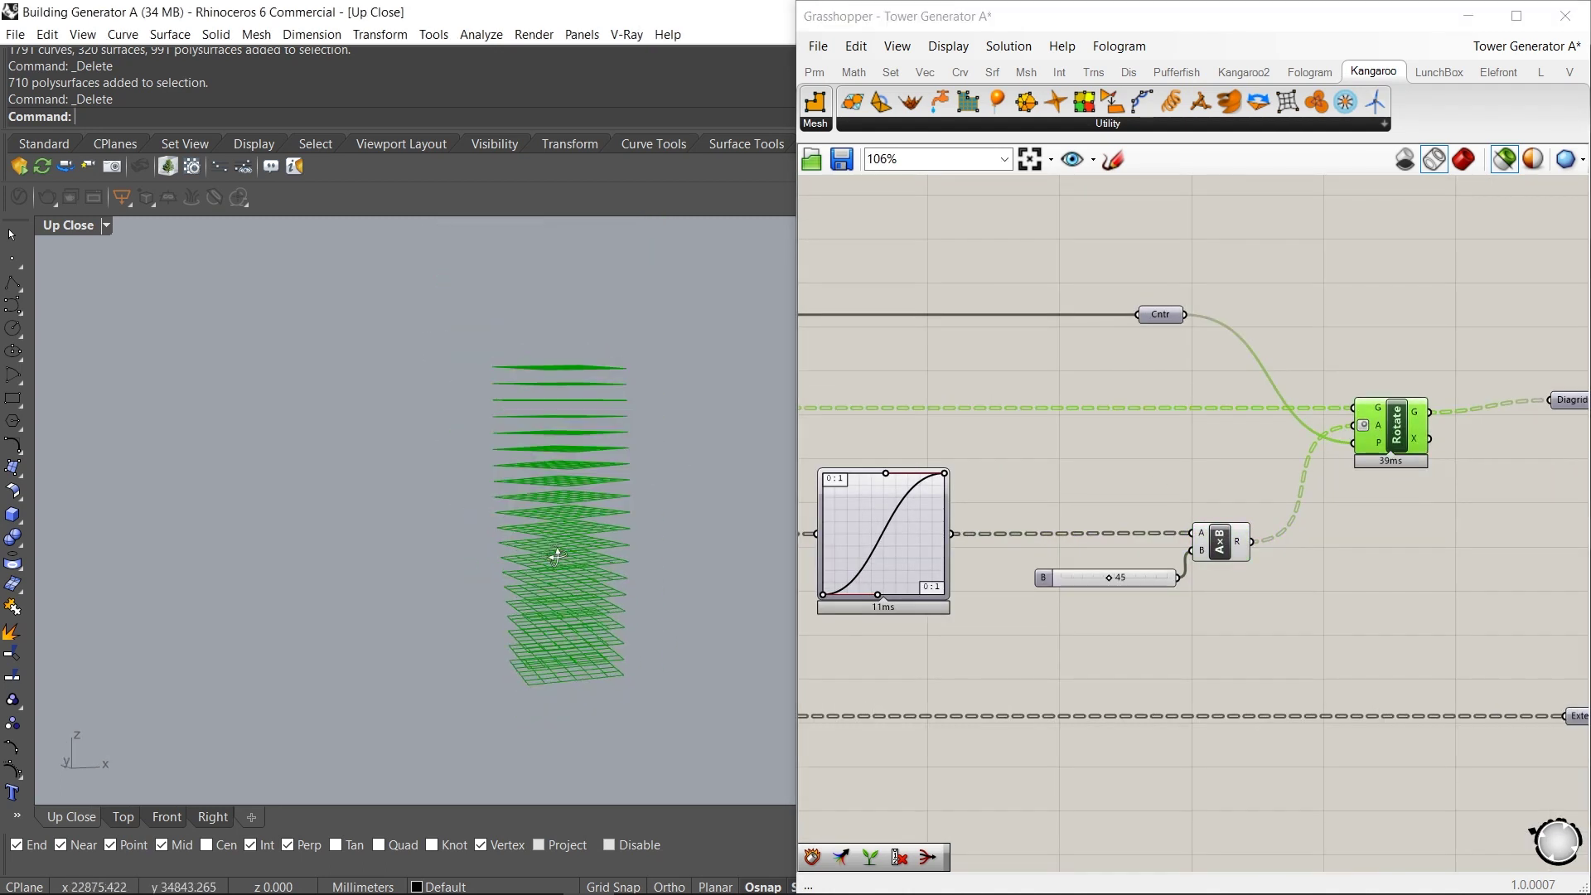
Preview the tower geometry held in the Description parameter that feeds the Massing Bake component
{"action": "scroll", "coordinate": [1221, 471], "scroll_direction": "down", "scroll_amount": 2}
{"action": "left_click", "coordinate": [1289, 464]}
{"action": "right_click_drag", "start_coordinate": [1401, 499], "coordinate": [1025, 489]}
{"action": "scroll", "coordinate": [1325, 464], "scroll_direction": "up", "scroll_amount": 3}
{"action": "left_click", "coordinate": [1284, 422]}
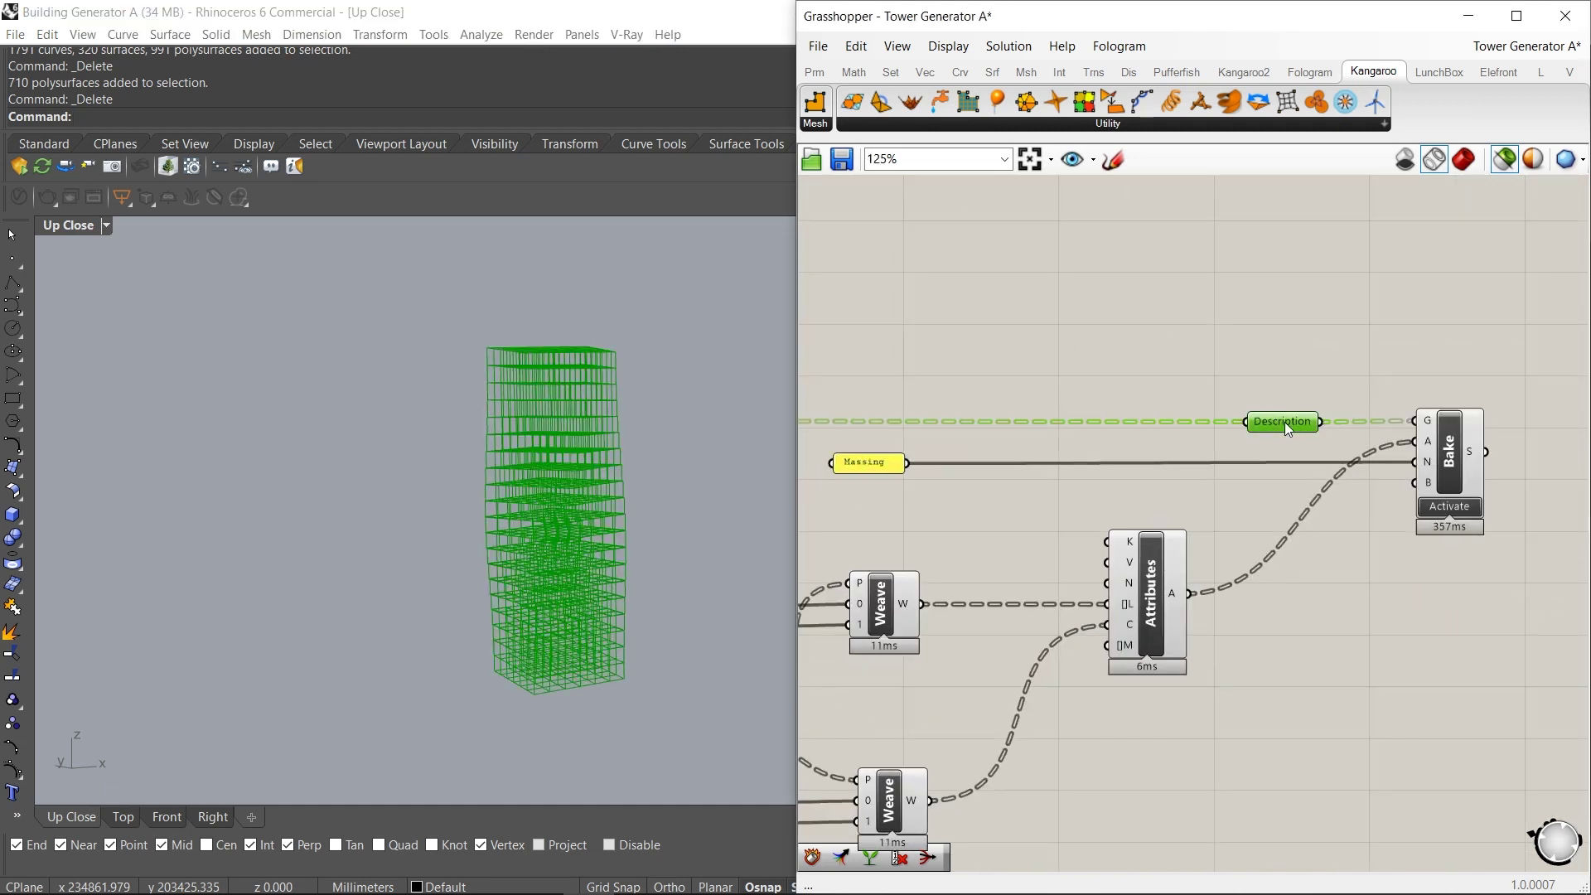
Inspect the Grid and Diagrid options in the pattern list that feeds the Filter component
{"action": "mouse_move", "coordinate": [515, 530]}
{"action": "right_mouse_down"}
{"action": "mouse_move", "coordinate": [504, 512]}
{"action": "mouse_move", "coordinate": [539, 530]}
{"action": "mouse_move", "coordinate": [525, 525]}
{"action": "right_mouse_up"}
{"action": "scroll", "coordinate": [525, 529], "scroll_direction": "down", "scroll_amount": 2}
{"action": "scroll", "coordinate": [527, 529], "scroll_direction": "up", "scroll_amount": 4}
{"action": "scroll", "coordinate": [1337, 446], "scroll_direction": "down", "scroll_amount": 6}
{"action": "left_click", "coordinate": [967, 381]}
{"action": "right_click_drag", "start_coordinate": [968, 383], "coordinate": [1331, 401]}
{"action": "right_click_drag", "start_coordinate": [1104, 450], "coordinate": [1238, 449]}
{"action": "scroll", "coordinate": [896, 464], "scroll_direction": "up", "scroll_amount": 6}
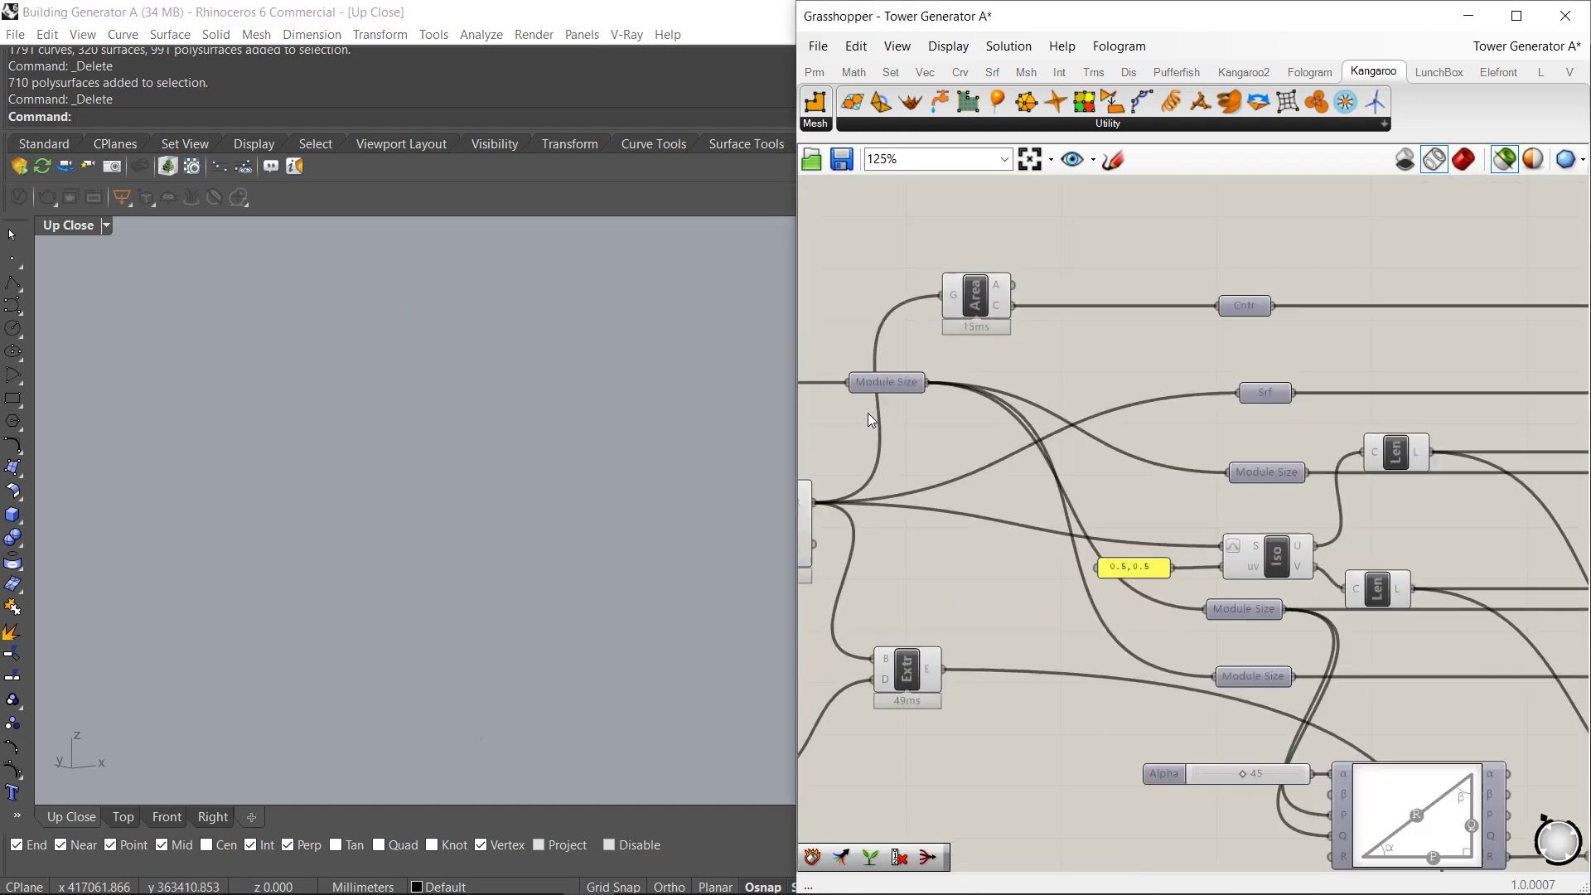
{"action": "scroll", "coordinate": [1370, 444], "scroll_direction": "down", "scroll_amount": 2}
{"action": "right_click_drag", "start_coordinate": [1474, 492], "coordinate": [845, 474]}
{"action": "right_click_drag", "start_coordinate": [1409, 468], "coordinate": [886, 474]}
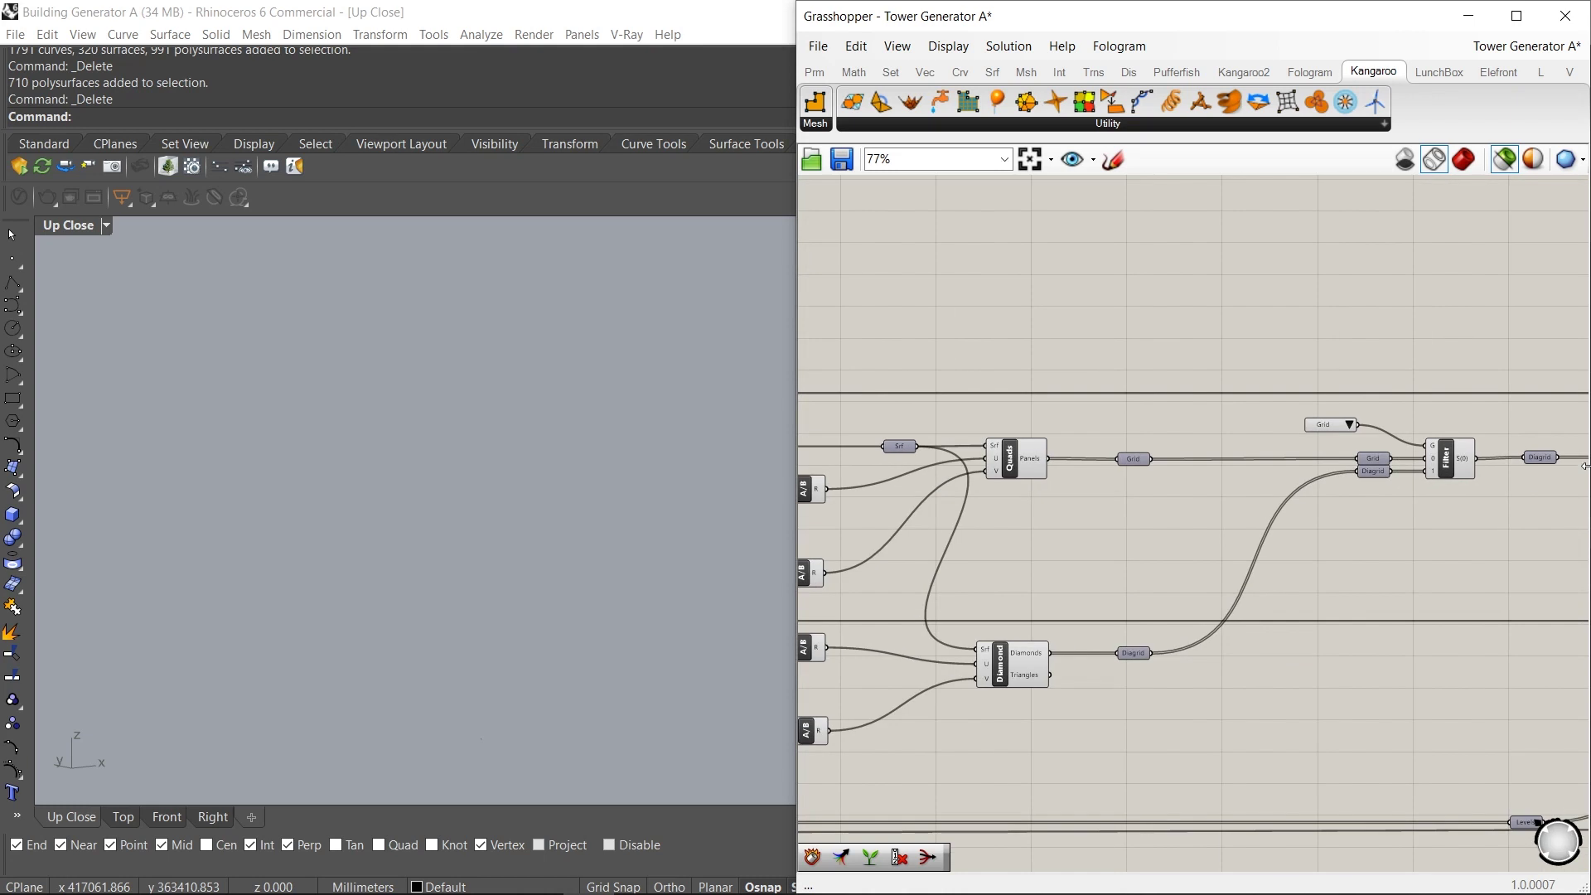
{"action": "scroll", "coordinate": [1361, 419], "scroll_direction": "up", "scroll_amount": 2}
{"action": "left_click", "coordinate": [1340, 425]}
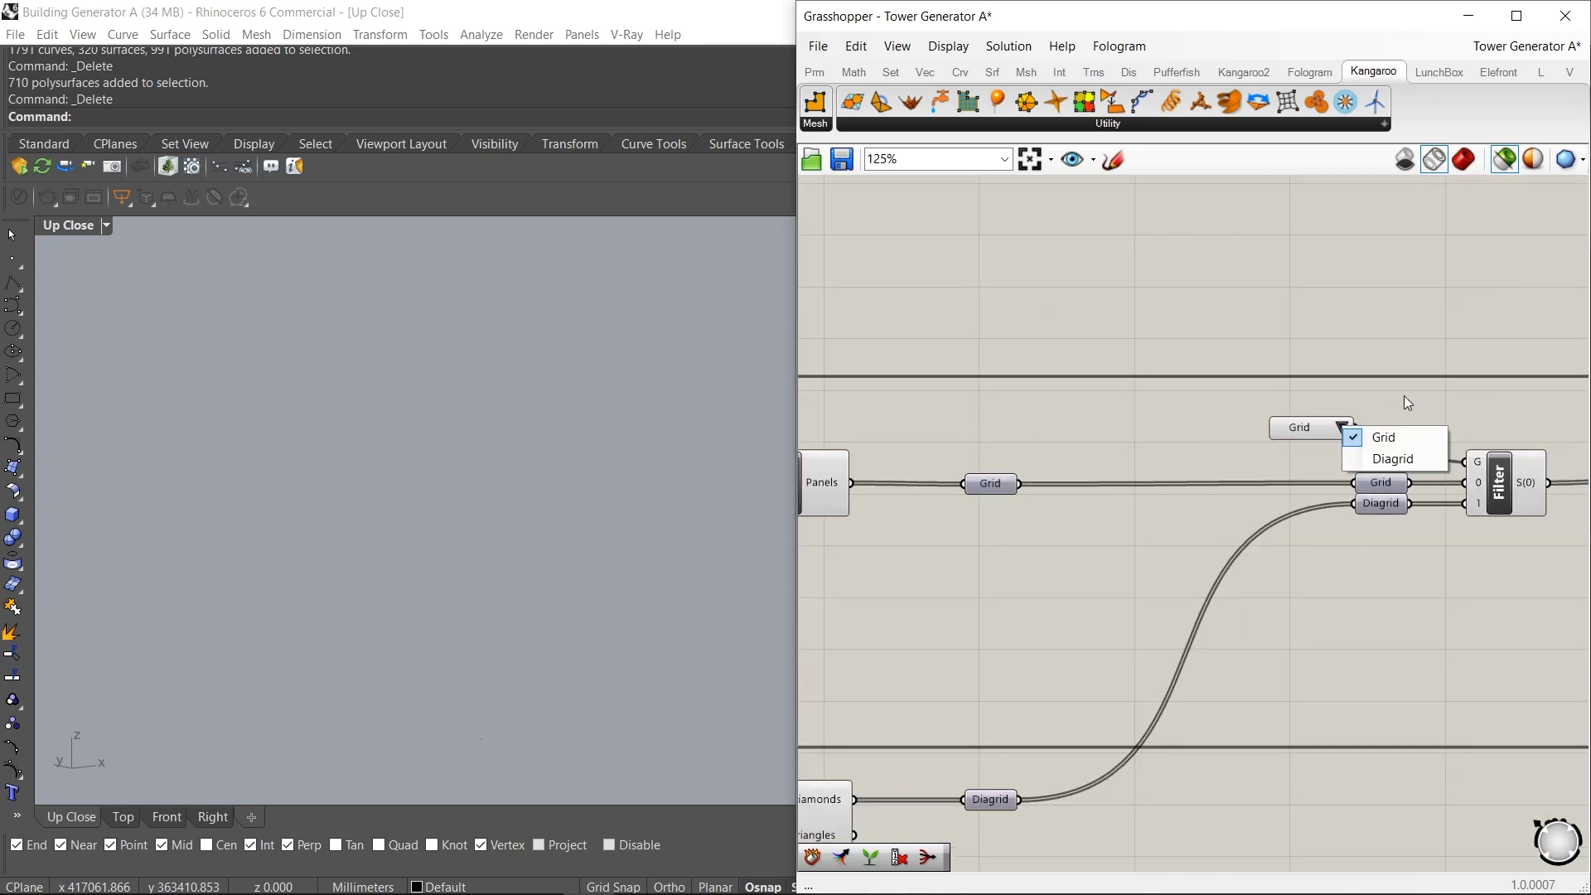
Set the B slider multiplying the Graph Mapper output to 60 to change the tower's twist
{"action": "scroll", "coordinate": [1162, 422], "scroll_direction": "down", "scroll_amount": 5}
{"action": "right_click_drag", "start_coordinate": [1526, 460], "coordinate": [1046, 452]}
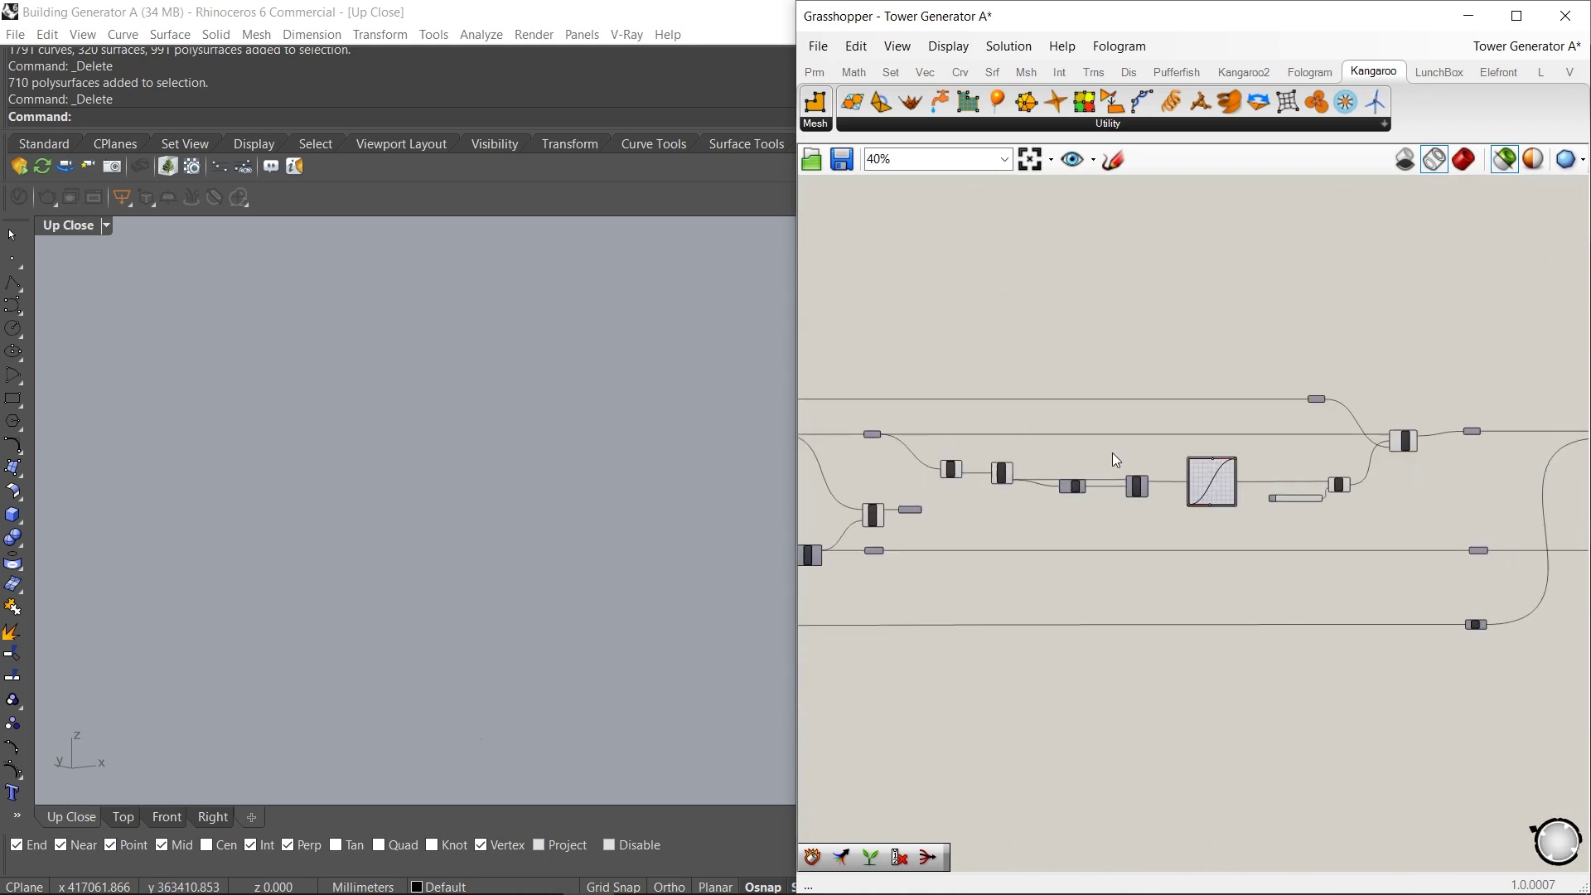
{"action": "scroll", "coordinate": [1230, 472], "scroll_direction": "up", "scroll_amount": 5}
{"action": "double_click", "coordinate": [1449, 553]}
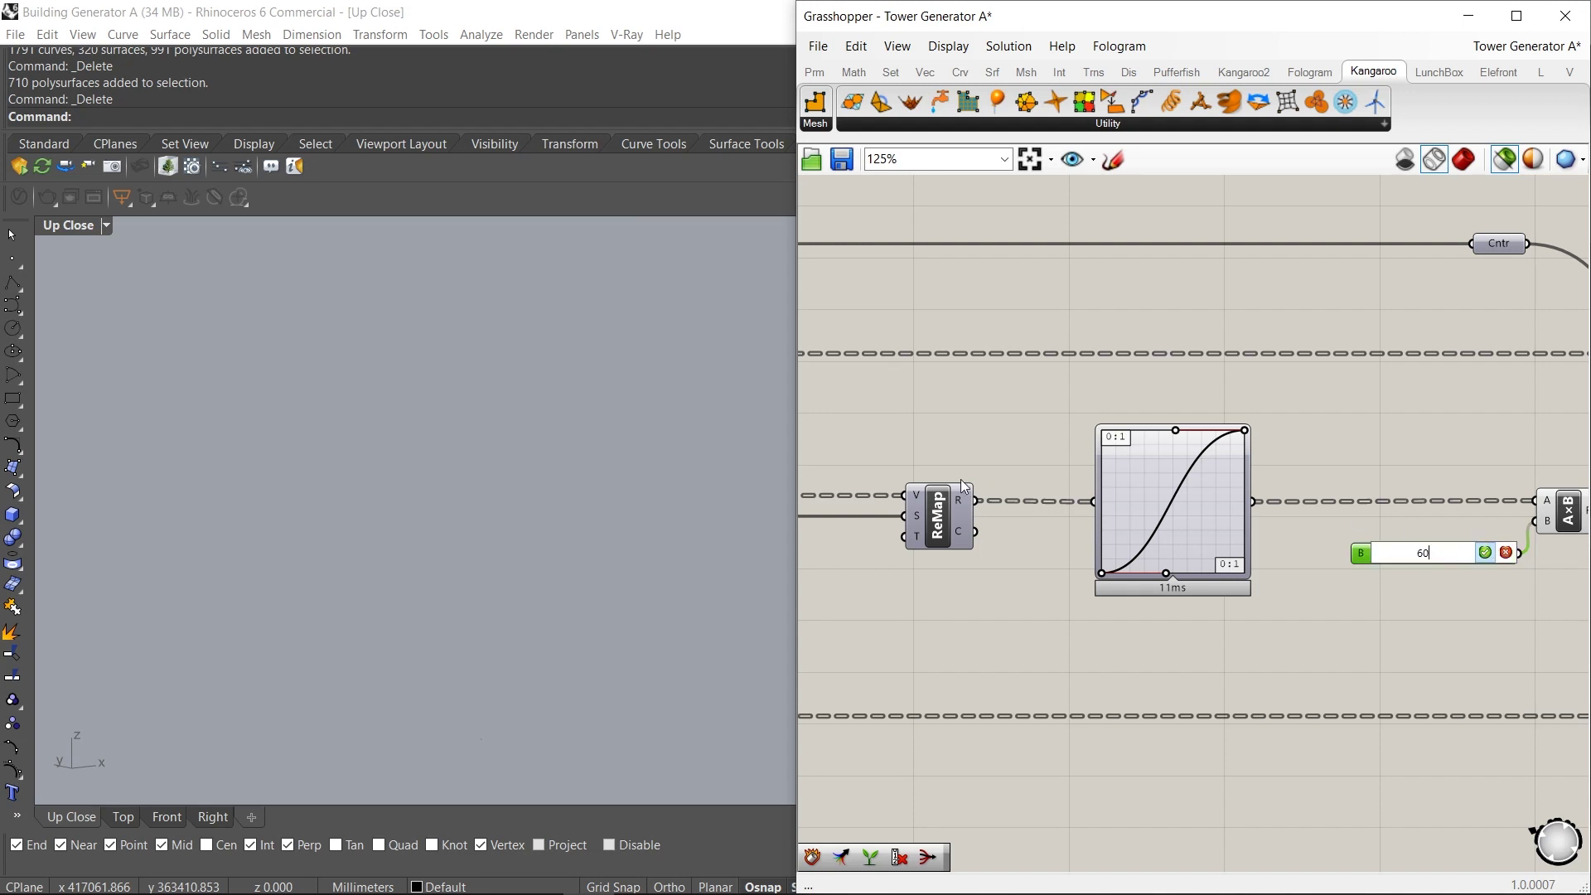
{"action": "key", "text": "Return"}
Bake the twisted tower's massing blocks into Rhino with the Bake component named Massing
{"action": "scroll", "coordinate": [961, 479], "scroll_direction": "down", "scroll_amount": 4}
{"action": "scroll", "coordinate": [986, 467], "scroll_direction": "down", "scroll_amount": 3}
{"action": "scroll", "coordinate": [1153, 480], "scroll_direction": "up", "scroll_amount": 4}
{"action": "right_click_drag", "start_coordinate": [1363, 470], "coordinate": [1036, 483]}
{"action": "scroll", "coordinate": [943, 458], "scroll_direction": "down", "scroll_amount": 4}
{"action": "scroll", "coordinate": [1300, 444], "scroll_direction": "up", "scroll_amount": 3}
{"action": "right_click_drag", "start_coordinate": [1301, 444], "coordinate": [994, 458]}
{"action": "left_click", "coordinate": [1252, 415]}
{"action": "left_click", "coordinate": [1244, 387]}
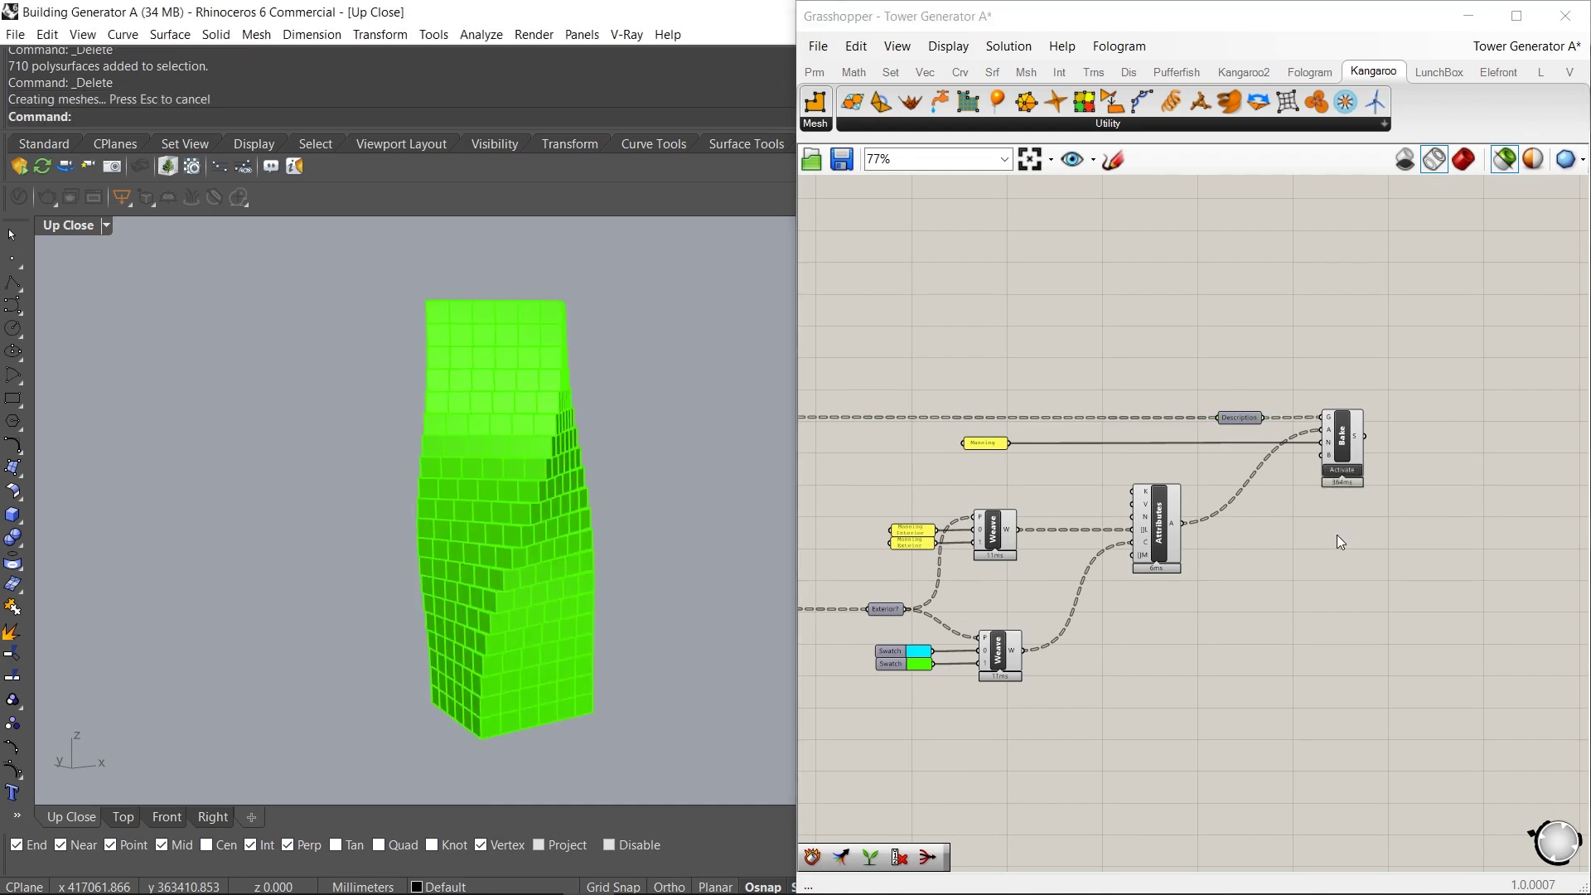
Examine the baked massing blocks around the tower and check that a single block at the base corner can be selected
{"action": "right_click_drag", "start_coordinate": [455, 455], "coordinate": [456, 422]}
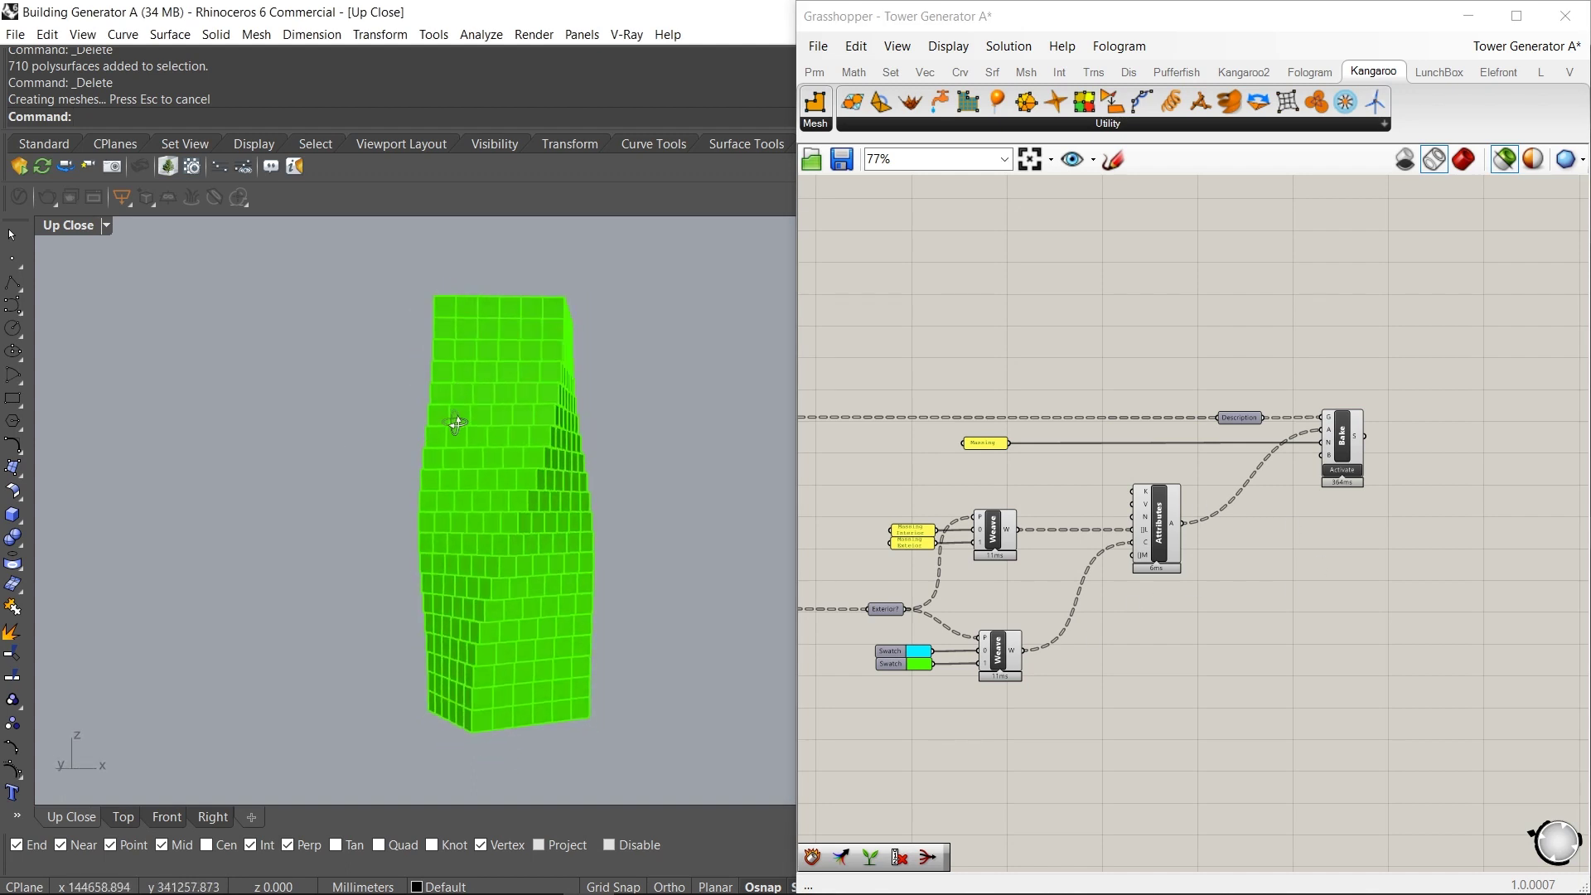
{"action": "scroll", "coordinate": [584, 723], "scroll_direction": "up", "scroll_amount": 3}
{"action": "left_click", "coordinate": [587, 717]}
{"action": "right_click_drag", "start_coordinate": [619, 726], "coordinate": [577, 714]}
{"action": "scroll", "coordinate": [578, 714], "scroll_direction": "up", "scroll_amount": 2}
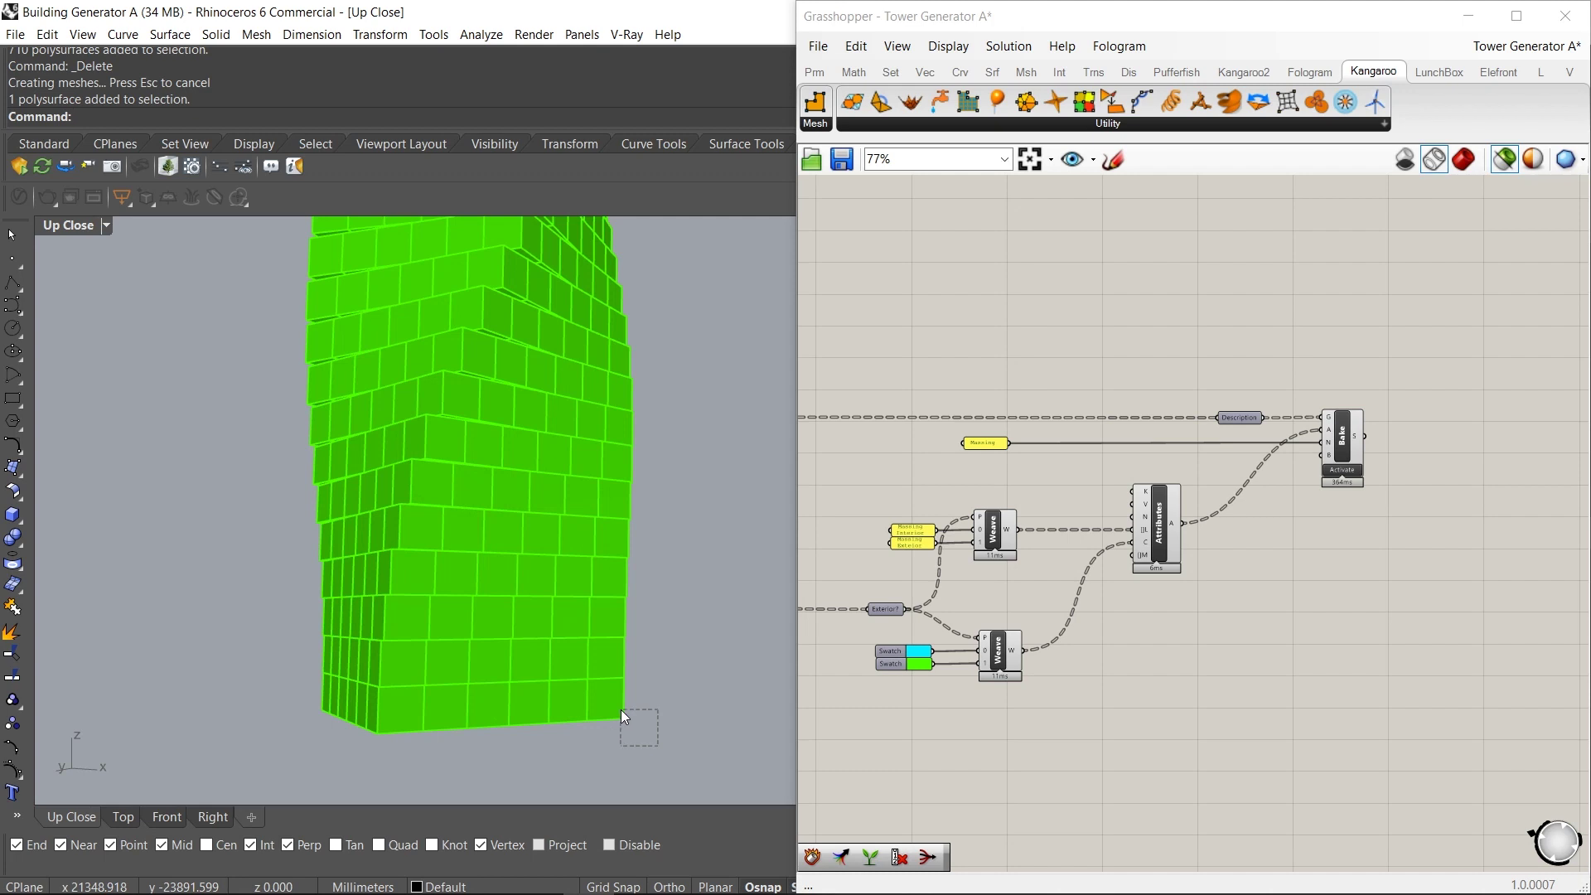
{"action": "scroll", "coordinate": [655, 721], "scroll_direction": "down", "scroll_amount": 3}
{"action": "right_click_drag", "start_coordinate": [658, 732], "coordinate": [468, 644]}
{"action": "scroll", "coordinate": [390, 450], "scroll_direction": "up", "scroll_amount": 2}
{"action": "scroll", "coordinate": [383, 450], "scroll_direction": "down", "scroll_amount": 2}
{"action": "right_click_drag", "start_coordinate": [383, 451], "coordinate": [573, 460]}
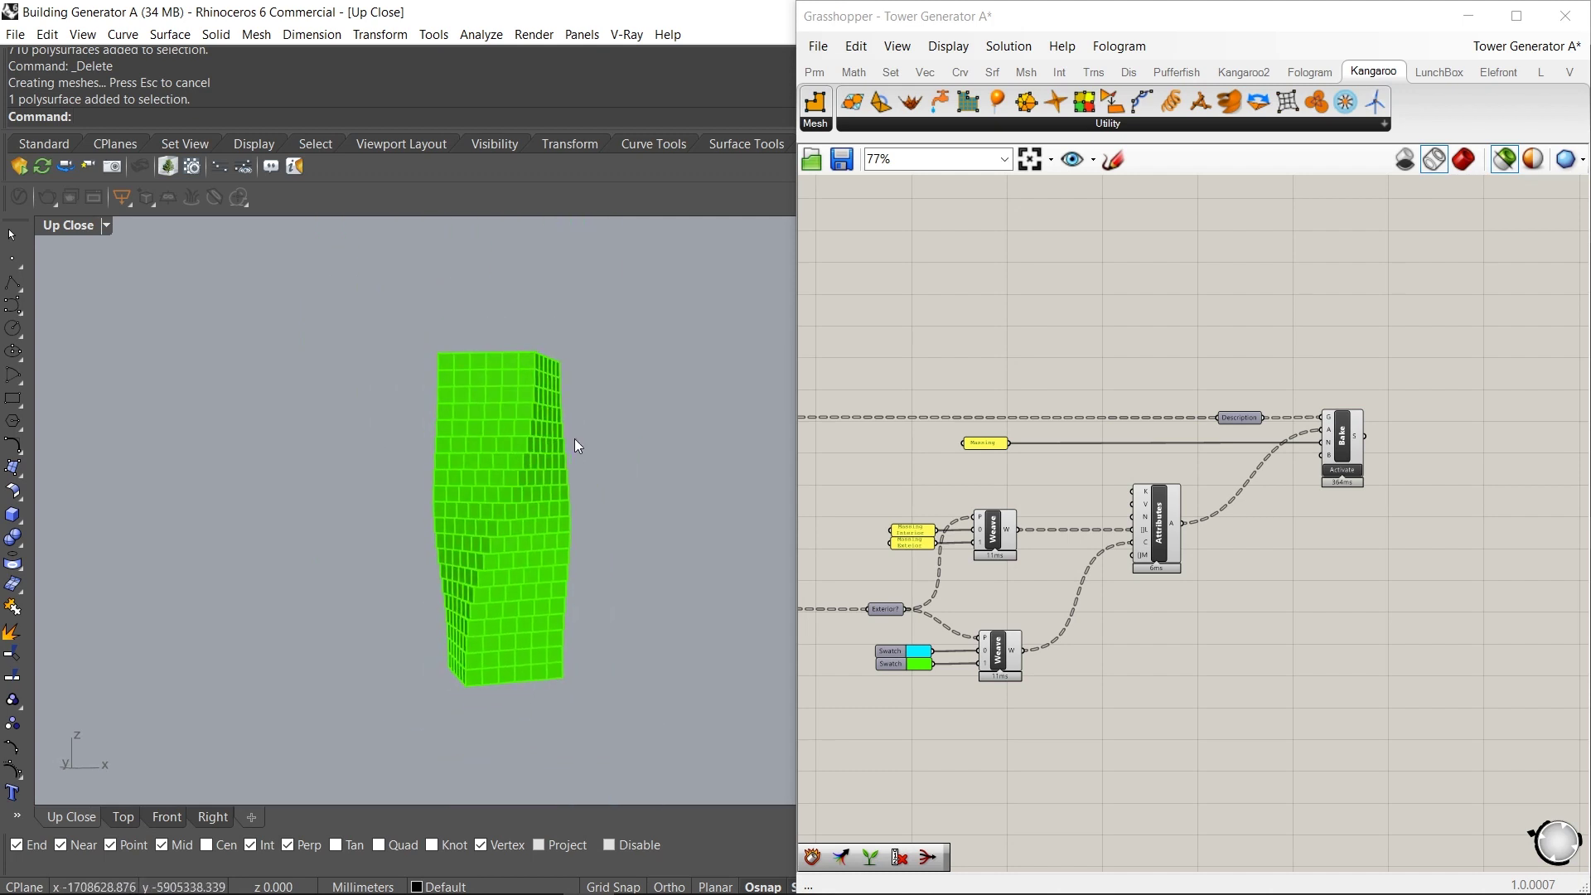
{"action": "right_click_drag", "start_coordinate": [538, 515], "coordinate": [572, 505]}
{"action": "scroll", "coordinate": [488, 545], "scroll_direction": "up", "scroll_amount": 1}
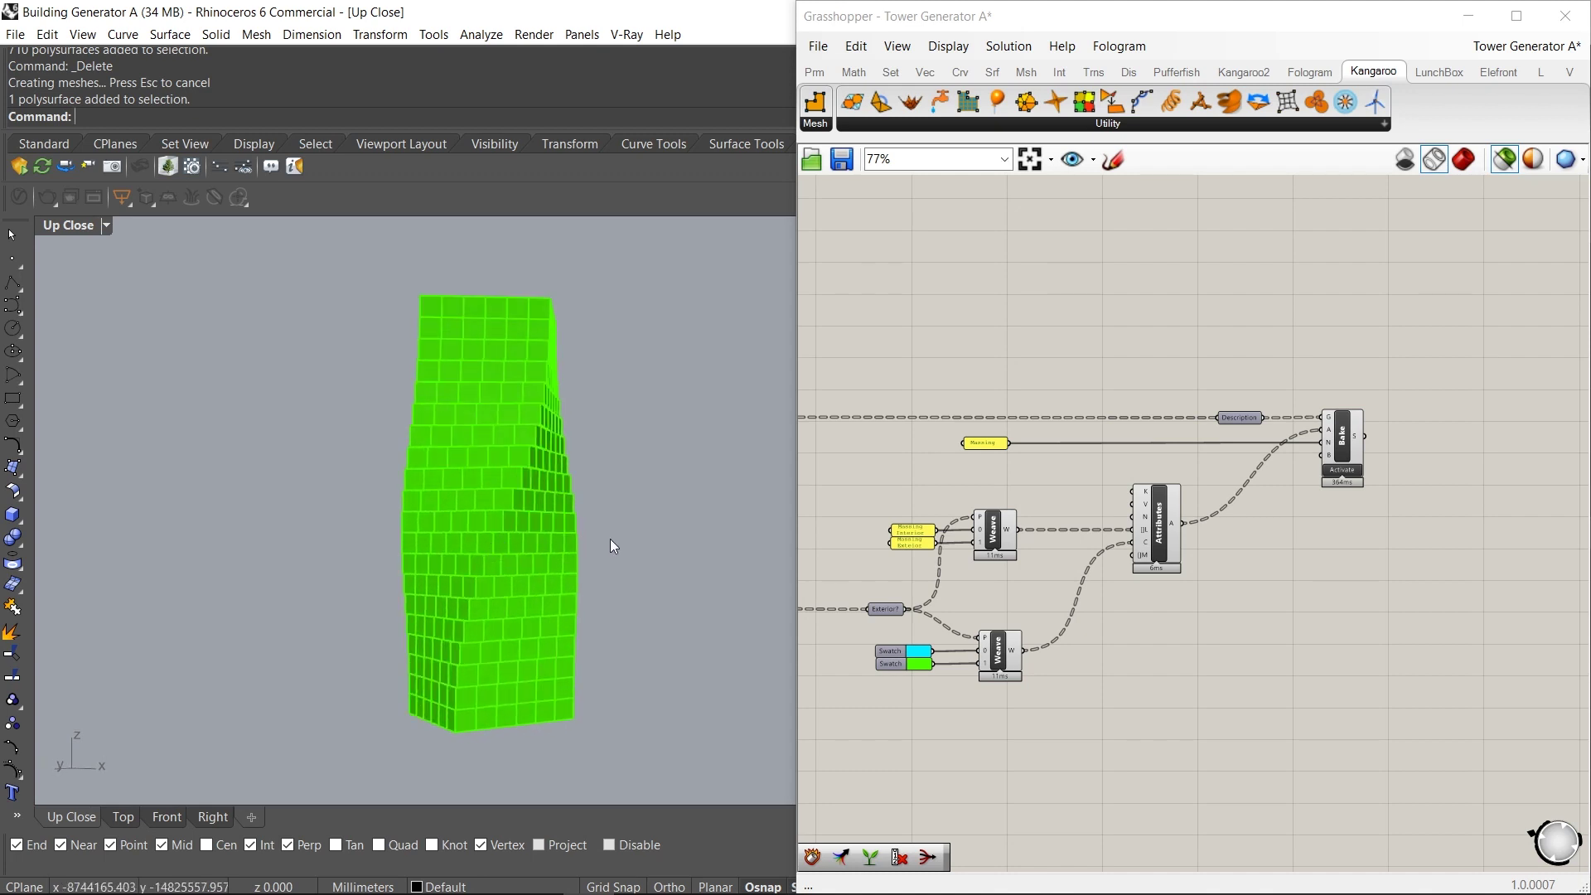
Delete exterior massing blocks at the tower's lower corner to carve a stepped opening, and save the Rhino file
{"action": "right_click_drag", "start_coordinate": [612, 545], "coordinate": [525, 604]}
{"action": "scroll", "coordinate": [509, 601], "scroll_direction": "up", "scroll_amount": 1}
{"action": "scroll", "coordinate": [560, 753], "scroll_direction": "up", "scroll_amount": 1}
{"action": "scroll", "coordinate": [578, 750], "scroll_direction": "up", "scroll_amount": 1}
{"action": "left_click_drag", "start_coordinate": [615, 729], "coordinate": [615, 729]}
{"action": "key", "text": "Delete"}
{"action": "left_click_drag", "start_coordinate": [693, 780], "coordinate": [622, 704]}
{"action": "key", "text": "Delete"}
{"action": "key", "text": "Delete"}
{"action": "mouse_move", "coordinate": [658, 718]}
{"action": "right_mouse_down"}
{"action": "mouse_move", "coordinate": [629, 674]}
{"action": "mouse_move", "coordinate": [623, 700]}
{"action": "mouse_move", "coordinate": [642, 714]}
{"action": "right_mouse_up"}
{"action": "left_click_drag", "start_coordinate": [660, 683], "coordinate": [625, 657]}
{"action": "key", "text": "Delete"}
{"action": "right_click_drag", "start_coordinate": [634, 679], "coordinate": [668, 684]}
{"action": "left_click_drag", "start_coordinate": [634, 724], "coordinate": [593, 702]}
{"action": "right_click_drag", "start_coordinate": [668, 668], "coordinate": [636, 724]}
{"action": "key", "text": "Delete"}
{"action": "left_click_drag", "start_coordinate": [629, 688], "coordinate": [608, 675]}
{"action": "key", "text": "Delete"}
{"action": "right_click_drag", "start_coordinate": [609, 675], "coordinate": [422, 671]}
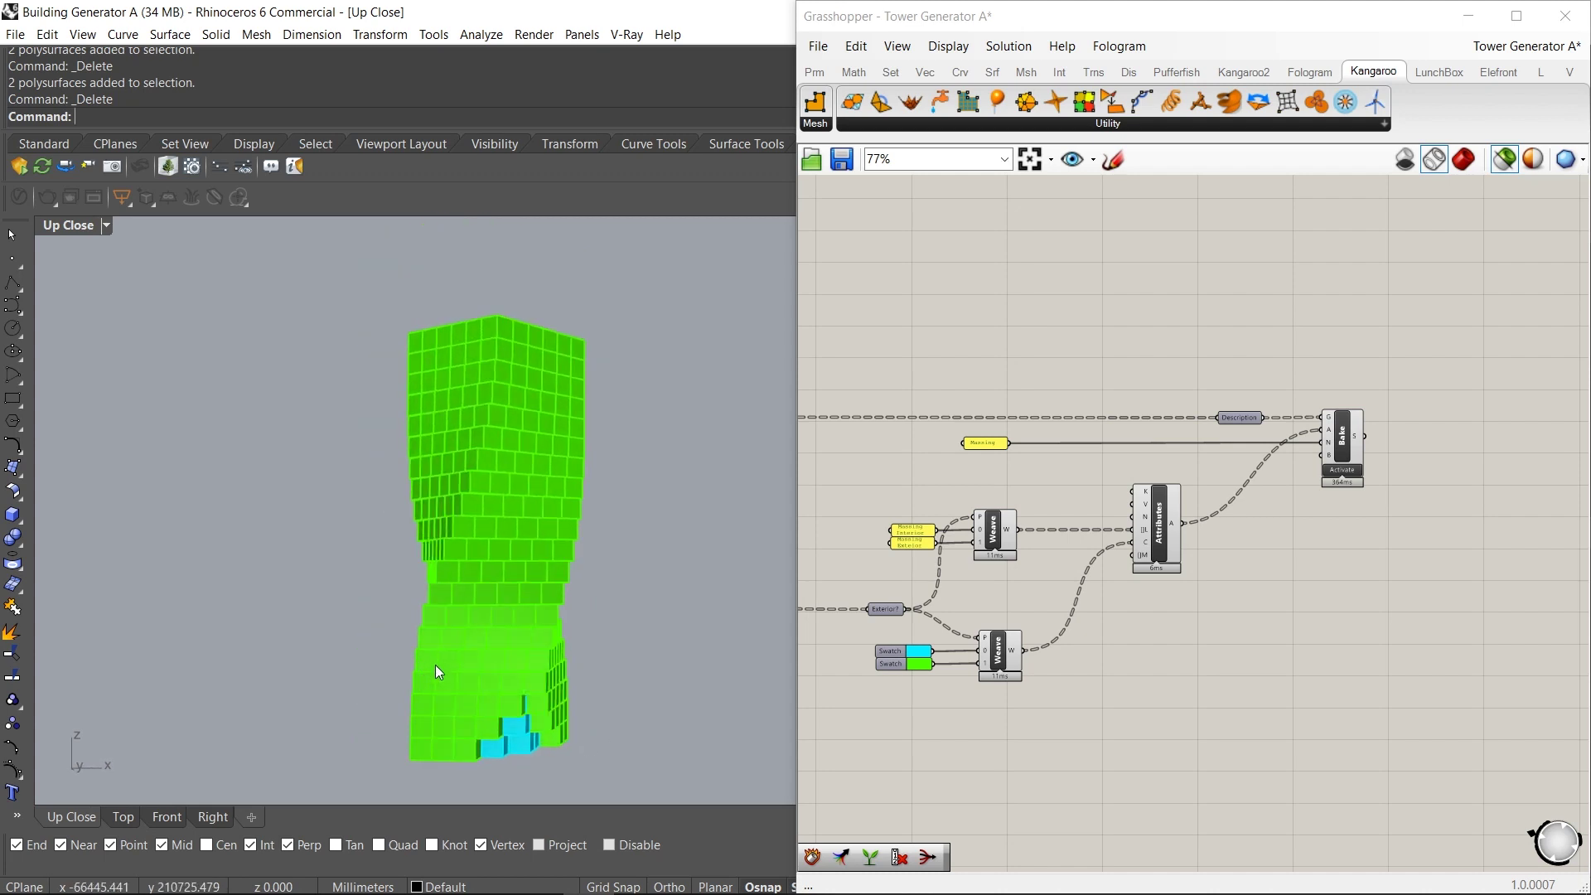
{"action": "key", "text": "ctrl+s"}
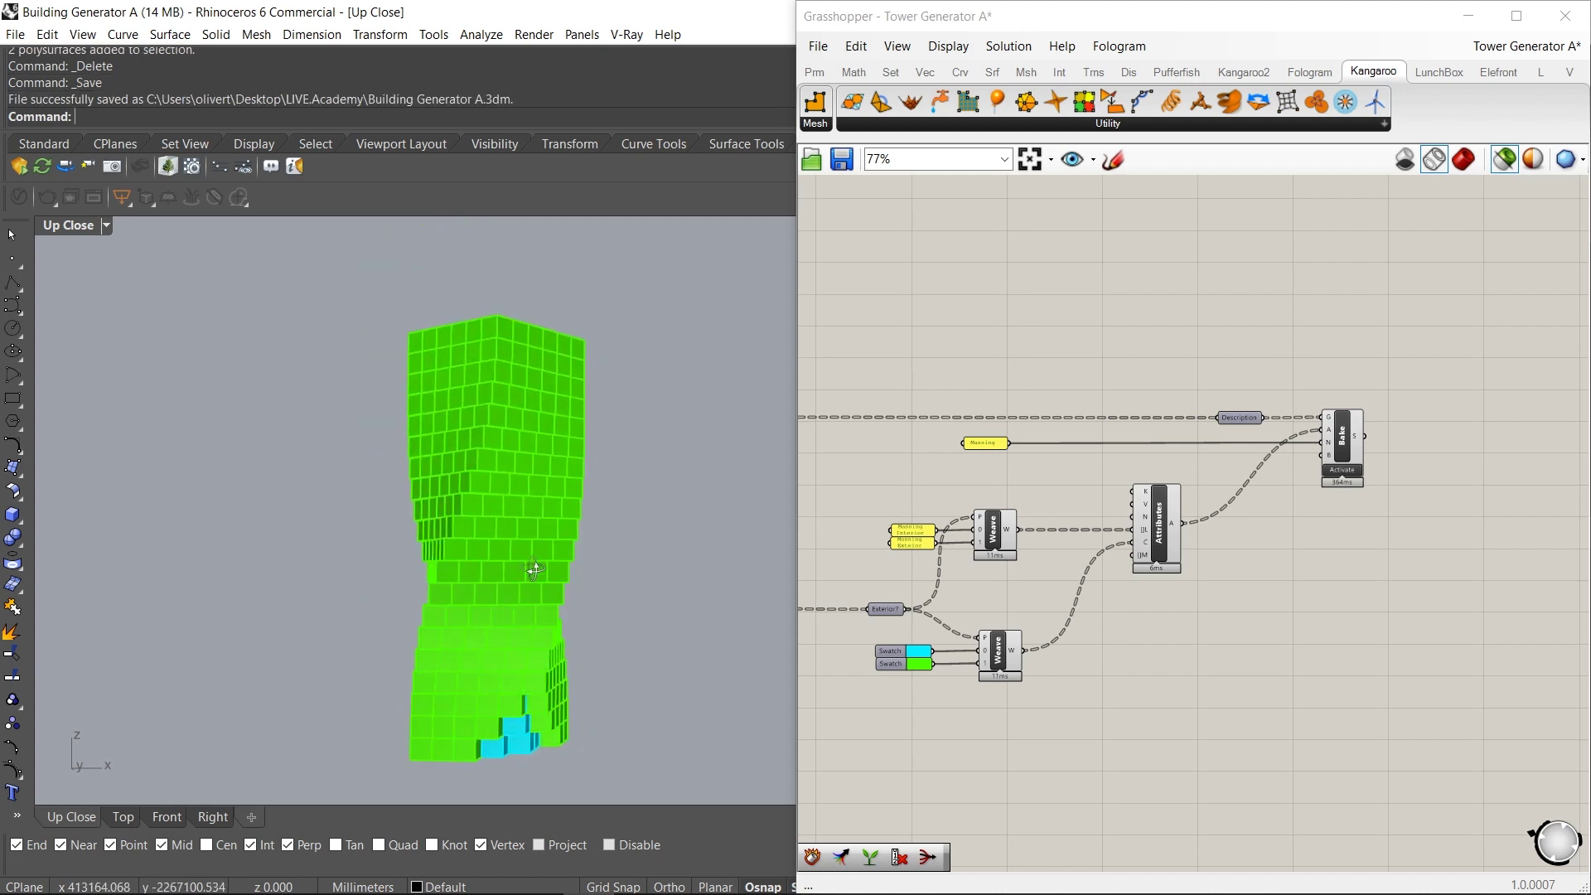
Update the RefBake component so the definition references the edited Massing geometry
{"action": "right_click_drag", "start_coordinate": [489, 564], "coordinate": [697, 548]}
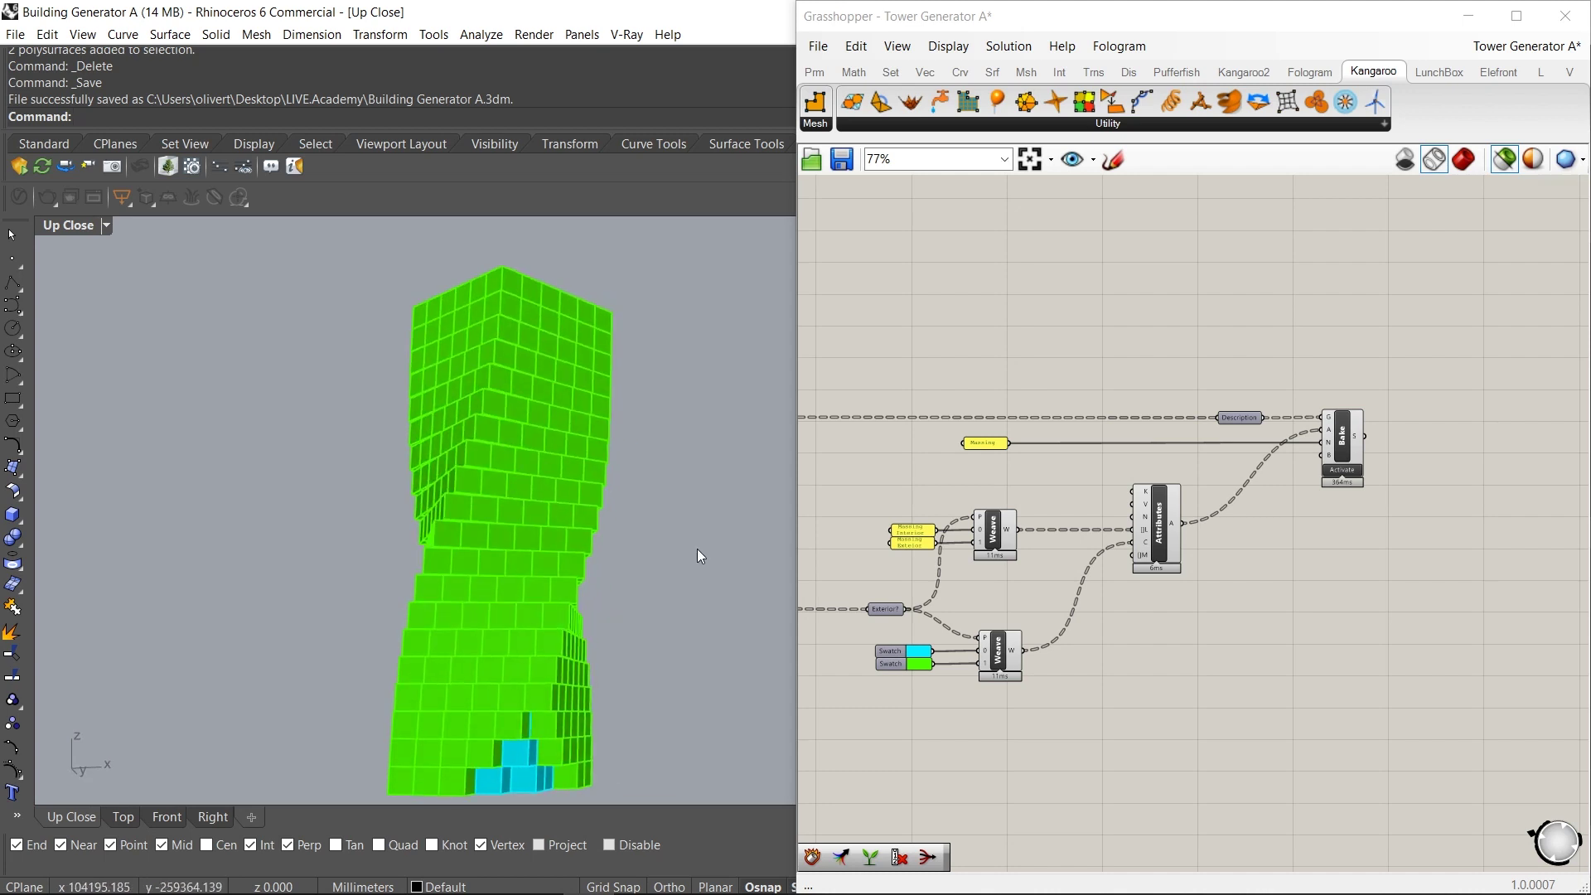
{"action": "scroll", "coordinate": [918, 453], "scroll_direction": "down", "scroll_amount": 6}
{"action": "right_click_drag", "start_coordinate": [1365, 473], "coordinate": [916, 497]}
{"action": "scroll", "coordinate": [1173, 495], "scroll_direction": "down", "scroll_amount": 4}
{"action": "scroll", "coordinate": [1288, 501], "scroll_direction": "up", "scroll_amount": 7}
{"action": "scroll", "coordinate": [1164, 497], "scroll_direction": "up", "scroll_amount": 4}
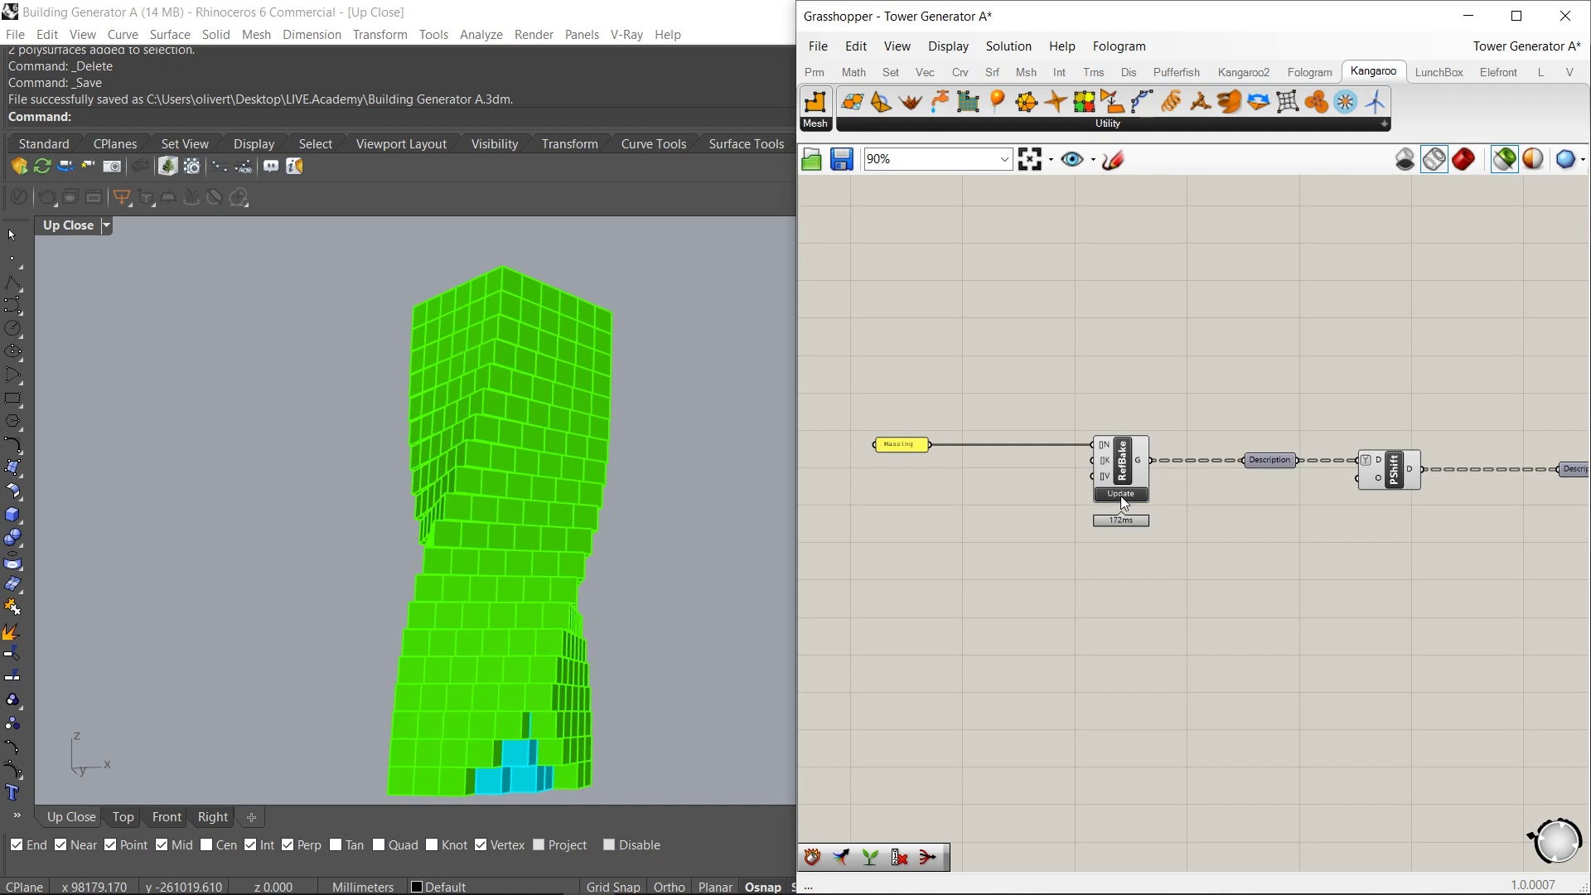
{"action": "left_click", "coordinate": [1122, 494]}
Preview the referenced massing in the Description parameter and its faces and edges in the DeBrep component
{"action": "scroll", "coordinate": [958, 499], "scroll_direction": "down", "scroll_amount": 4}
{"action": "scroll", "coordinate": [1159, 490], "scroll_direction": "up", "scroll_amount": 4}
{"action": "left_click", "coordinate": [1179, 481]}
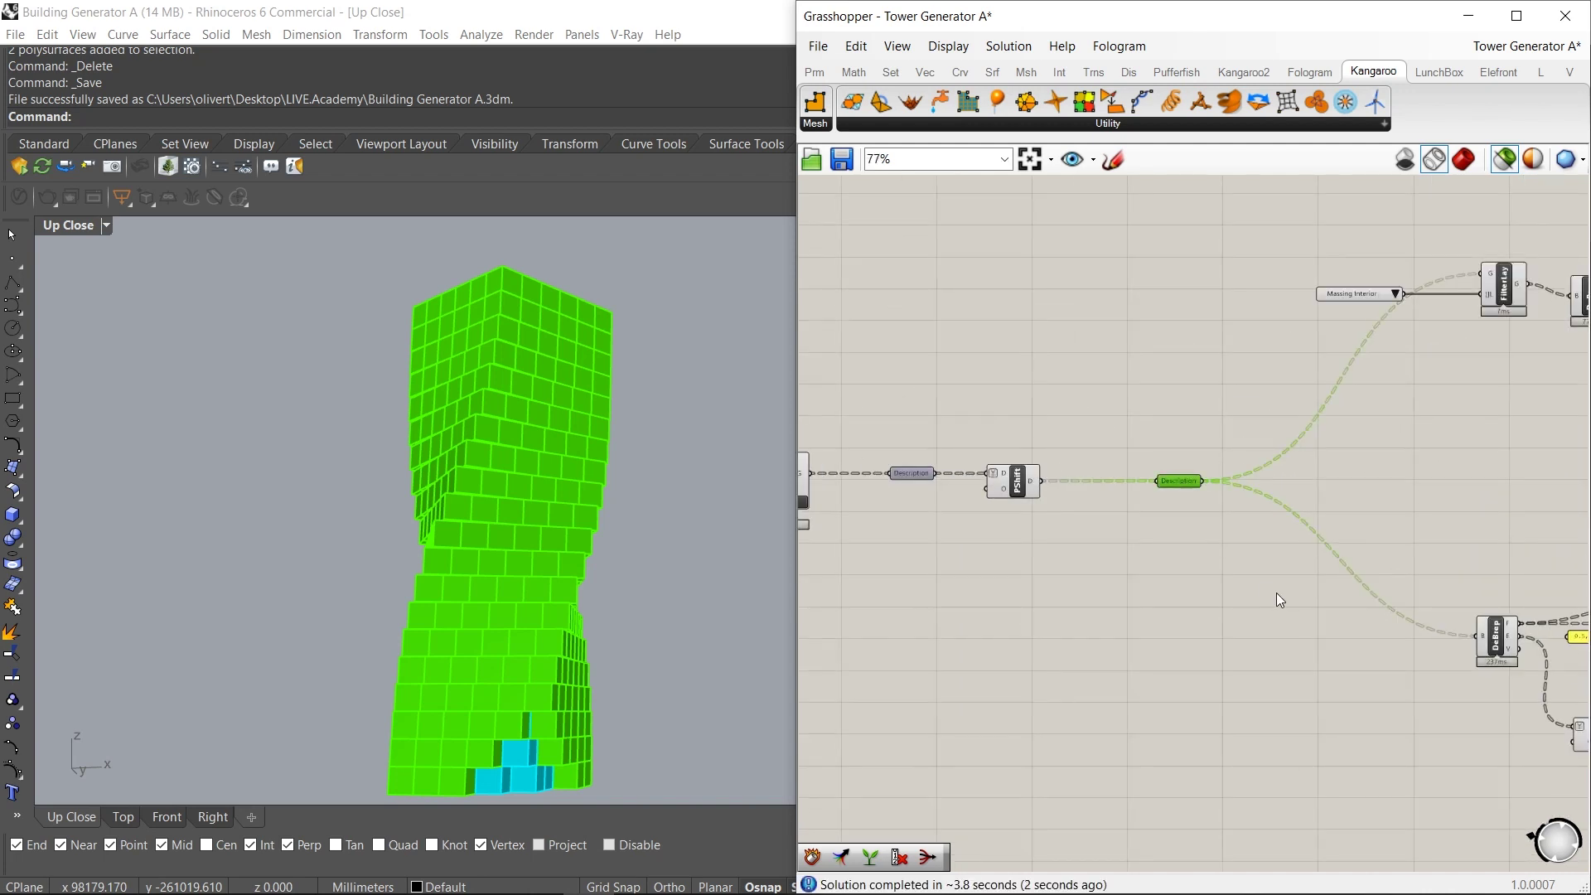
{"action": "right_click_drag", "start_coordinate": [1441, 632], "coordinate": [1276, 603]}
{"action": "left_click", "coordinate": [1324, 599]}
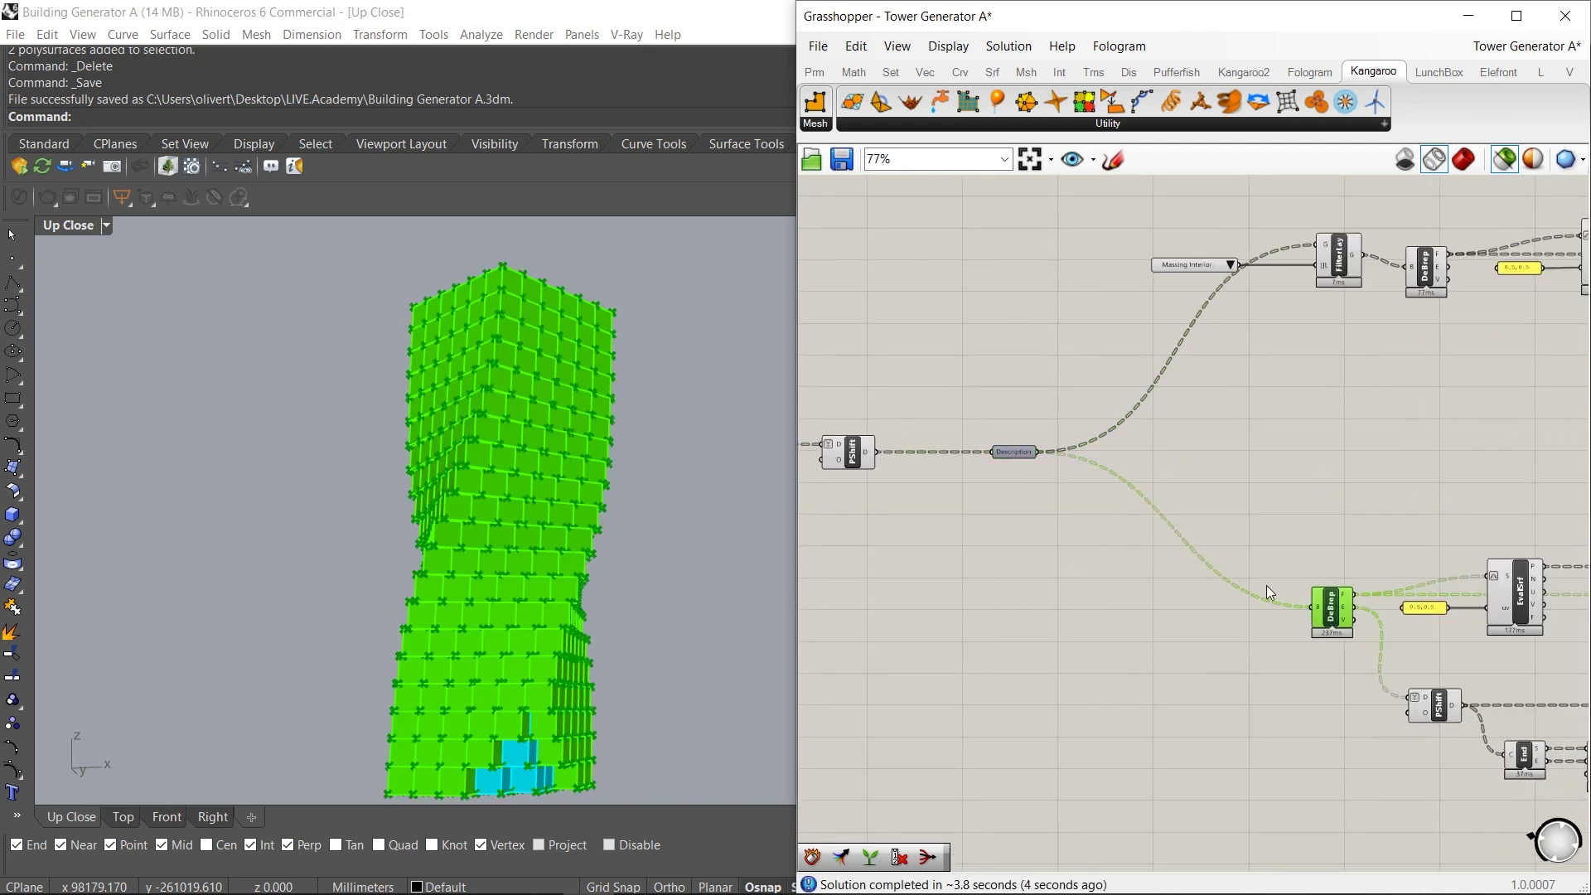
{"action": "left_click", "coordinate": [1034, 552]}
Preview the extruded columns in the Column parameter and the geometry of the neighbouring parameter row above them
{"action": "scroll", "coordinate": [1033, 552], "scroll_direction": "down", "scroll_amount": 4}
{"action": "right_click_drag", "start_coordinate": [1370, 509], "coordinate": [1037, 507]}
{"action": "scroll", "coordinate": [1036, 507], "scroll_direction": "down", "scroll_amount": 2}
{"action": "scroll", "coordinate": [1393, 555], "scroll_direction": "up", "scroll_amount": 3}
{"action": "right_click_drag", "start_coordinate": [1482, 577], "coordinate": [1225, 547]}
{"action": "scroll", "coordinate": [1241, 613], "scroll_direction": "up", "scroll_amount": 5}
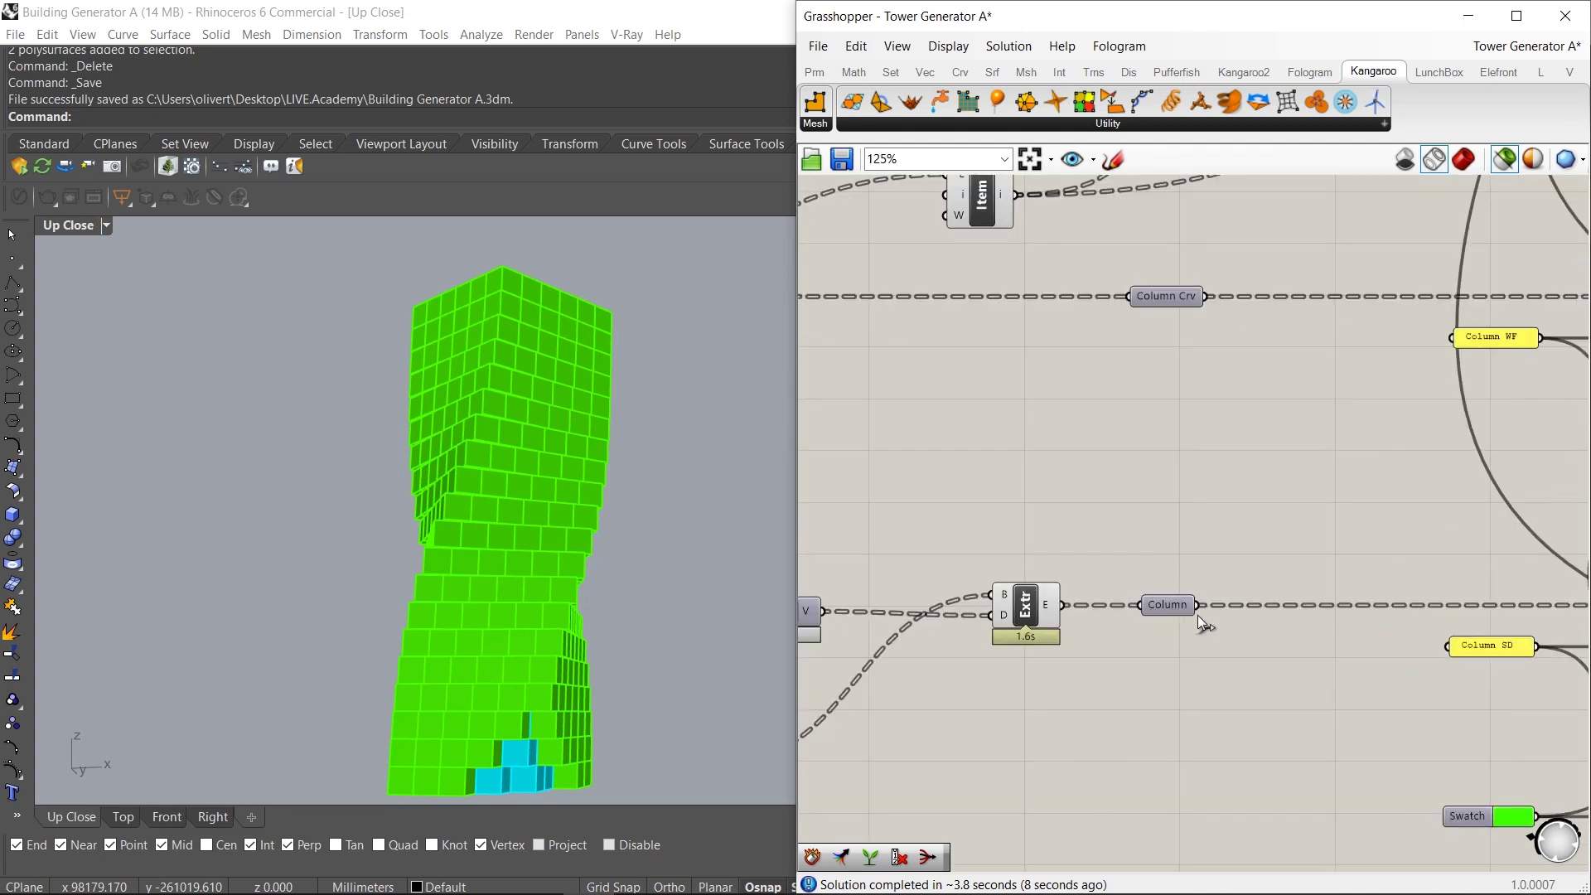
{"action": "left_click", "coordinate": [1165, 603]}
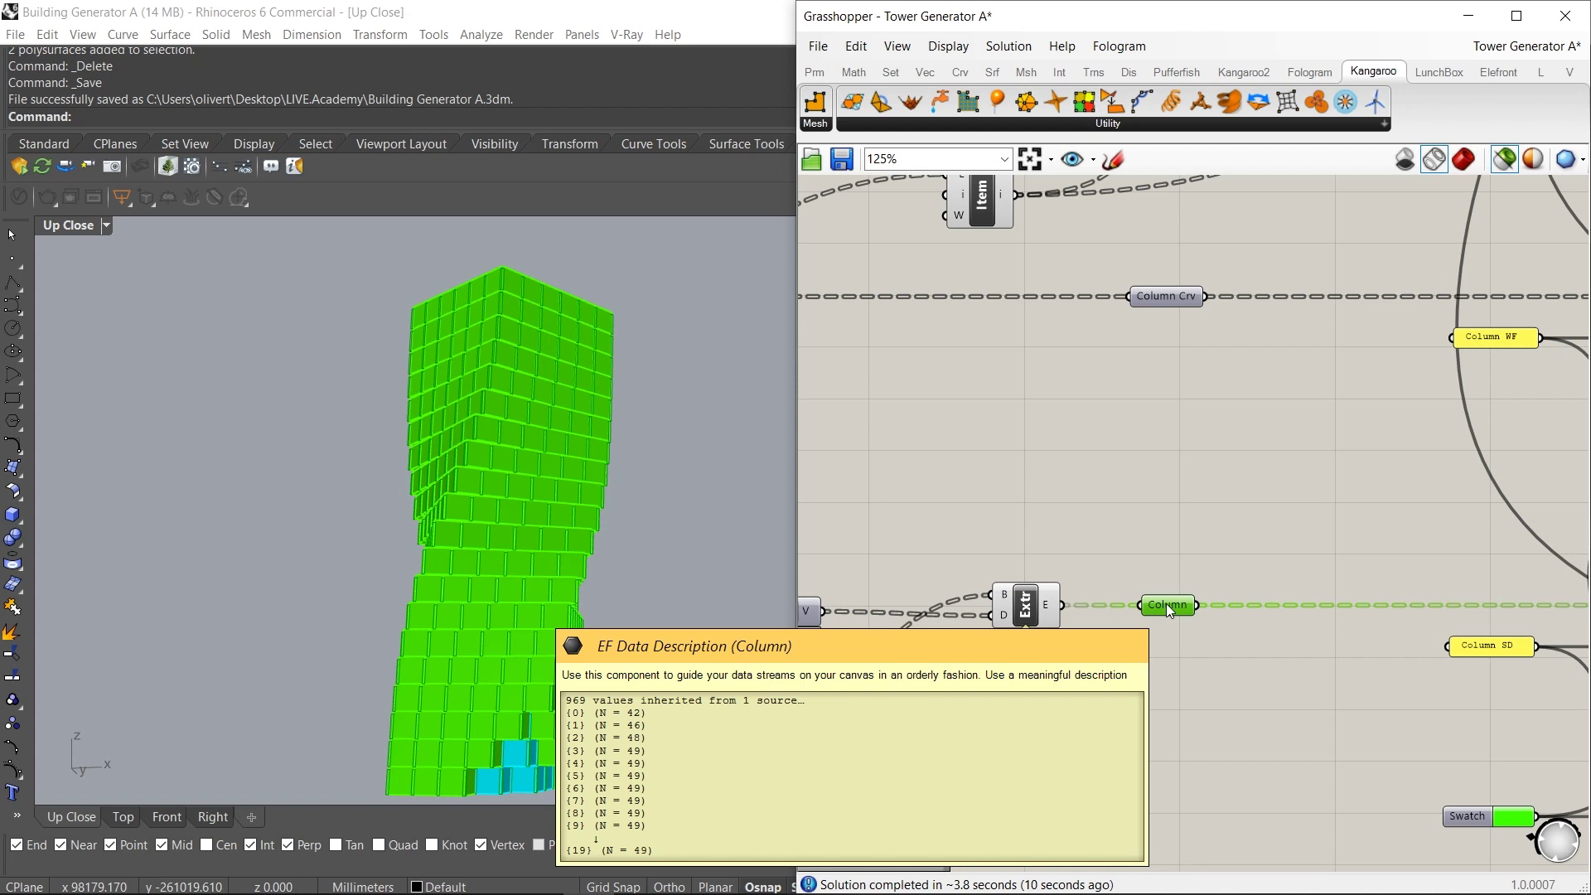
{"action": "scroll", "coordinate": [1145, 634], "scroll_direction": "down", "scroll_amount": 5}
{"action": "scroll", "coordinate": [1170, 479], "scroll_direction": "up", "scroll_amount": 1}
{"action": "right_click_drag", "start_coordinate": [1167, 295], "coordinate": [1155, 438]}
{"action": "scroll", "coordinate": [1155, 437], "scroll_direction": "up", "scroll_amount": 2}
{"action": "left_click", "coordinate": [1102, 450]}
{"action": "right_click_drag", "start_coordinate": [1132, 485], "coordinate": [1127, 738]}
{"action": "scroll", "coordinate": [1135, 608], "scroll_direction": "down", "scroll_amount": 3}
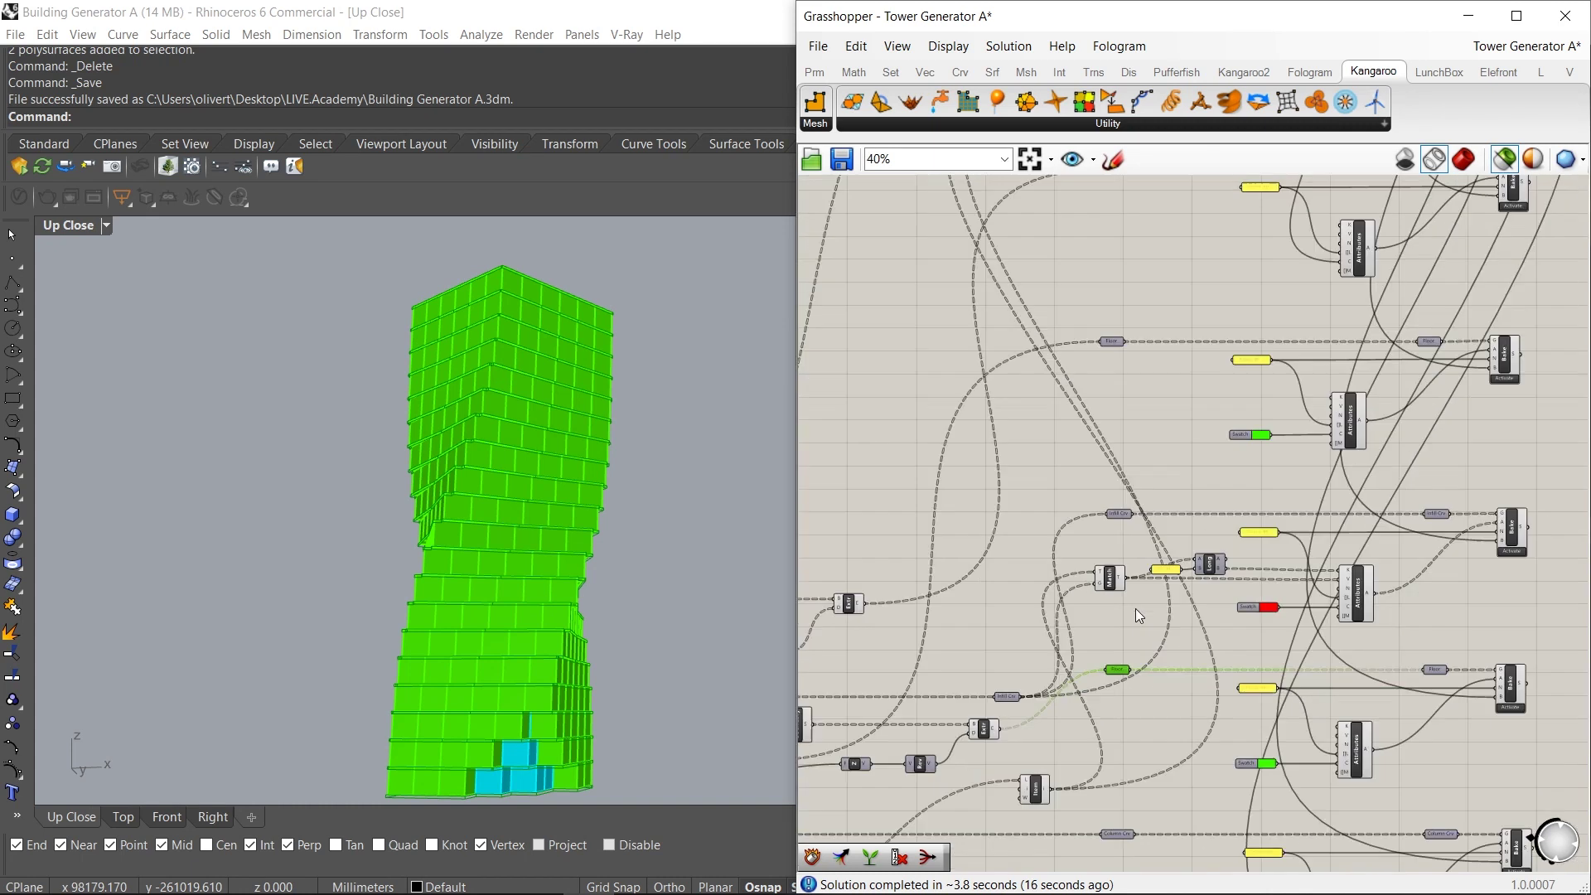
Preview the floor parameter and the geometry parameter that feeds the Glass SD bake
{"action": "right_click_drag", "start_coordinate": [1133, 310], "coordinate": [1101, 489]}
{"action": "scroll", "coordinate": [1102, 488], "scroll_direction": "up", "scroll_amount": 4}
{"action": "left_click", "coordinate": [1069, 555]}
{"action": "right_click_drag", "start_coordinate": [1084, 232], "coordinate": [1075, 447]}
{"action": "left_click", "coordinate": [1075, 440]}
{"action": "mouse_move", "coordinate": [1082, 440]}
{"action": "scroll", "coordinate": [1080, 498], "scroll_direction": "down", "scroll_amount": 2}
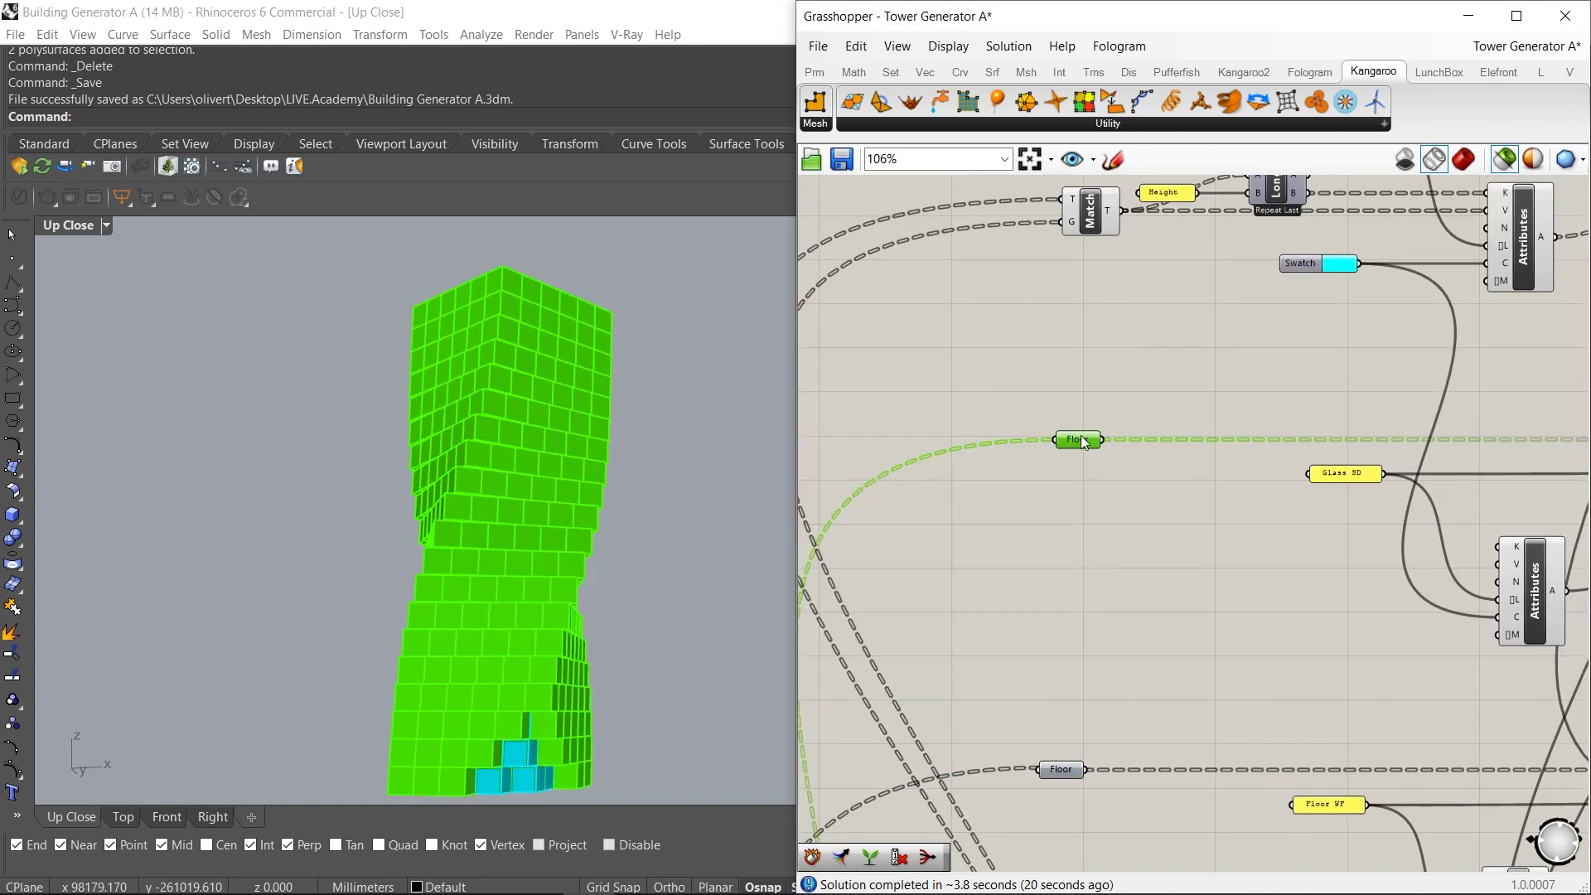
{"action": "right_click_drag", "start_coordinate": [1118, 597], "coordinate": [1099, 694]}
{"action": "left_click", "coordinate": [1067, 501]}
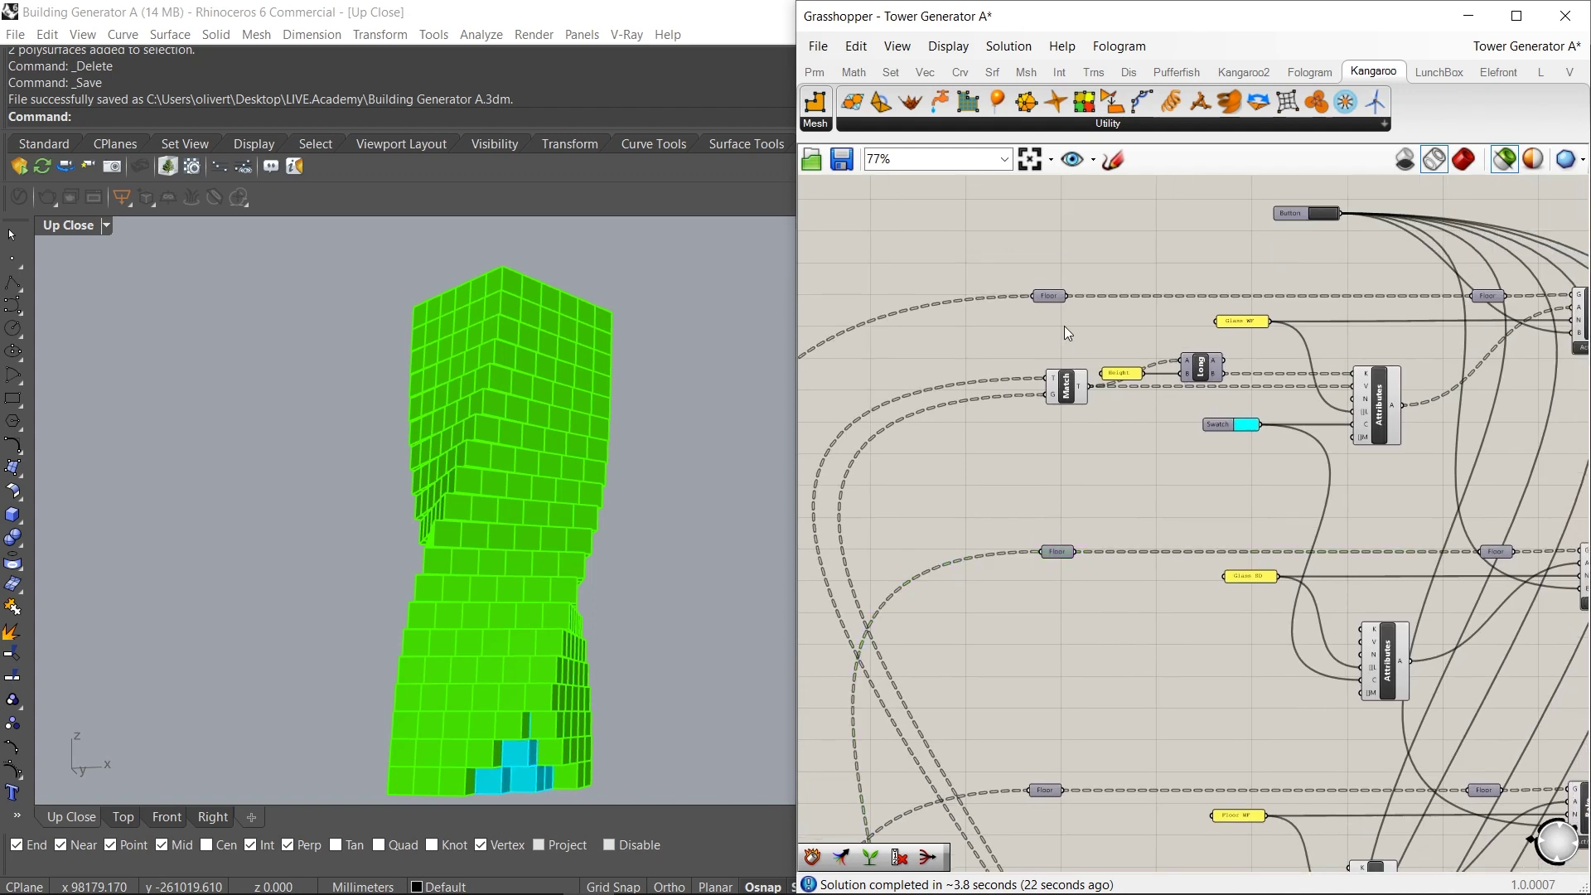
Trigger the shared Button to bake all building elements, including the Glass WF and Glass SD geometry, into Rhino
{"action": "left_click", "coordinate": [1052, 299]}
{"action": "scroll", "coordinate": [1052, 299], "scroll_direction": "down", "scroll_amount": 5}
{"action": "left_click", "coordinate": [1082, 265]}
{"action": "scroll", "coordinate": [1169, 262], "scroll_direction": "up", "scroll_amount": 6}
{"action": "left_click", "coordinate": [1170, 260]}
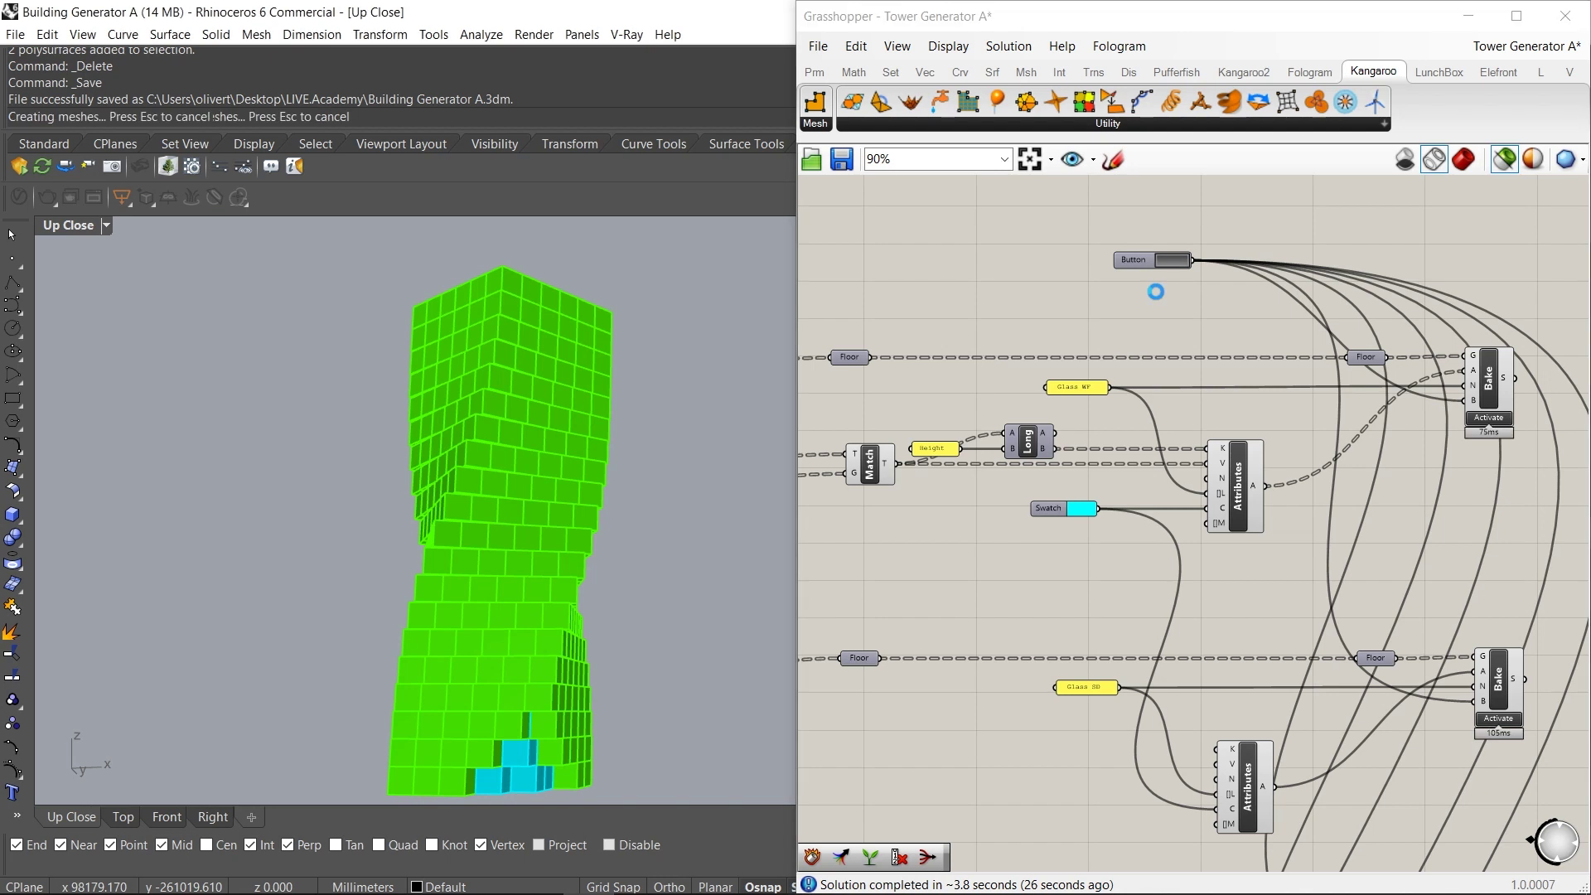
Turn off the massing layers in Rhino to reveal the baked floors, columns and glass
{"action": "left_click_drag", "start_coordinate": [1406, 27], "coordinate": [1223, 28]}
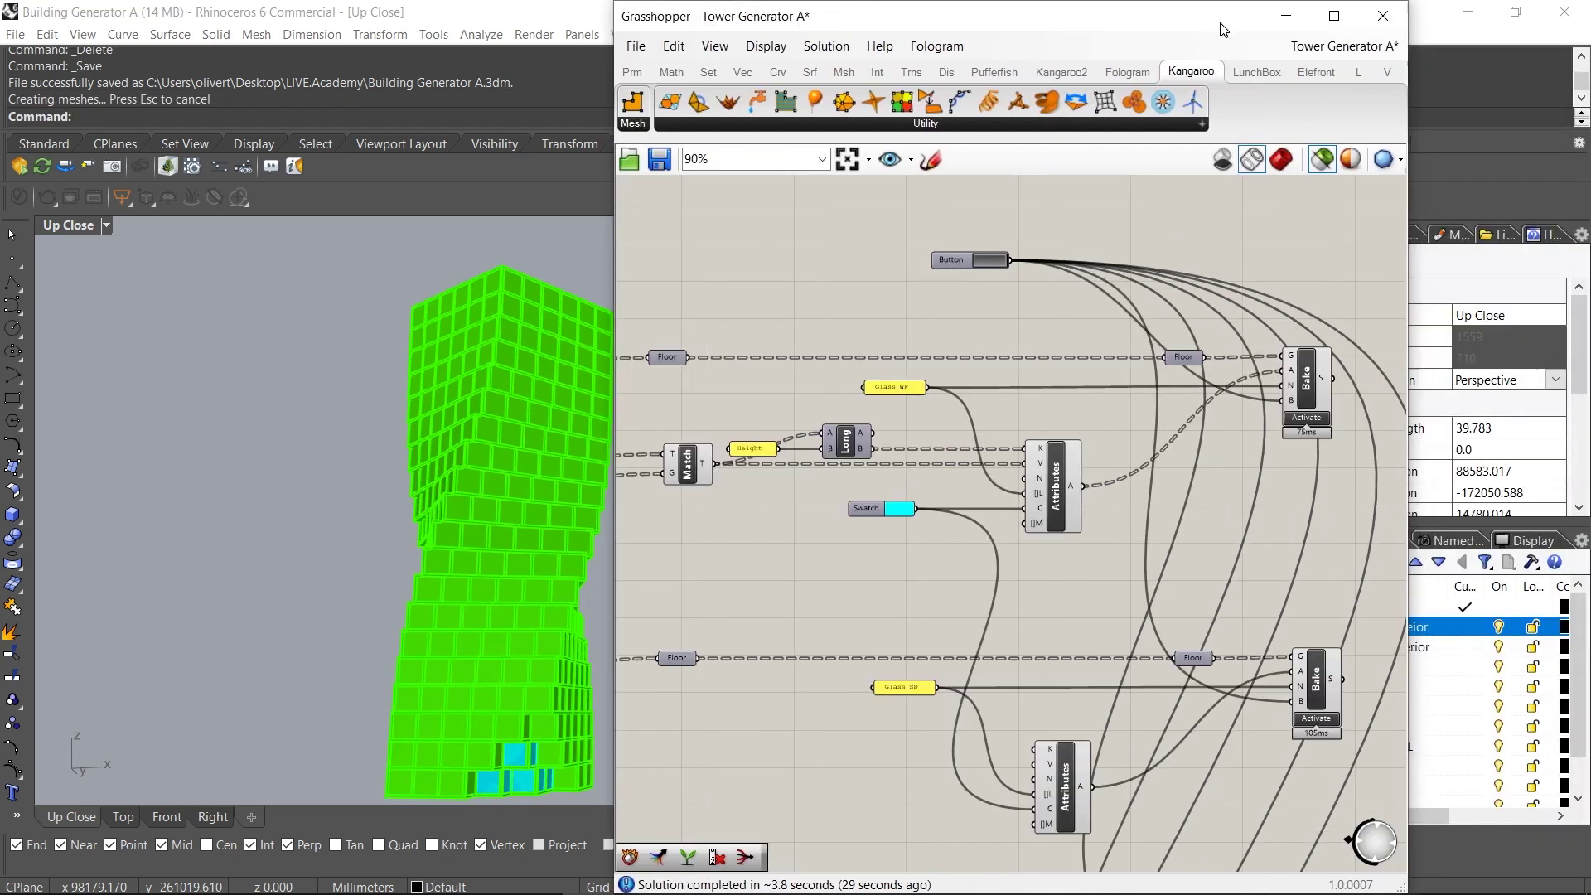
{"action": "left_click", "coordinate": [1488, 623]}
{"action": "left_click", "coordinate": [1500, 628]}
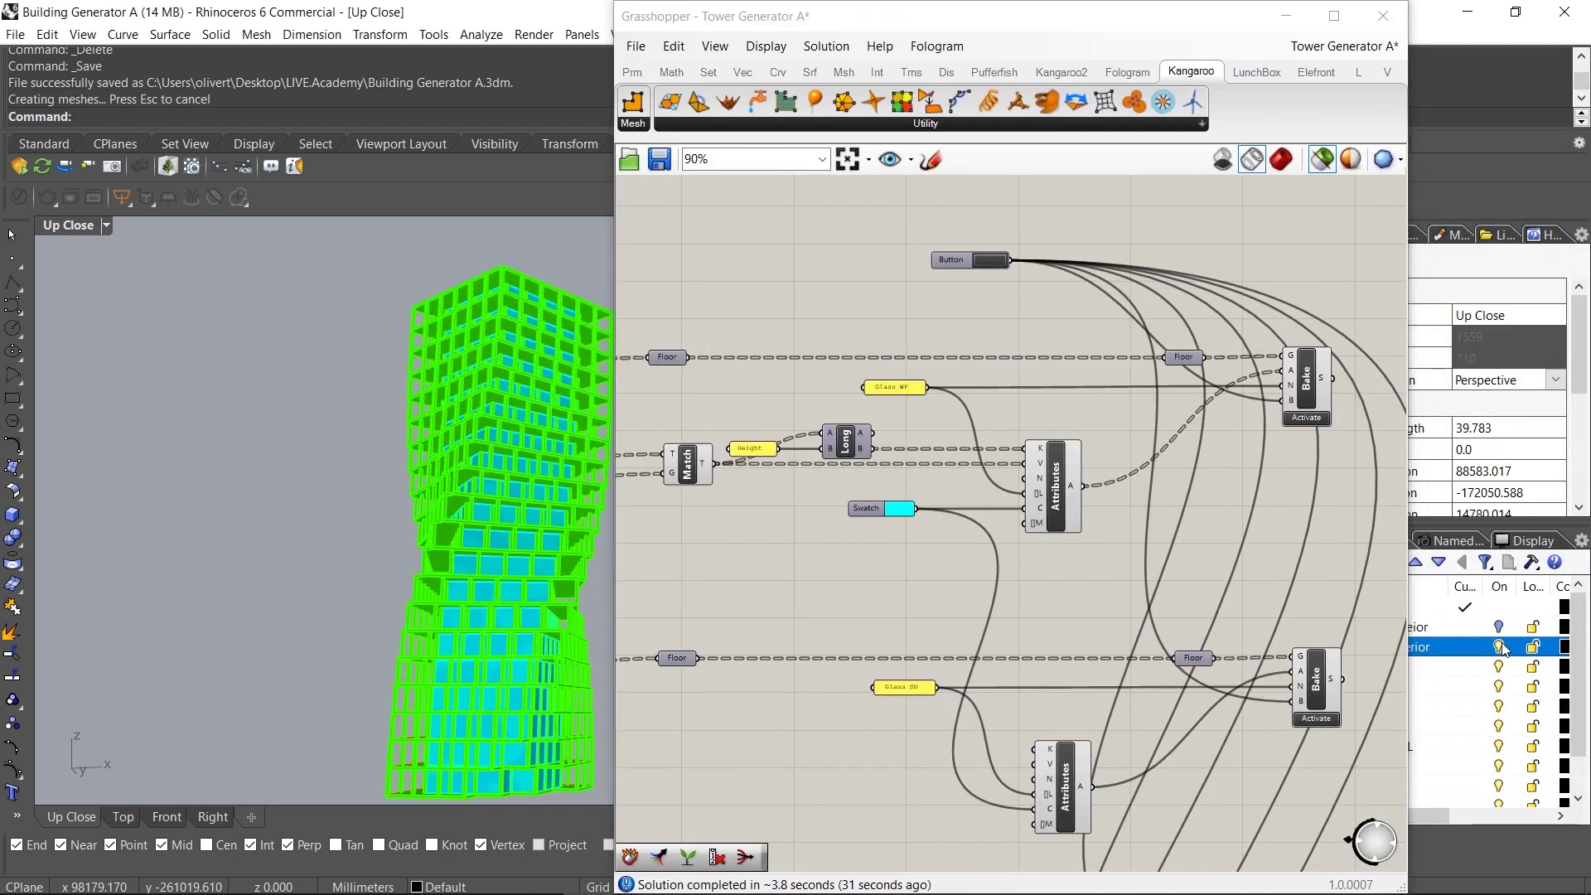
{"action": "left_click_drag", "start_coordinate": [1068, 25], "coordinate": [1253, 25]}
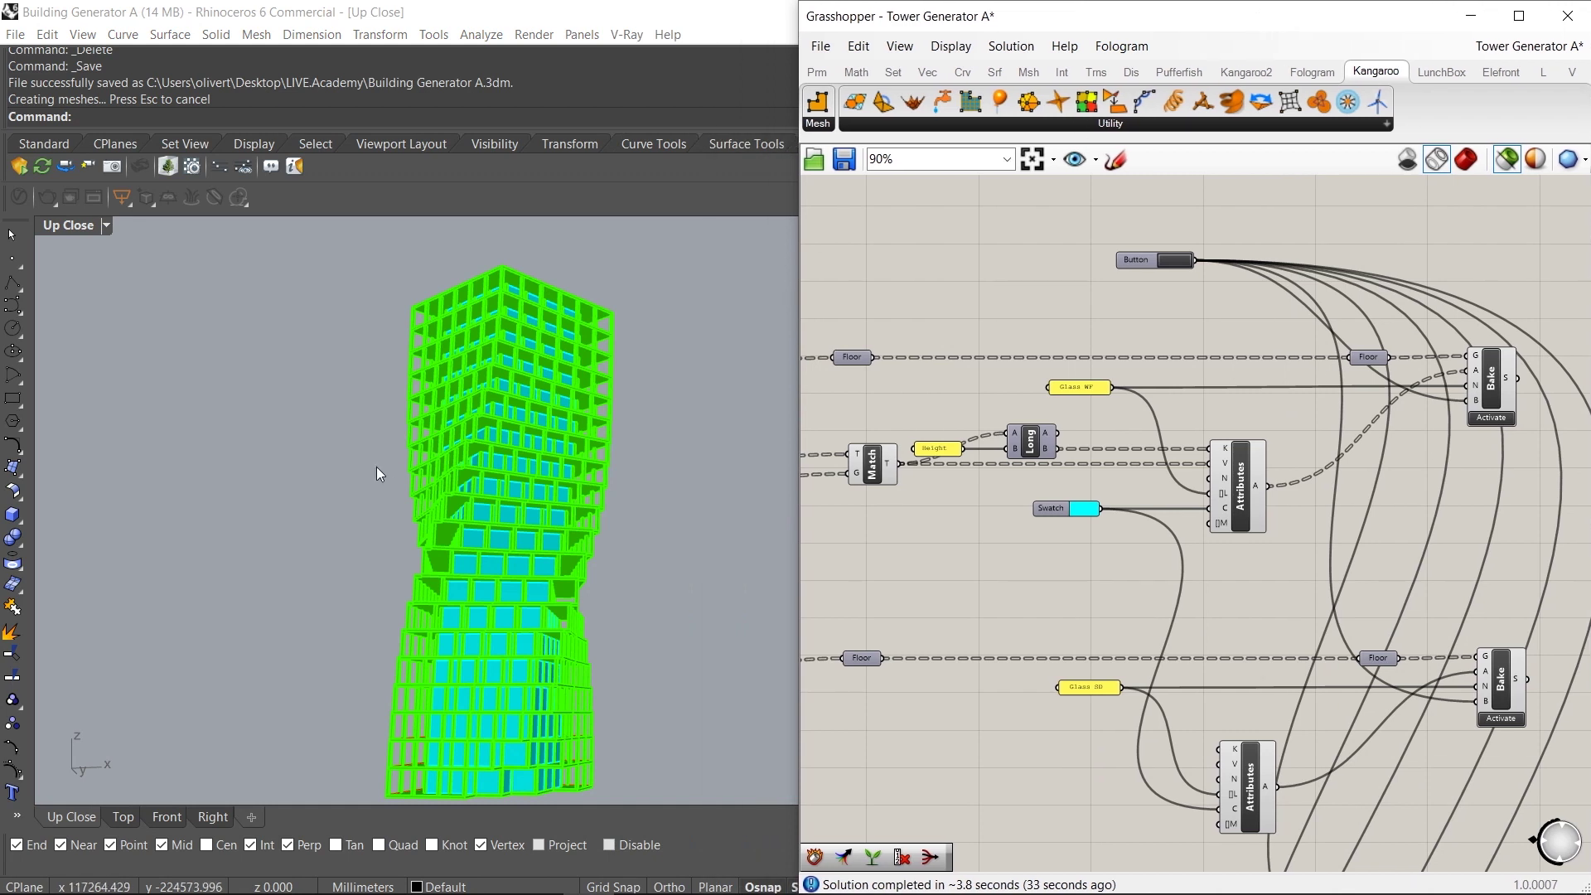
Inspect the baked tower's floors, columns and recessed glazing up close and as a whole
{"action": "right_click_drag", "start_coordinate": [385, 460], "coordinate": [421, 511]}
{"action": "scroll", "coordinate": [422, 511], "scroll_direction": "up", "scroll_amount": 8}
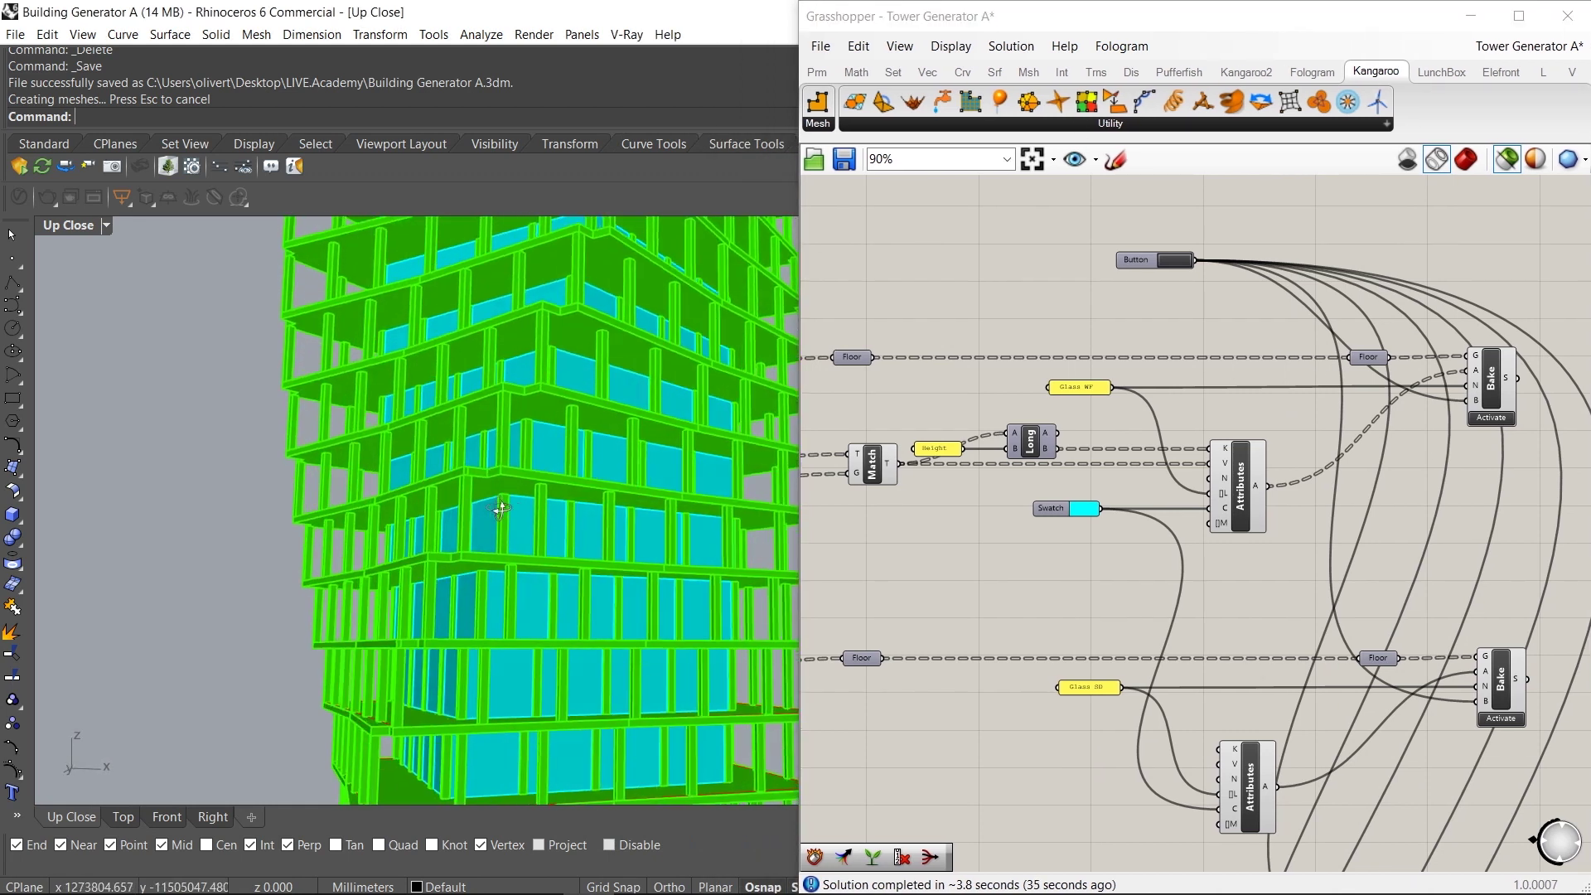
{"action": "right_click_drag", "start_coordinate": [448, 482], "coordinate": [639, 535]}
{"action": "scroll", "coordinate": [510, 514], "scroll_direction": "down", "scroll_amount": 5}
{"action": "scroll", "coordinate": [535, 508], "scroll_direction": "down", "scroll_amount": 4}
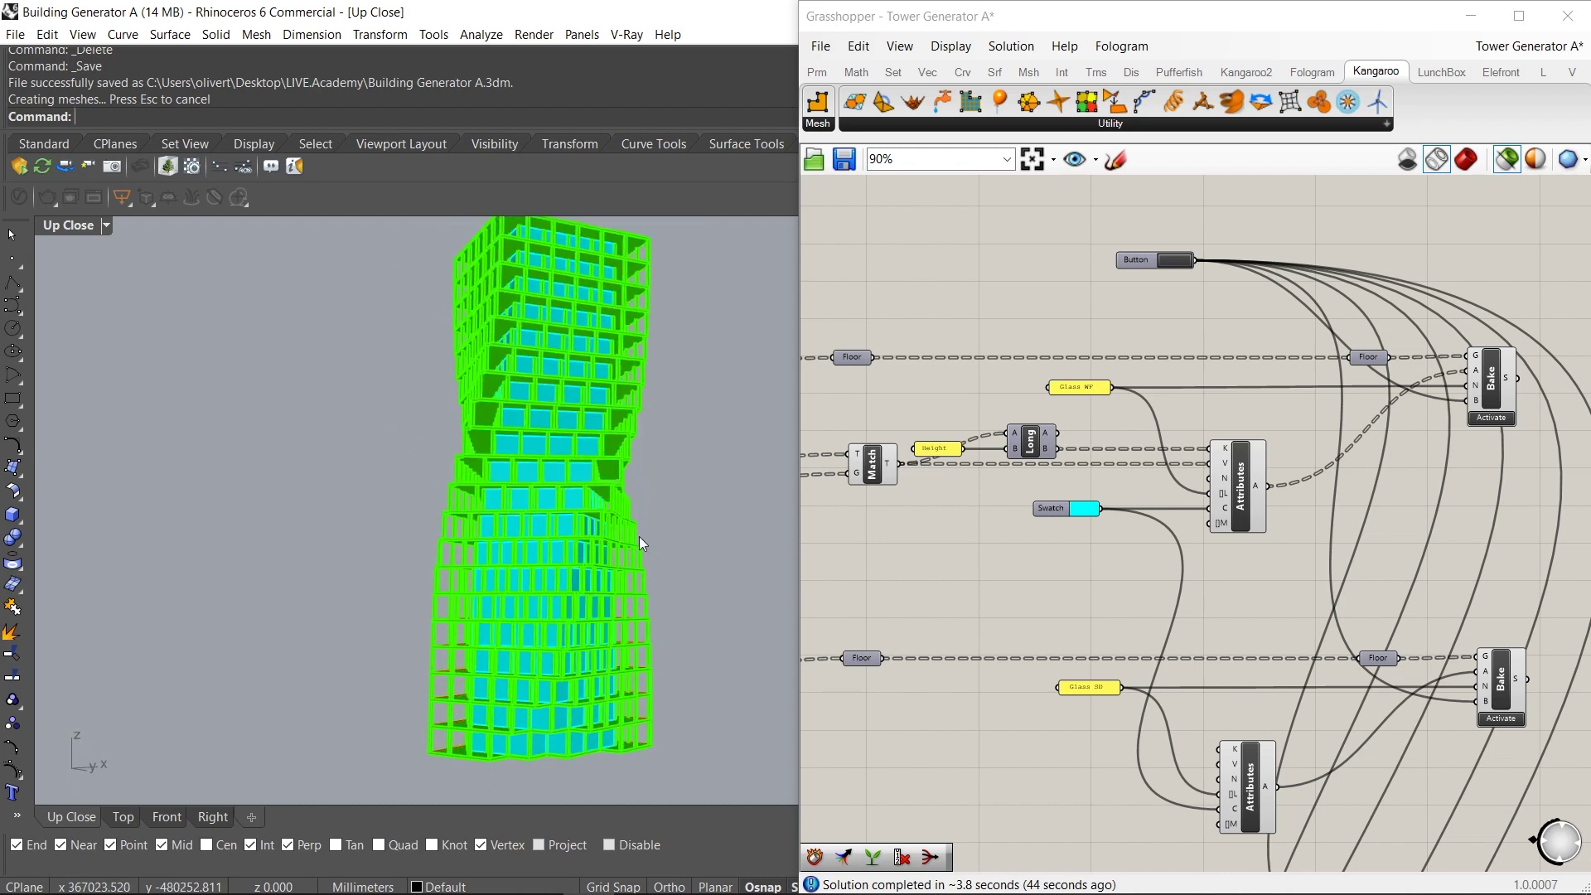
Examine the part of the definition that generates the building elements and its column of Bake components
{"action": "scroll", "coordinate": [1159, 396], "scroll_direction": "down", "scroll_amount": 8}
{"action": "right_click_drag", "start_coordinate": [945, 671], "coordinate": [1067, 575]}
{"action": "scroll", "coordinate": [1065, 575], "scroll_direction": "up", "scroll_amount": 8}
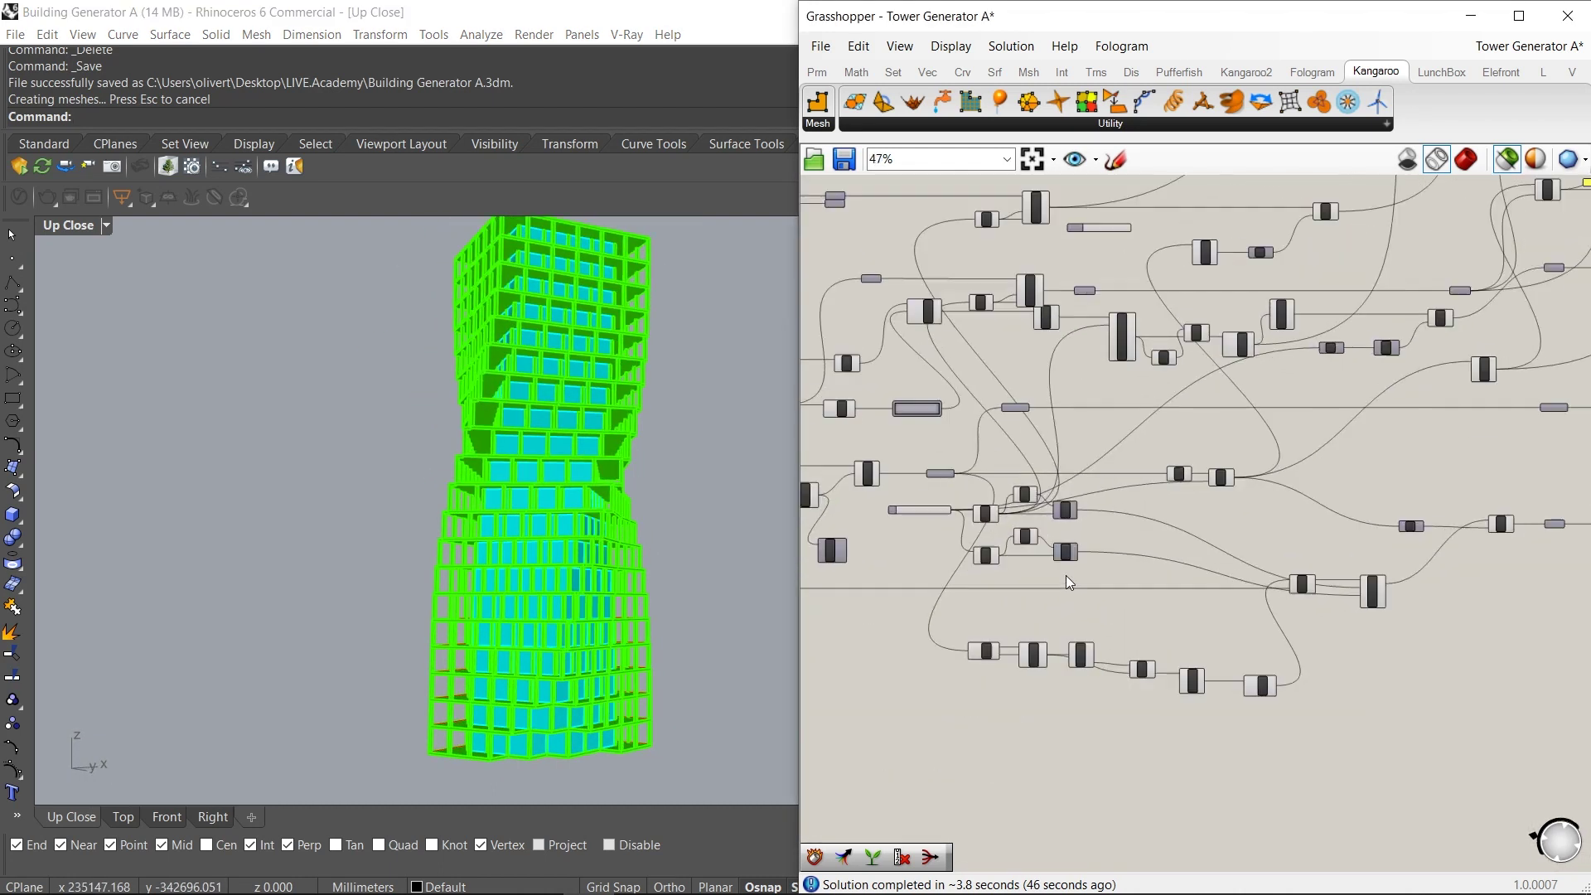
{"action": "scroll", "coordinate": [873, 562], "scroll_direction": "down", "scroll_amount": 5}
{"action": "right_click_drag", "start_coordinate": [873, 561], "coordinate": [1007, 603]}
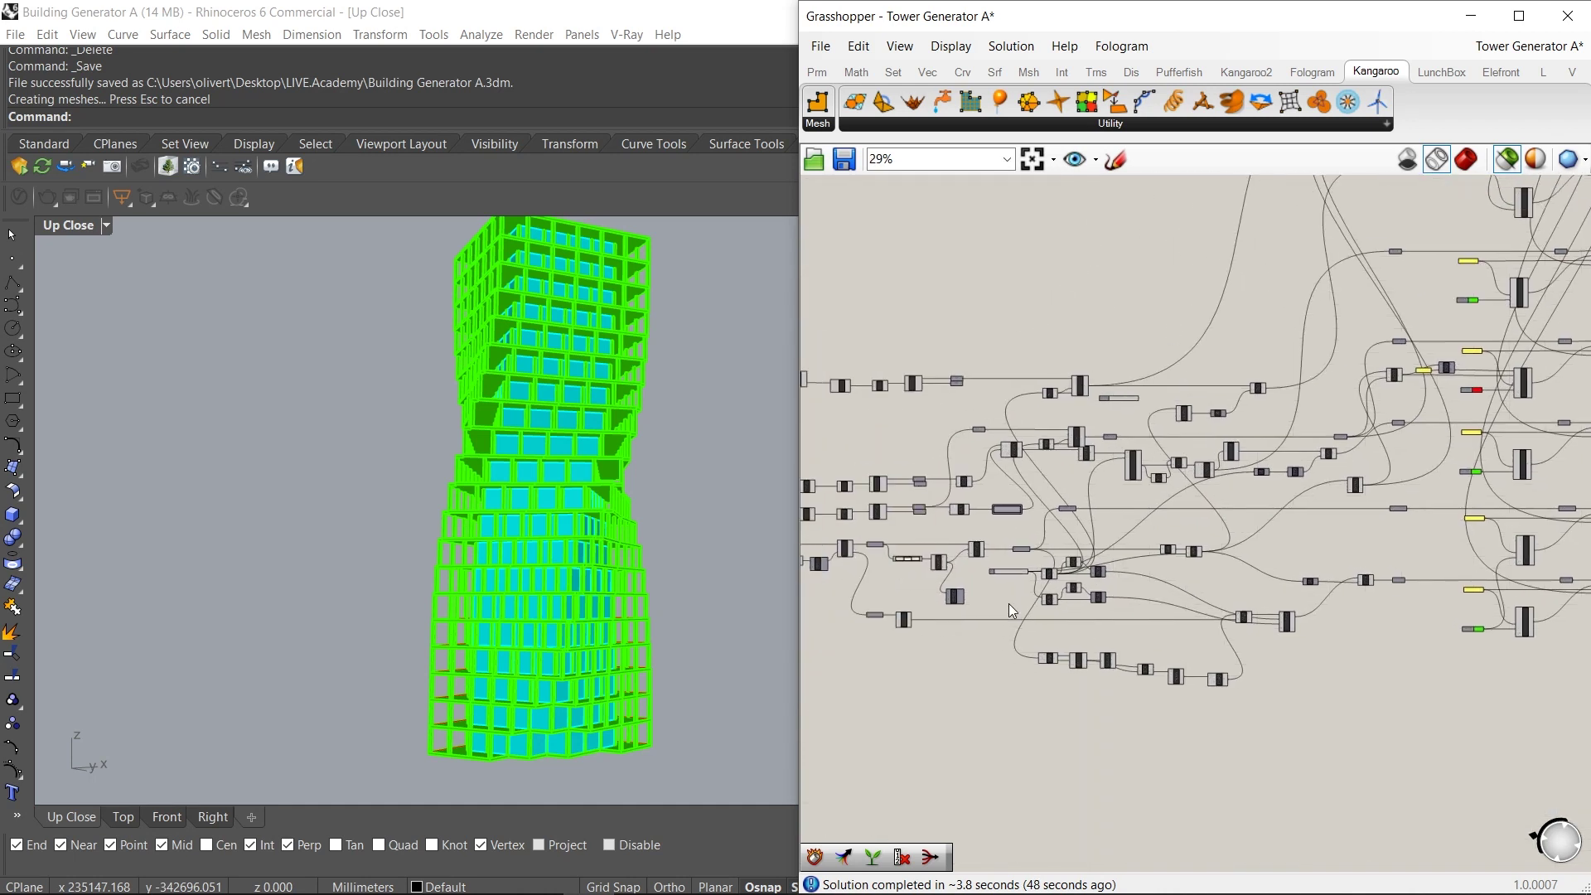
{"action": "scroll", "coordinate": [1009, 597], "scroll_direction": "up", "scroll_amount": 3}
{"action": "scroll", "coordinate": [986, 599], "scroll_direction": "down", "scroll_amount": 5}
{"action": "right_click_drag", "start_coordinate": [1263, 467], "coordinate": [1183, 515]}
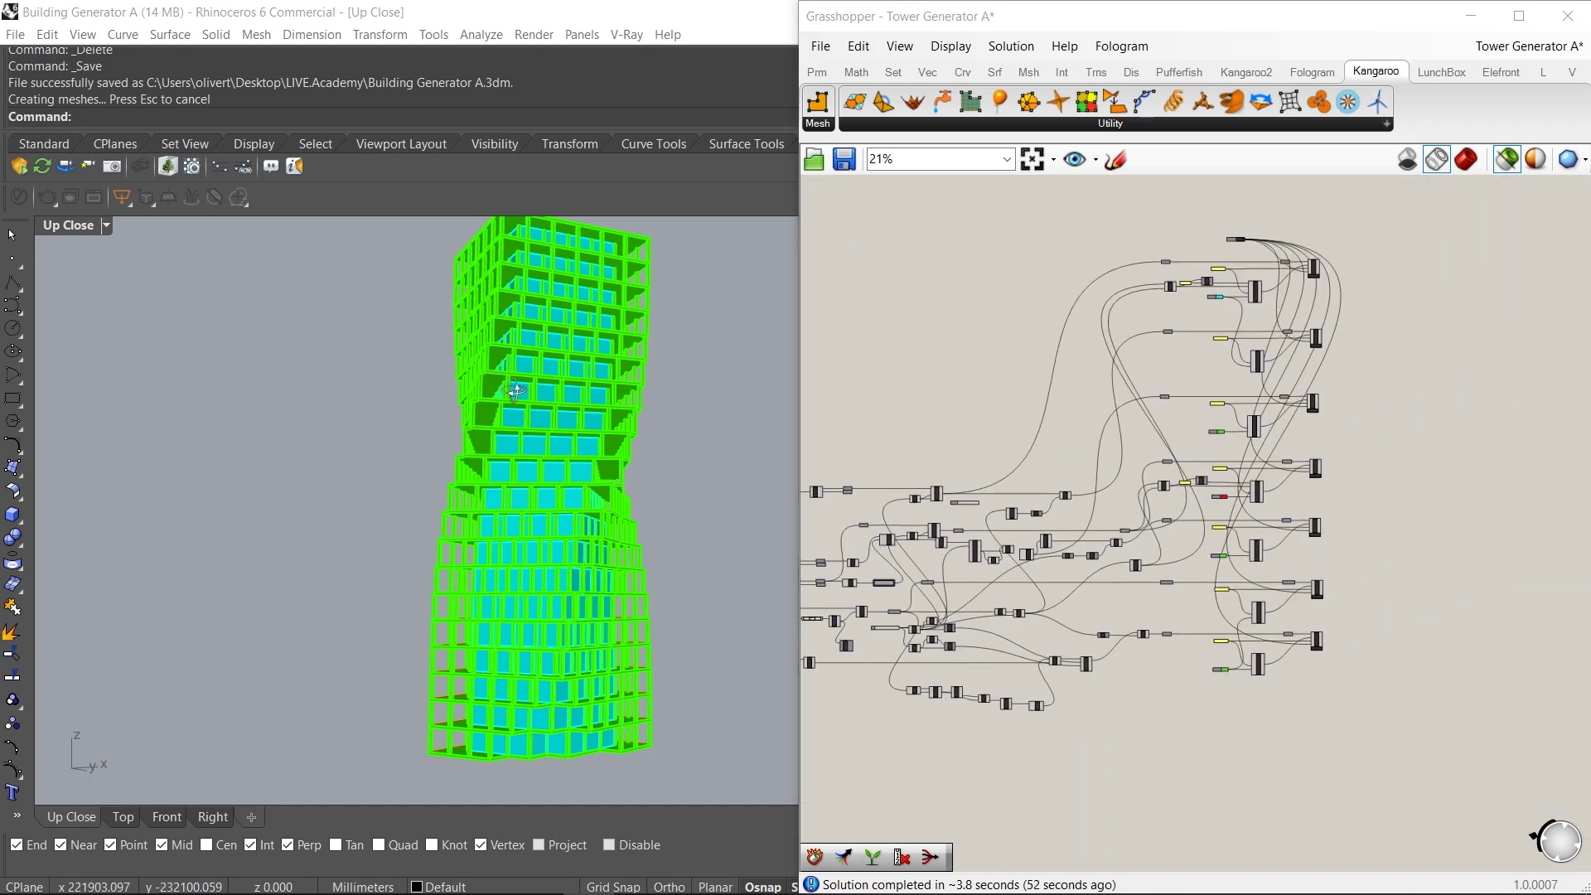
Inspect the baked Infill WF curve along a floor edge, clear the selection and review the whole tower
{"action": "right_click_drag", "start_coordinate": [532, 443], "coordinate": [583, 493]}
{"action": "scroll", "coordinate": [445, 593], "scroll_direction": "up", "scroll_amount": 5}
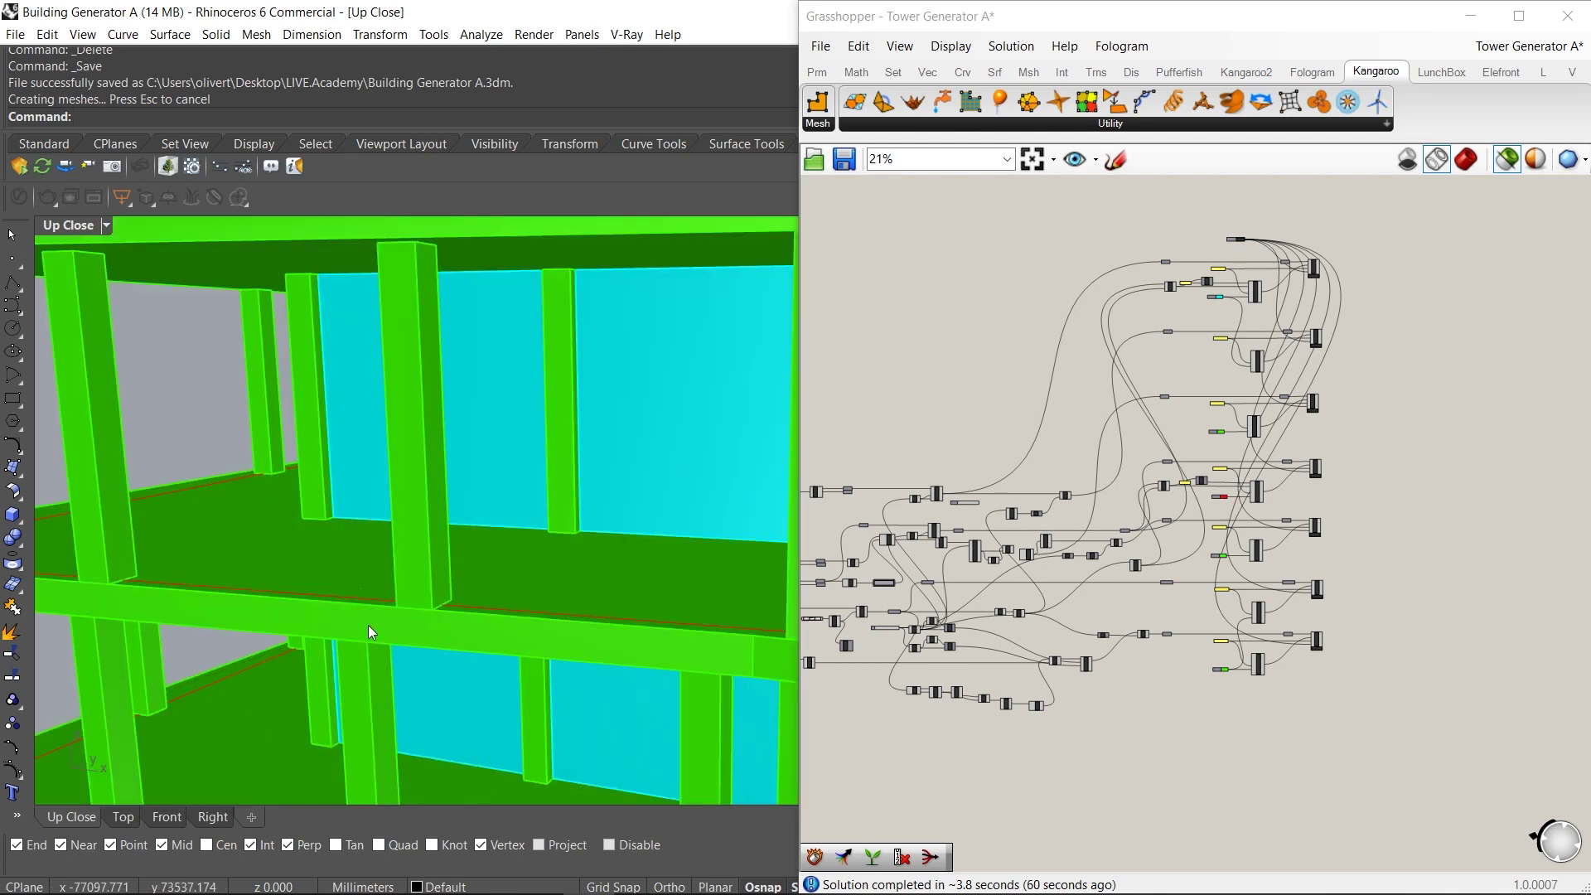
{"action": "scroll", "coordinate": [323, 512], "scroll_direction": "down", "scroll_amount": 3}
{"action": "right_click_drag", "start_coordinate": [414, 550], "coordinate": [232, 551]}
{"action": "scroll", "coordinate": [249, 580], "scroll_direction": "up", "scroll_amount": 3}
{"action": "left_click", "coordinate": [261, 611]}
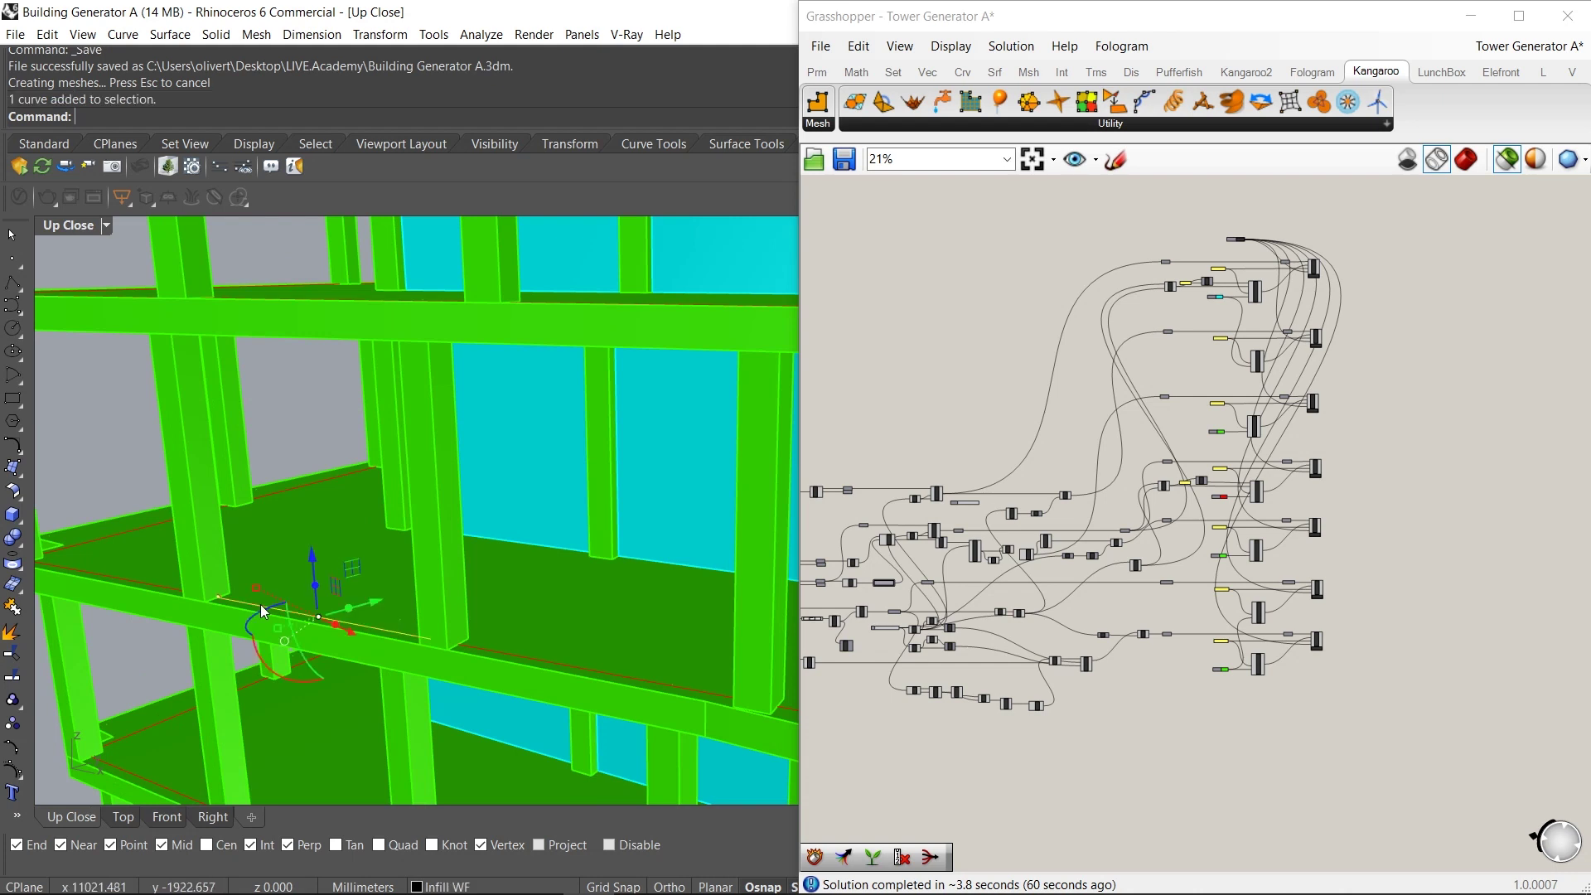
{"action": "scroll", "coordinate": [486, 550], "scroll_direction": "down", "scroll_amount": 2}
{"action": "scroll", "coordinate": [394, 582], "scroll_direction": "up", "scroll_amount": 2}
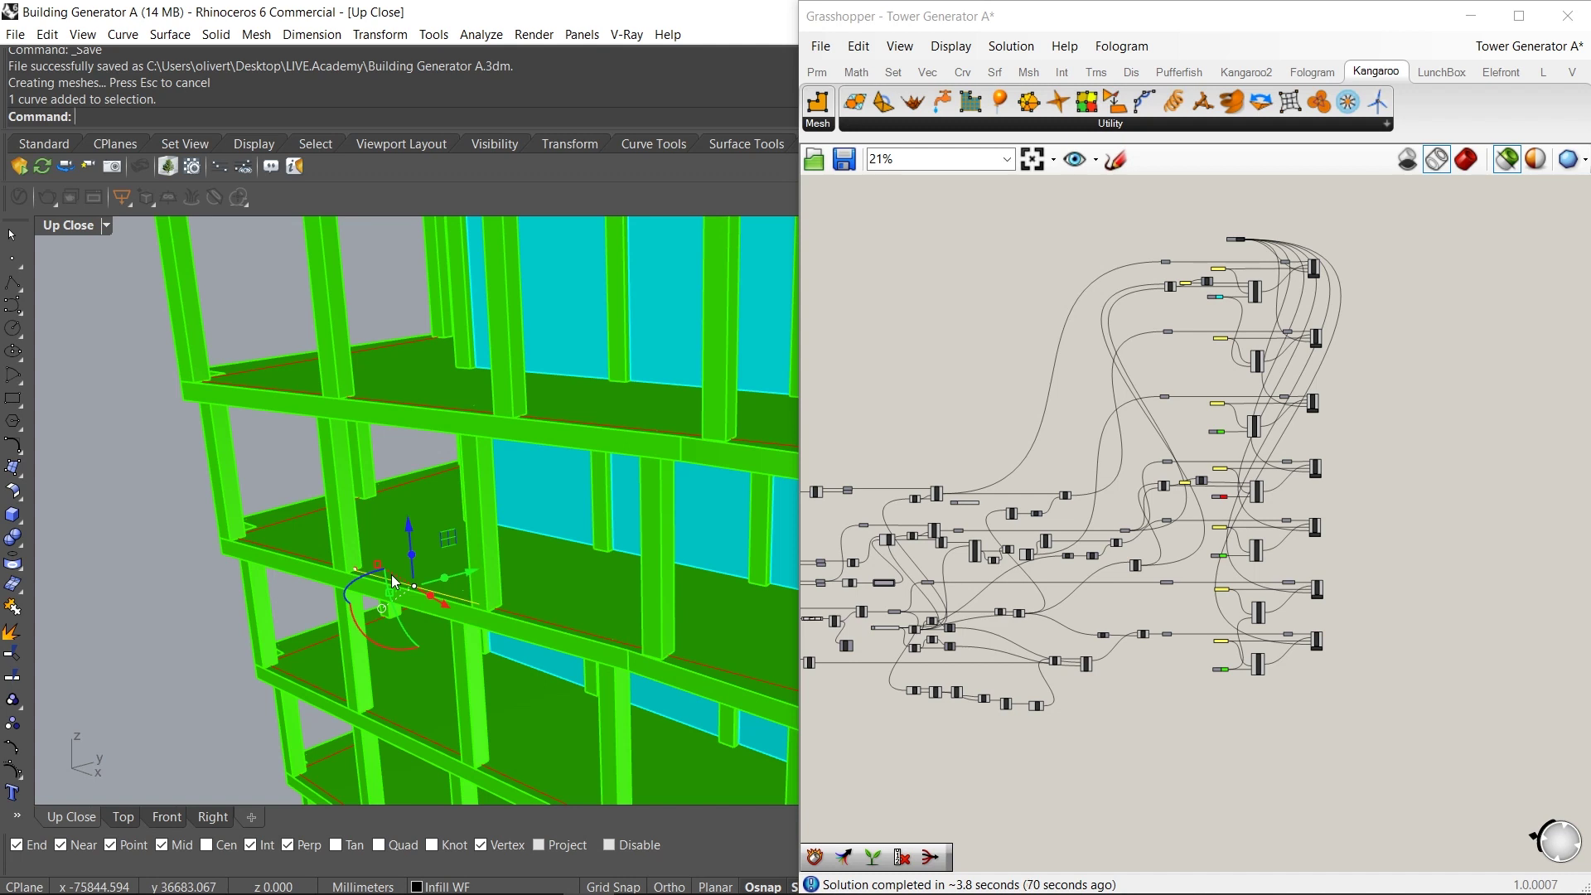
{"action": "left_click", "coordinate": [183, 540]}
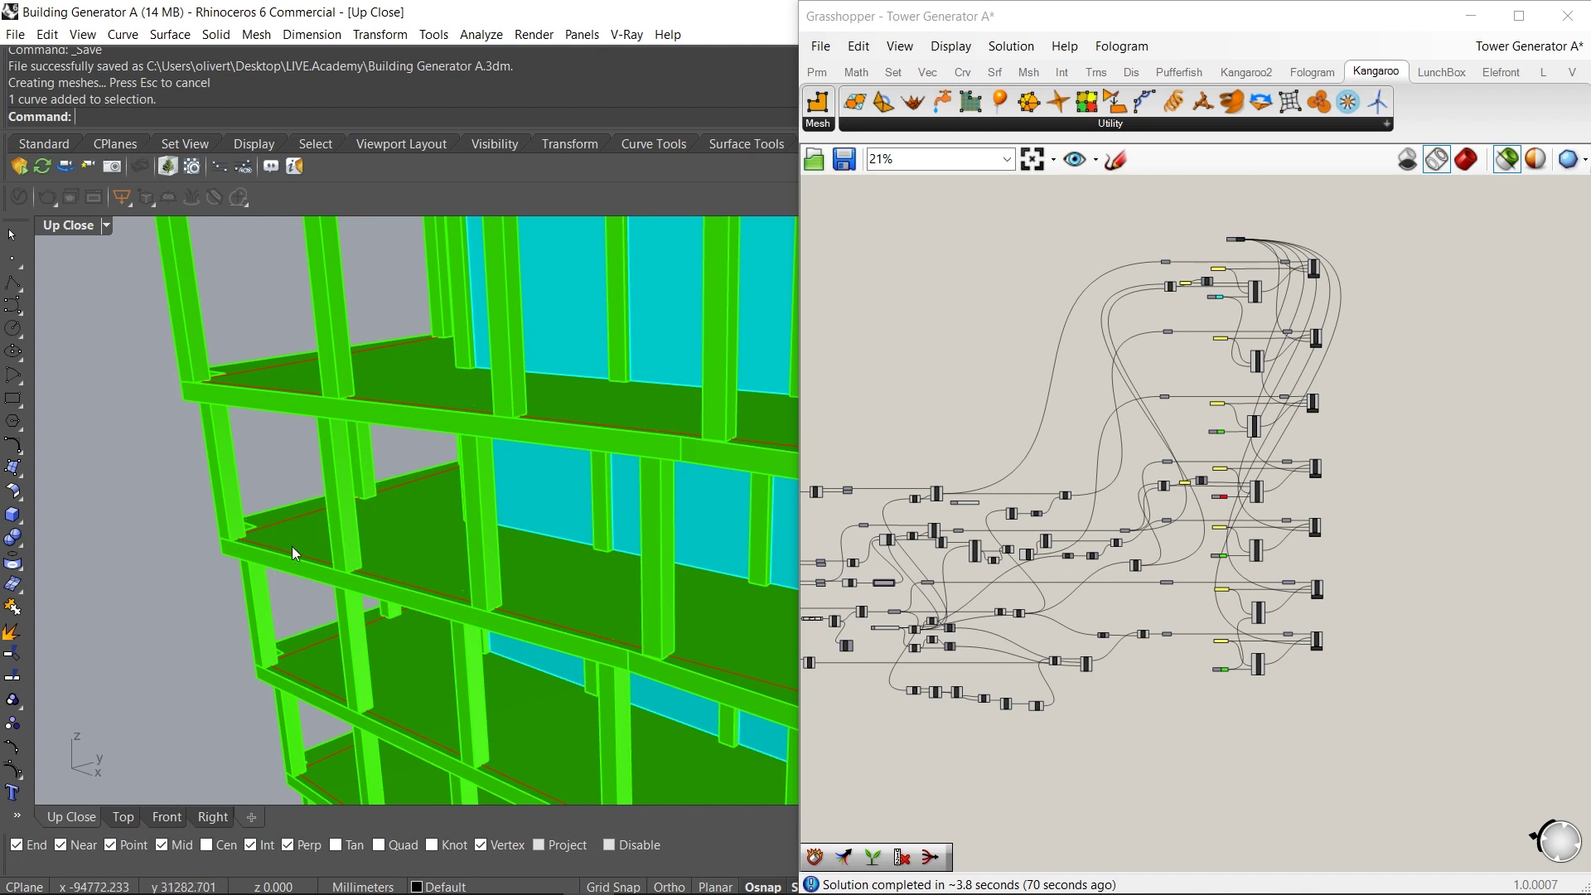
{"action": "scroll", "coordinate": [292, 545], "scroll_direction": "down", "scroll_amount": 10}
{"action": "right_click_drag", "start_coordinate": [330, 514], "coordinate": [412, 520]}
{"action": "right_click_drag", "start_coordinate": [716, 474], "coordinate": [577, 482]}
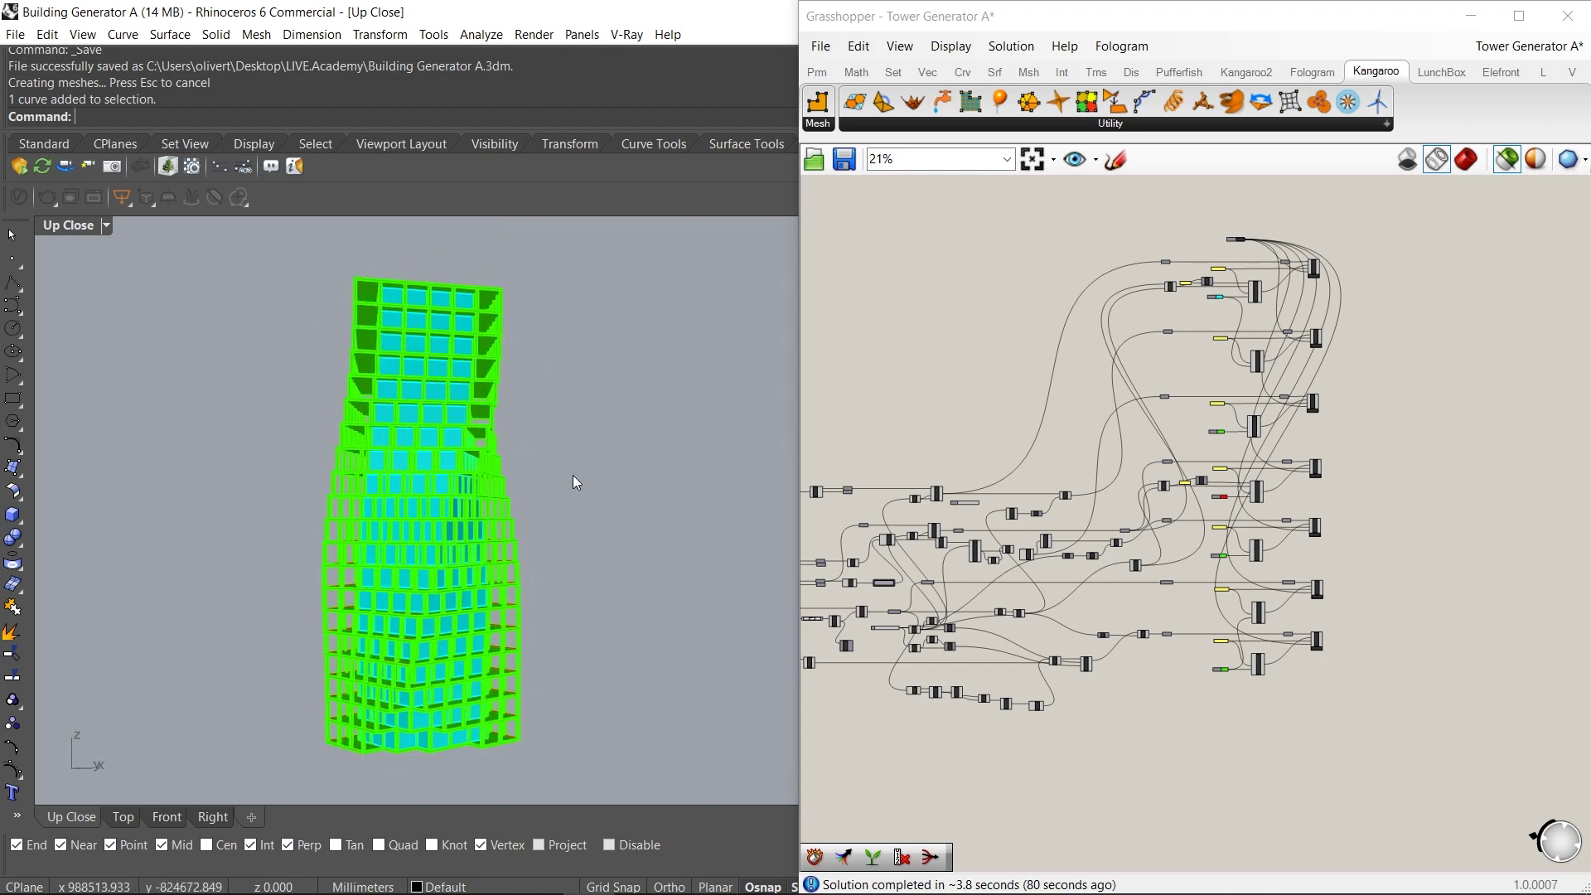
Save the Rhino file Building Generator A and switch to the 3D view of the Building Generator A project in Revit
{"action": "key", "text": "ctrl+s"}
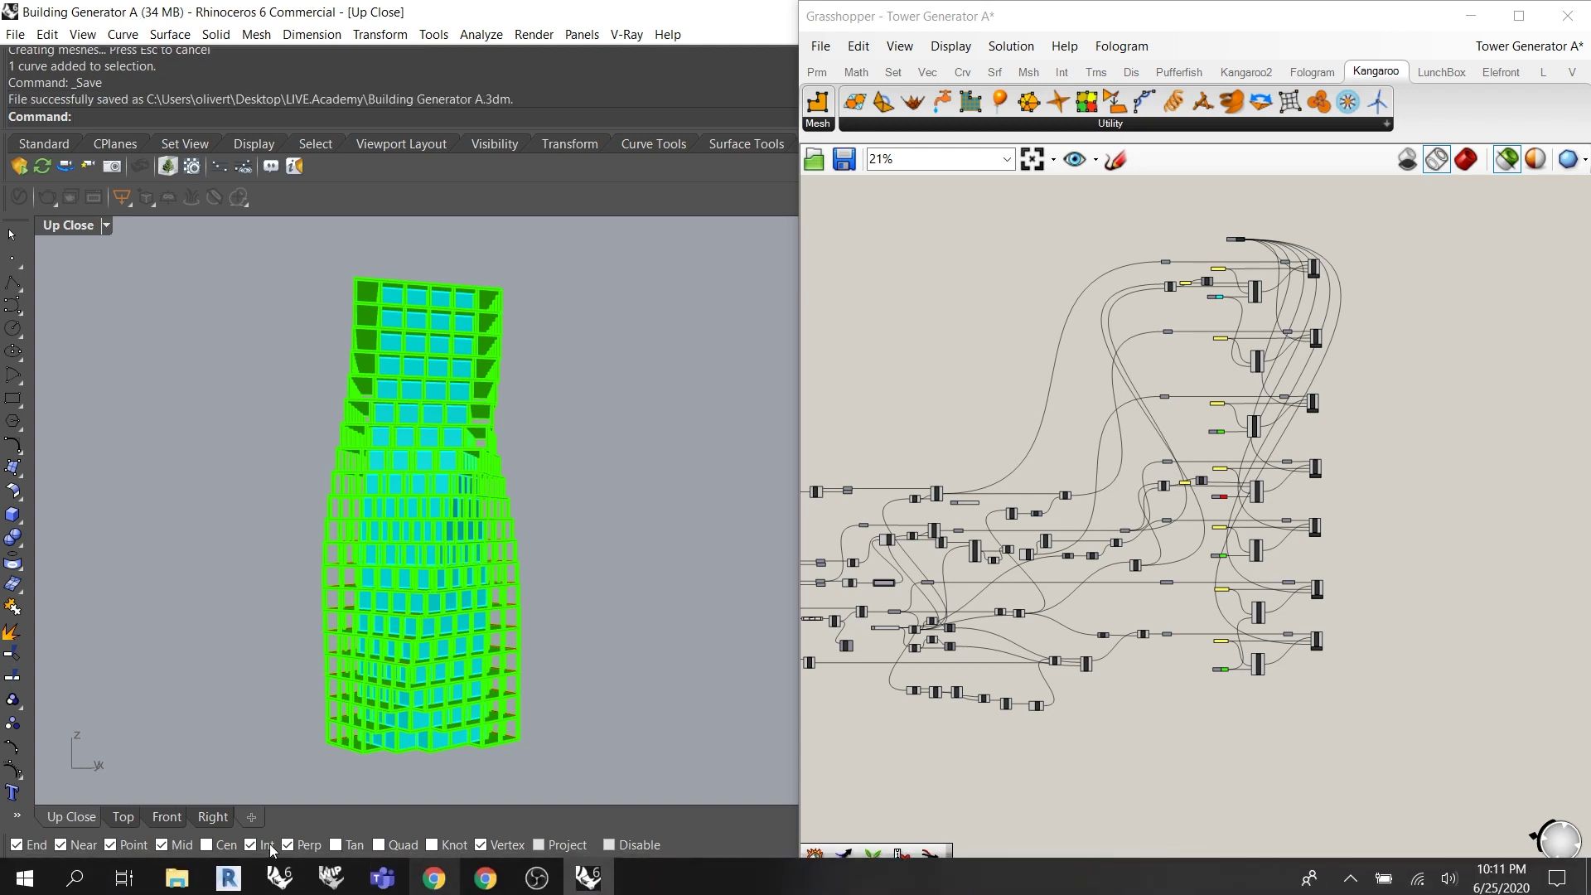
{"action": "left_click", "coordinate": [229, 874]}
{"action": "left_click", "coordinate": [343, 712]}
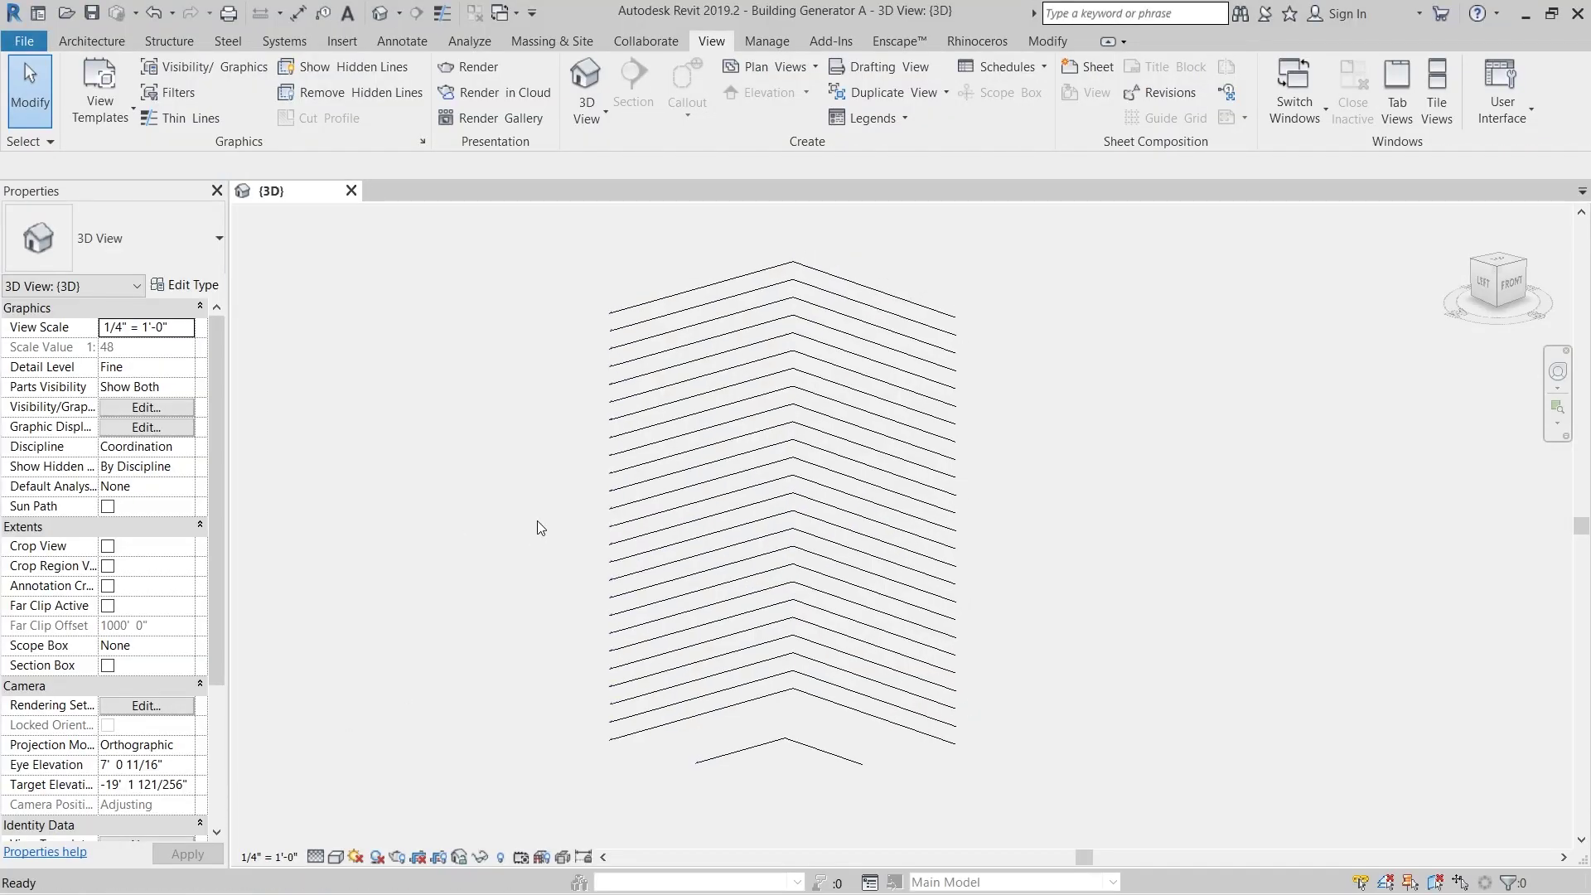
{"action": "middle_click_drag", "start_coordinate": [568, 584], "coordinate": [623, 536]}
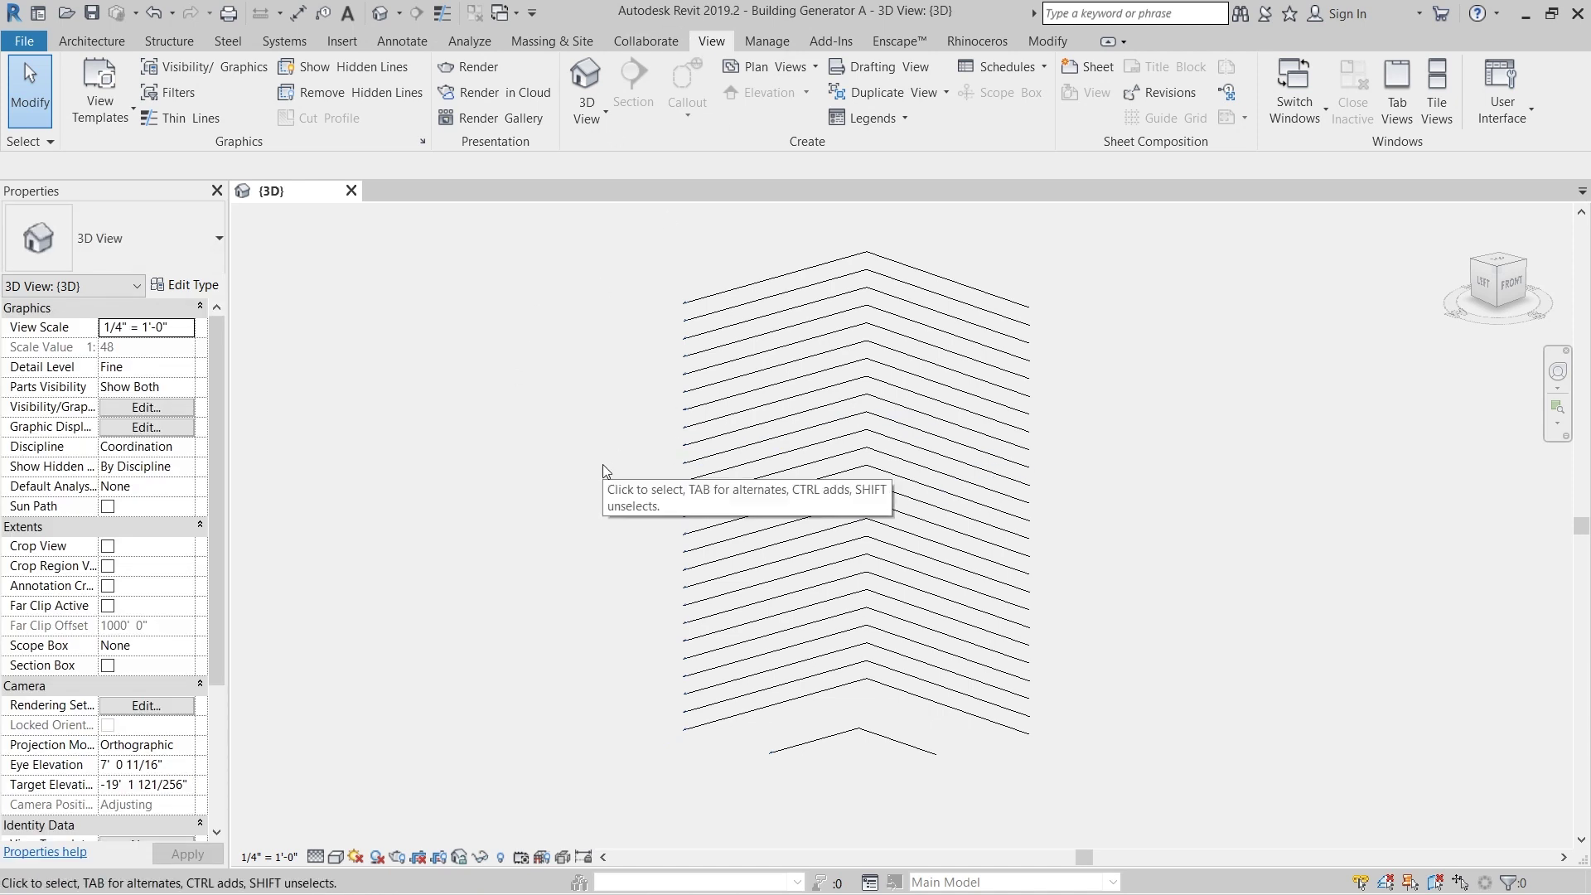
Load Rhino inside Revit and open its Rhino window over the 3D view
{"action": "left_click", "coordinate": [832, 41]}
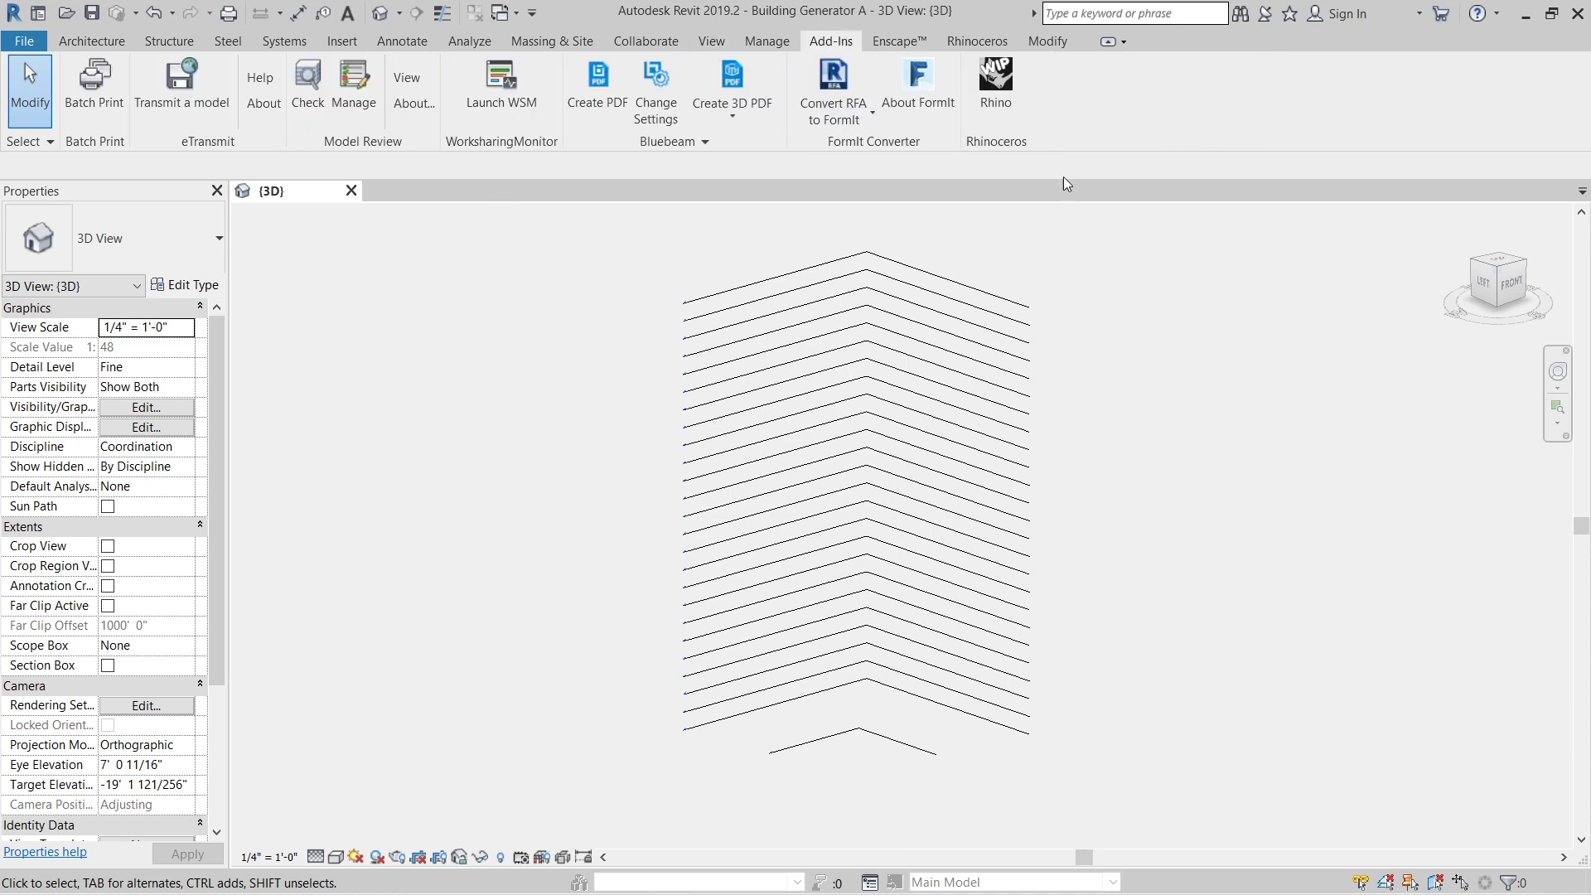
{"action": "scroll", "coordinate": [1143, 298], "scroll_direction": "down", "scroll_amount": 1}
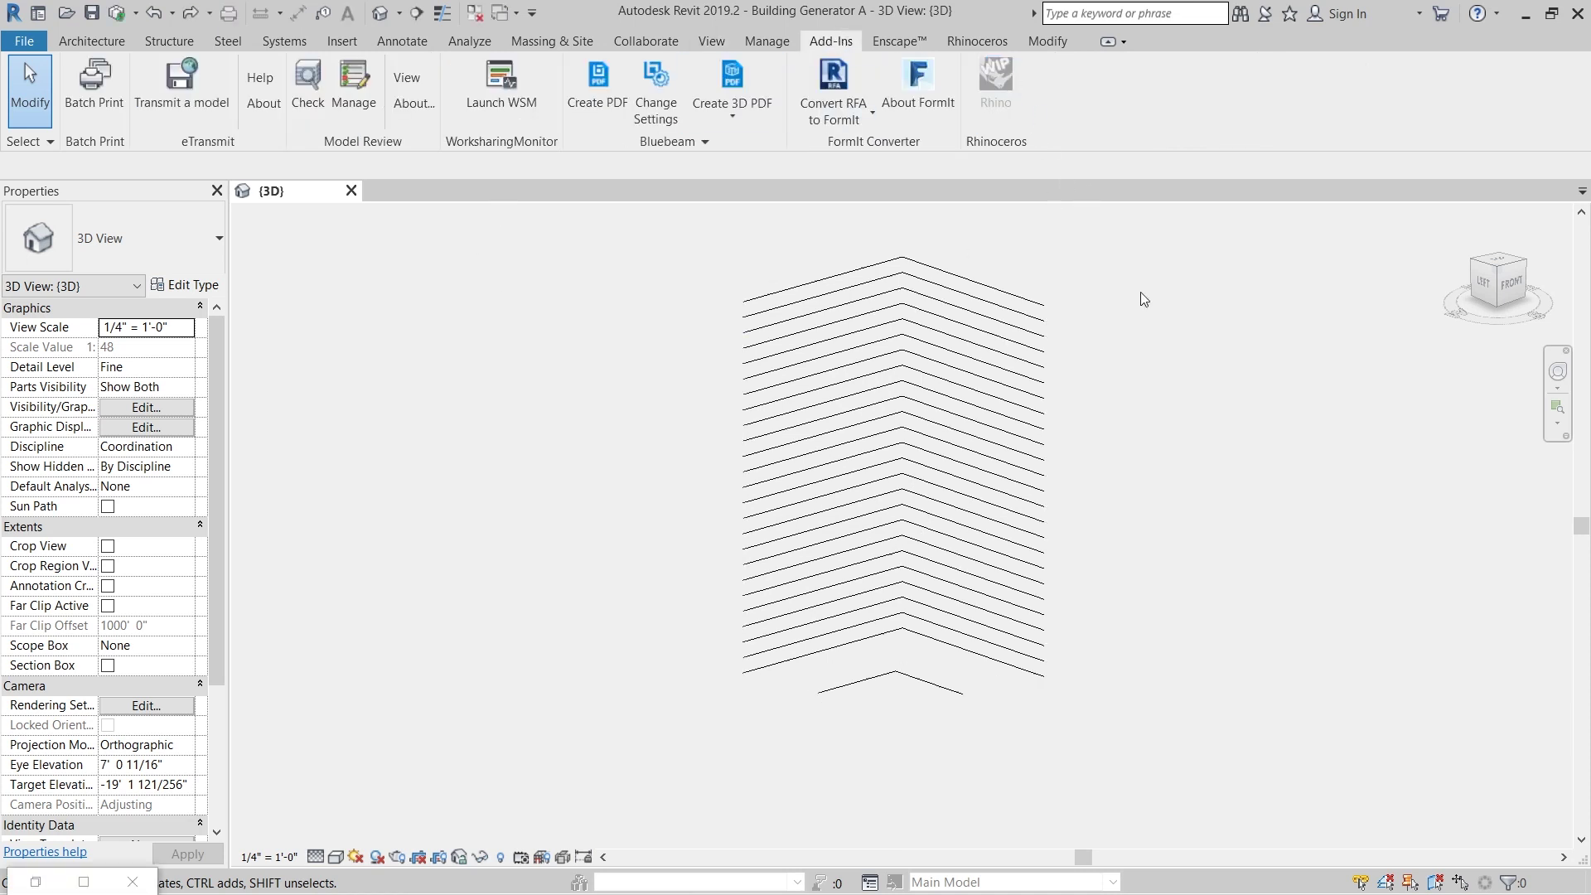
{"action": "scroll", "coordinate": [1143, 298], "scroll_direction": "up", "scroll_amount": 1}
{"action": "left_click", "coordinate": [977, 42]}
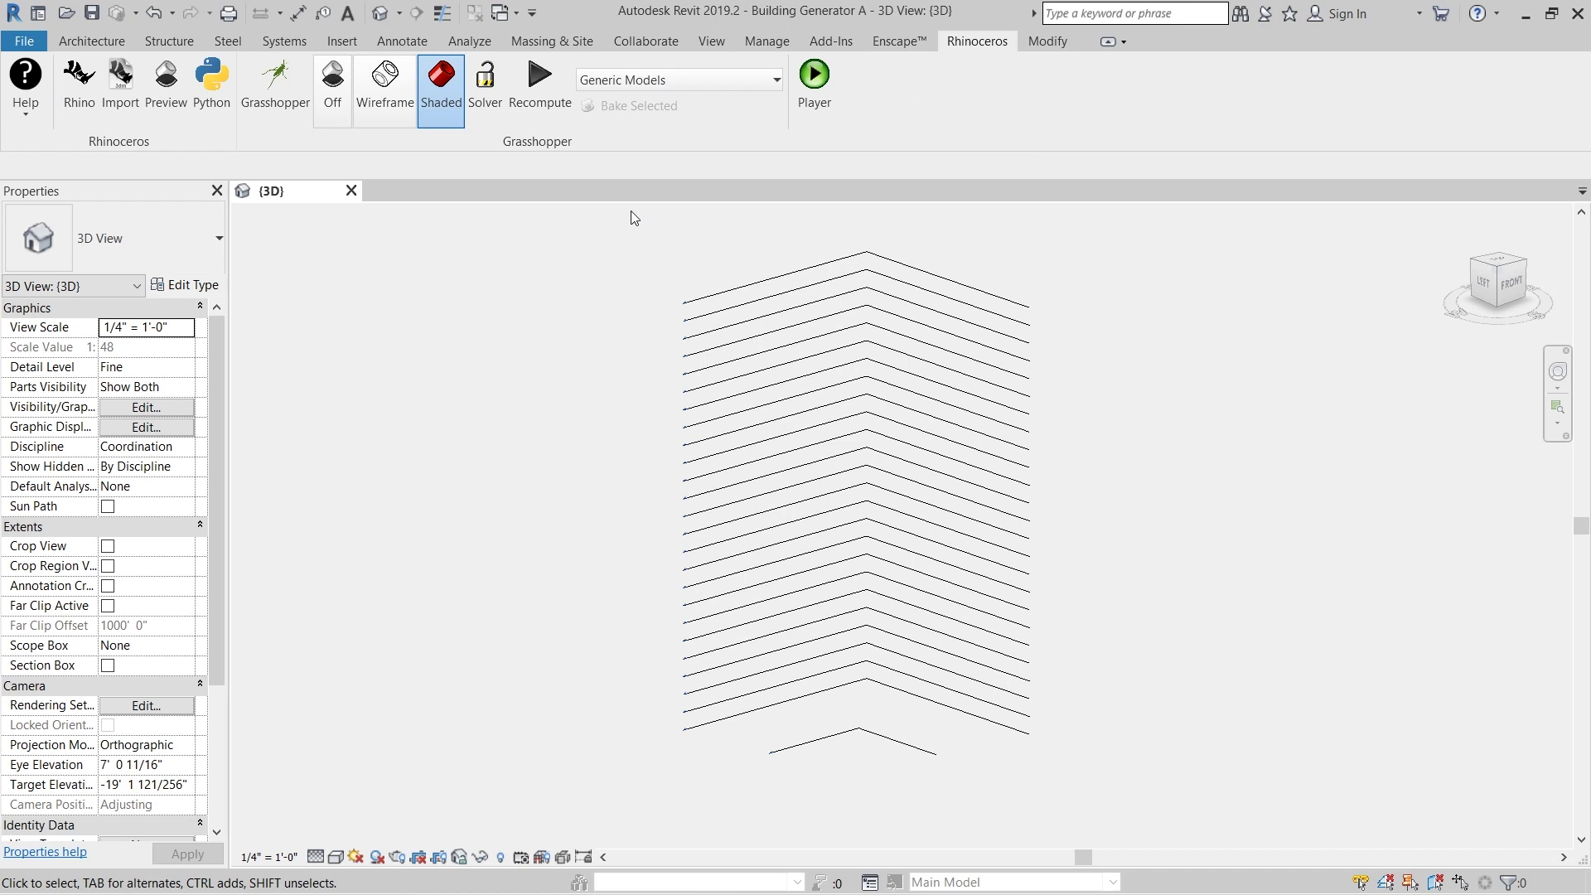
{"action": "left_click", "coordinate": [92, 114]}
{"action": "left_click_drag", "start_coordinate": [279, 118], "coordinate": [449, 129]}
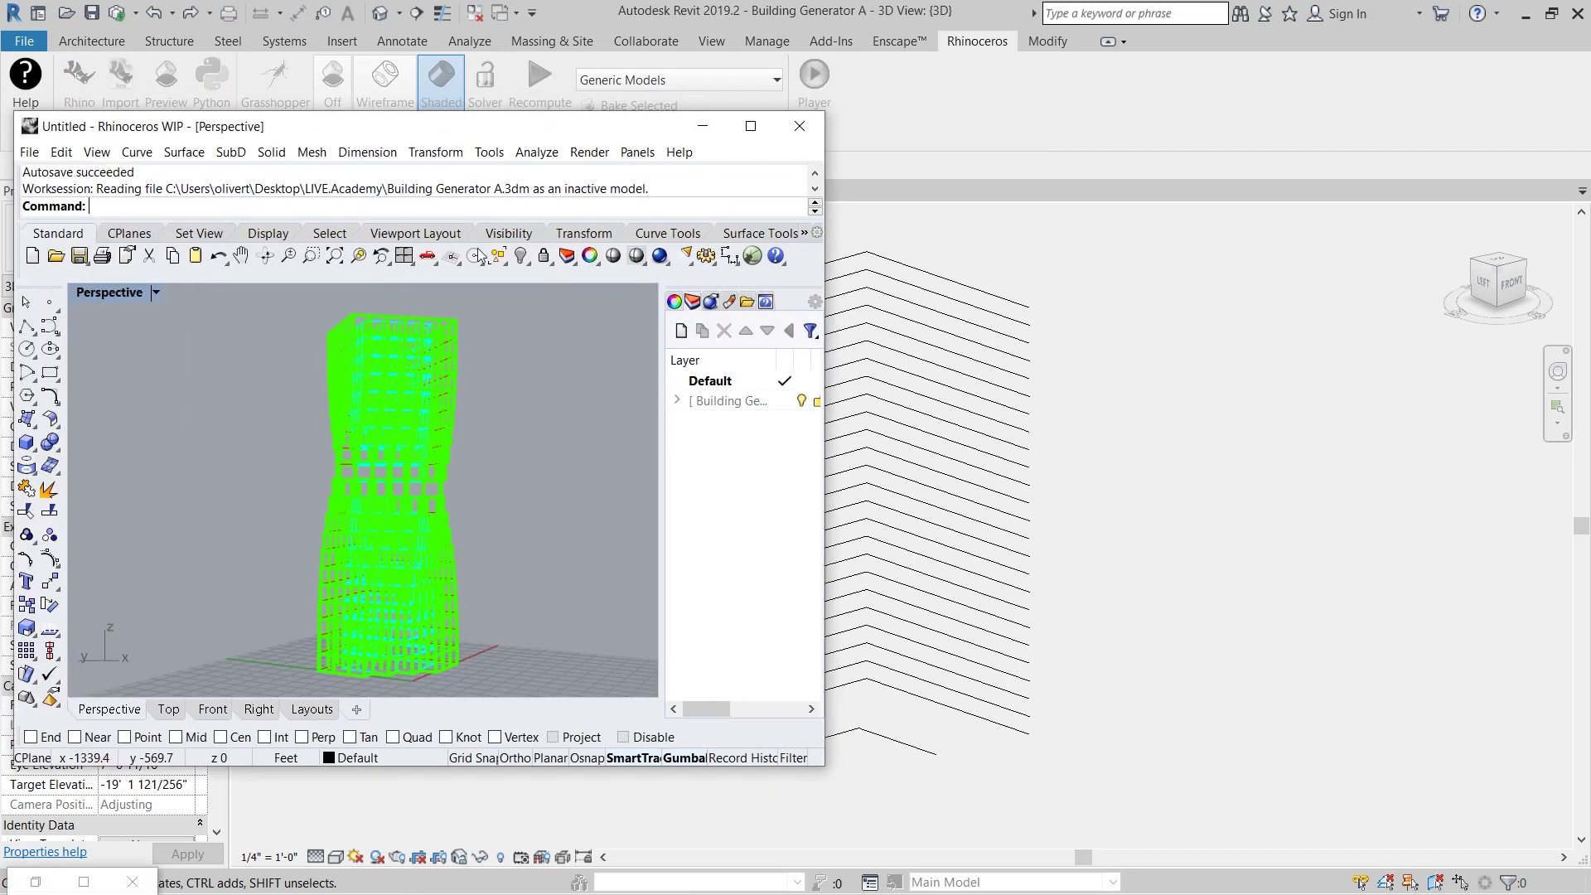
Review the Worksession Reference options of the attached Building Generator A model and inspect the referenced tower
{"action": "right_click", "coordinate": [723, 401]}
{"action": "mouse_move", "coordinate": [798, 414]}
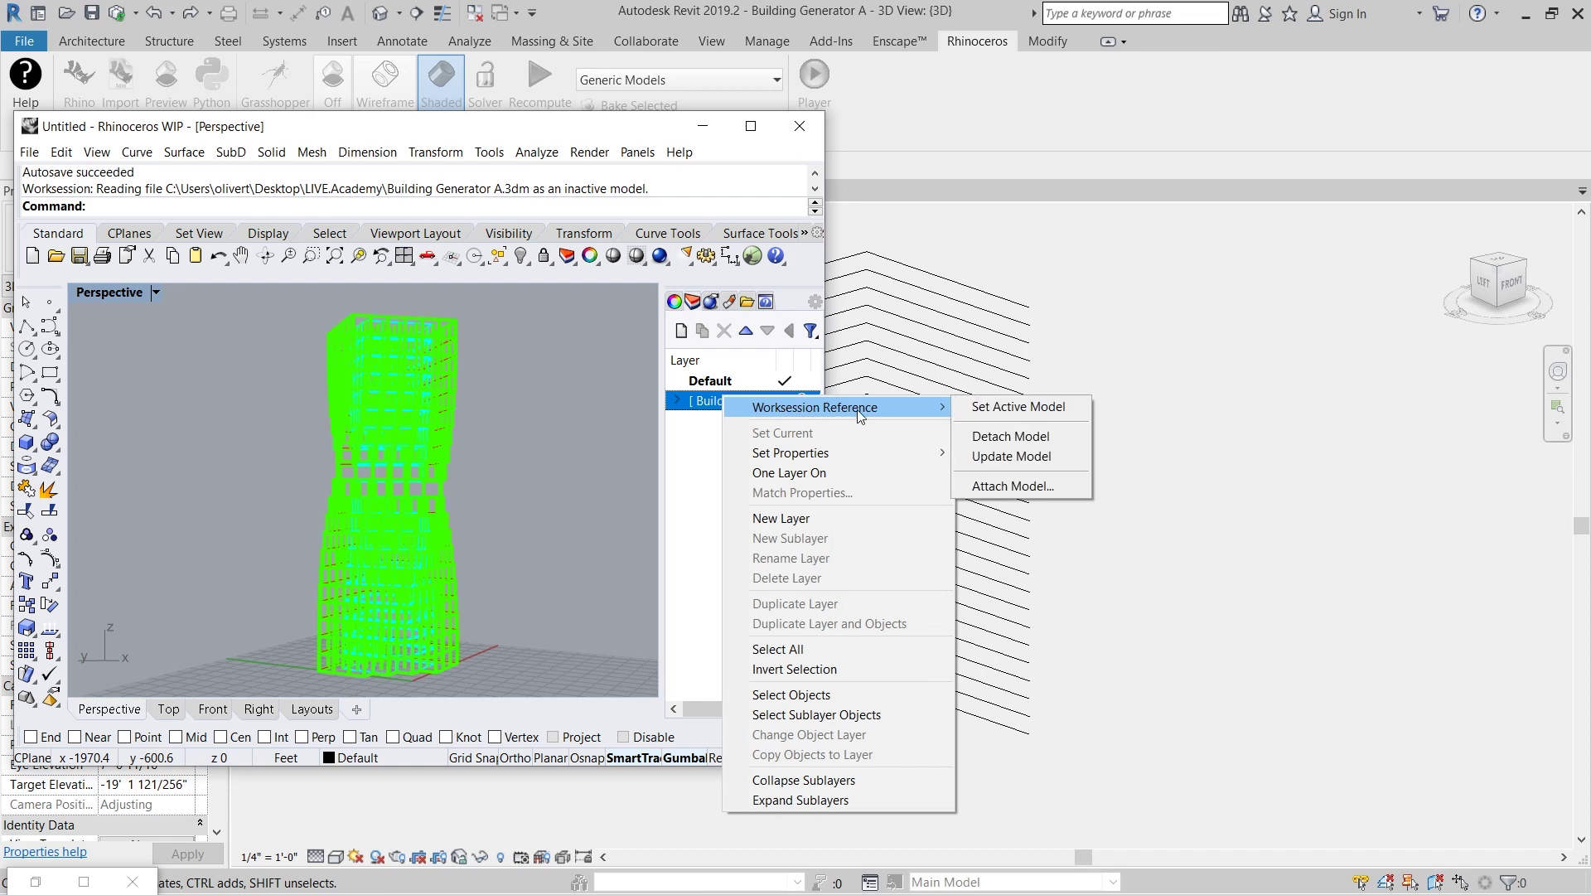
{"action": "left_click", "coordinate": [1028, 435]}
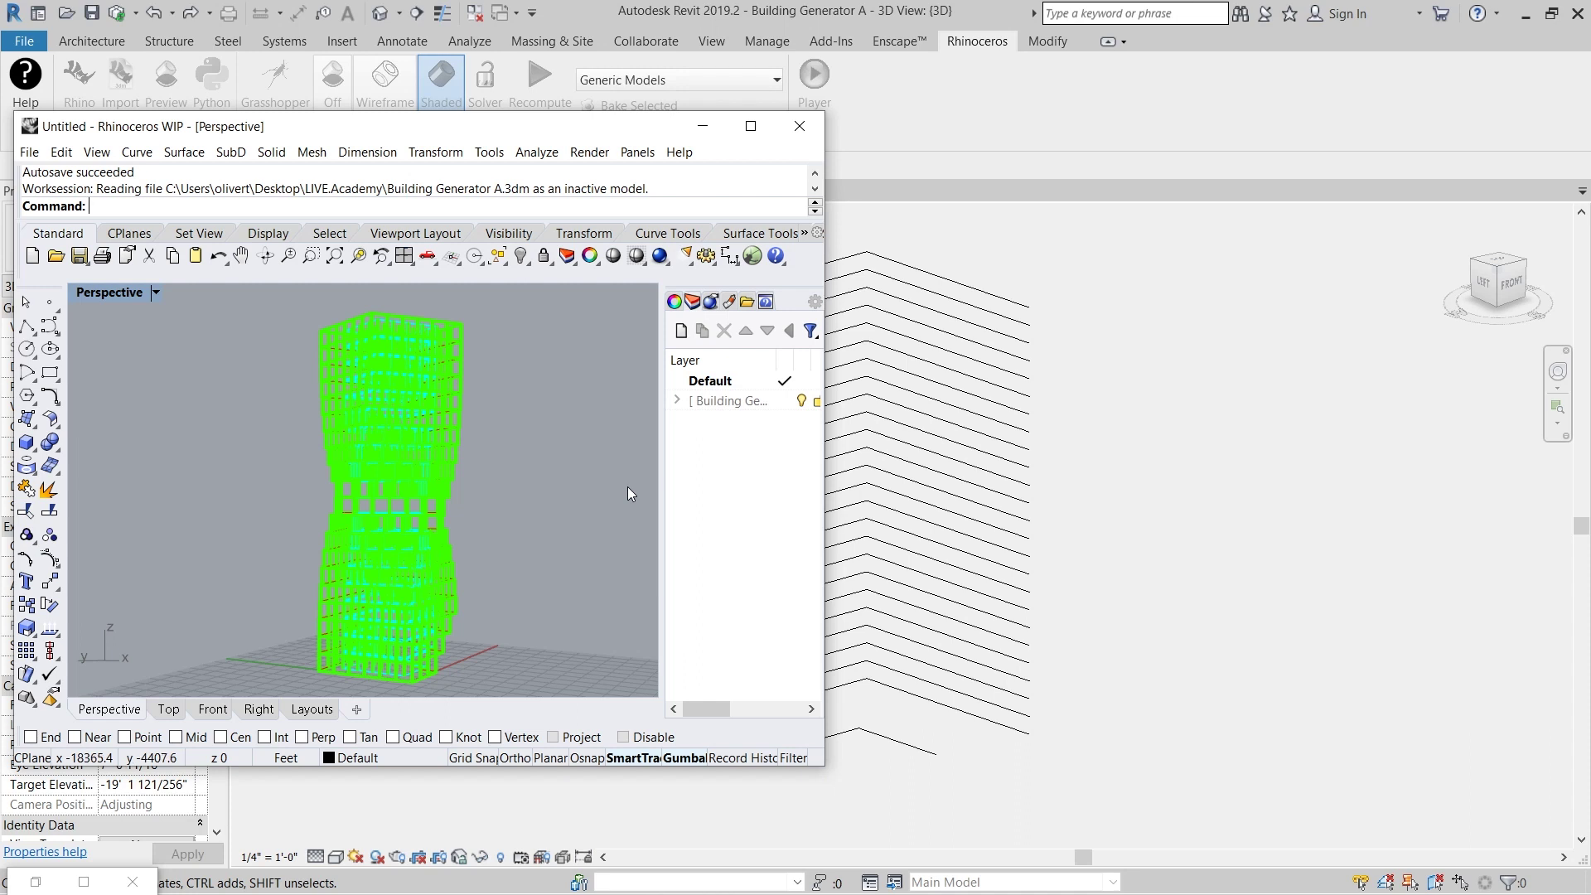
{"action": "right_click_drag", "start_coordinate": [628, 486], "coordinate": [521, 491]}
{"action": "scroll", "coordinate": [469, 505], "scroll_direction": "up", "scroll_amount": 2}
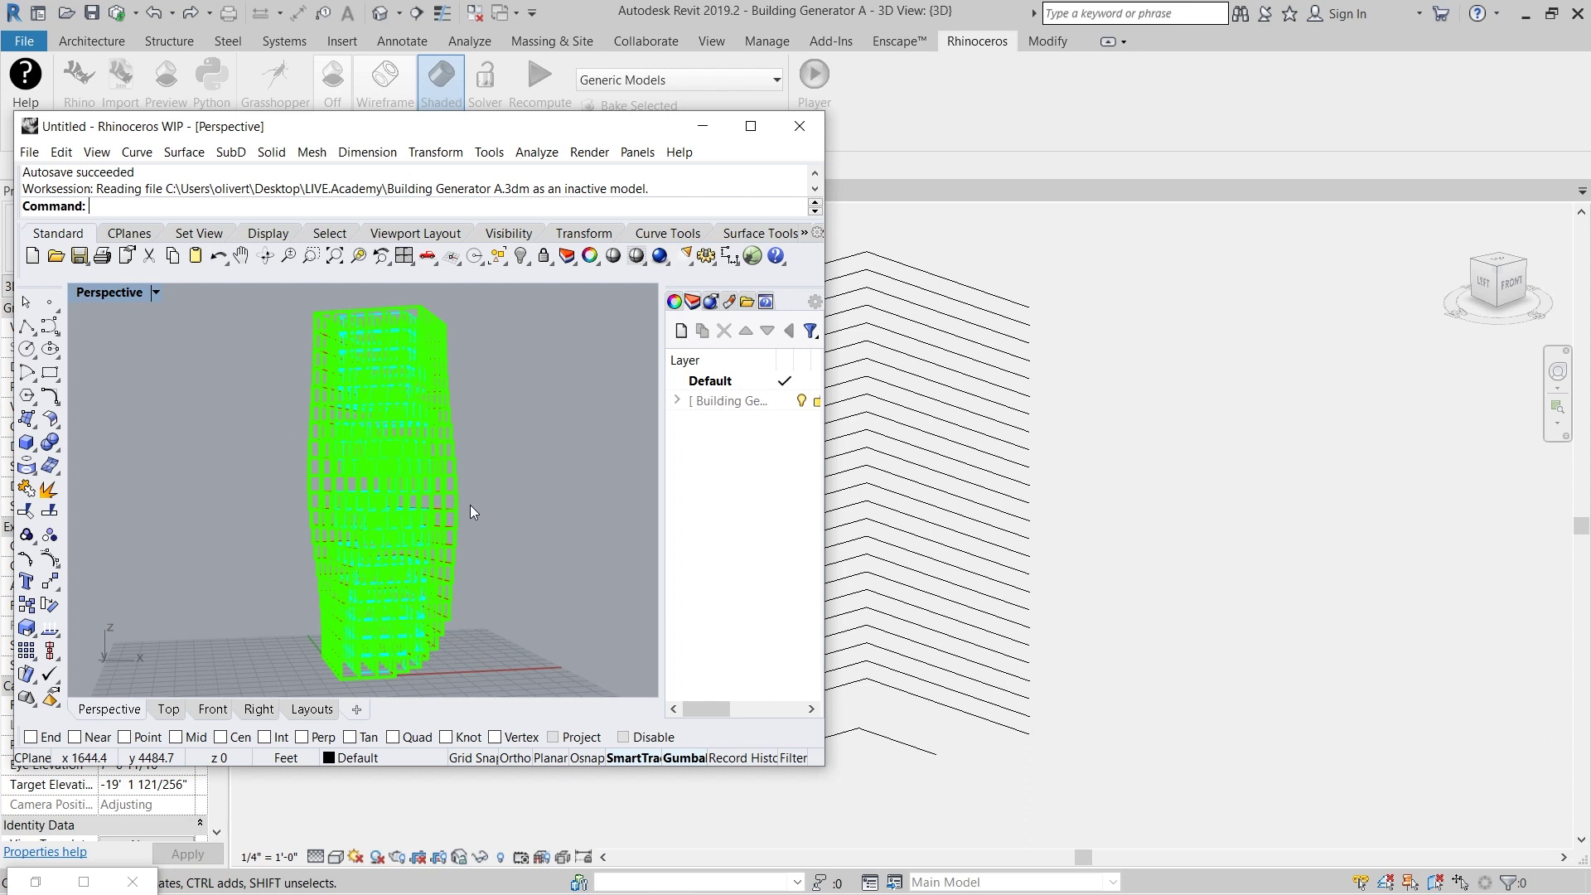
Launch Grasshopper with the Building Generator A definition, close the Rhino window and frame the Revit levels beside the canvas
{"action": "type", "text": "Grasshopper"}
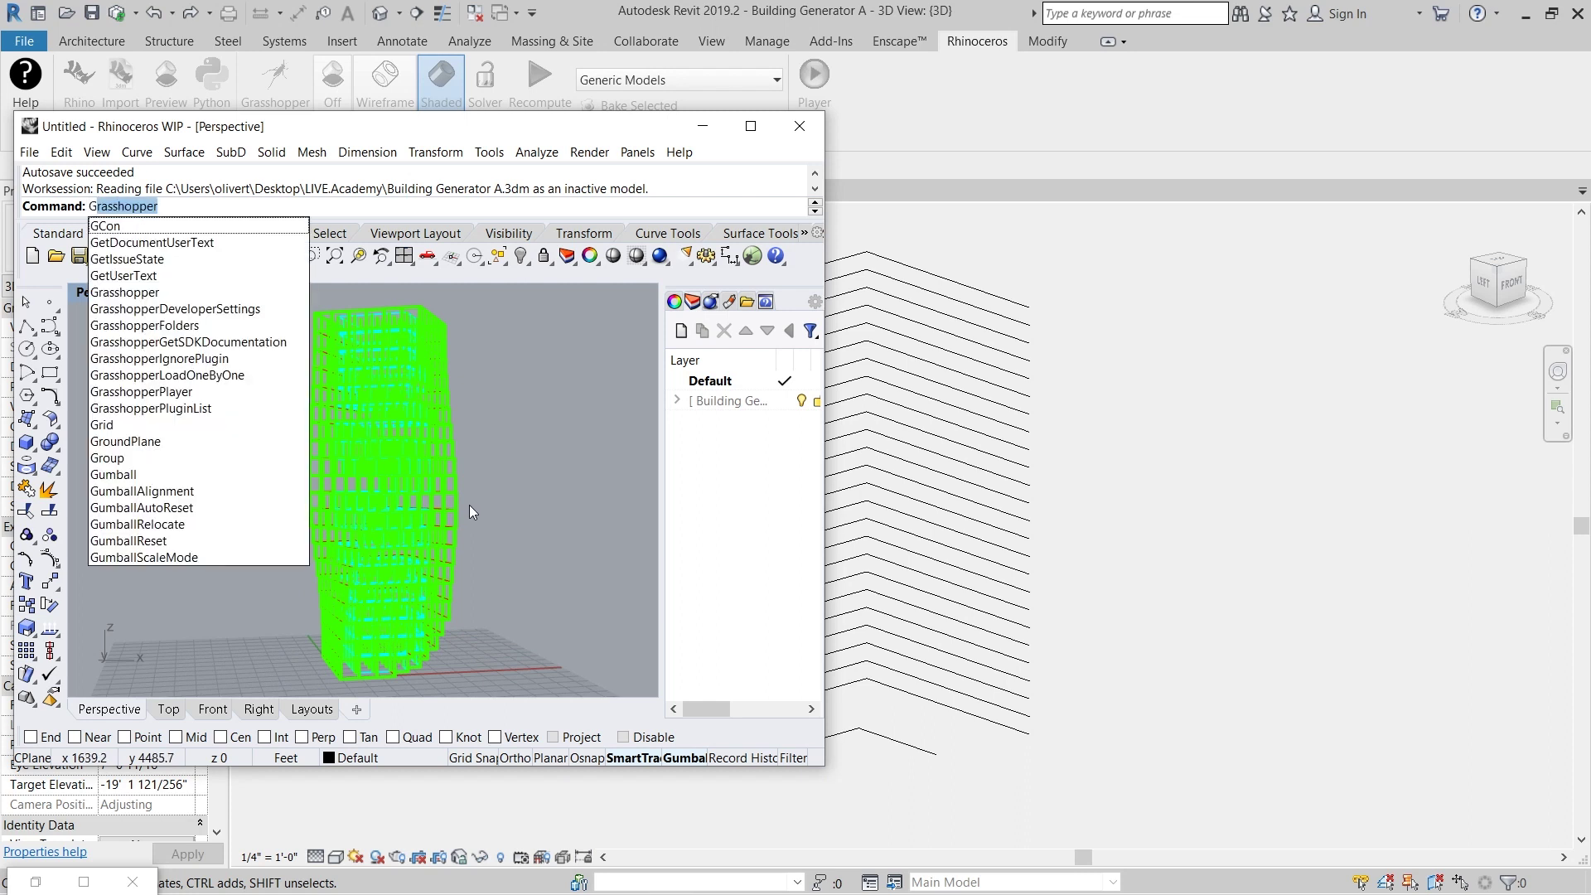
{"action": "key", "text": "Return"}
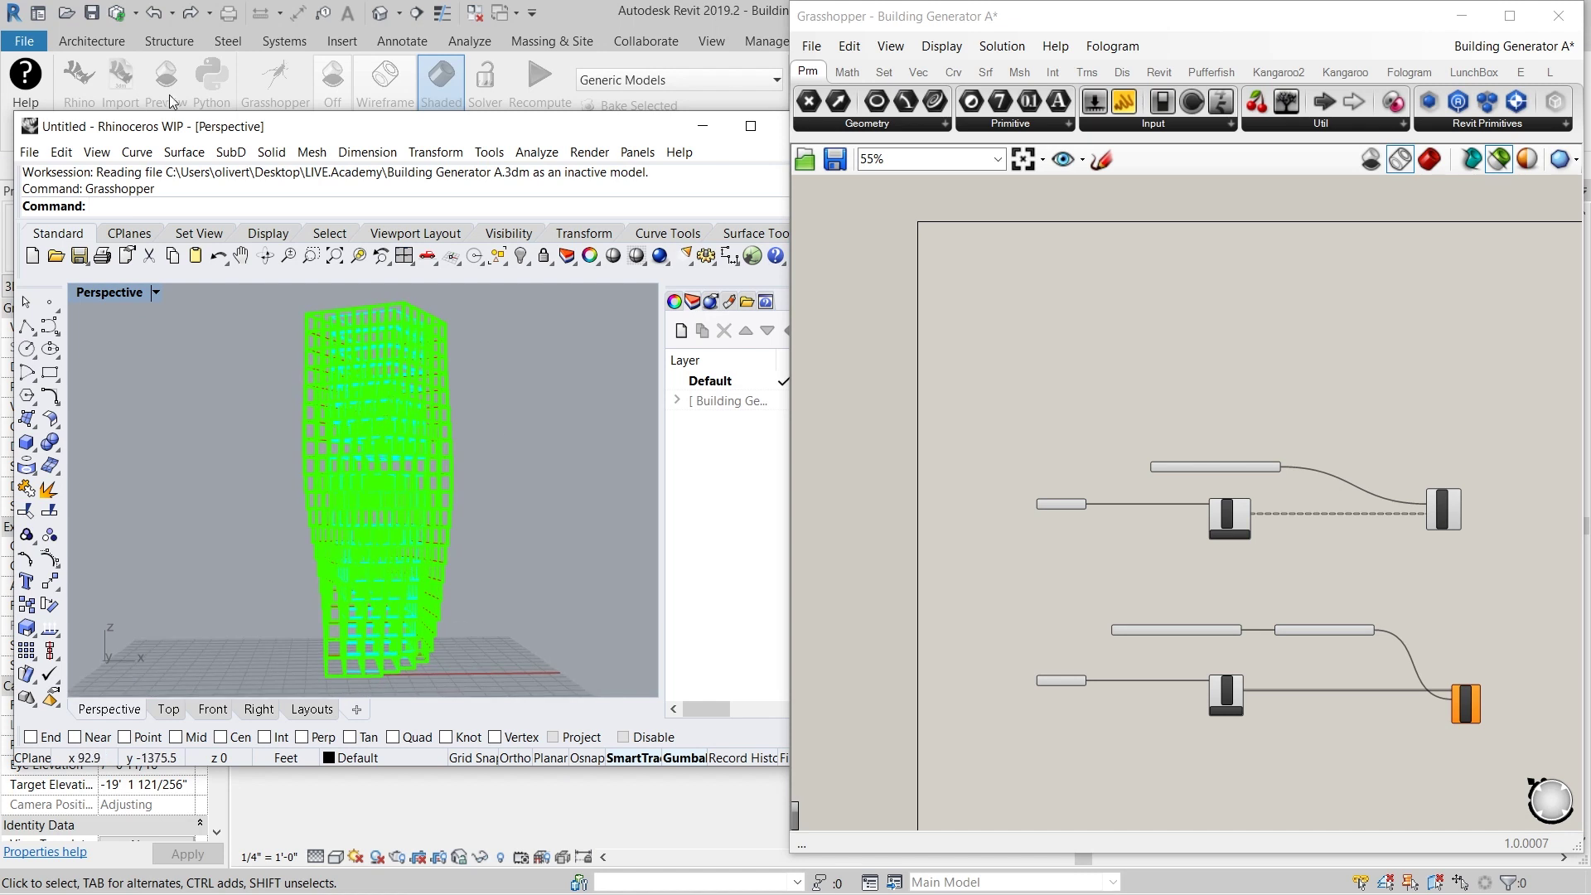
{"action": "left_click", "coordinate": [1002, 401]}
{"action": "left_click_drag", "start_coordinate": [608, 134], "coordinate": [393, 132]}
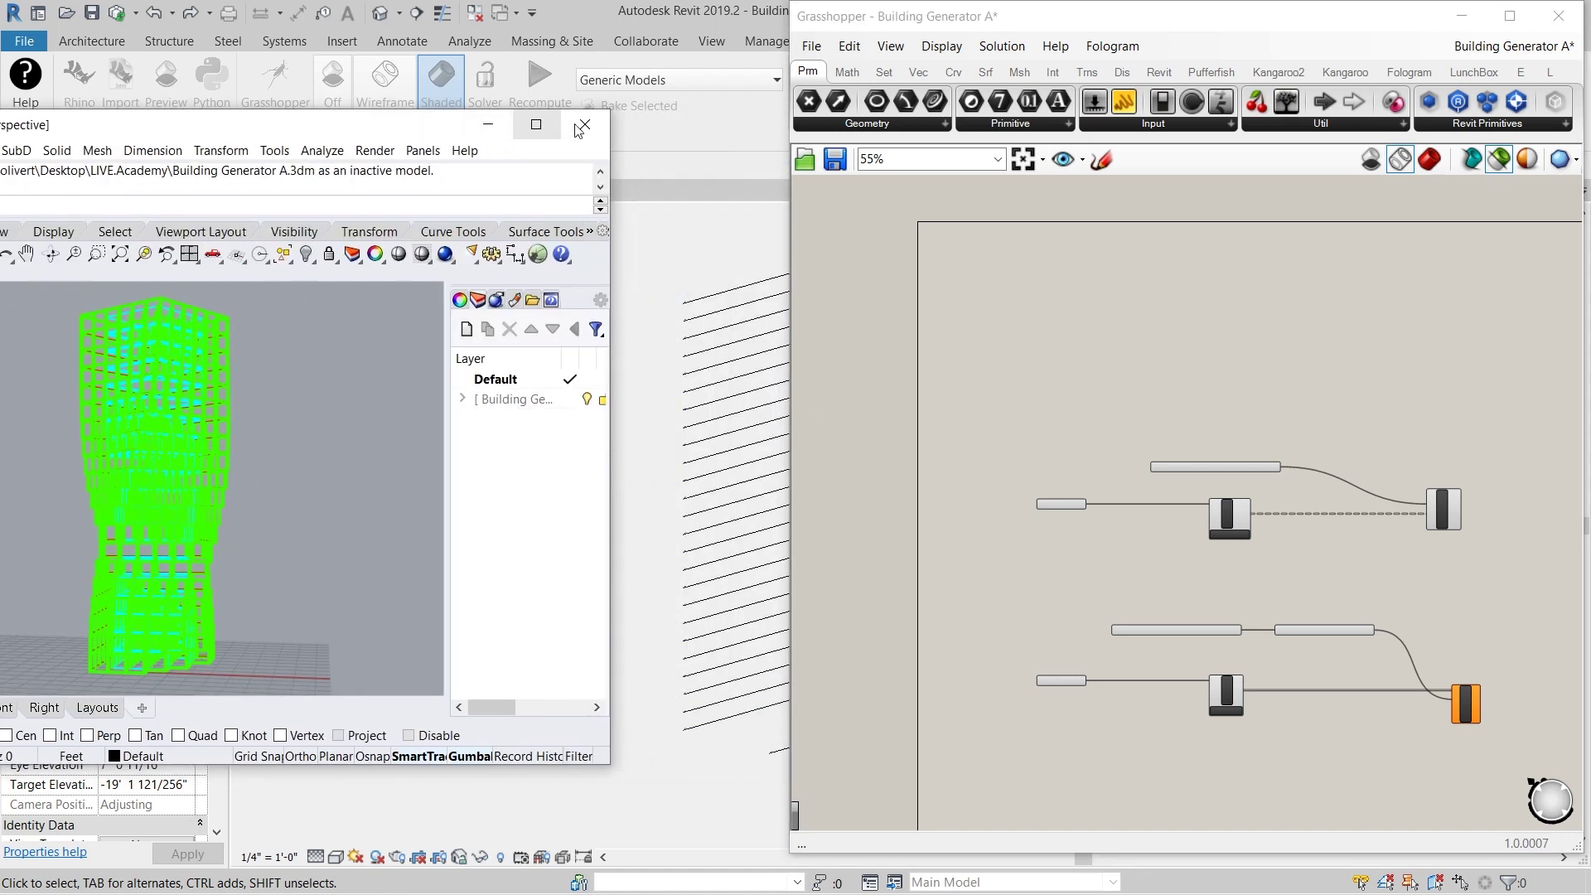
{"action": "left_click", "coordinate": [584, 128]}
{"action": "scroll", "coordinate": [308, 409], "scroll_direction": "down", "scroll_amount": 3}
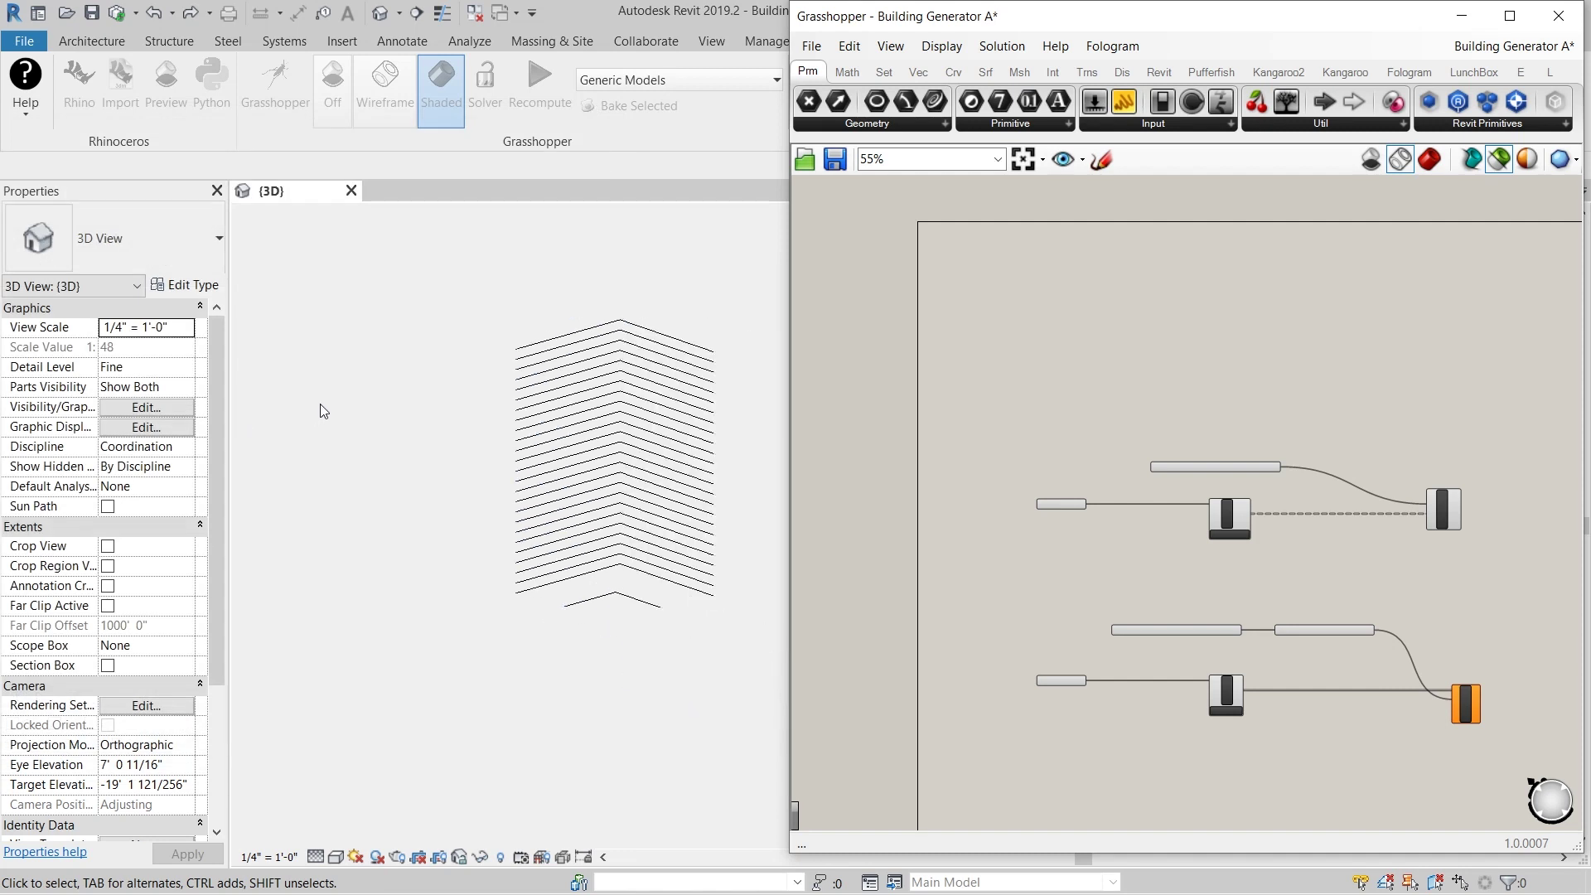
{"action": "scroll", "coordinate": [652, 407], "scroll_direction": "up", "scroll_amount": 3}
{"action": "middle_click_drag", "start_coordinate": [467, 496], "coordinate": [501, 510]}
{"action": "scroll", "coordinate": [459, 493], "scroll_direction": "up", "scroll_amount": 1}
{"action": "left_click", "coordinate": [264, 93]}
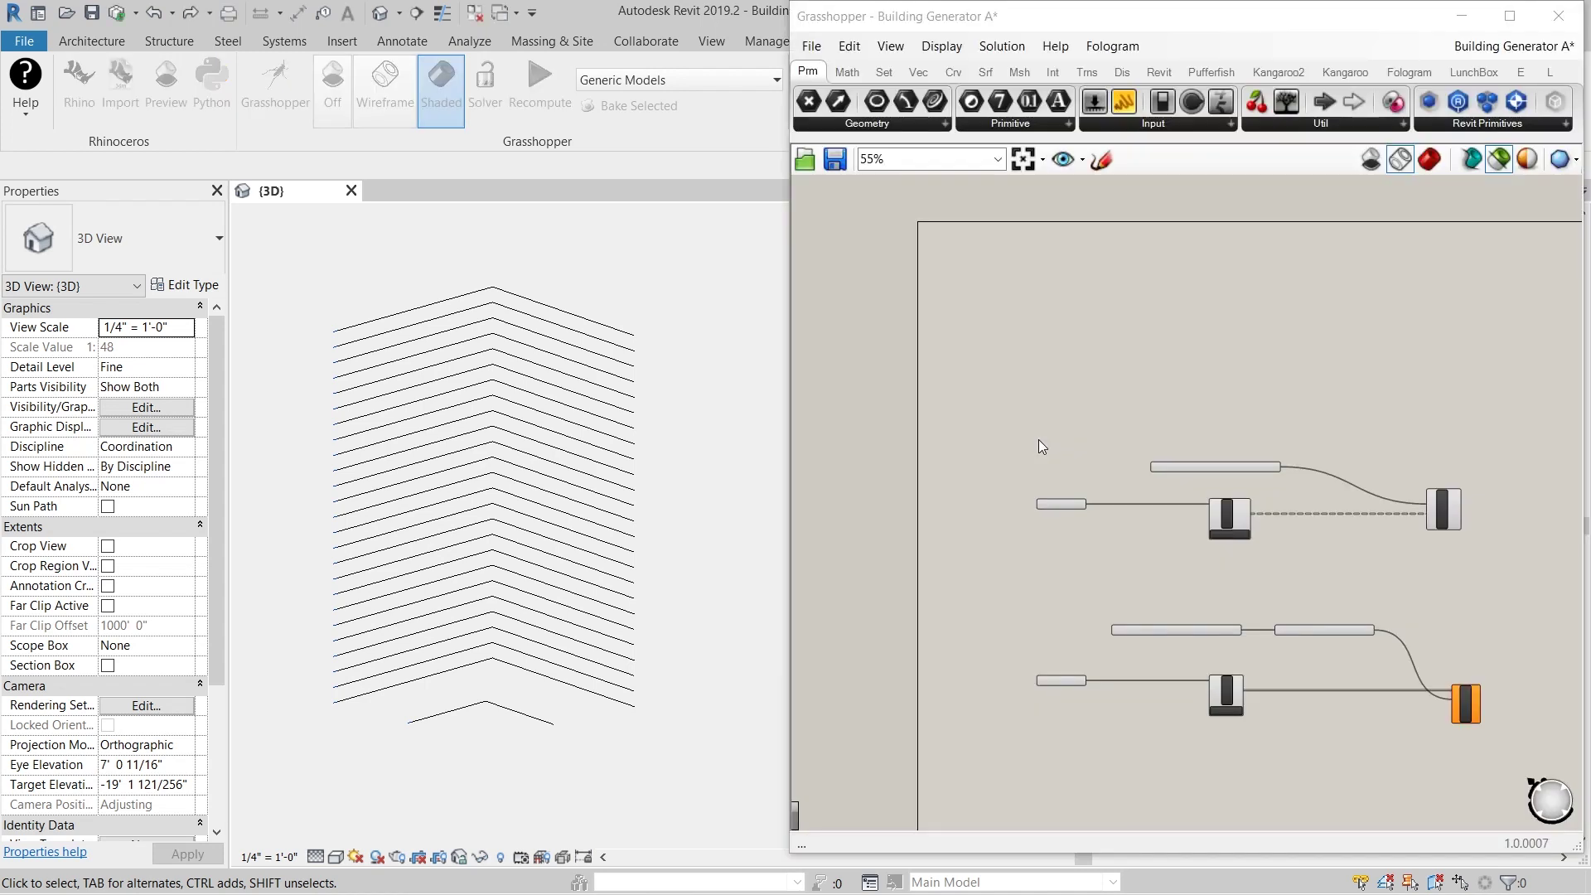
Update the RefBake component for Column SD to generate the tower's Structural Columns in Revit
{"action": "scroll", "coordinate": [1019, 405], "scroll_direction": "down", "scroll_amount": 8}
{"action": "scroll", "coordinate": [1120, 511], "scroll_direction": "up", "scroll_amount": 5}
{"action": "right_click_drag", "start_coordinate": [1148, 515], "coordinate": [1078, 404]}
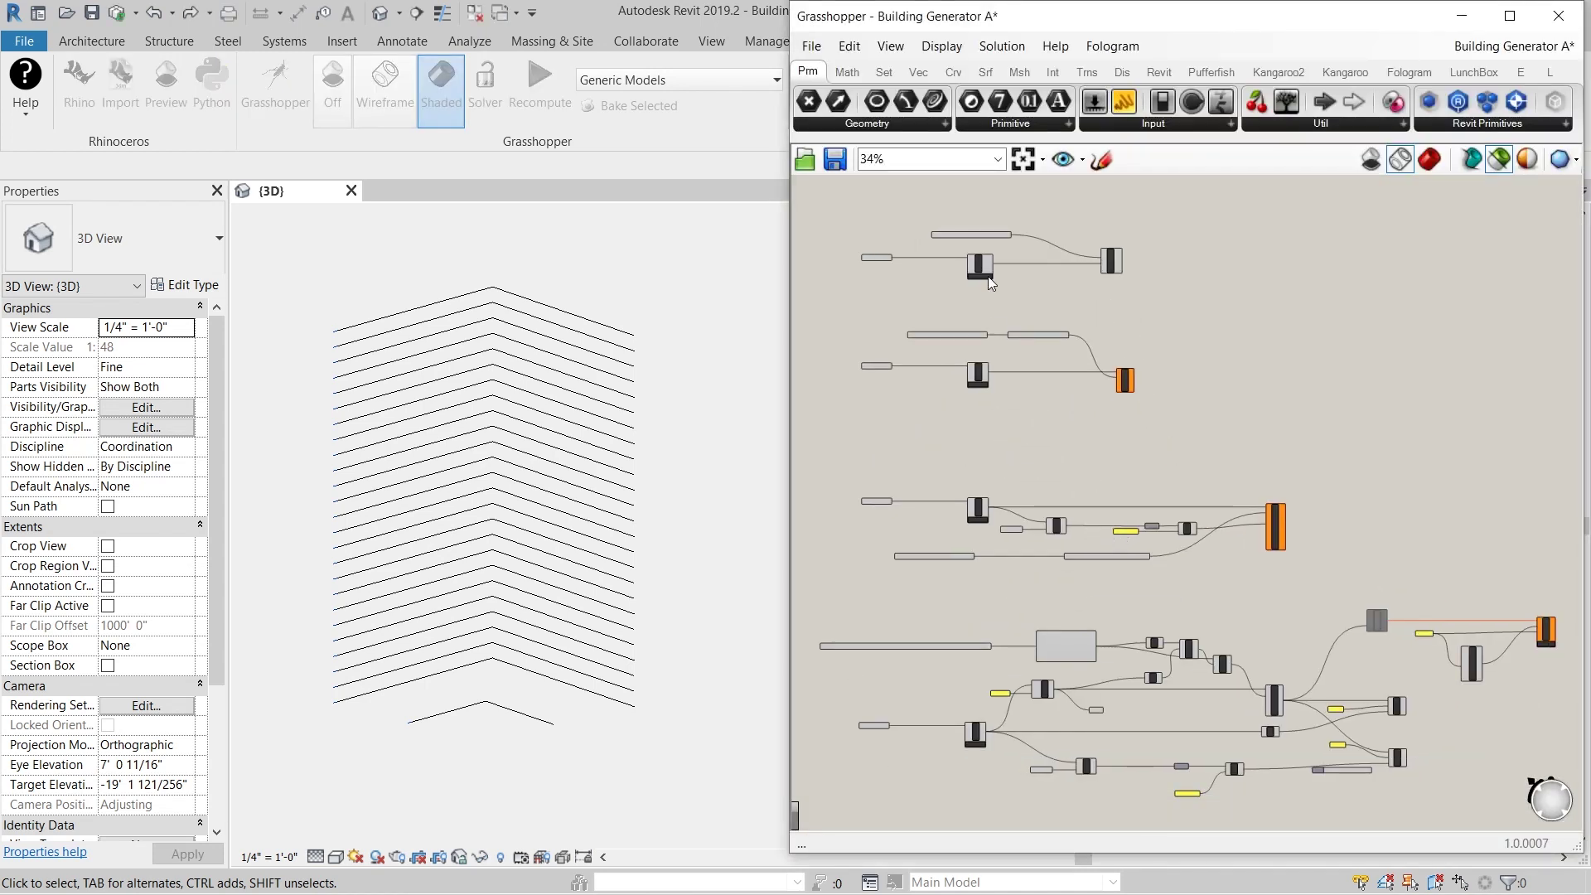
{"action": "right_click_drag", "start_coordinate": [940, 266], "coordinate": [1054, 451]}
{"action": "scroll", "coordinate": [1005, 454], "scroll_direction": "up", "scroll_amount": 5}
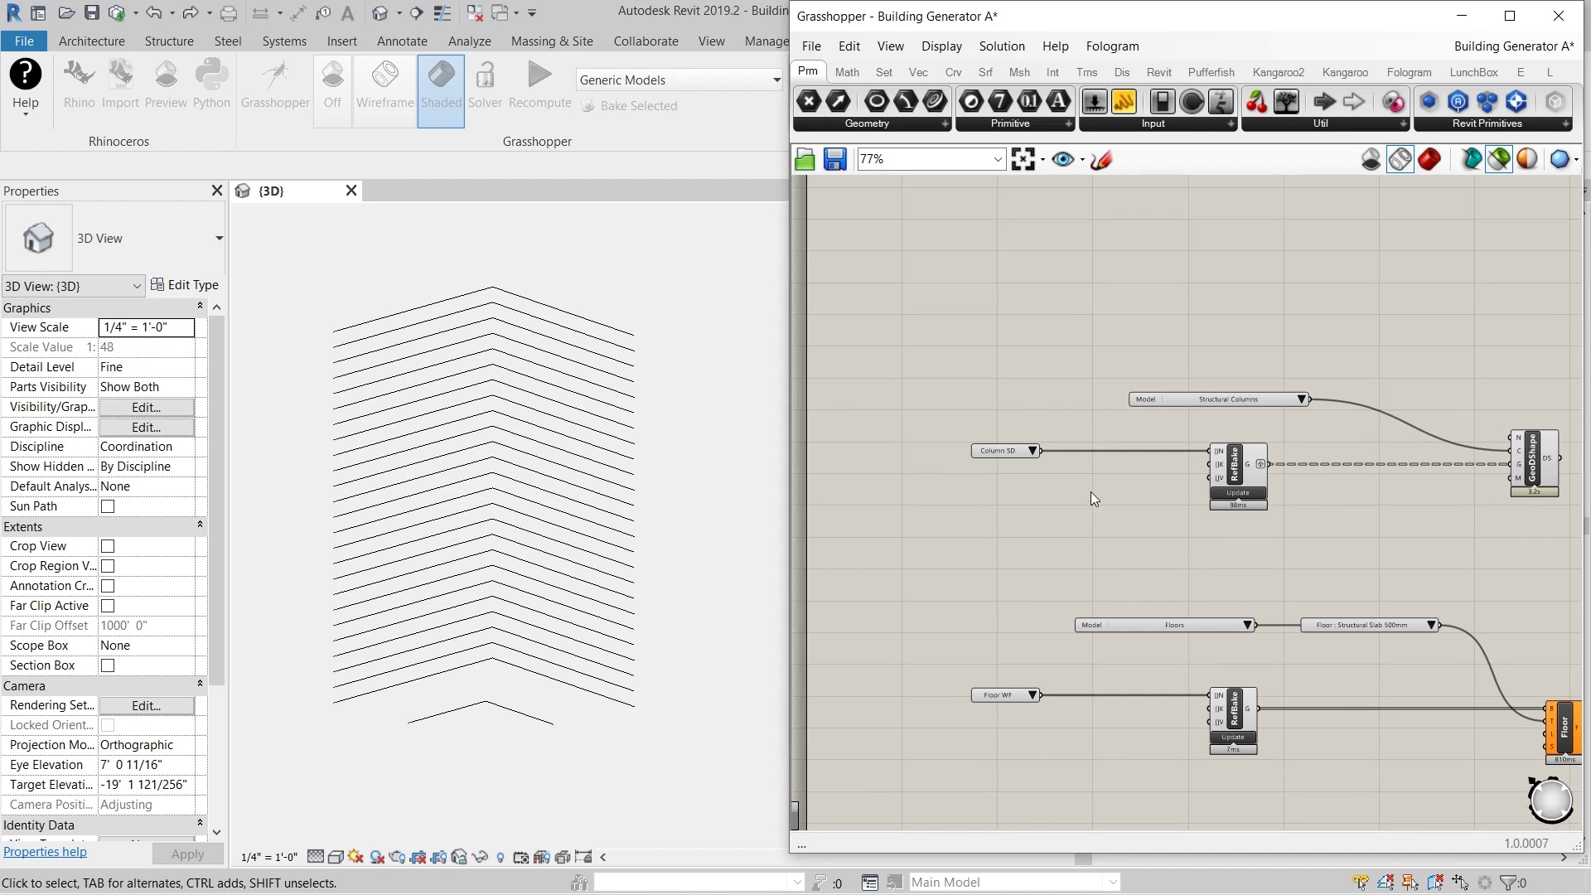
{"action": "scroll", "coordinate": [1136, 484], "scroll_direction": "up", "scroll_amount": 1}
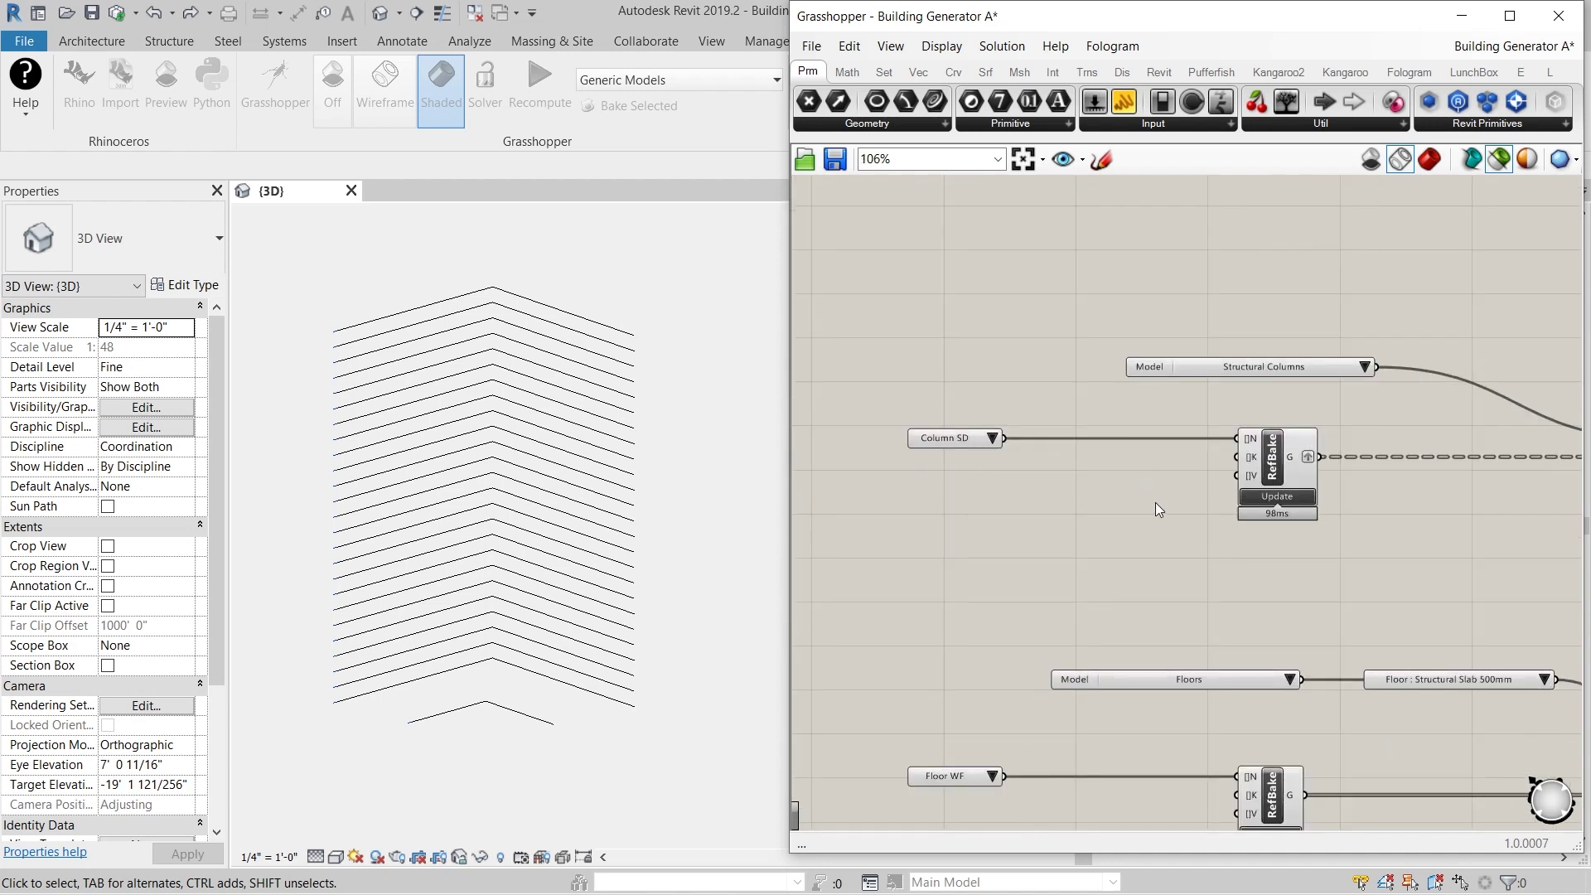
{"action": "left_click", "coordinate": [1264, 496]}
{"action": "left_click", "coordinate": [1266, 496]}
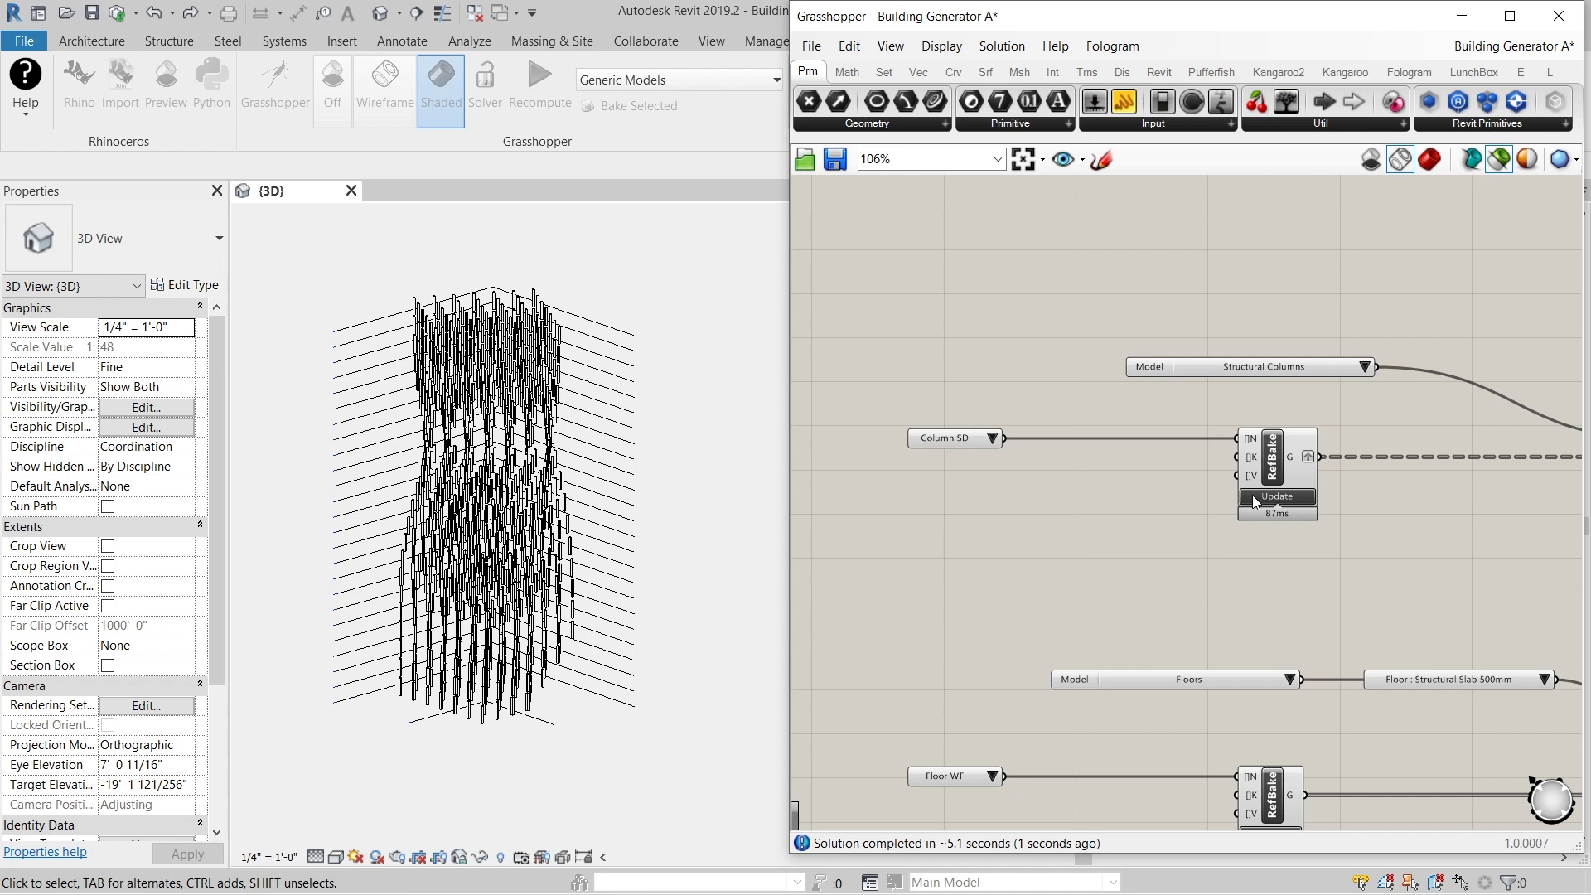
Update the RefBake component for Floor WF to generate the Structural Slab 500mm floors in Revit
{"action": "scroll", "coordinate": [1081, 403], "scroll_direction": "down", "scroll_amount": 3}
{"action": "scroll", "coordinate": [1431, 497], "scroll_direction": "up", "scroll_amount": 3}
{"action": "scroll", "coordinate": [1294, 481], "scroll_direction": "down", "scroll_amount": 1}
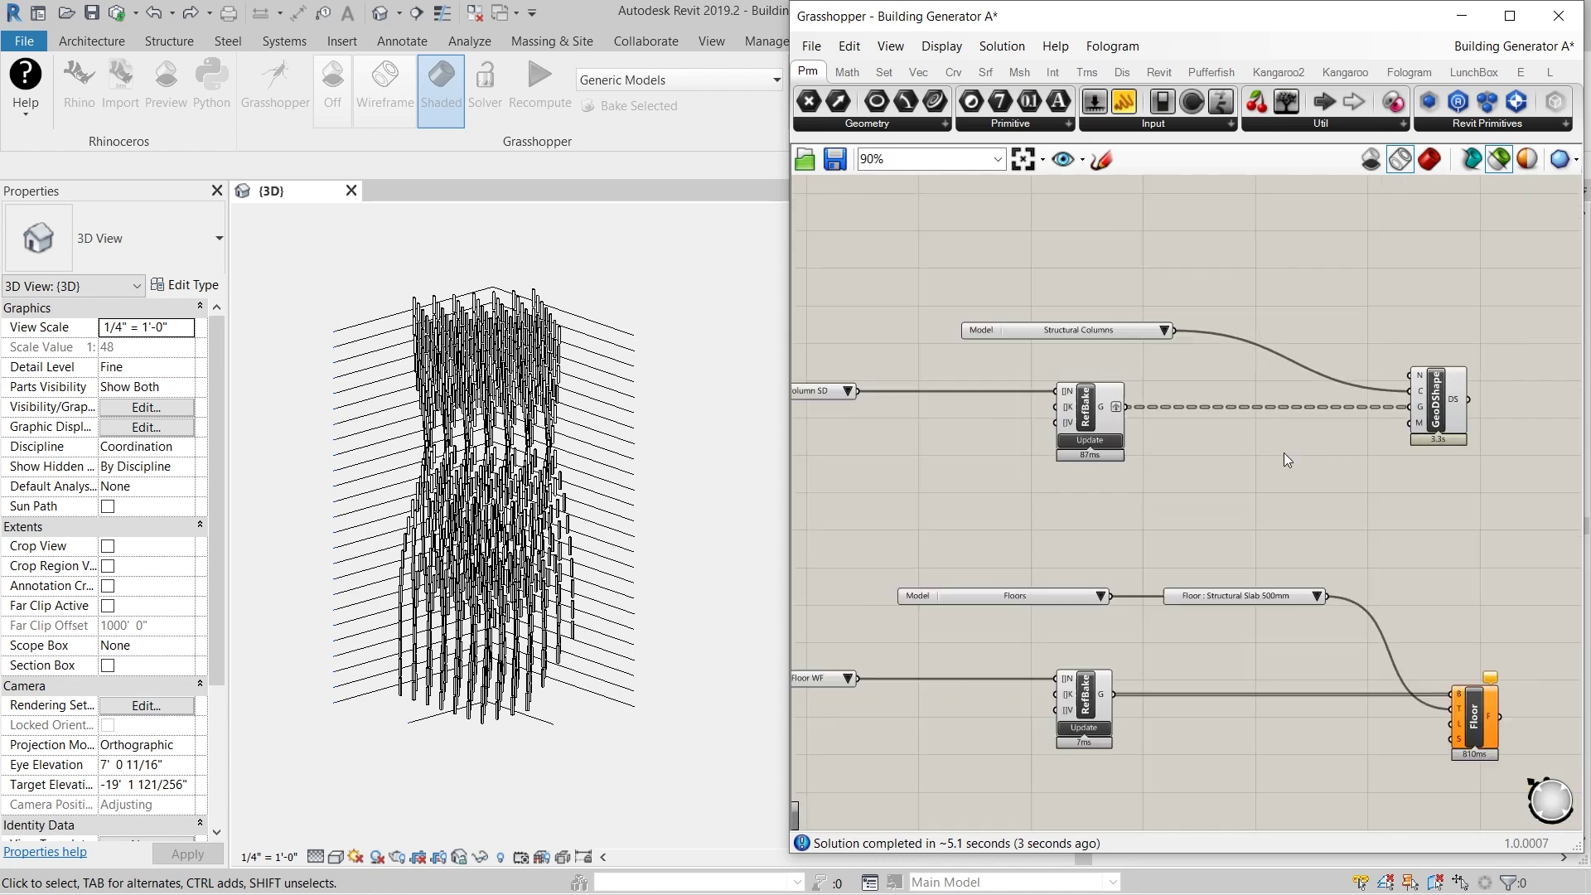
{"action": "right_click_drag", "start_coordinate": [1280, 489], "coordinate": [1342, 283]}
{"action": "scroll", "coordinate": [1028, 487], "scroll_direction": "up", "scroll_amount": 1}
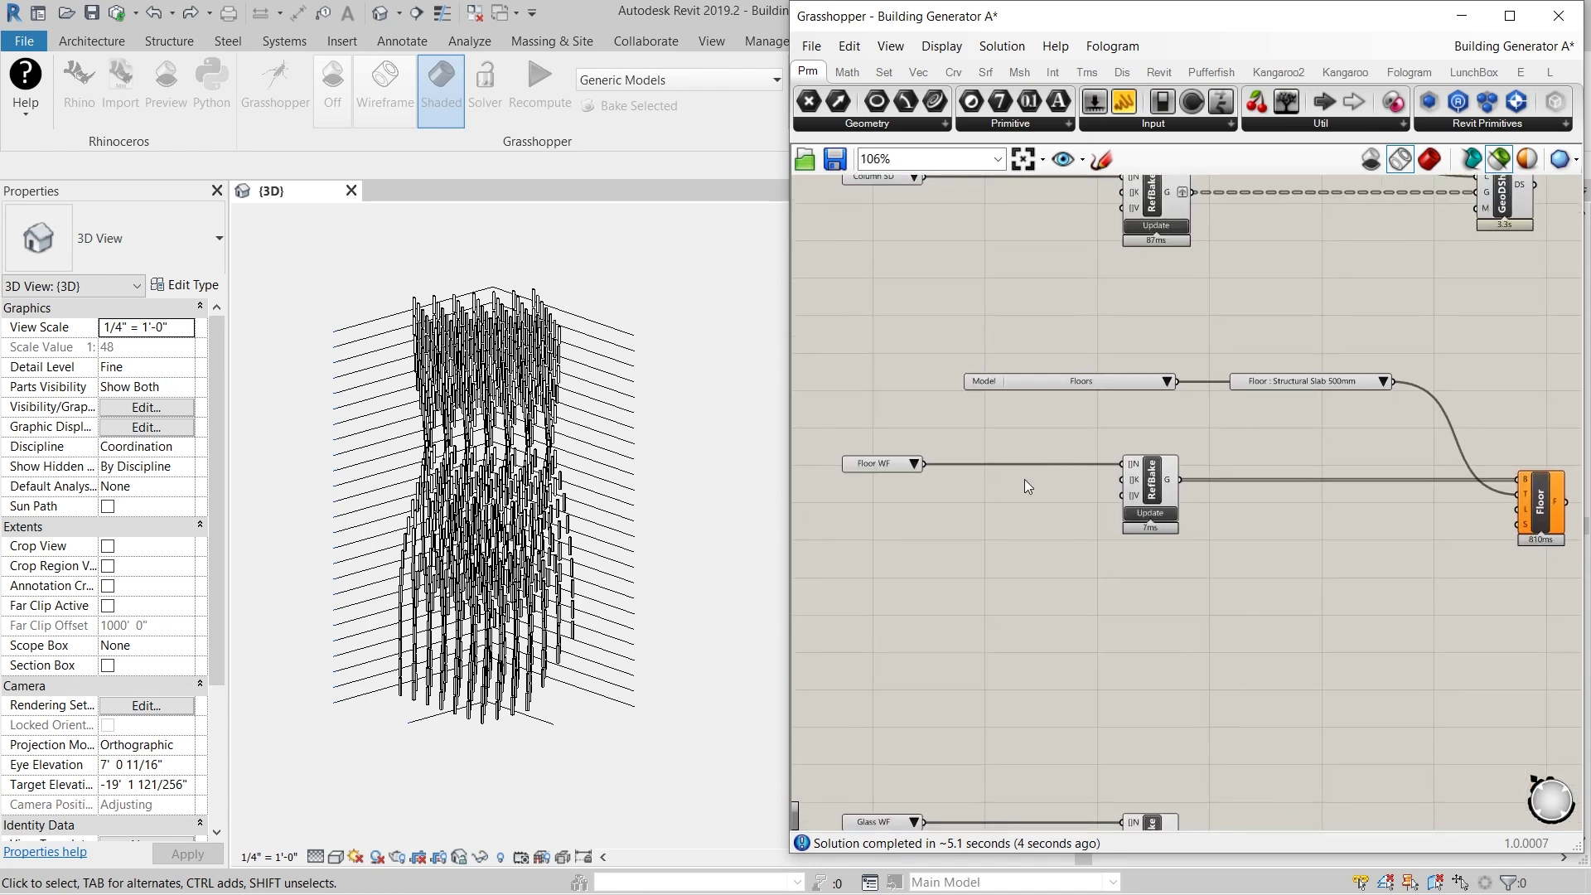
{"action": "left_click", "coordinate": [1162, 522]}
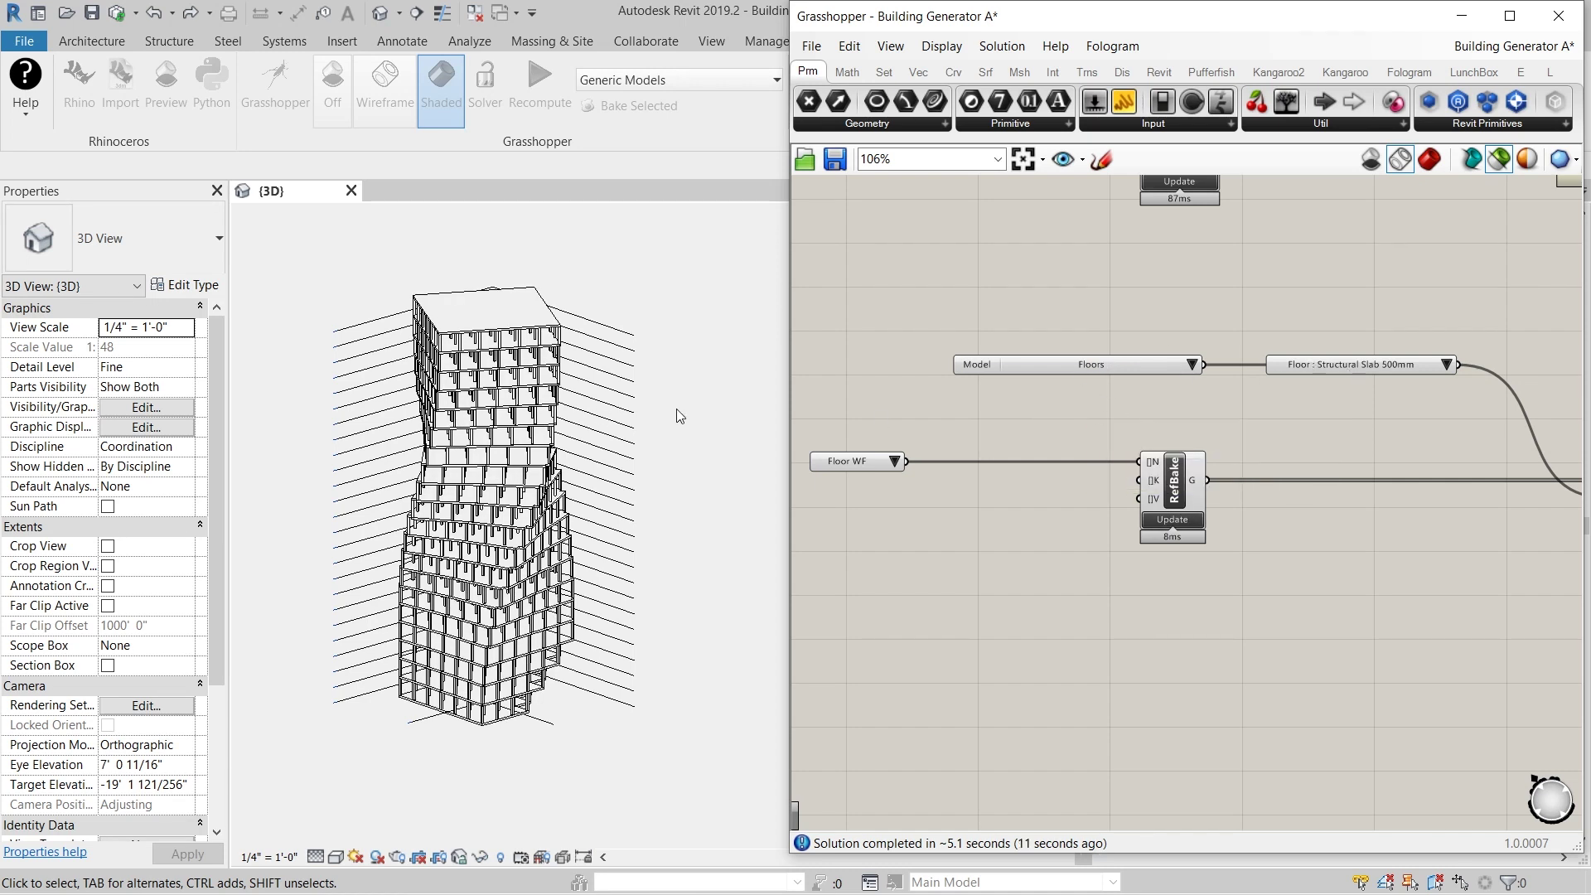
Update the RefBake component for Glass WF to generate the _BIG_Blank Slate curtain walls in Revit, and inspect them on the tower
{"action": "scroll", "coordinate": [986, 381], "scroll_direction": "down", "scroll_amount": 1}
{"action": "right_click_drag", "start_coordinate": [1095, 583], "coordinate": [1085, 354]}
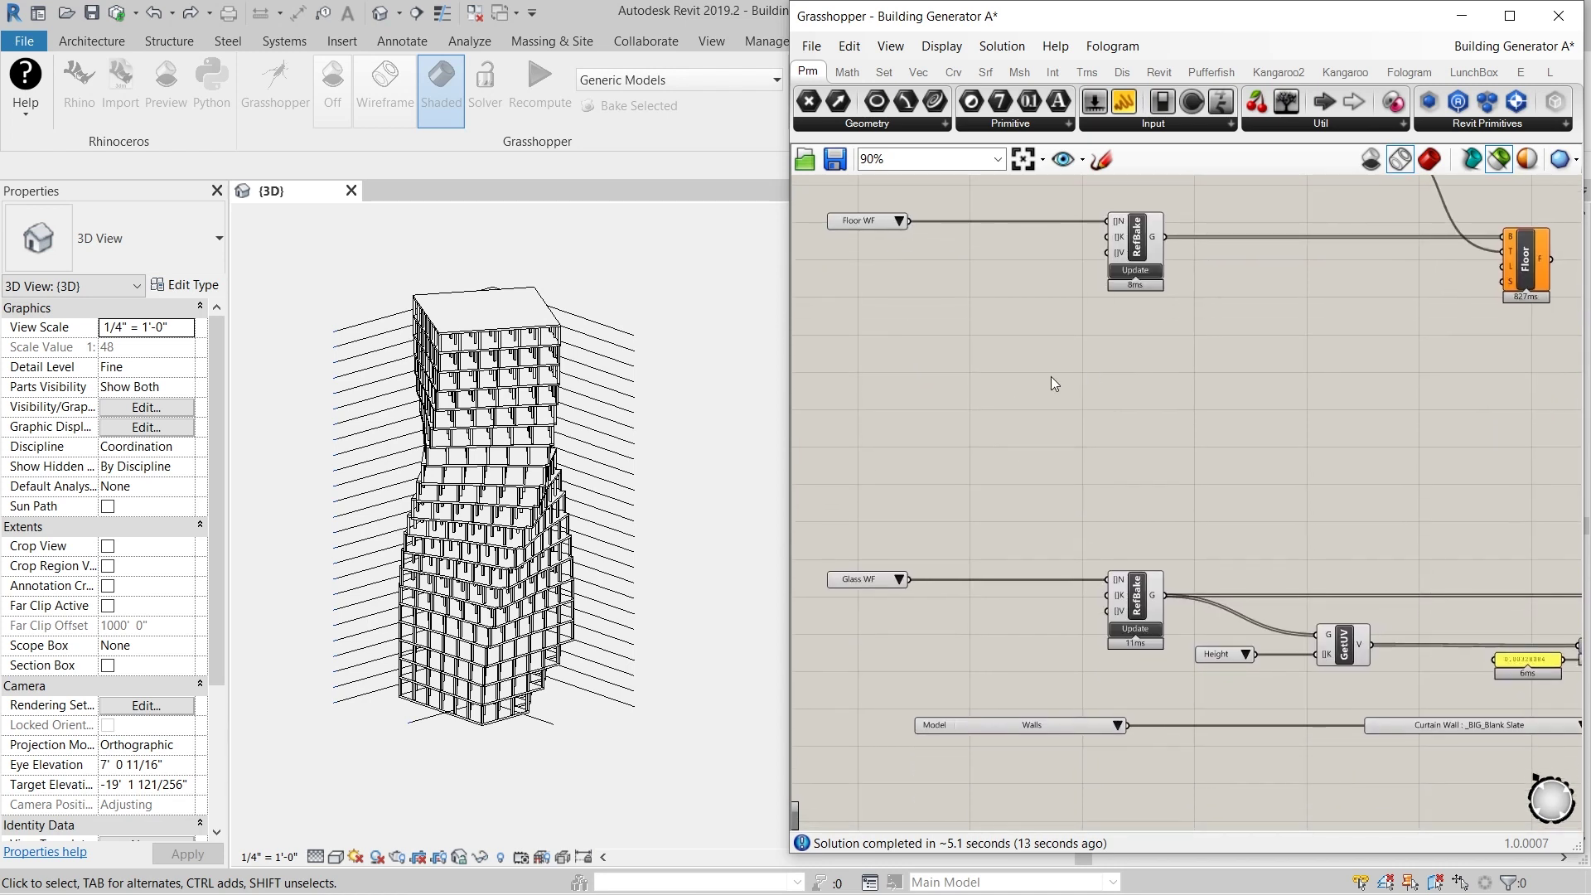
{"action": "scroll", "coordinate": [1017, 401], "scroll_direction": "down", "scroll_amount": 1}
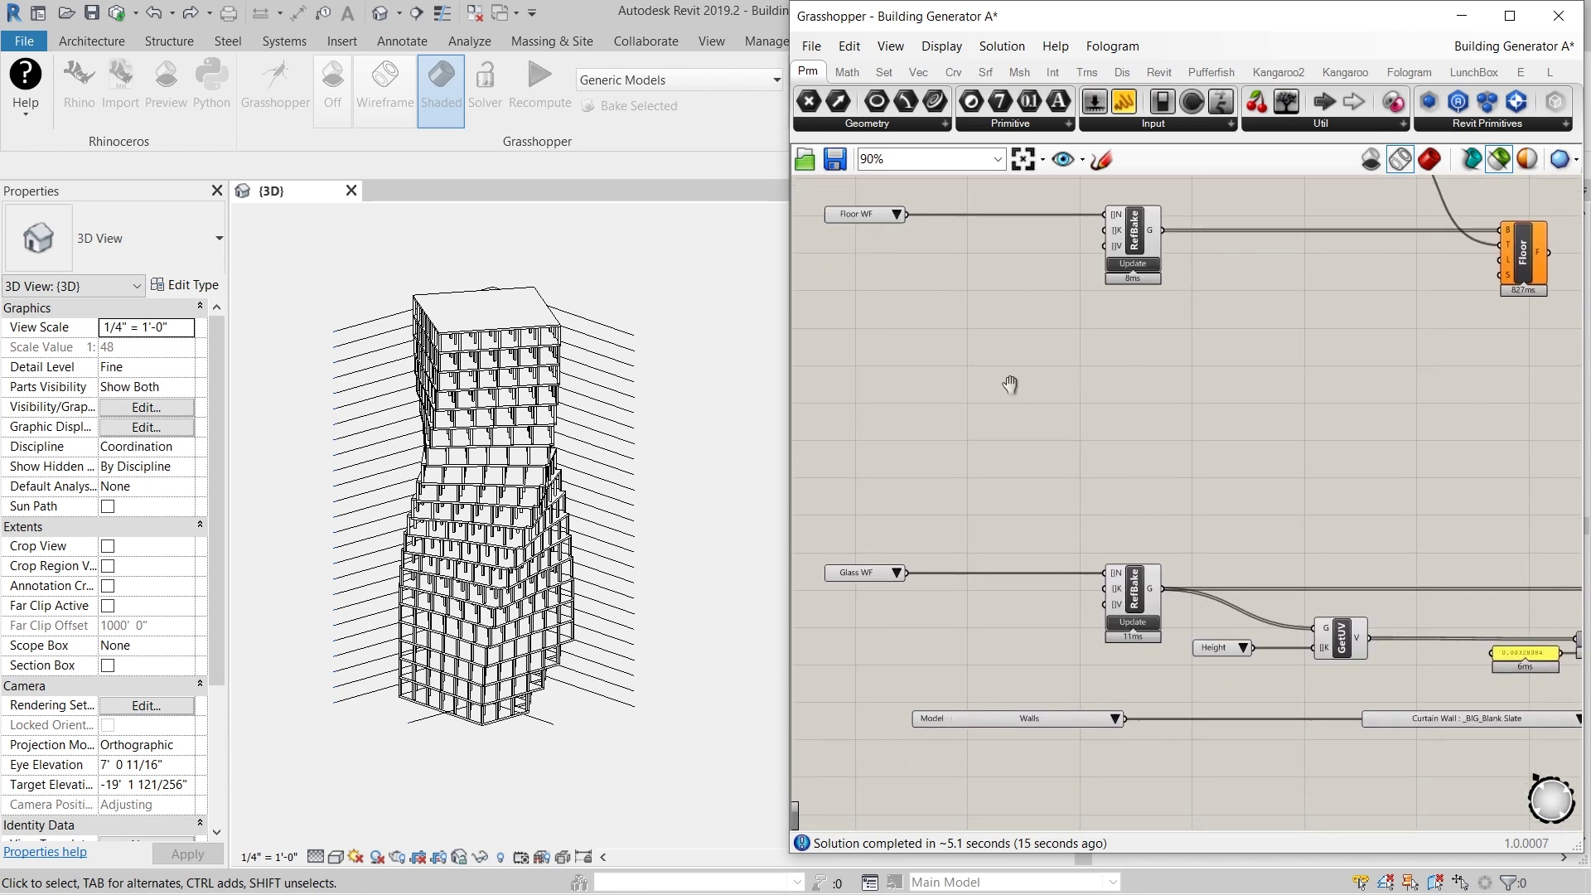
{"action": "scroll", "coordinate": [1010, 387], "scroll_direction": "down", "scroll_amount": 1}
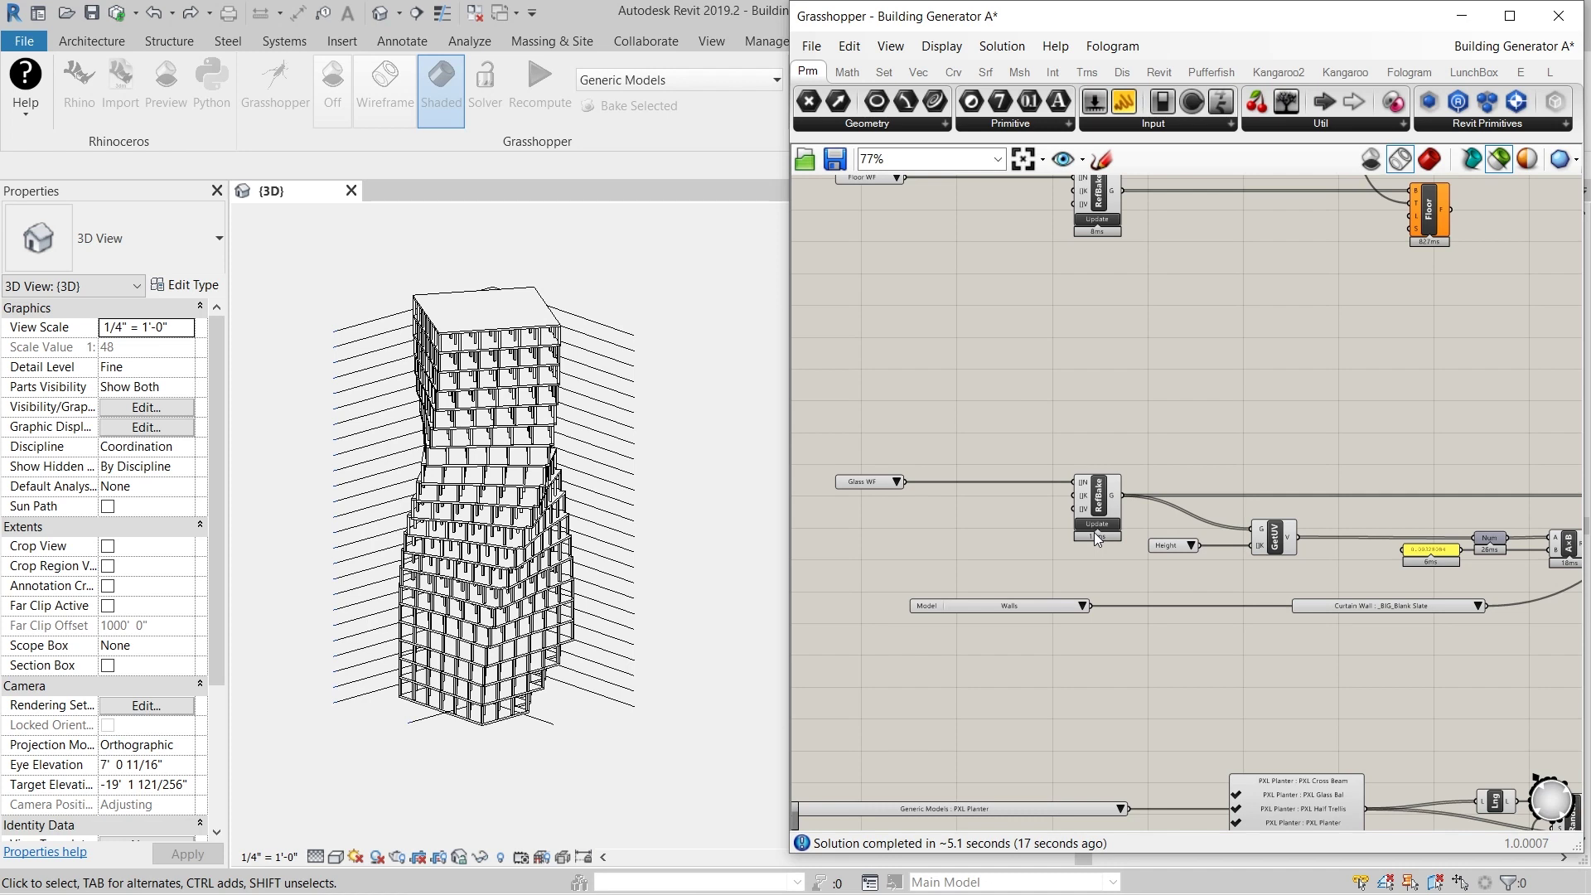
{"action": "left_click", "coordinate": [1097, 525]}
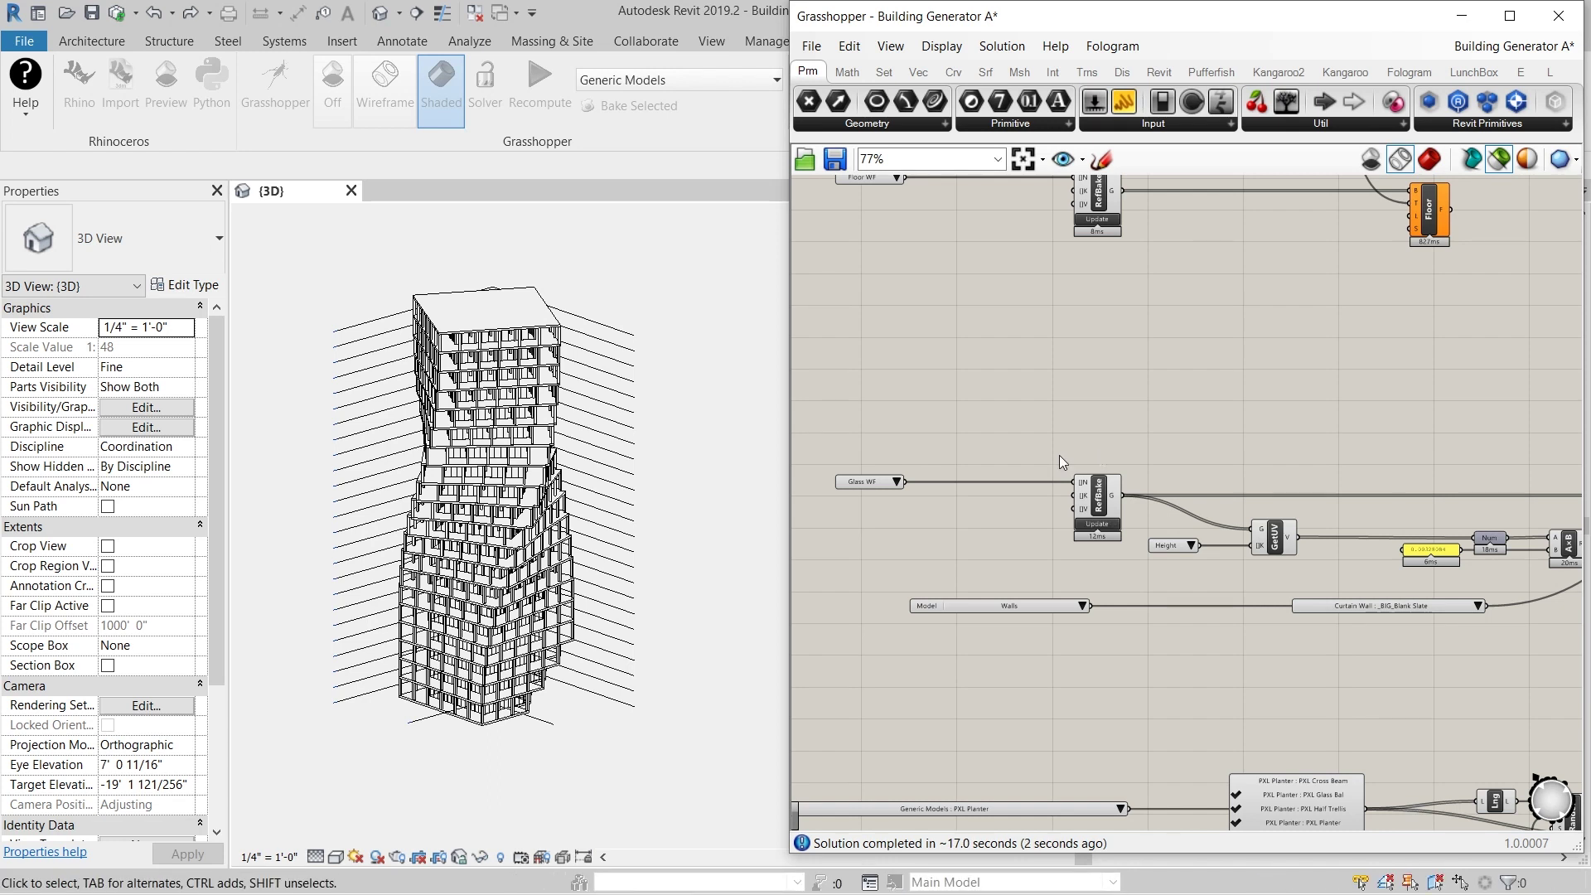
{"action": "scroll", "coordinate": [487, 456], "scroll_direction": "up", "scroll_amount": 6}
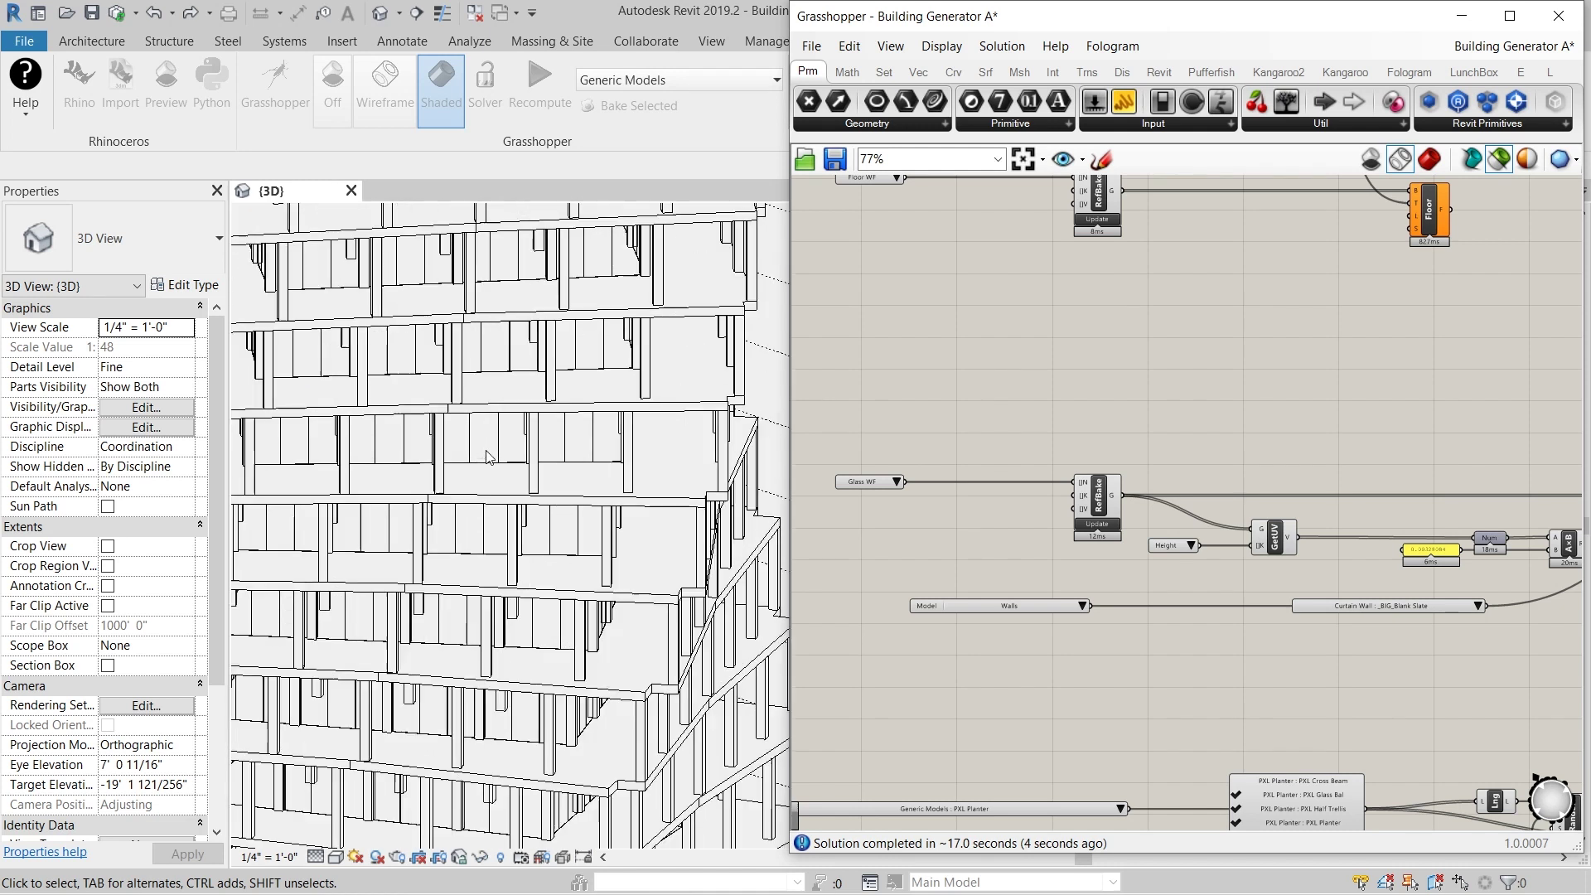
{"action": "scroll", "coordinate": [487, 457], "scroll_direction": "up", "scroll_amount": 2}
{"action": "scroll", "coordinate": [570, 479], "scroll_direction": "down", "scroll_amount": 8}
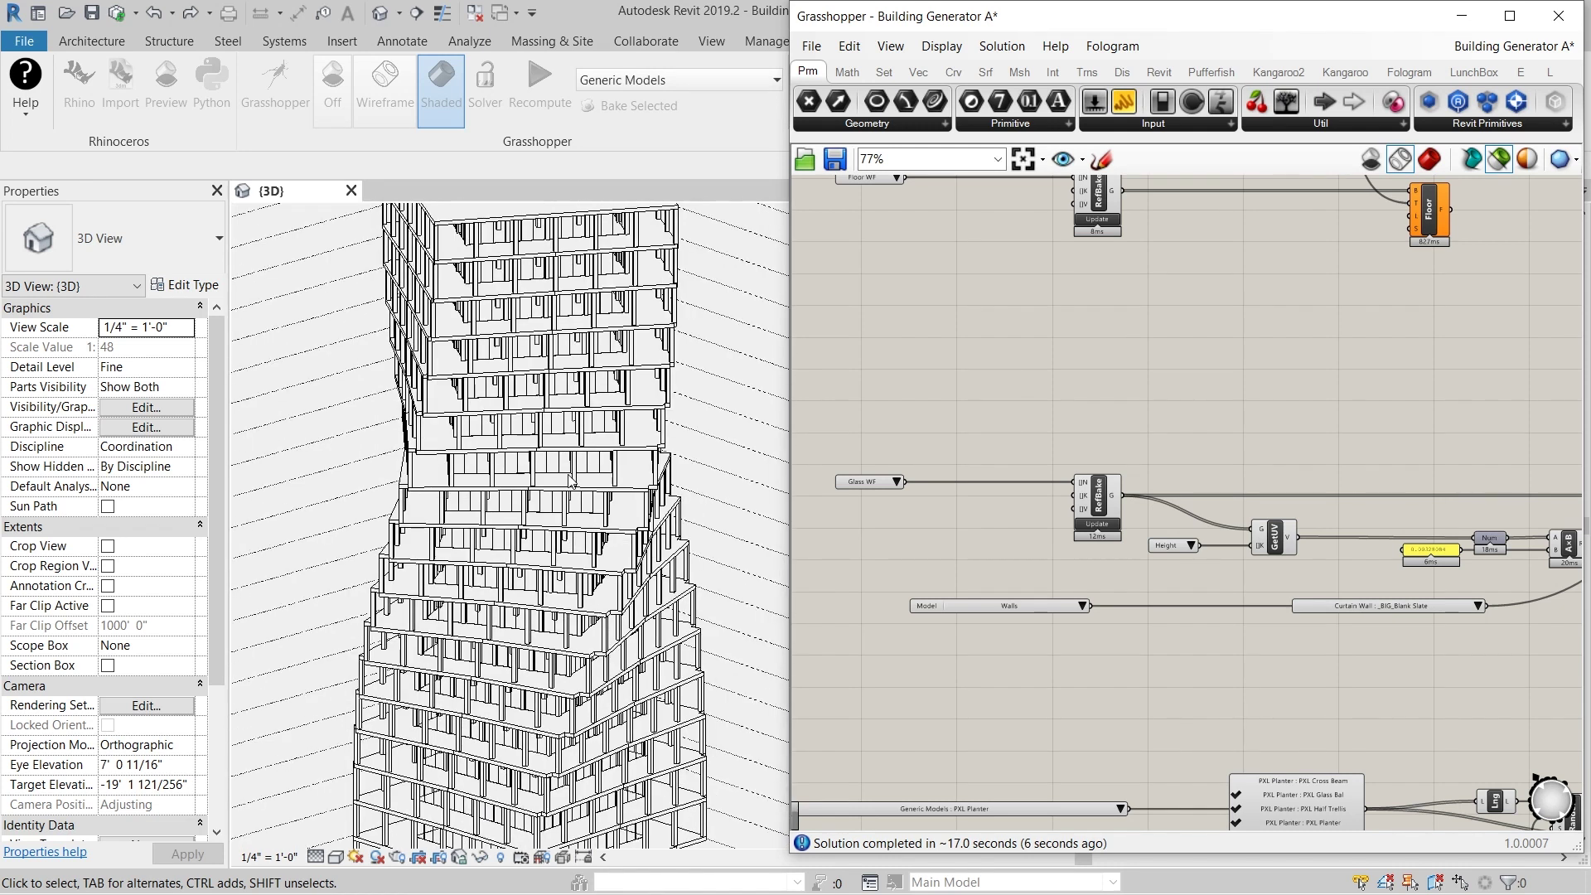
{"action": "scroll", "coordinate": [570, 479], "scroll_direction": "down", "scroll_amount": 3}
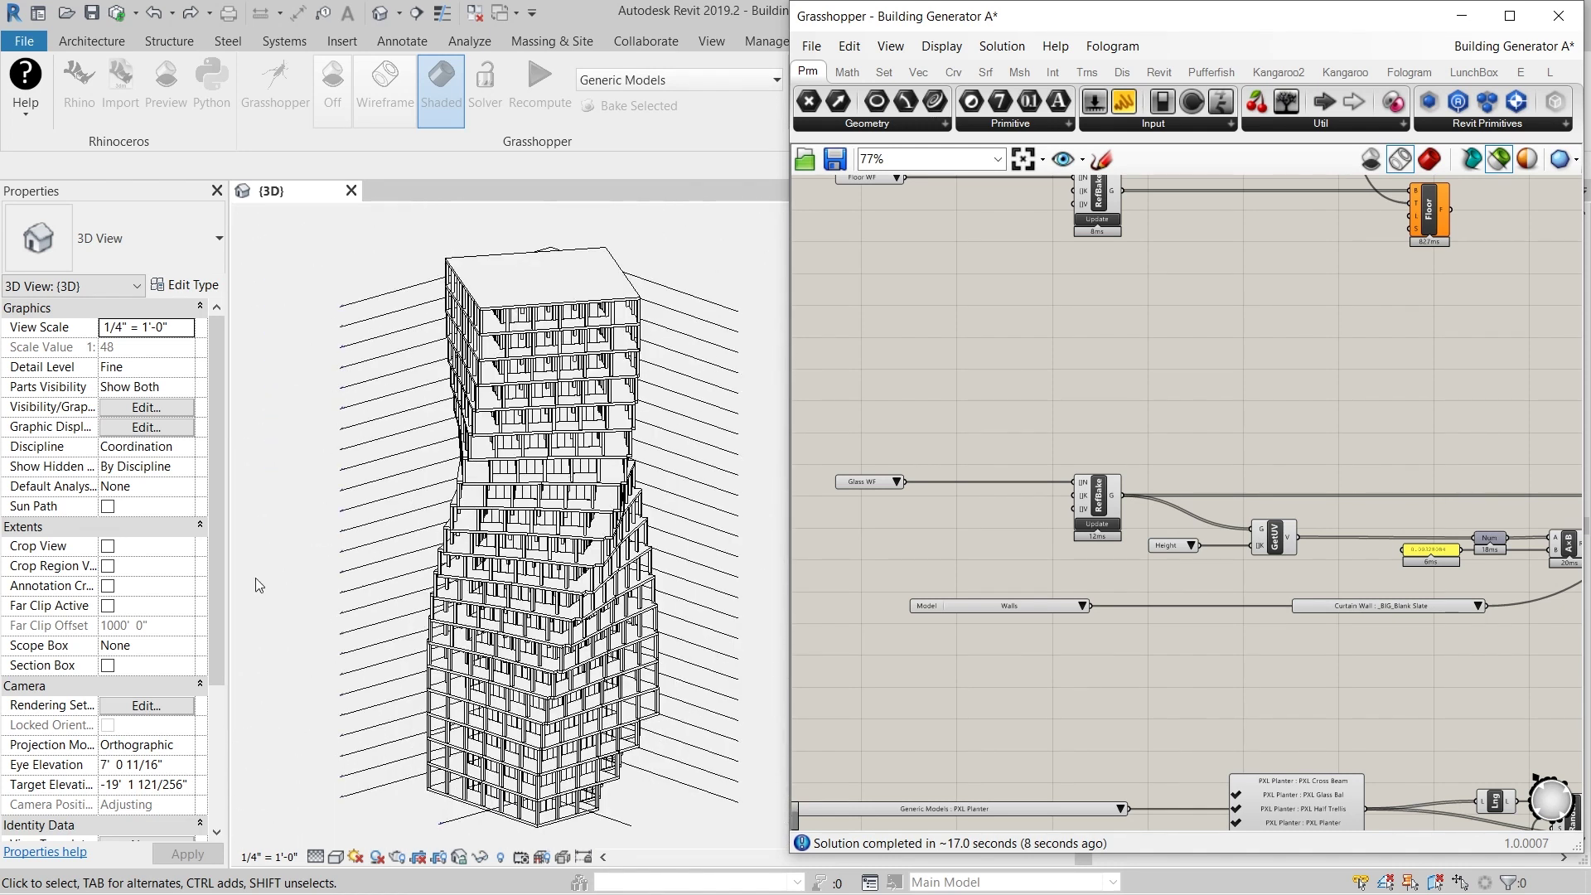
{"action": "mouse_move", "coordinate": [303, 578]}
{"action": "middle_mouse_down", "text": "shift"}
{"action": "mouse_move", "coordinate": [304, 459]}
{"action": "mouse_move", "coordinate": [331, 590]}
{"action": "middle_mouse_up", "text": "shift"}
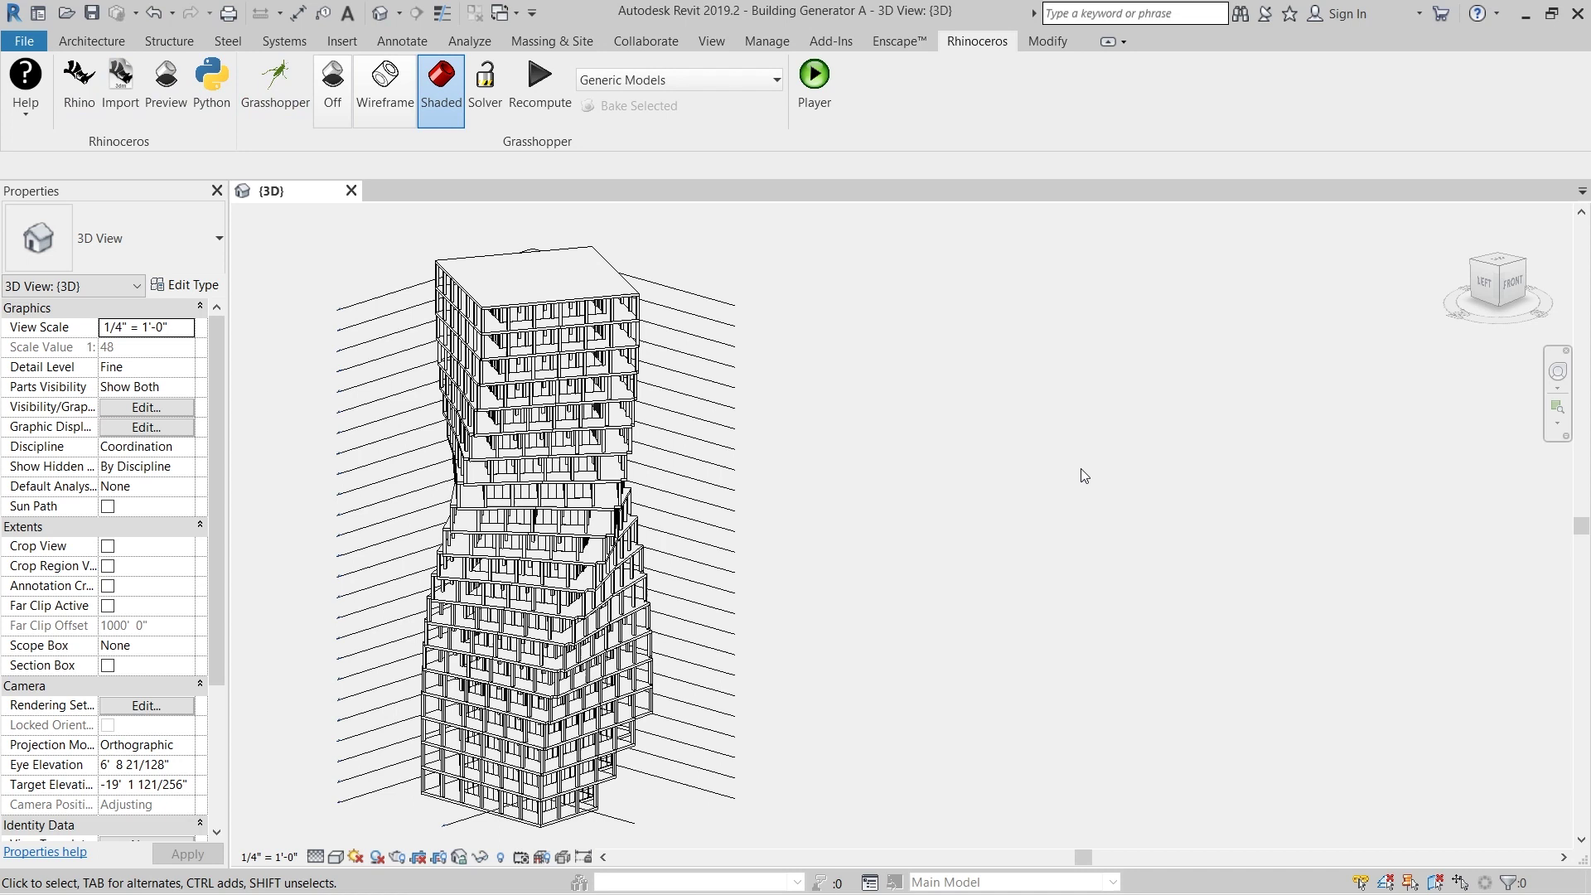
Preview the Infill WF curves on the tower by selecting their RefBake component, and examine the connected PXL Planter family logic
{"action": "key", "text": "alt+Tab"}
{"action": "scroll", "coordinate": [1028, 414], "scroll_direction": "down", "scroll_amount": 5}
{"action": "right_click_drag", "start_coordinate": [1034, 502], "coordinate": [1031, 446]}
{"action": "scroll", "coordinate": [1028, 539], "scroll_direction": "up", "scroll_amount": 4}
{"action": "scroll", "coordinate": [1027, 539], "scroll_direction": "up", "scroll_amount": 1}
{"action": "left_click", "coordinate": [1044, 491]}
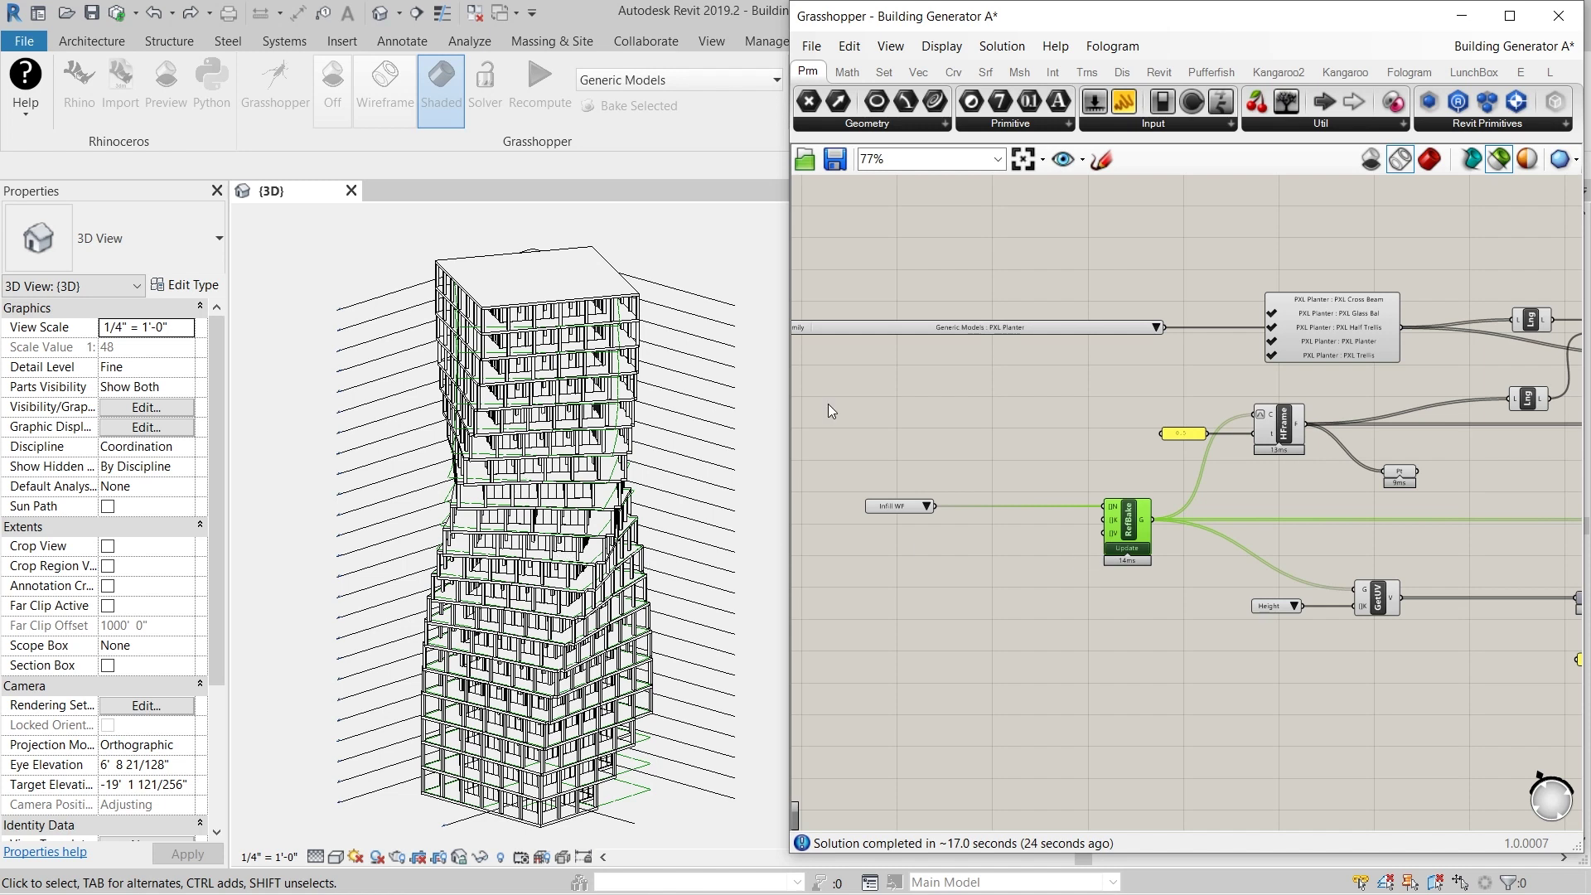
{"action": "scroll", "coordinate": [845, 414], "scroll_direction": "down", "scroll_amount": 3}
{"action": "scroll", "coordinate": [1211, 445], "scroll_direction": "up", "scroll_amount": 3}
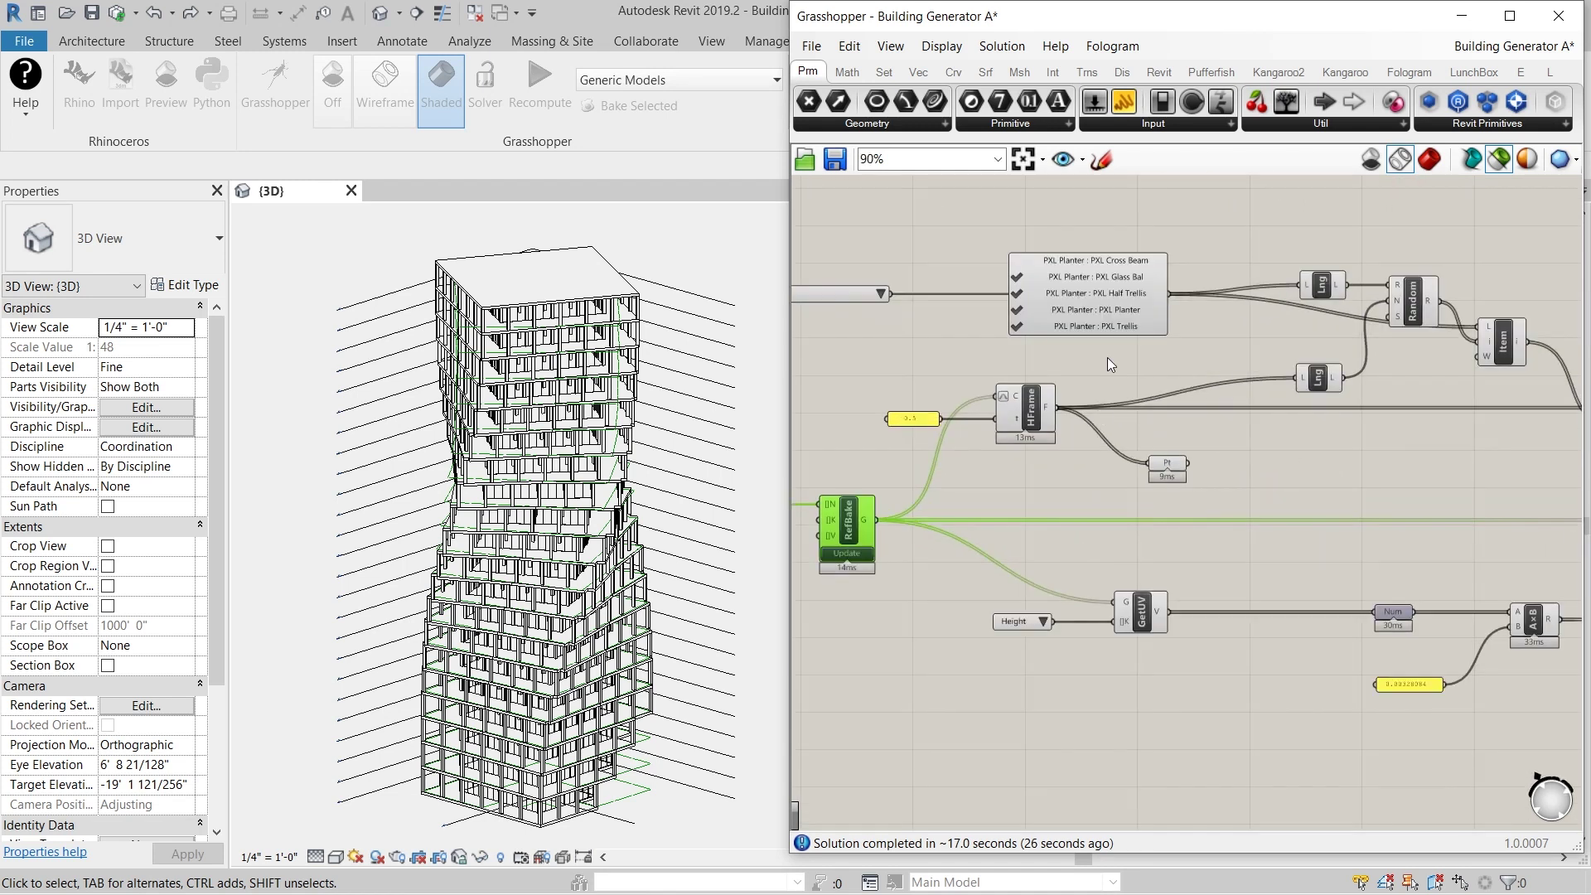
{"action": "scroll", "coordinate": [1226, 423], "scroll_direction": "down", "scroll_amount": 2}
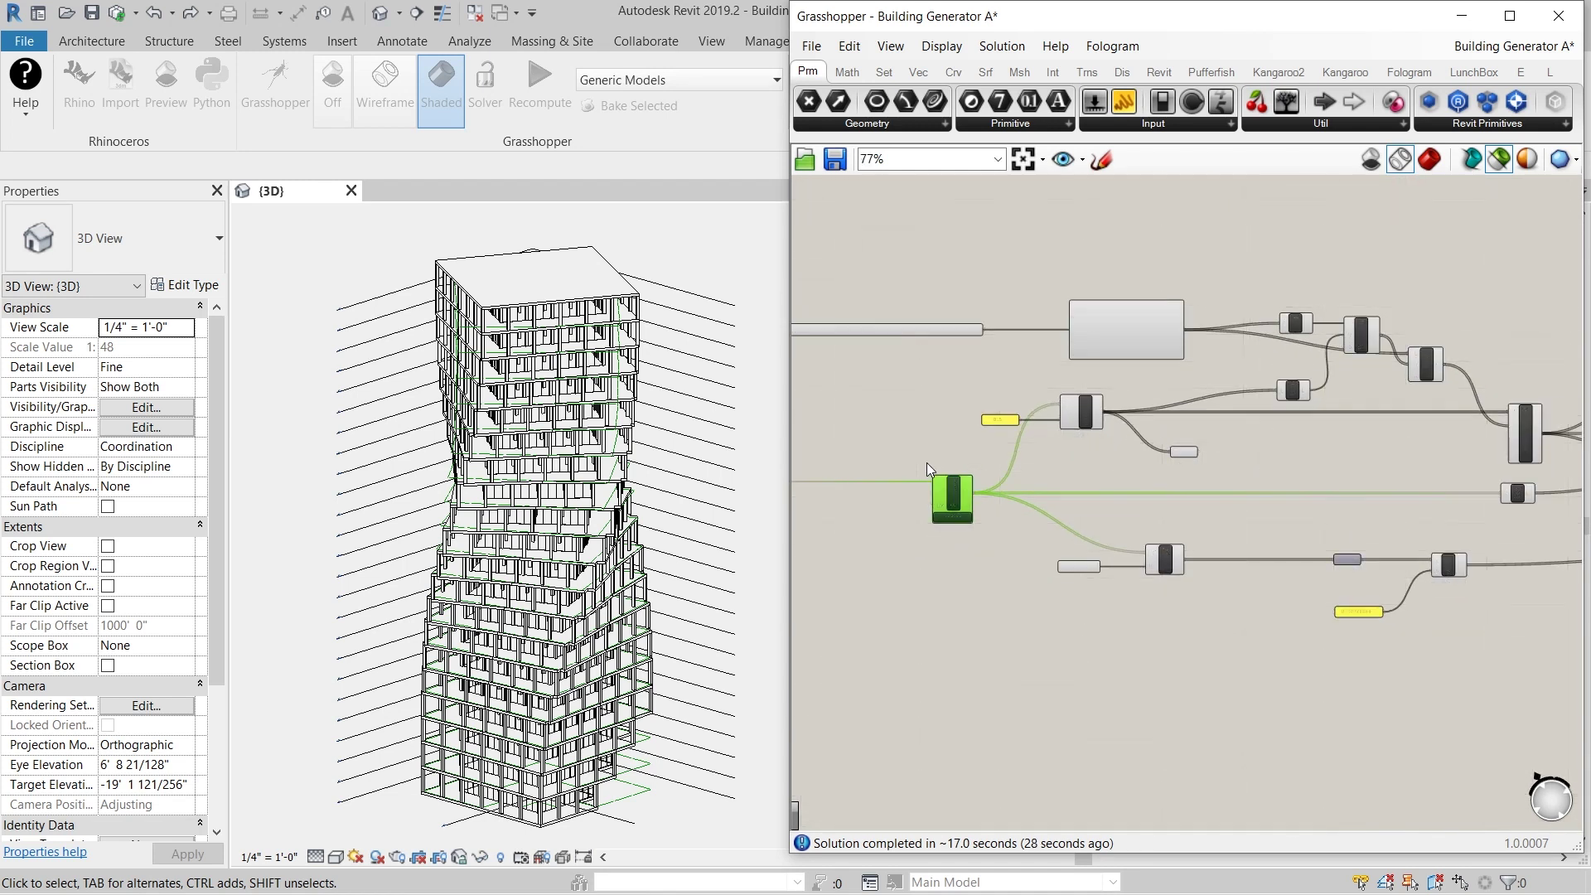
Clear the selection and update the Infill WF RefBake component to place the randomized PXL Planter types along the facade in Revit
{"action": "scroll", "coordinate": [930, 450], "scroll_direction": "up", "scroll_amount": 2}
{"action": "left_click", "coordinate": [932, 445]}
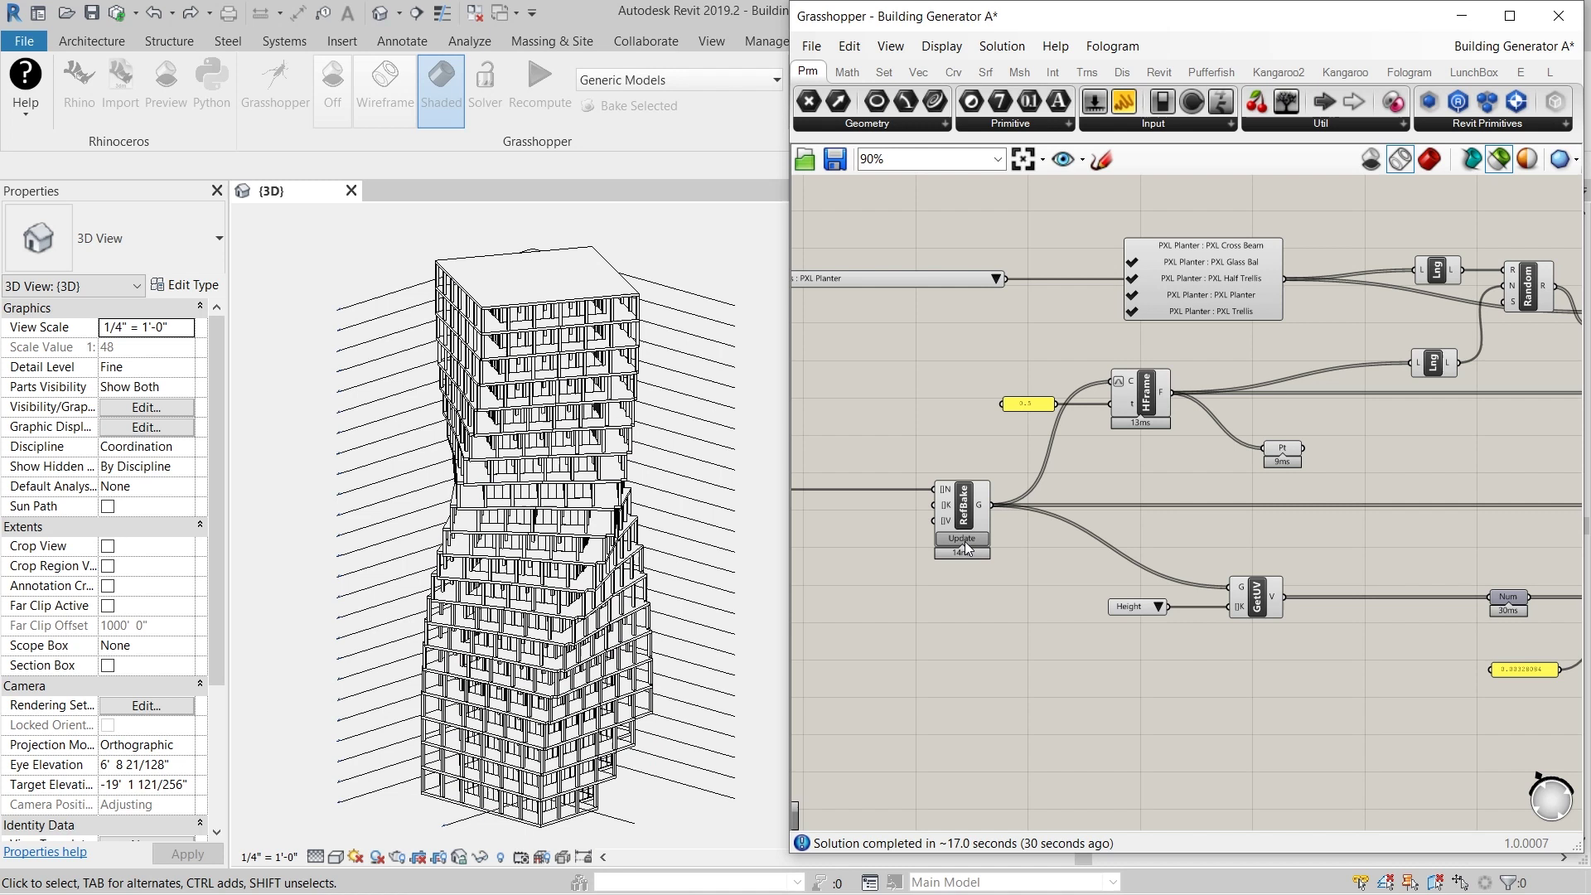
{"action": "left_click", "coordinate": [963, 540]}
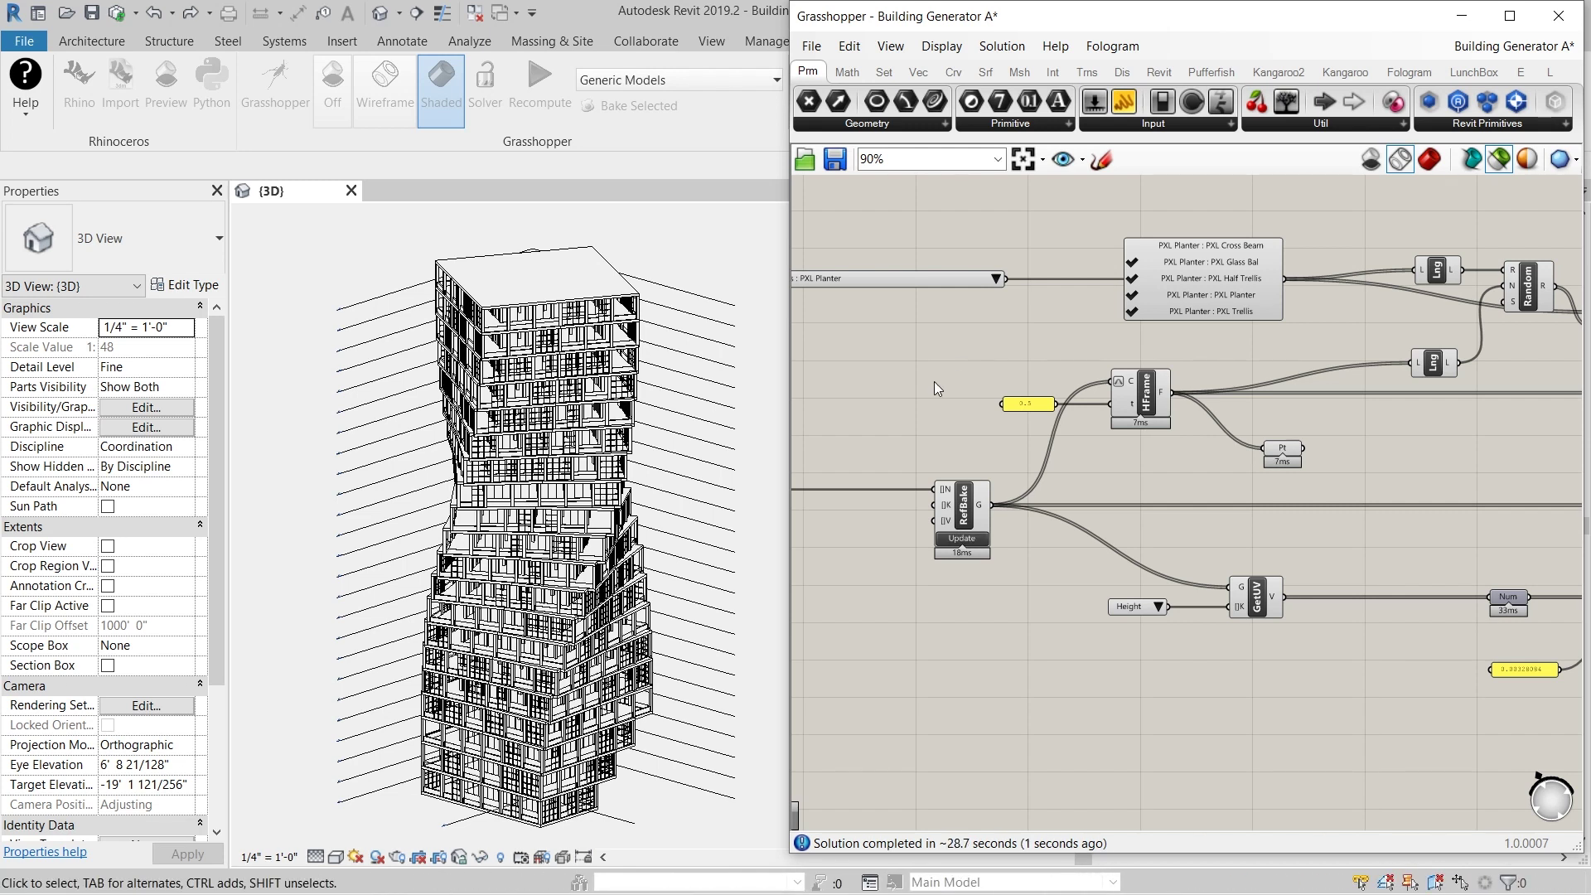
Review the FamilyInstance and SetPara components of the infill definition, and close the Grasshopper window to return to the Revit model
{"action": "scroll", "coordinate": [933, 381], "scroll_direction": "down", "scroll_amount": 6}
{"action": "scroll", "coordinate": [1381, 419], "scroll_direction": "up", "scroll_amount": 8}
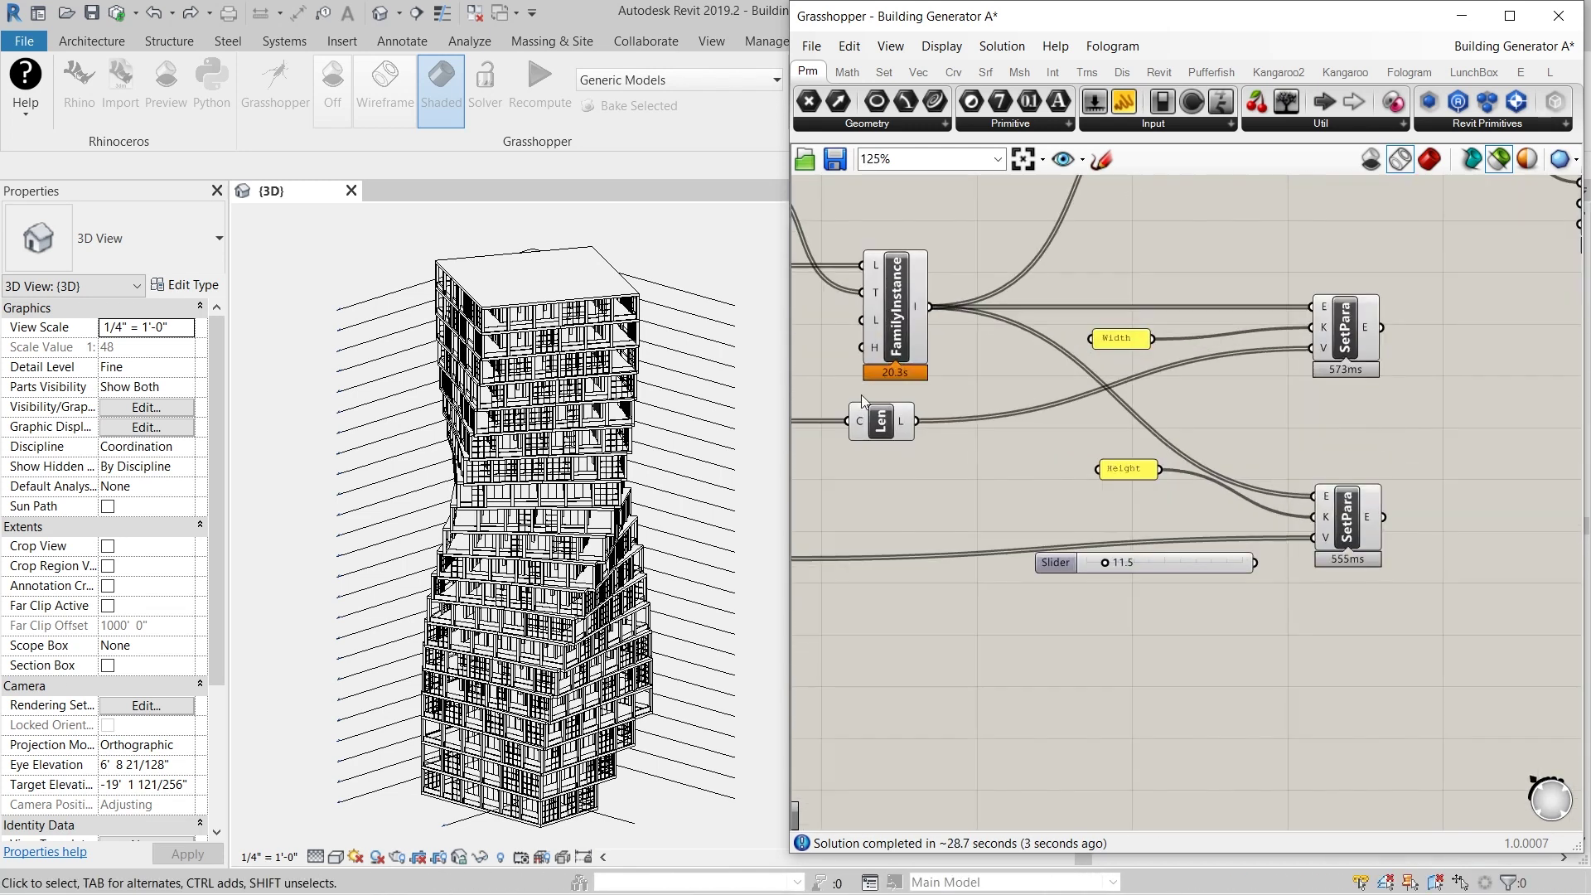
{"action": "scroll", "coordinate": [1284, 402], "scroll_direction": "down", "scroll_amount": 6}
{"action": "right_click_drag", "start_coordinate": [1067, 423], "coordinate": [1315, 434]}
{"action": "right_click_drag", "start_coordinate": [1190, 435], "coordinate": [1237, 451]}
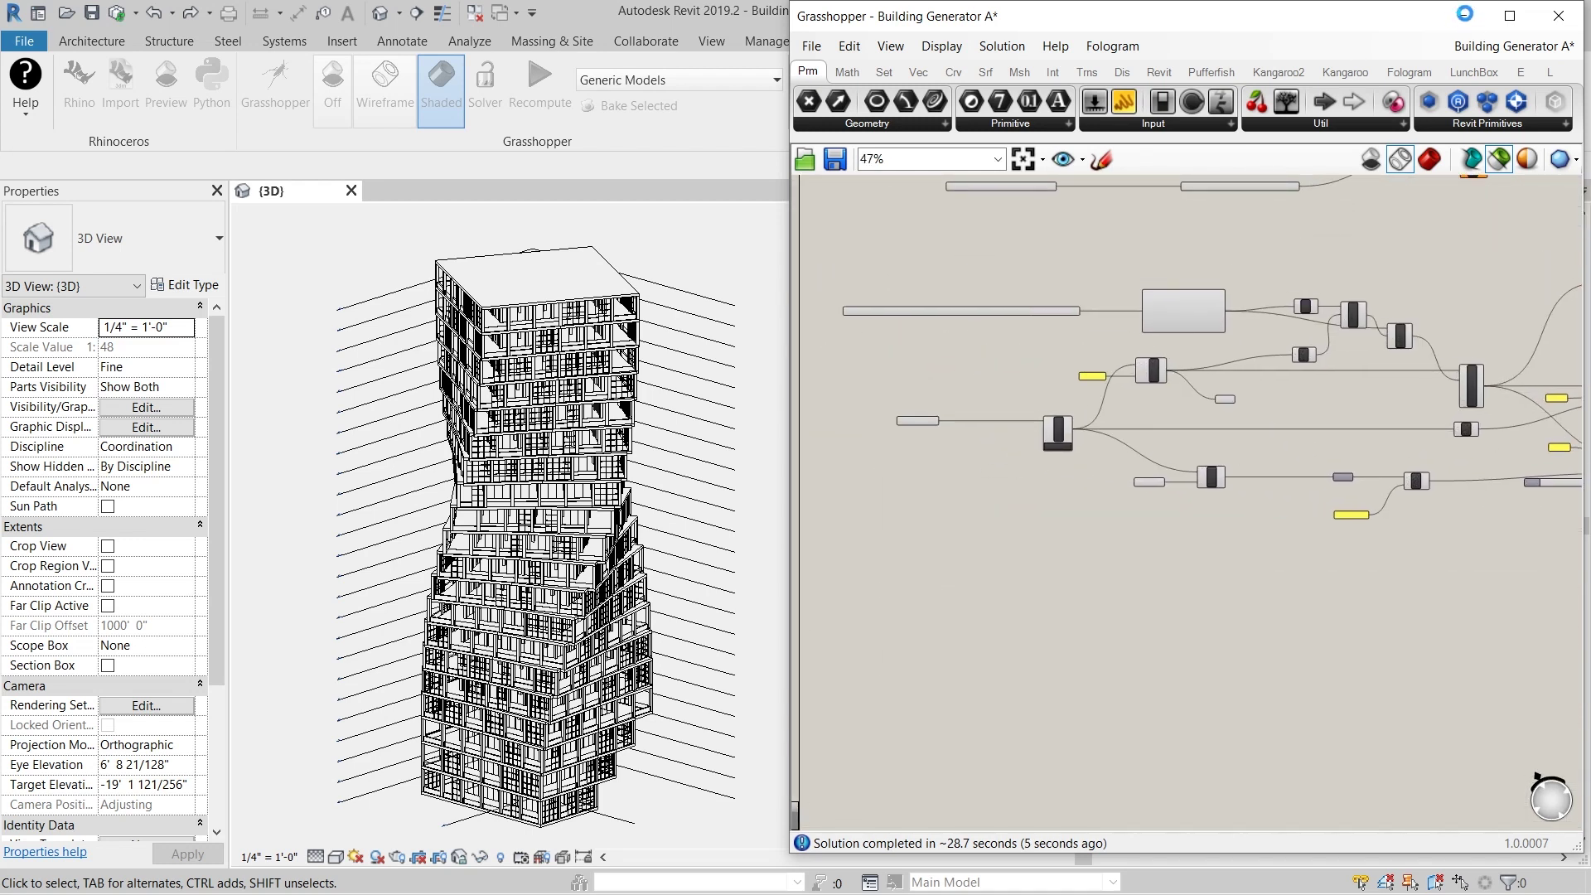
{"action": "left_click", "coordinate": [1558, 16]}
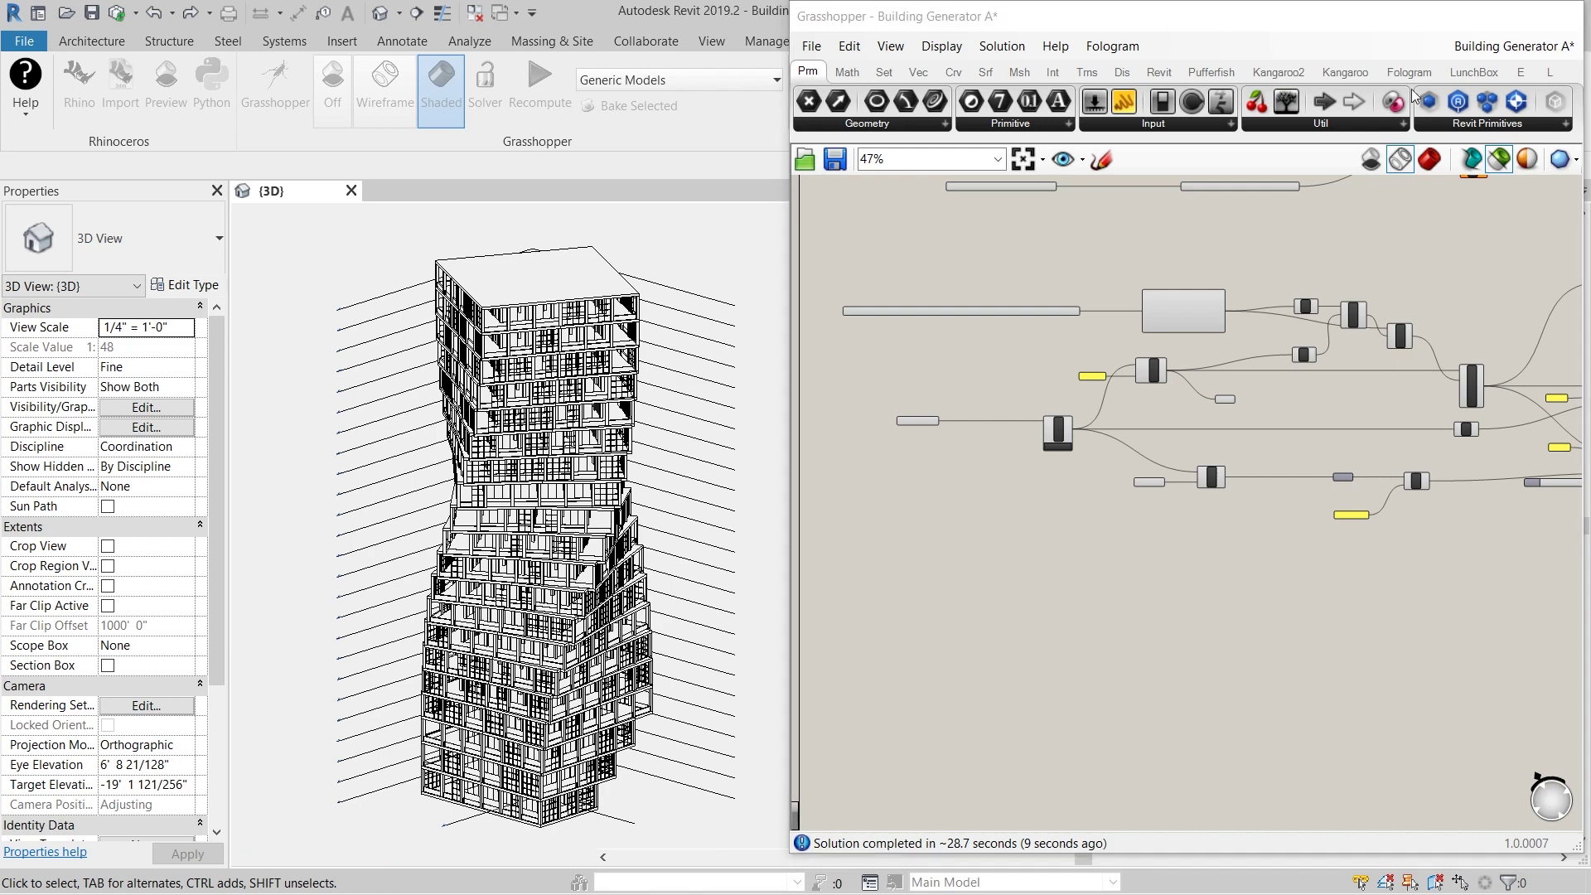
Inspect the placed infills up close on the facade by selecting PXL Trellis, PXL Glass Bal and PXL Planter instances
{"action": "scroll", "coordinate": [1096, 555], "scroll_direction": "up", "scroll_amount": 5}
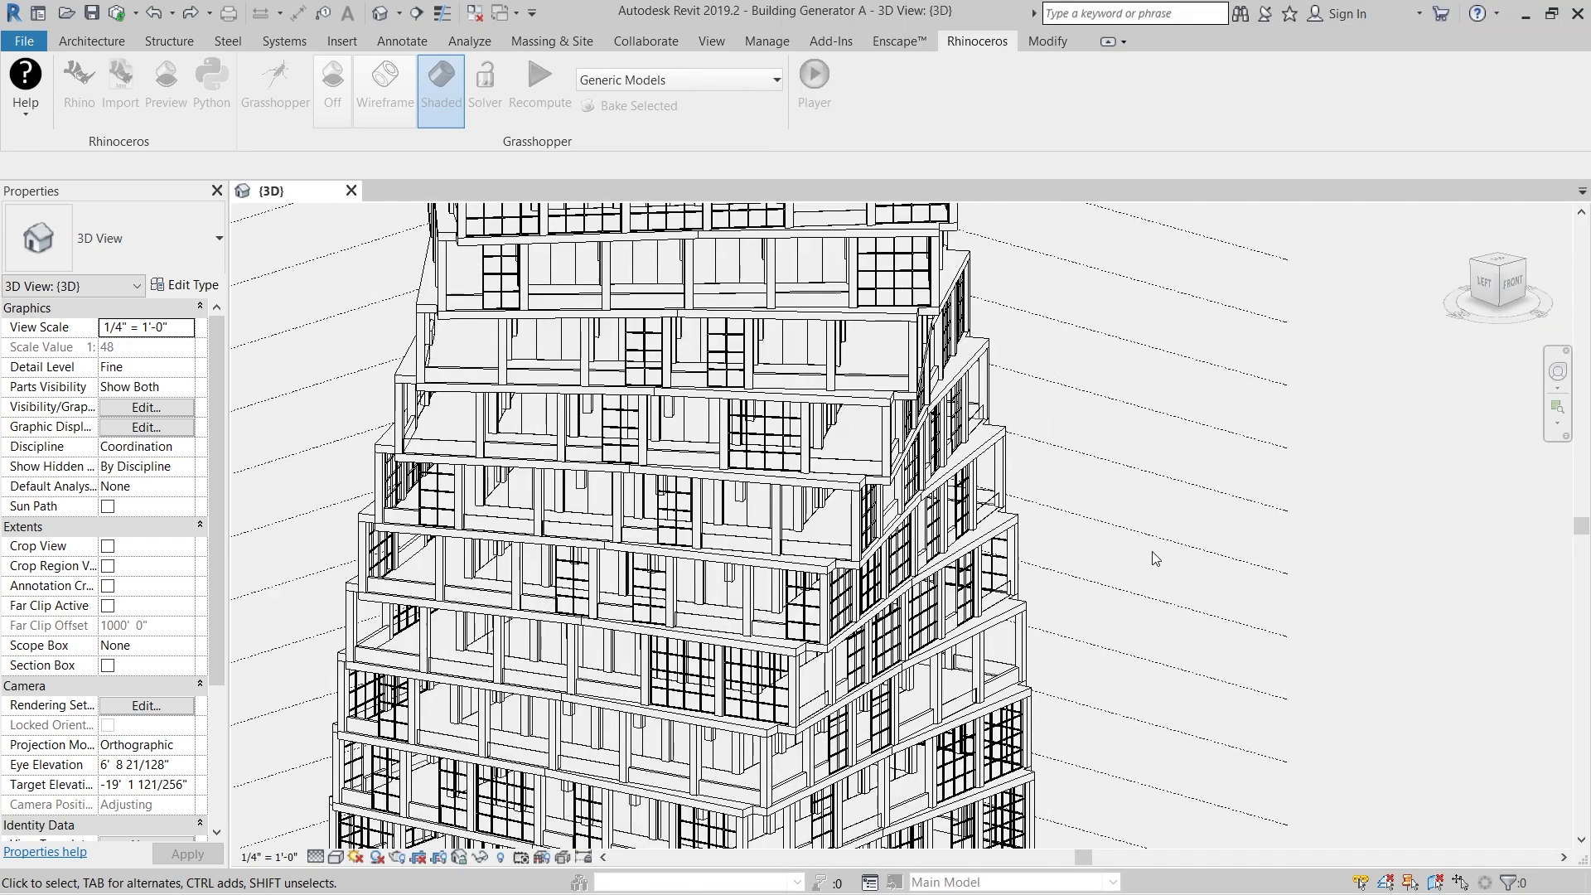
{"action": "middle_click_drag", "start_coordinate": [1168, 557], "coordinate": [1249, 525], "text": "shift"}
{"action": "scroll", "coordinate": [728, 419], "scroll_direction": "up", "scroll_amount": 3}
{"action": "scroll", "coordinate": [757, 408], "scroll_direction": "up", "scroll_amount": 4}
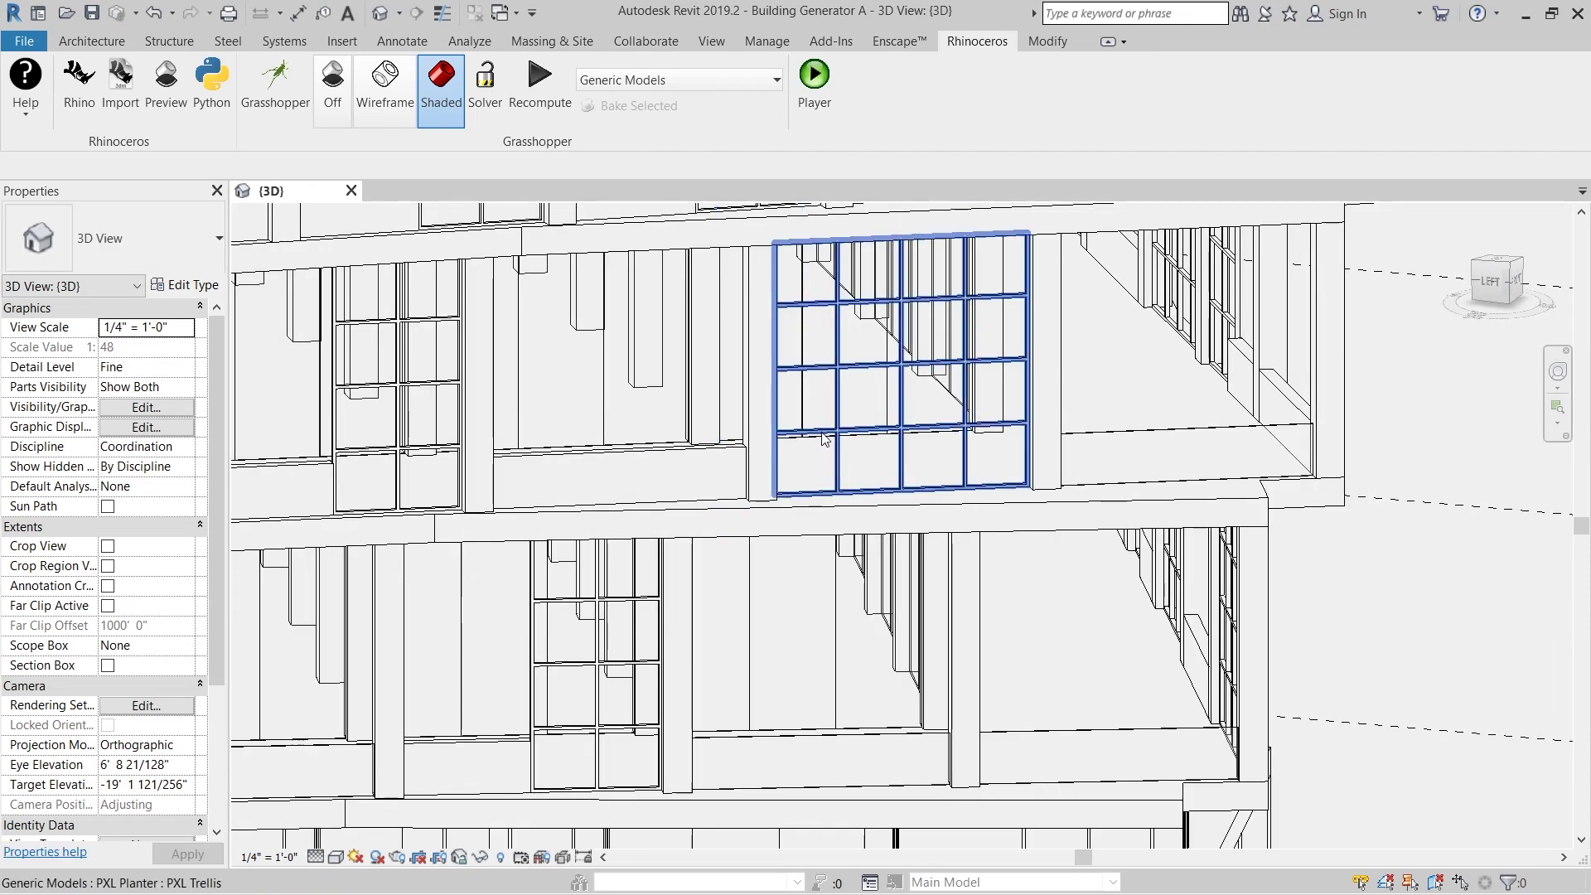
{"action": "left_click", "coordinate": [821, 432]}
{"action": "middle_click_drag", "start_coordinate": [823, 439], "coordinate": [1017, 430], "text": "shift"}
{"action": "left_click", "coordinate": [1016, 430]}
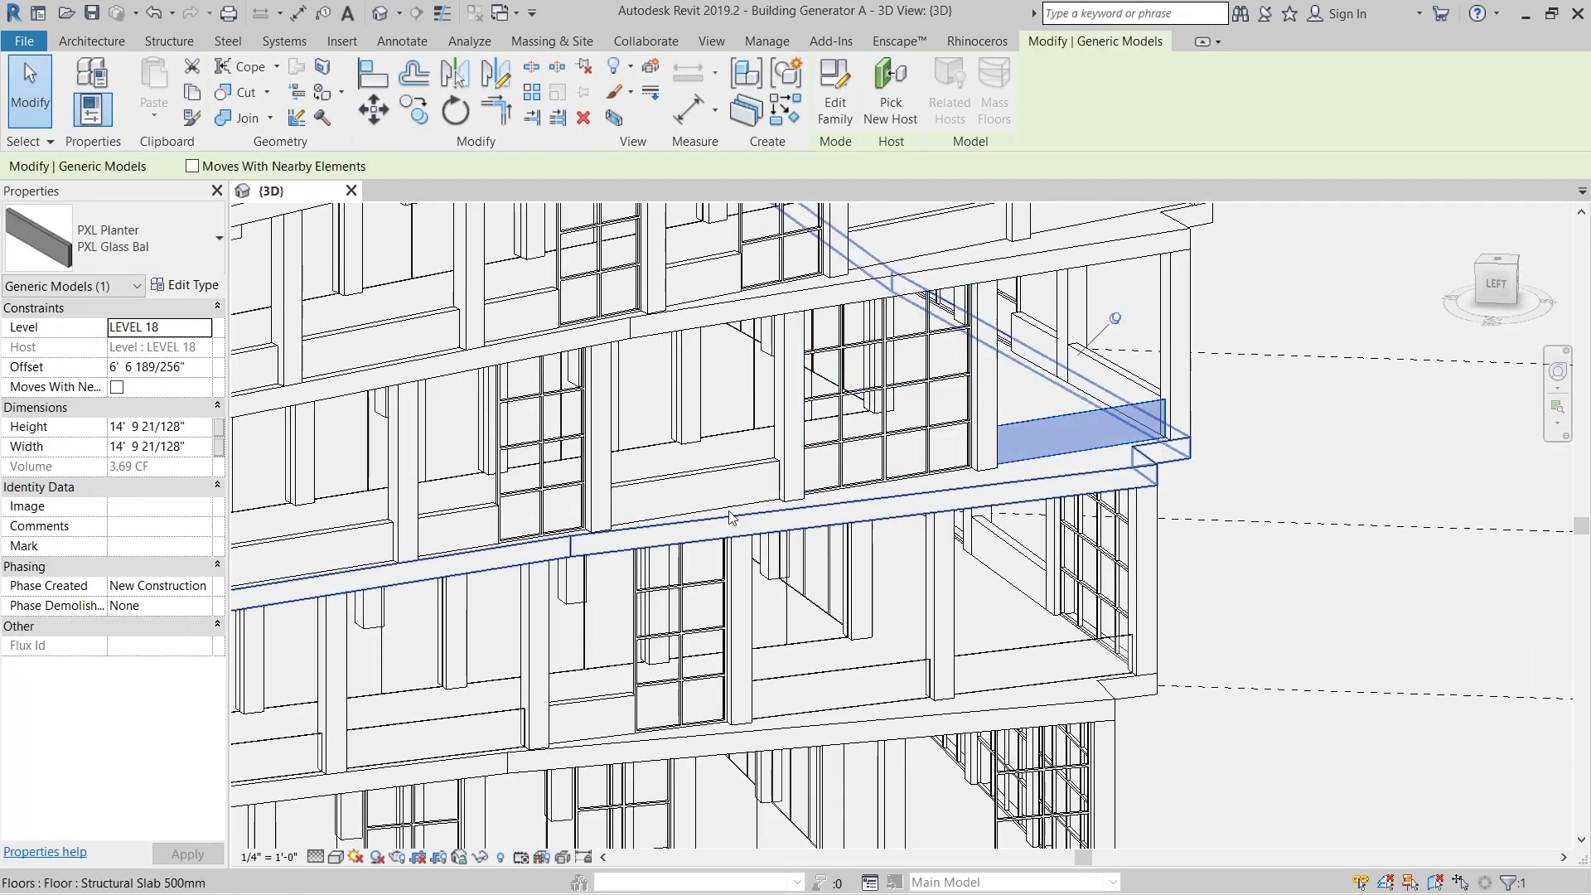
{"action": "left_click", "coordinate": [728, 479]}
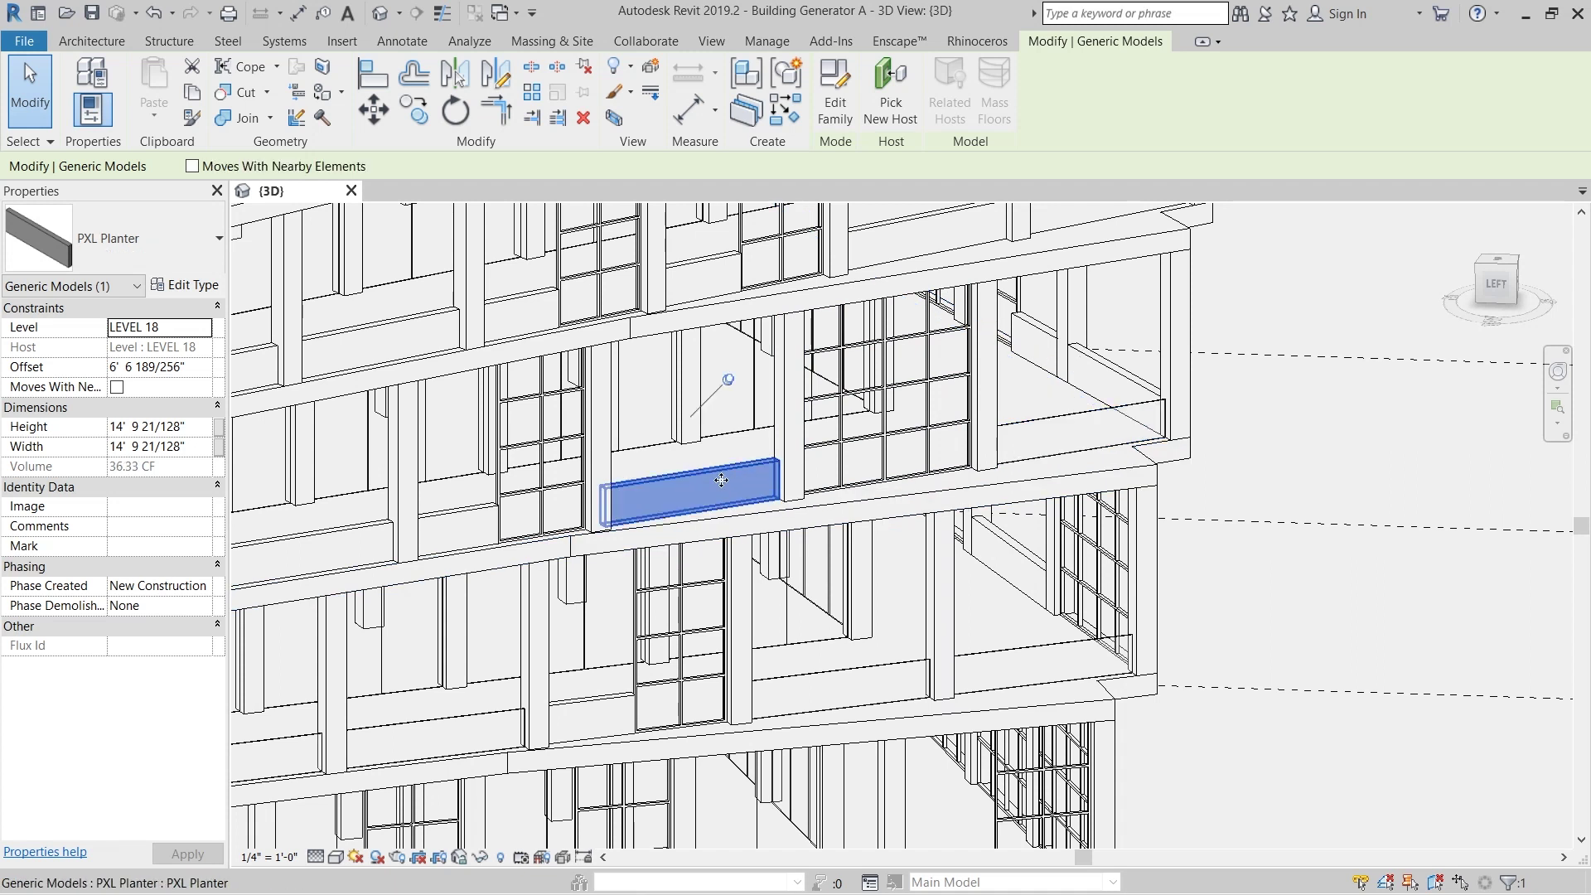
Change the PXL Half Trellis infill on LEVEL 18 to the PXL Cross Beam type
{"action": "middle_click_drag", "start_coordinate": [721, 480], "coordinate": [832, 505]}
{"action": "left_click", "coordinate": [703, 545]}
{"action": "middle_click_drag", "start_coordinate": [703, 545], "coordinate": [833, 589]}
{"action": "left_click", "coordinate": [103, 232]}
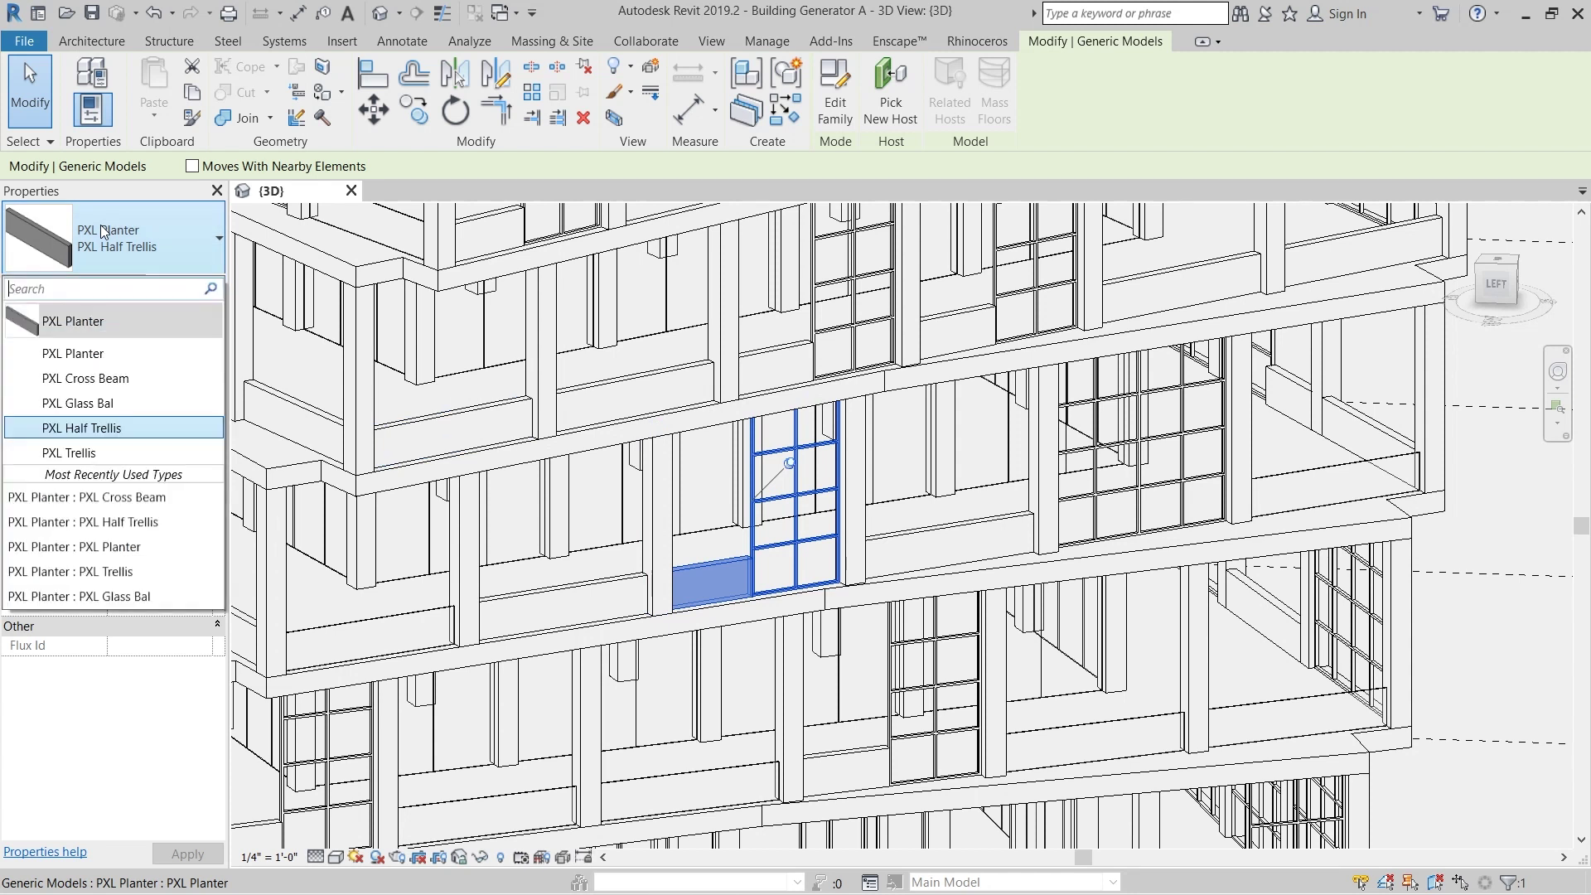
{"action": "left_click", "coordinate": [119, 386]}
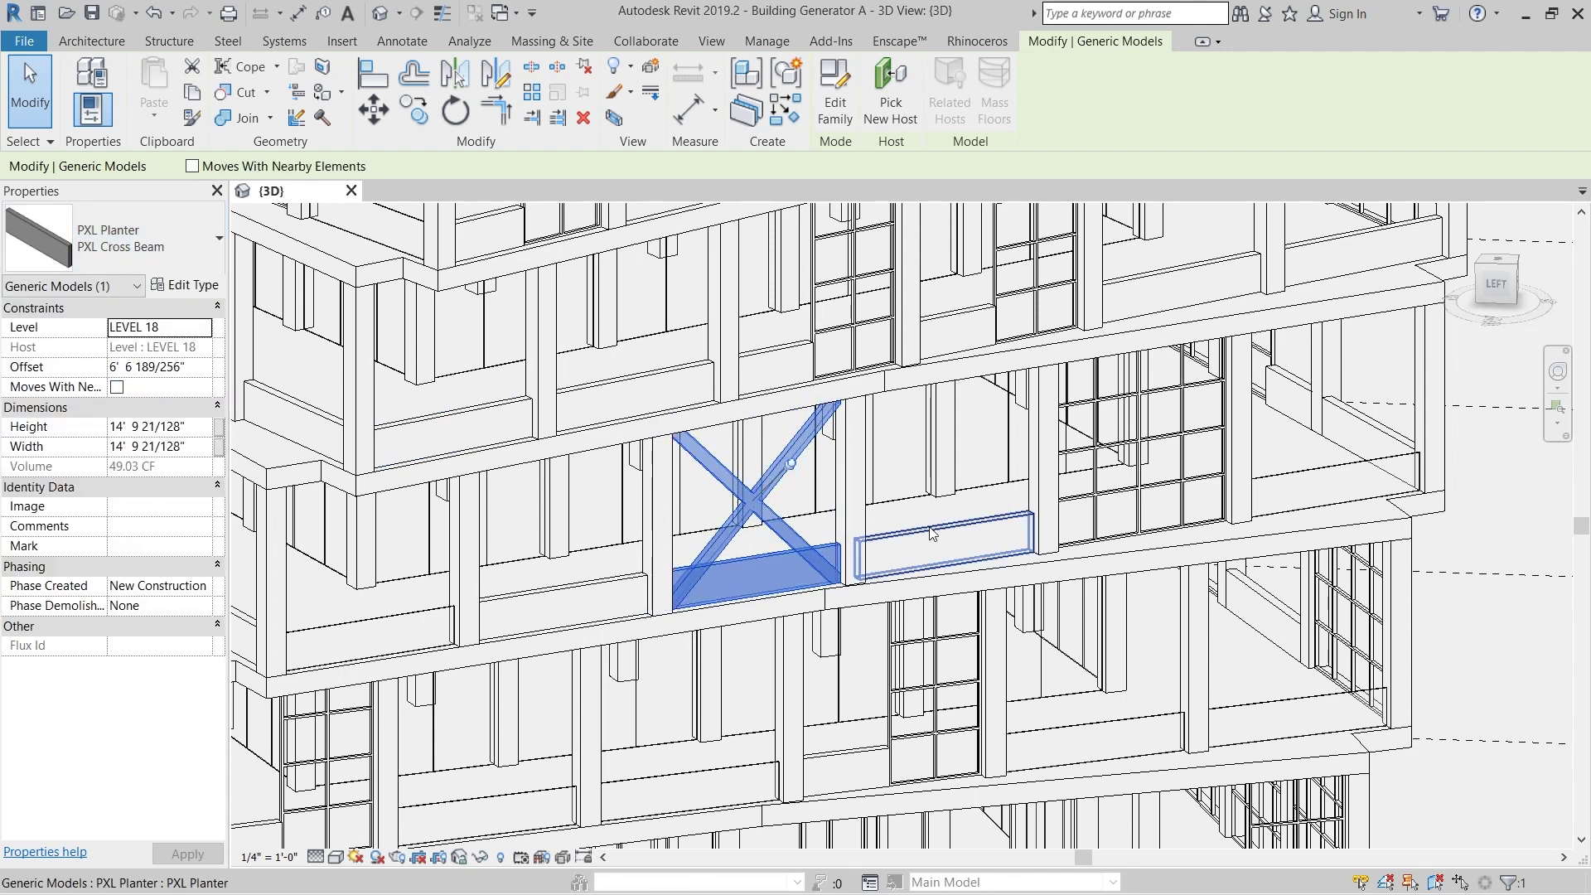
Change the planter infill in the corner bay of LEVEL 18 to the PXL Glass Bal type, and clear the selection
{"action": "left_click", "coordinate": [618, 596]}
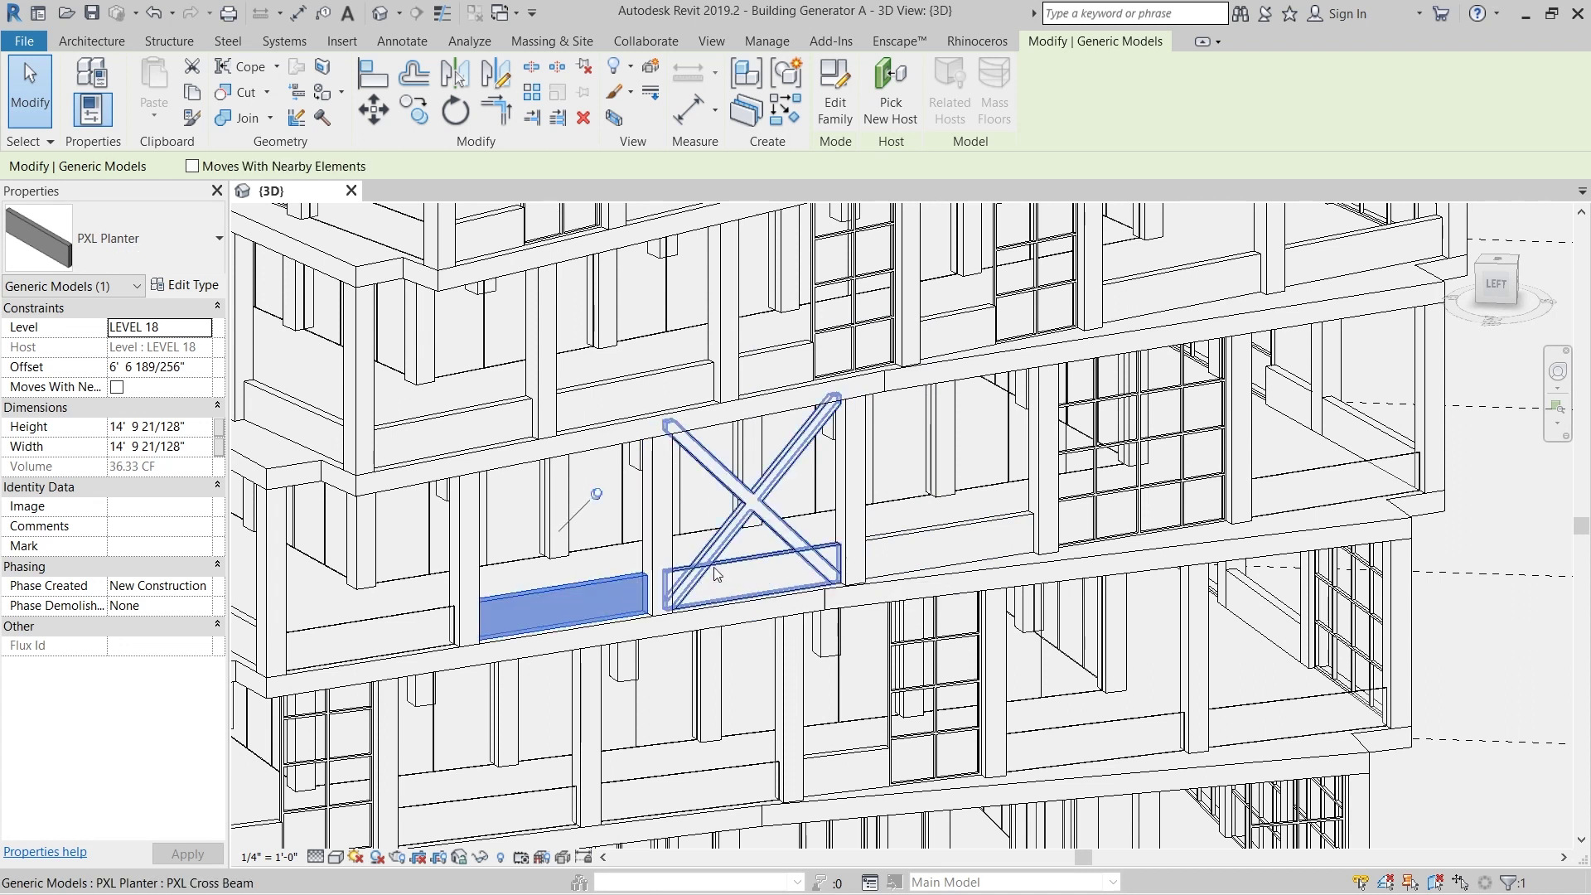
{"action": "scroll", "coordinate": [713, 566], "scroll_direction": "down", "scroll_amount": 3}
{"action": "left_click", "coordinate": [1181, 516]}
{"action": "middle_click_drag", "start_coordinate": [1142, 529], "coordinate": [1189, 521]}
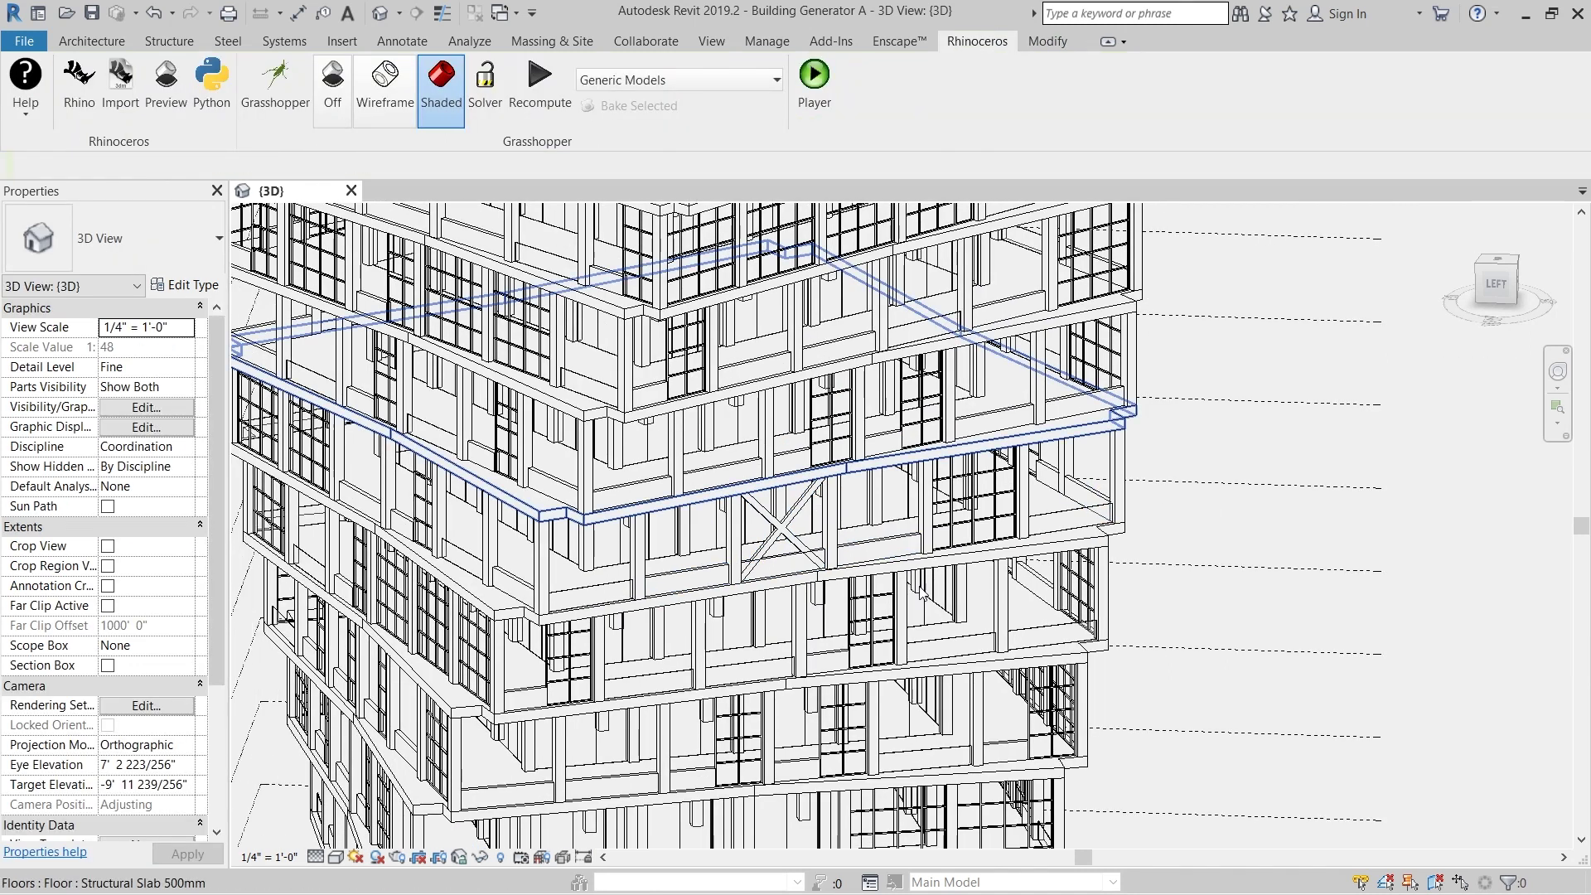
{"action": "left_click", "coordinate": [617, 595]}
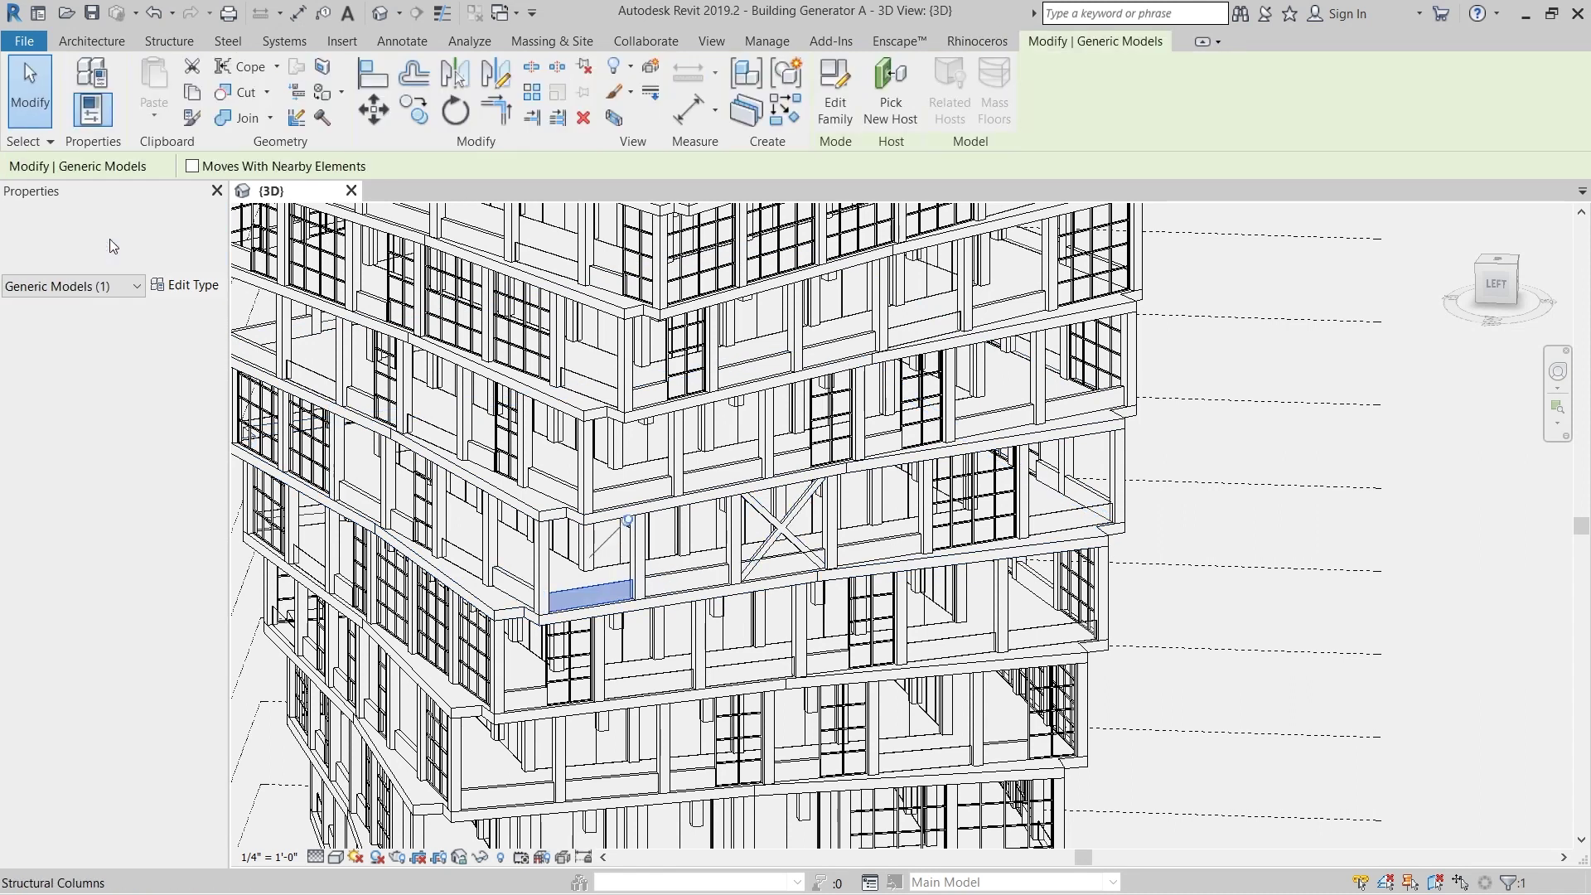
{"action": "left_click", "coordinate": [110, 238]}
{"action": "left_click", "coordinate": [116, 428]}
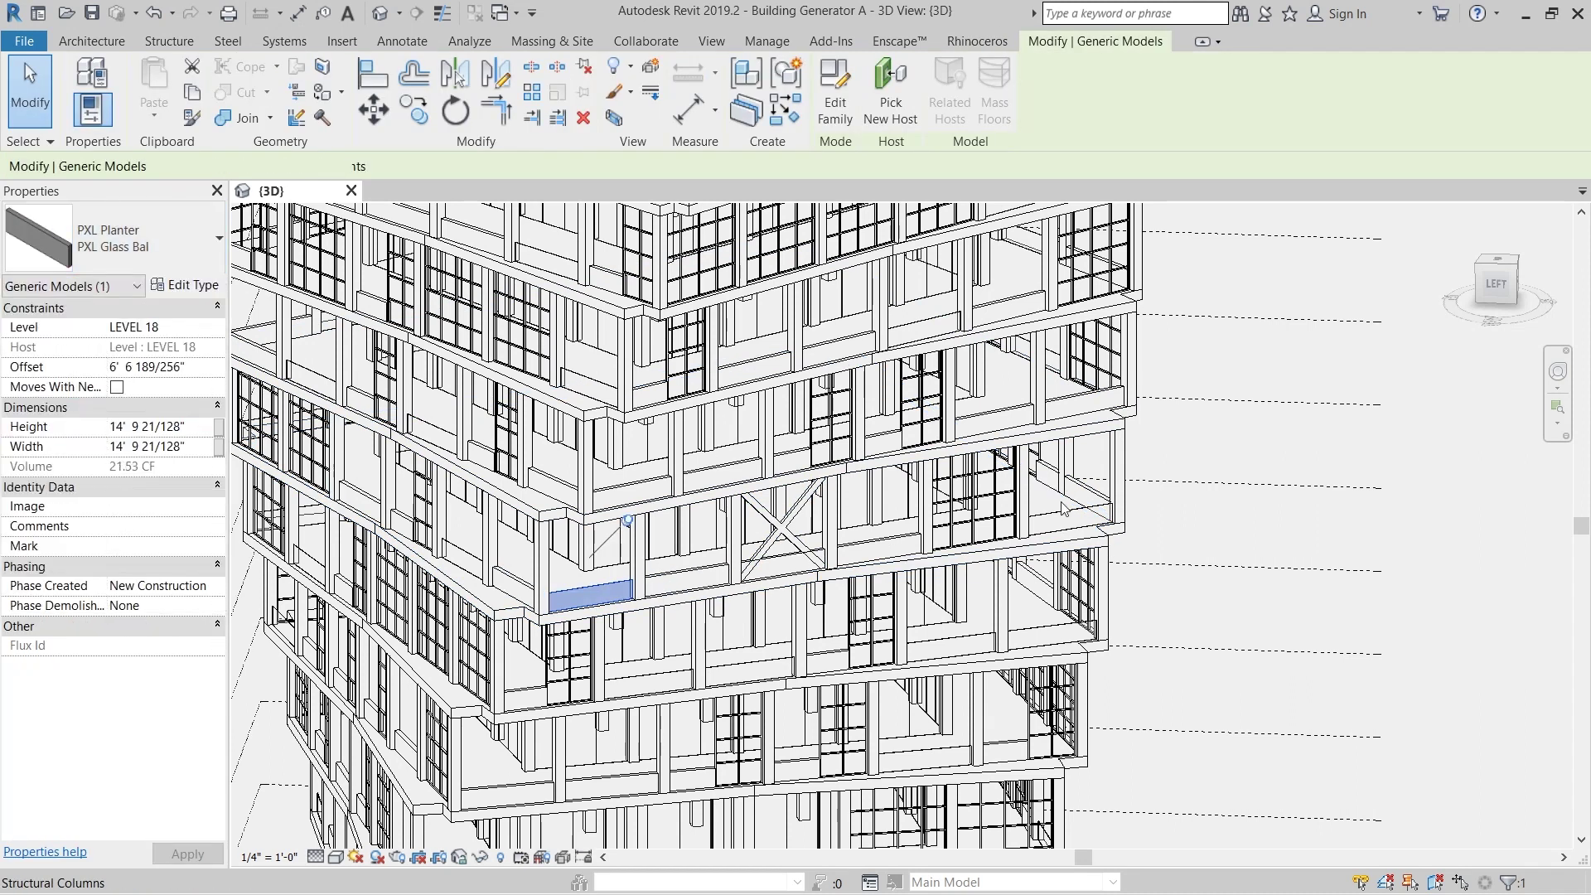
{"action": "left_click", "coordinate": [1221, 530]}
Examine the completed tower from several sides, checking its facade infills, floors and levels
{"action": "middle_click_drag", "start_coordinate": [1282, 531], "coordinate": [1336, 523]}
{"action": "scroll", "coordinate": [729, 553], "scroll_direction": "down", "scroll_amount": 1}
{"action": "scroll", "coordinate": [737, 560], "scroll_direction": "down", "scroll_amount": 2}
{"action": "right_click", "coordinate": [934, 500]}
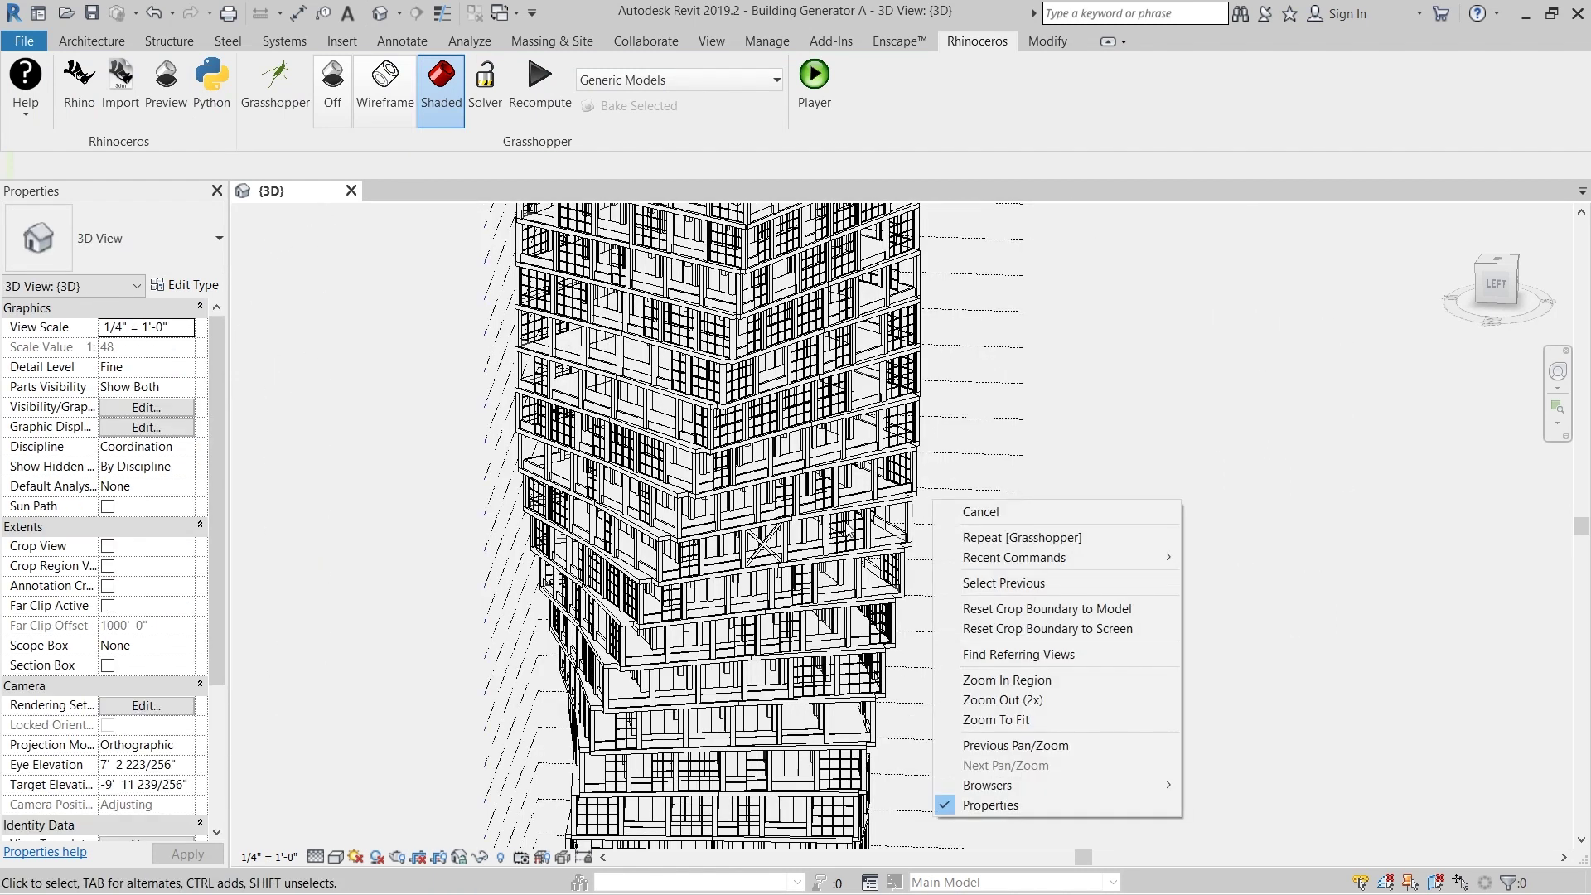
{"action": "key", "text": "Escape"}
{"action": "middle_click_drag", "start_coordinate": [1074, 439], "coordinate": [903, 490], "text": "shift"}
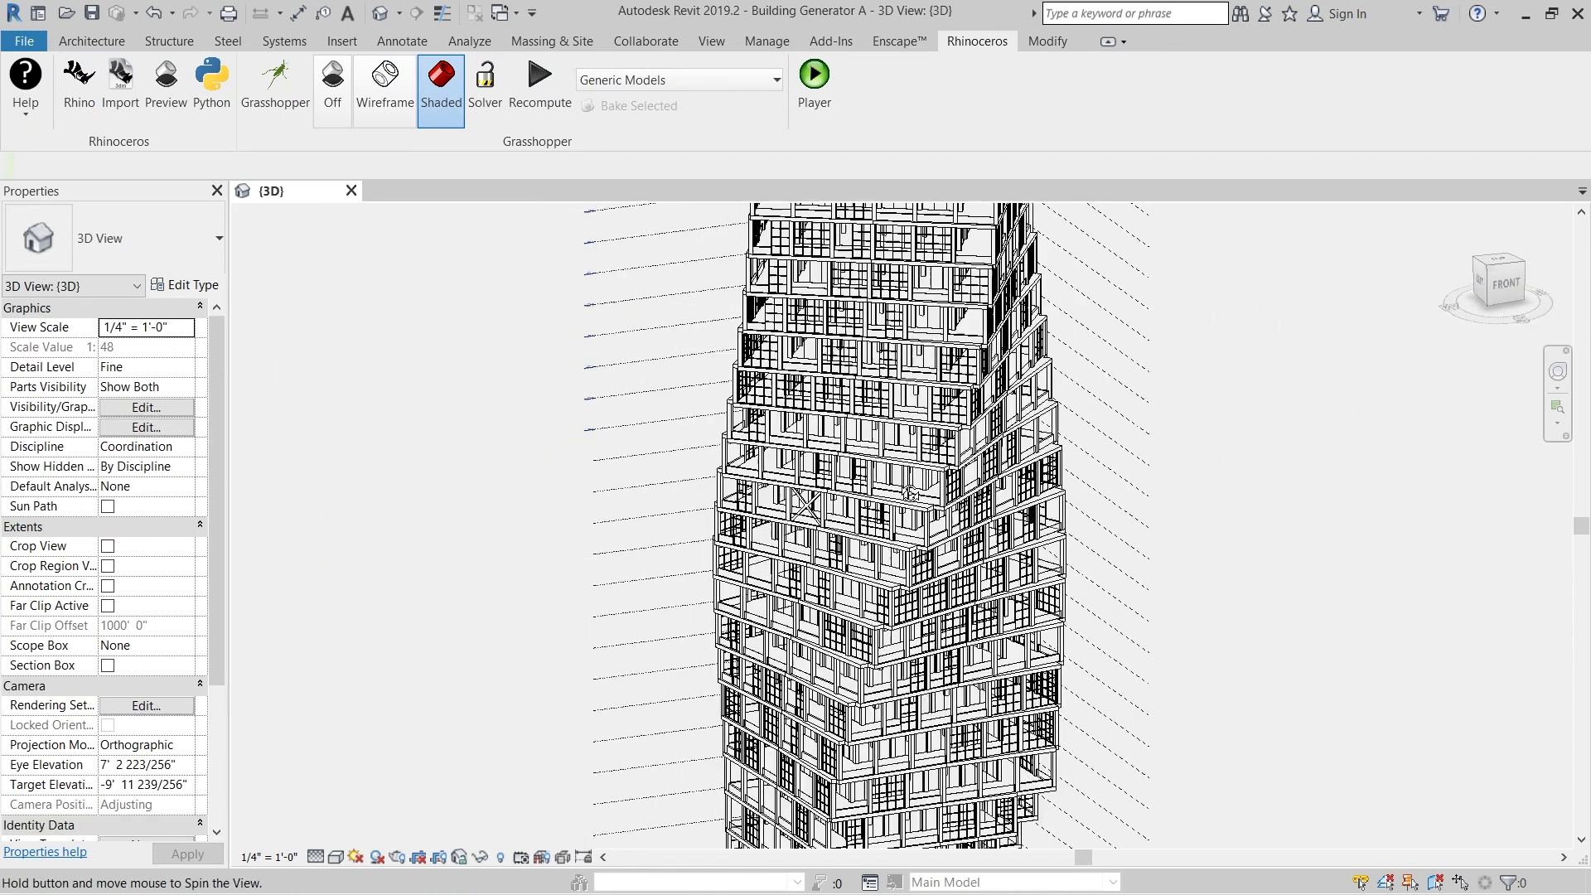
{"action": "scroll", "coordinate": [903, 490], "scroll_direction": "down", "scroll_amount": 3}
{"action": "middle_click_drag", "start_coordinate": [1119, 561], "coordinate": [897, 598], "text": "shift"}
{"action": "scroll", "coordinate": [971, 757], "scroll_direction": "up", "scroll_amount": 7}
{"action": "scroll", "coordinate": [869, 779], "scroll_direction": "down", "scroll_amount": 1}
{"action": "scroll", "coordinate": [1148, 532], "scroll_direction": "down", "scroll_amount": 3}
{"action": "middle_click_drag", "start_coordinate": [1148, 533], "coordinate": [1036, 513], "text": "shift"}
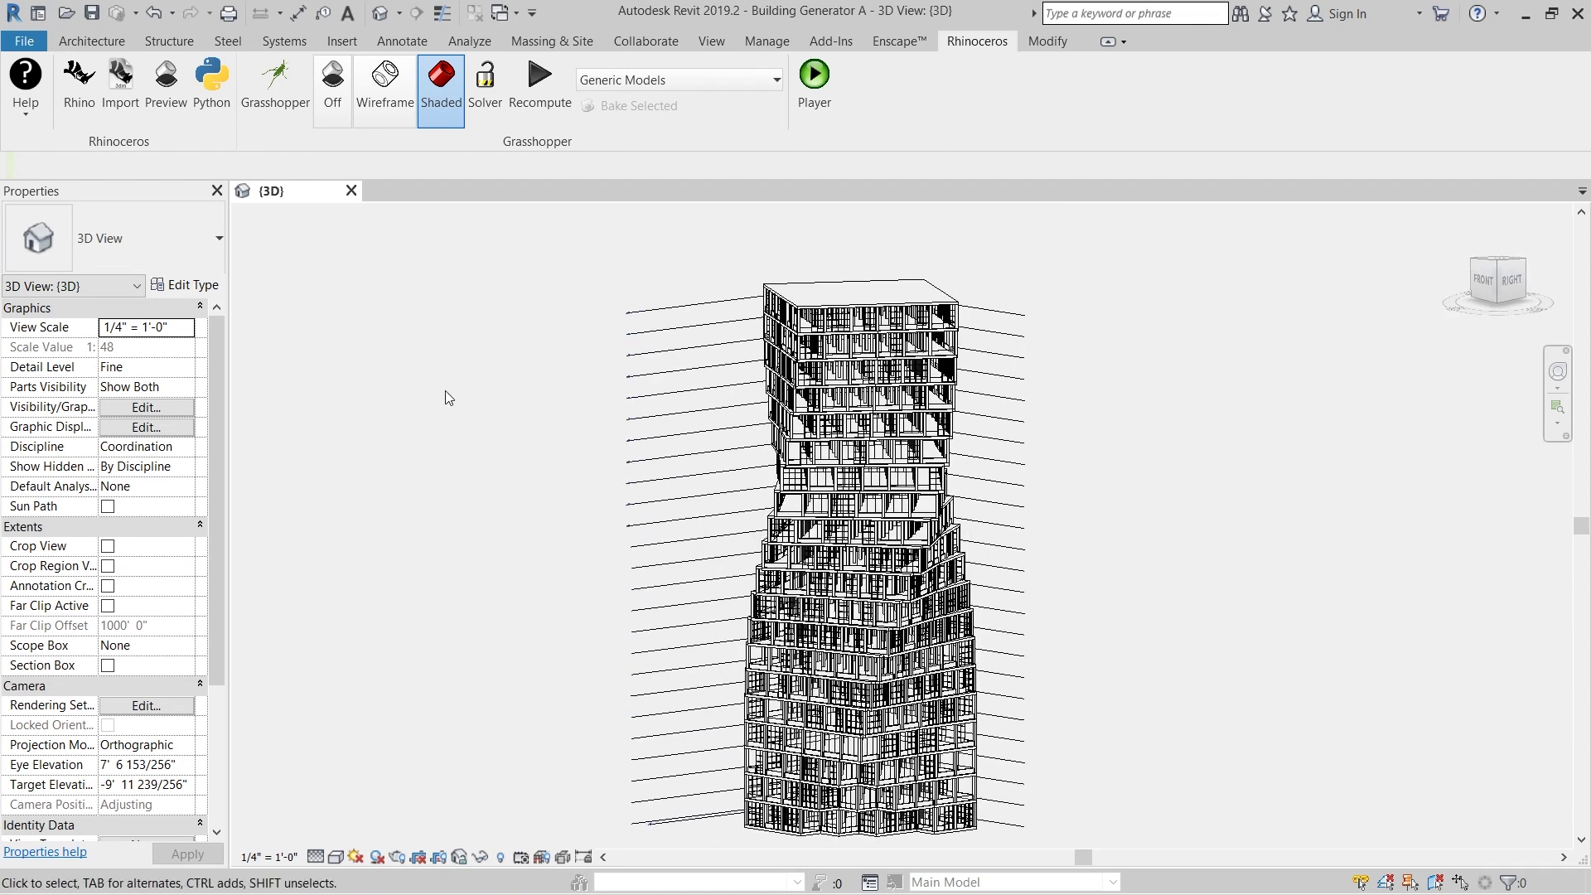
{"action": "middle_click_drag", "start_coordinate": [509, 474], "coordinate": [540, 497], "text": "shift"}
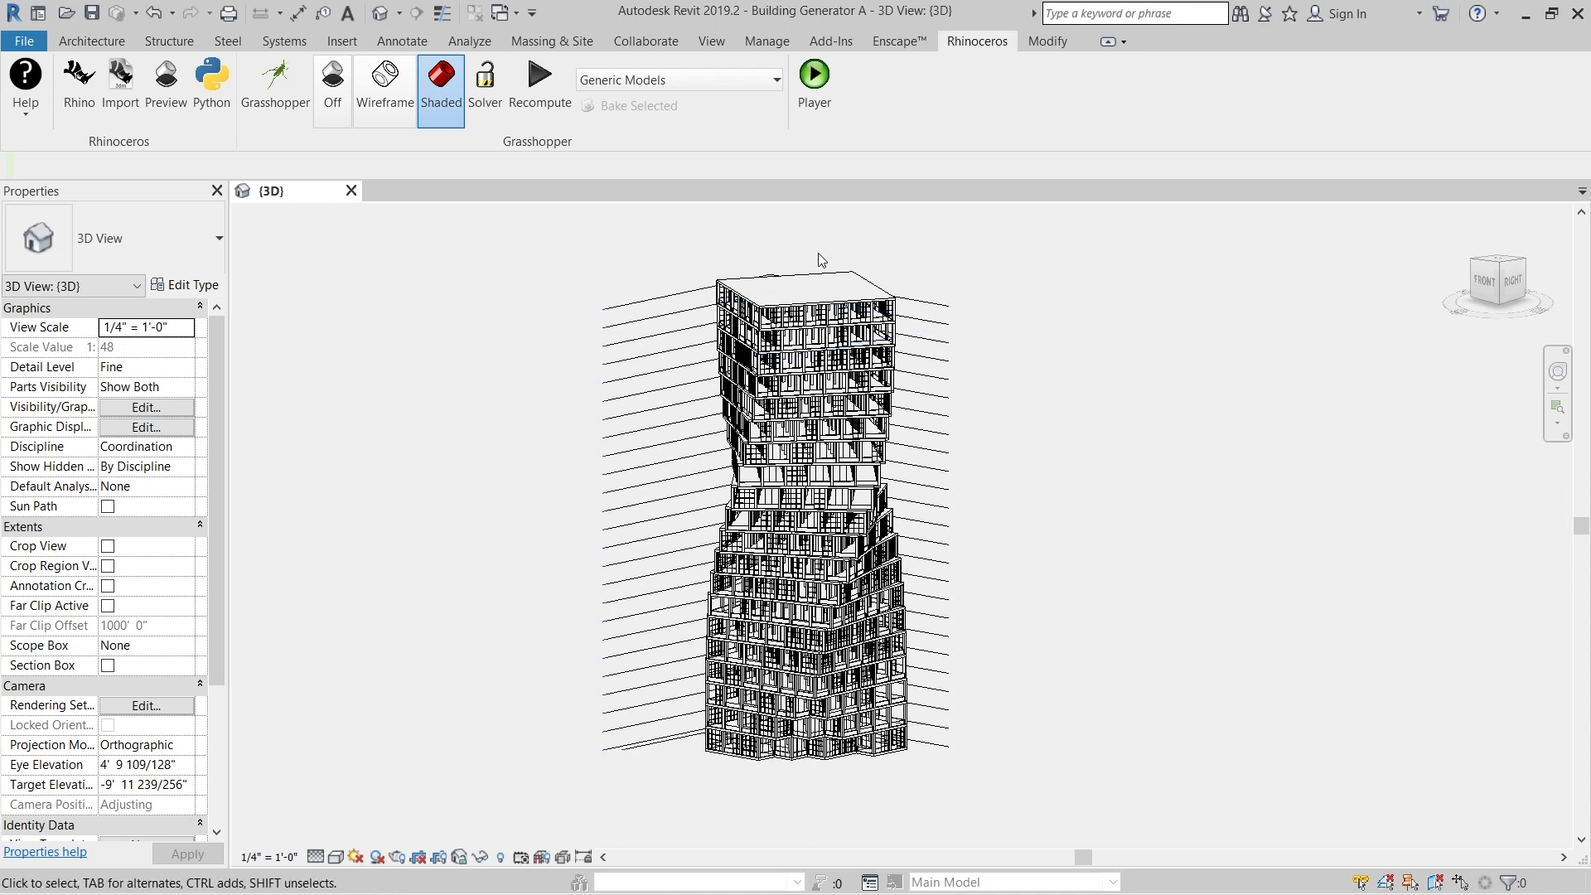
{"action": "scroll", "coordinate": [658, 328], "scroll_direction": "up", "scroll_amount": 2}
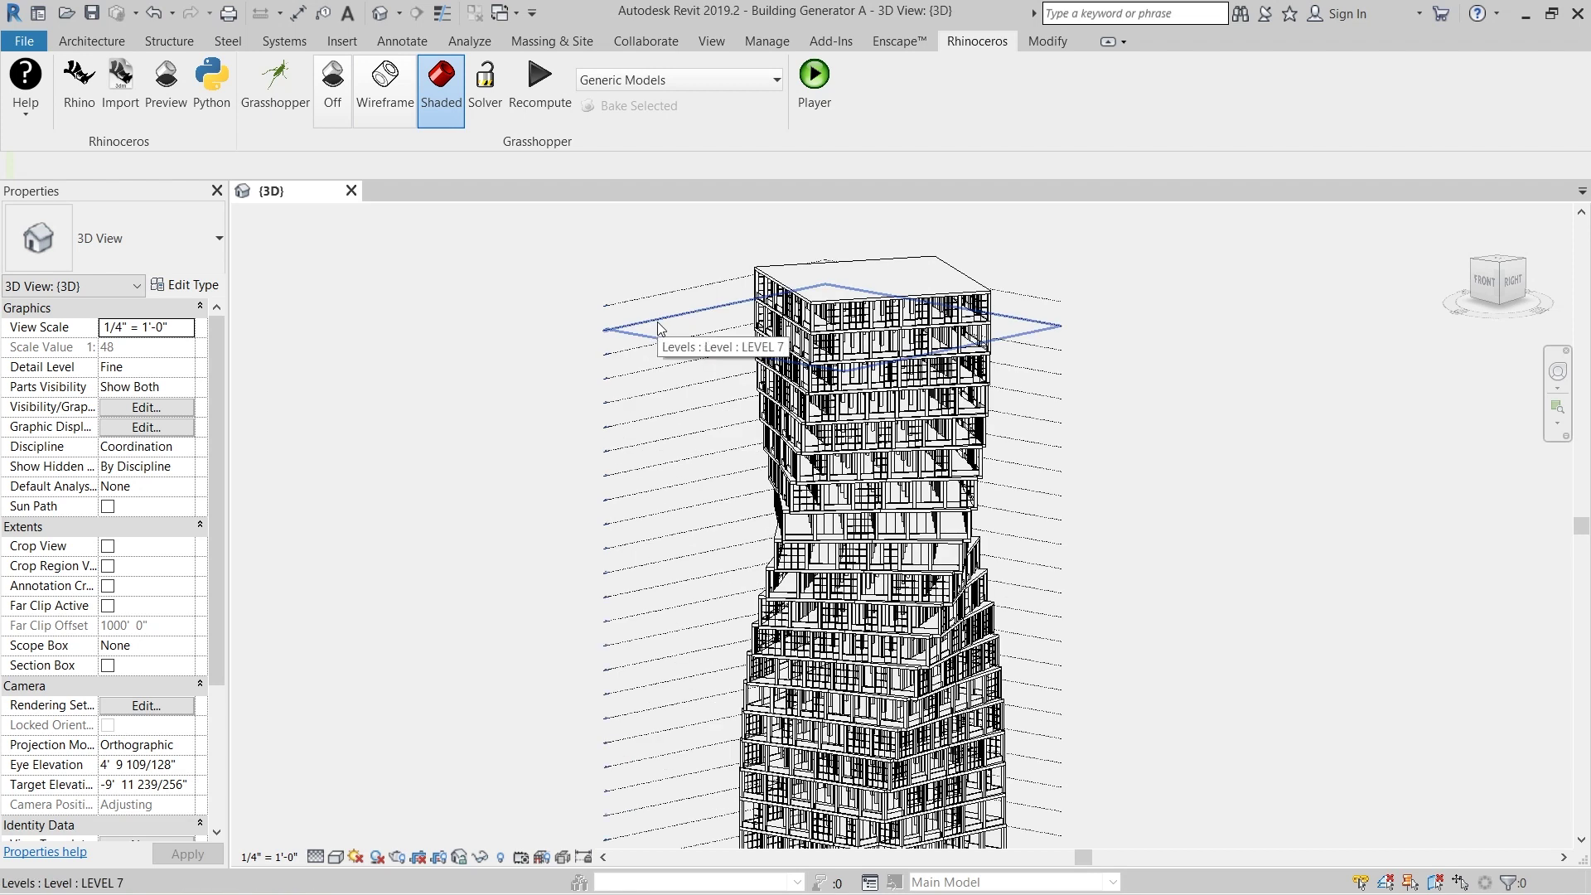
{"action": "scroll", "coordinate": [659, 328], "scroll_direction": "down", "scroll_amount": 2}
{"action": "middle_click_drag", "start_coordinate": [520, 382], "coordinate": [461, 436]}
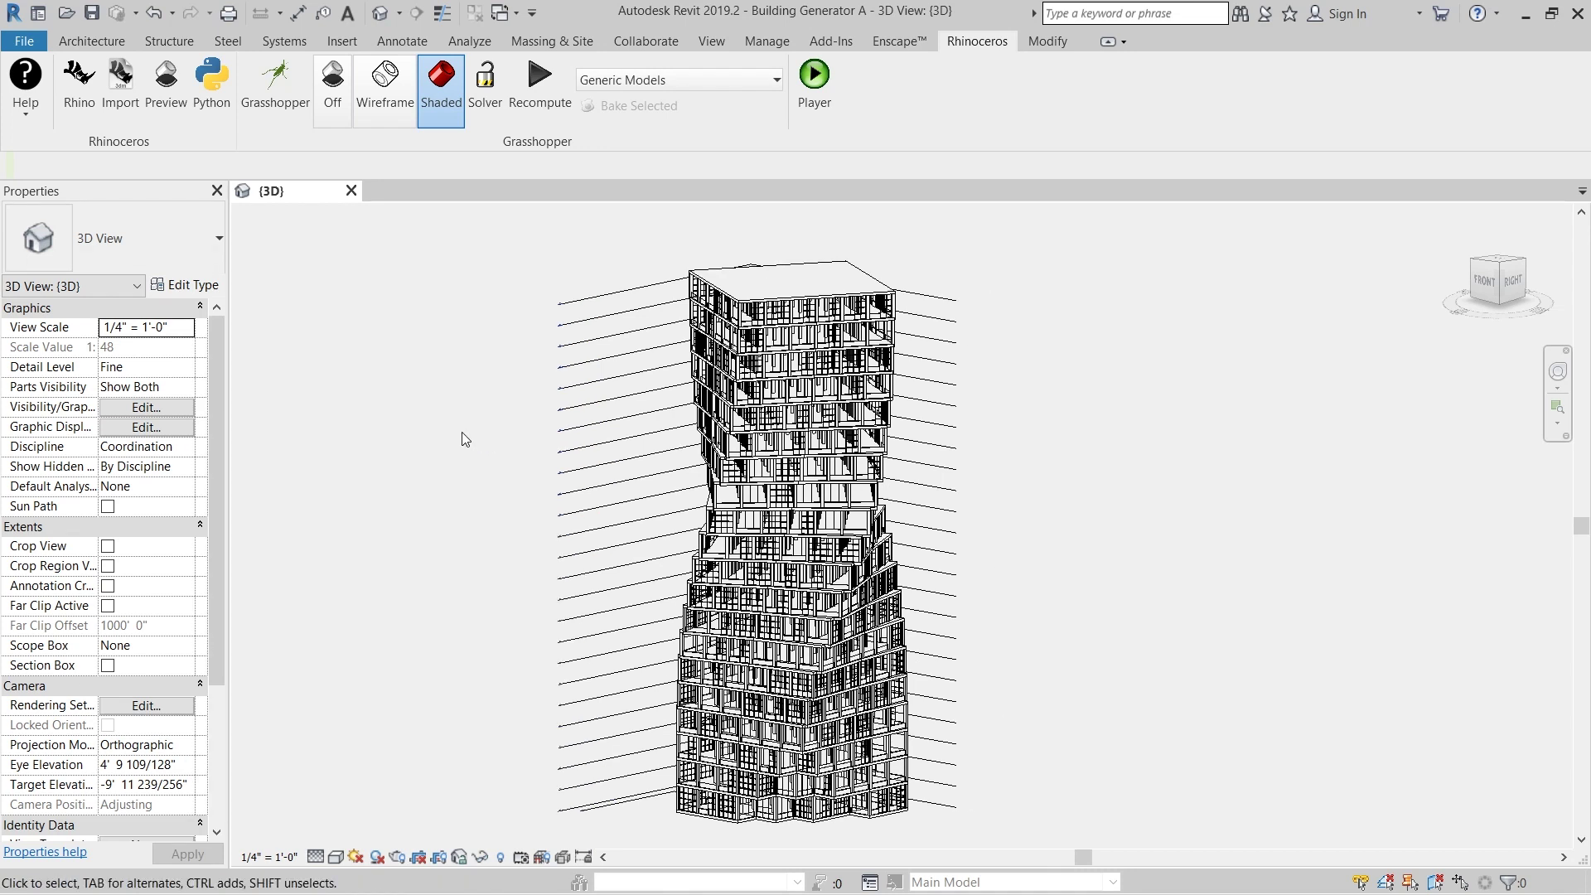